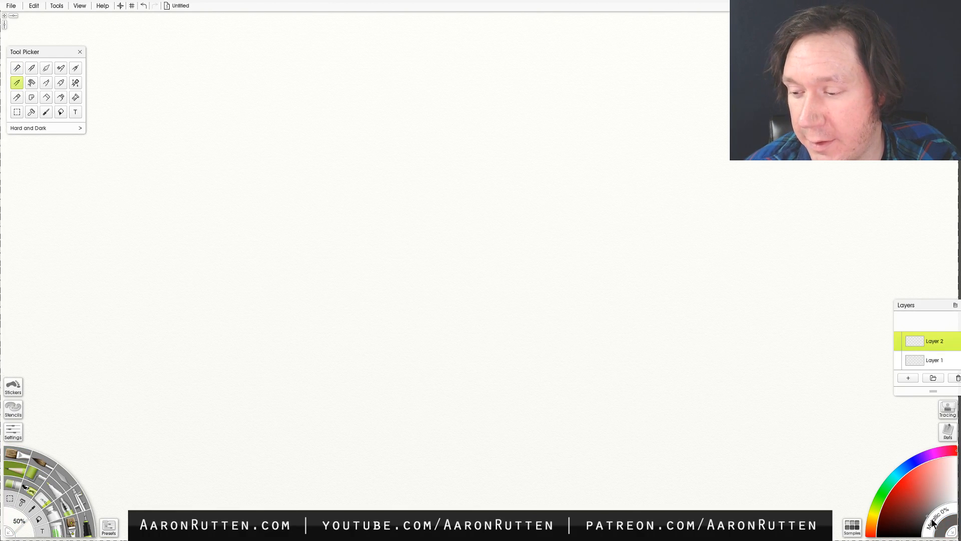
- Sketch a rough circle near the middle of the canvas with the Hard and Dark pencil preset
mouse_move(343, 160)
left_mouse_down()
mouse_move(325, 216)
mouse_move(339, 258)
mouse_move(360, 152)
mouse_move(420, 129)
left_mouse_up()
left_click_drag(339, 258, 378, 296)
mouse_move(355, 156)
left_mouse_down()
mouse_move(400, 137)
mouse_move(483, 135)
left_mouse_up()
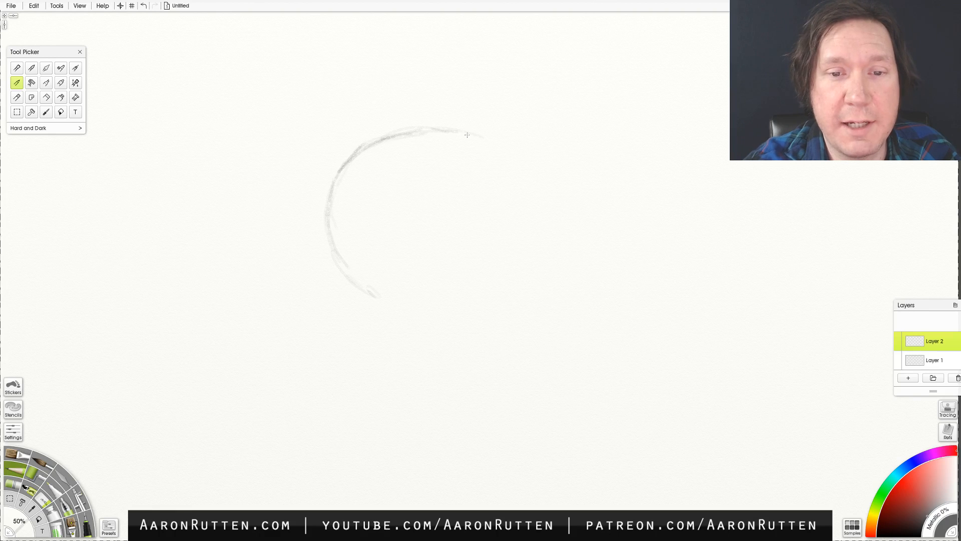
mouse_move(351, 276)
left_mouse_down()
mouse_move(392, 305)
mouse_move(431, 306)
left_mouse_up()
mouse_move(455, 132)
left_mouse_down()
mouse_move(519, 176)
mouse_move(521, 250)
mouse_move(454, 308)
mouse_move(400, 308)
mouse_move(482, 292)
mouse_move(510, 267)
left_mouse_up()
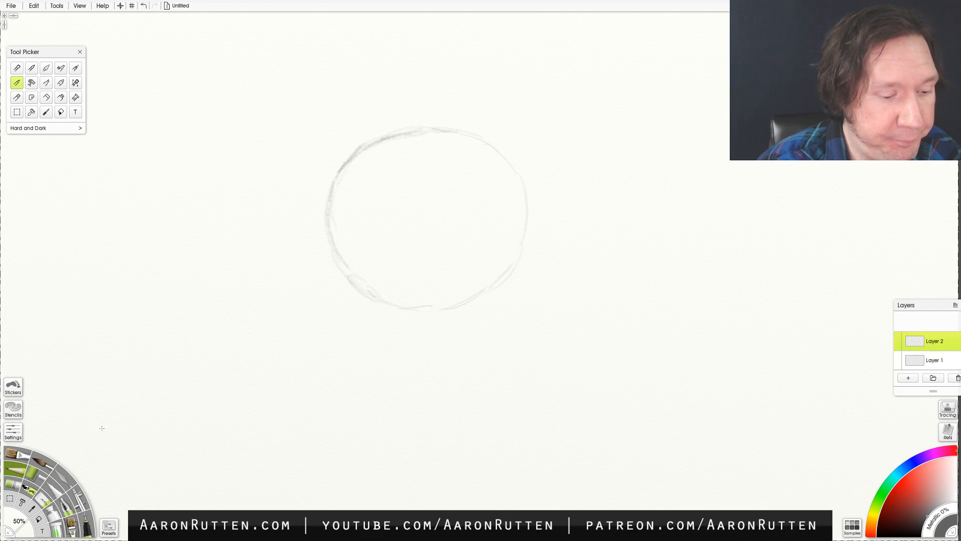
- Show the pencil presets, choose Thin Precise Liner and sketch a second circle overlapping the first one's side
left_click(109, 527)
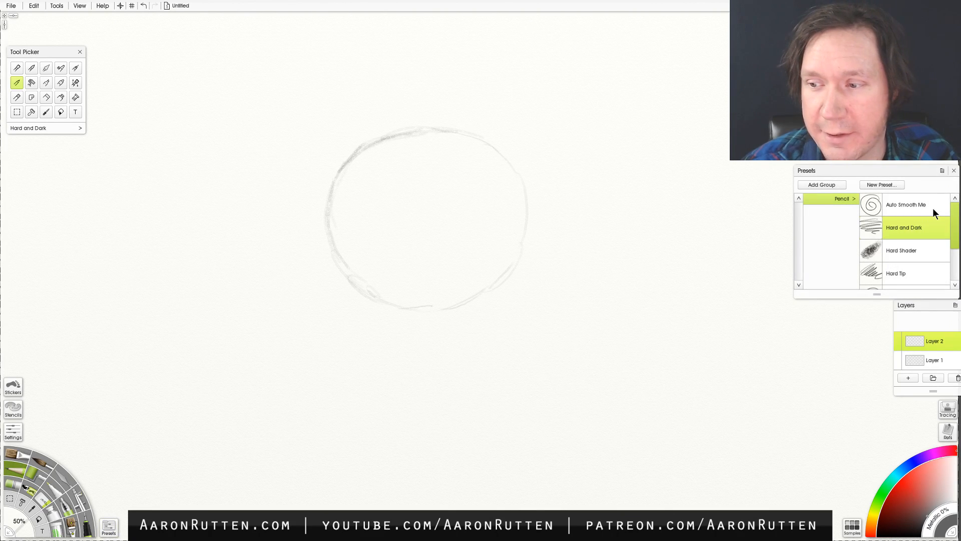
scroll(956, 240, "down", 1)
scroll(953, 246, "down", 2)
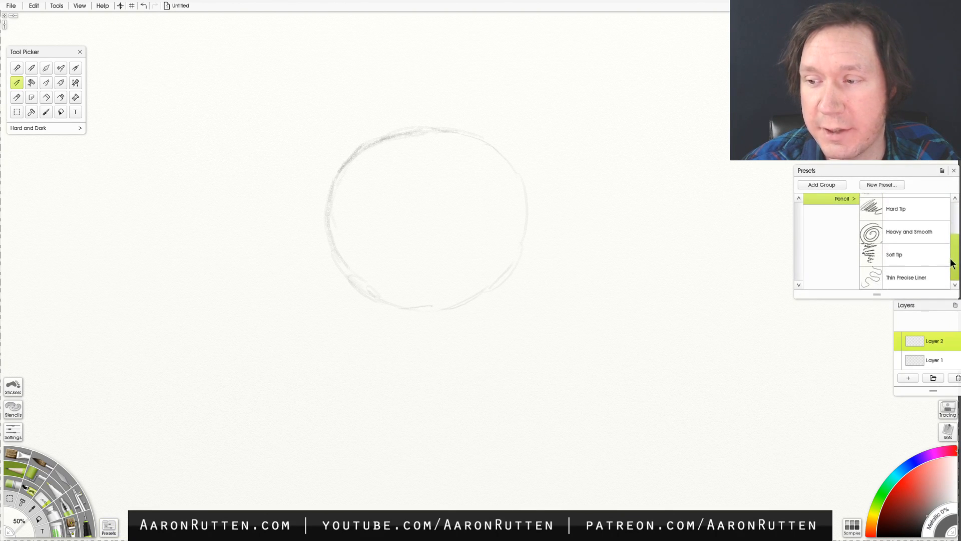
left_click(915, 278)
mouse_move(503, 152)
left_mouse_down()
mouse_move(532, 125)
mouse_move(588, 115)
mouse_move(656, 136)
mouse_move(669, 154)
left_mouse_up()
mouse_move(501, 284)
left_mouse_down()
mouse_move(539, 313)
mouse_move(585, 318)
left_mouse_up()
left_click_drag(662, 157, 678, 220)
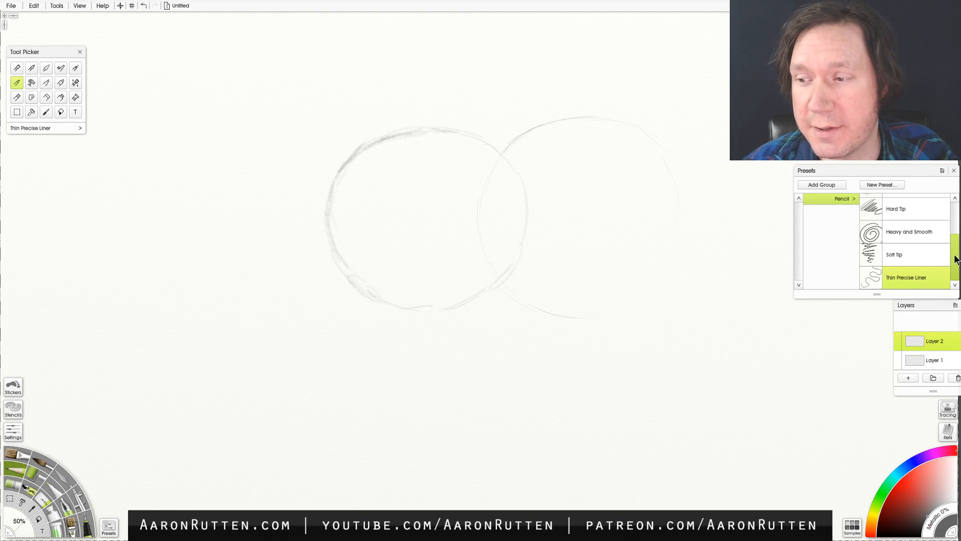
- Shade the first circle's centre with the Hard Shader pencil preset and clear the layer
left_click_drag(955, 254, 955, 217)
left_click(903, 245)
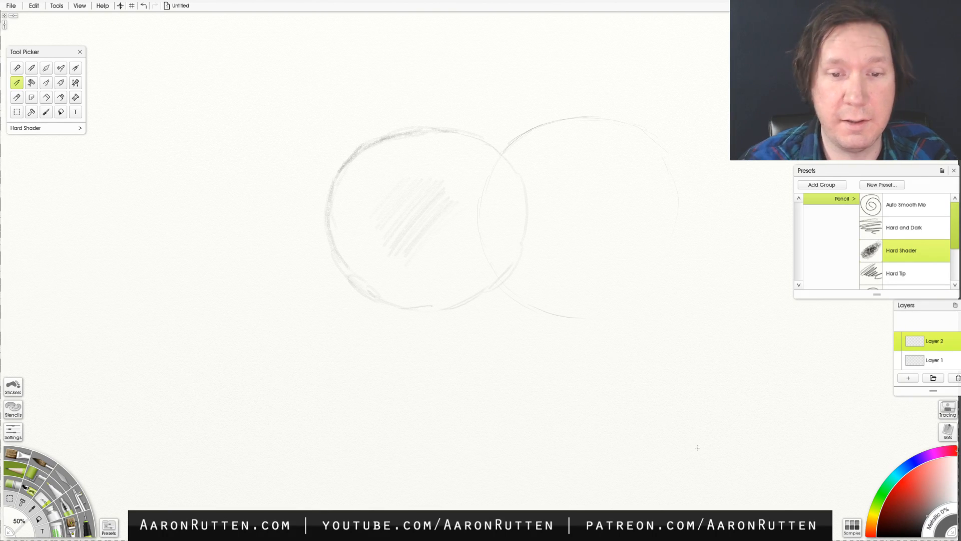
key("Delete")
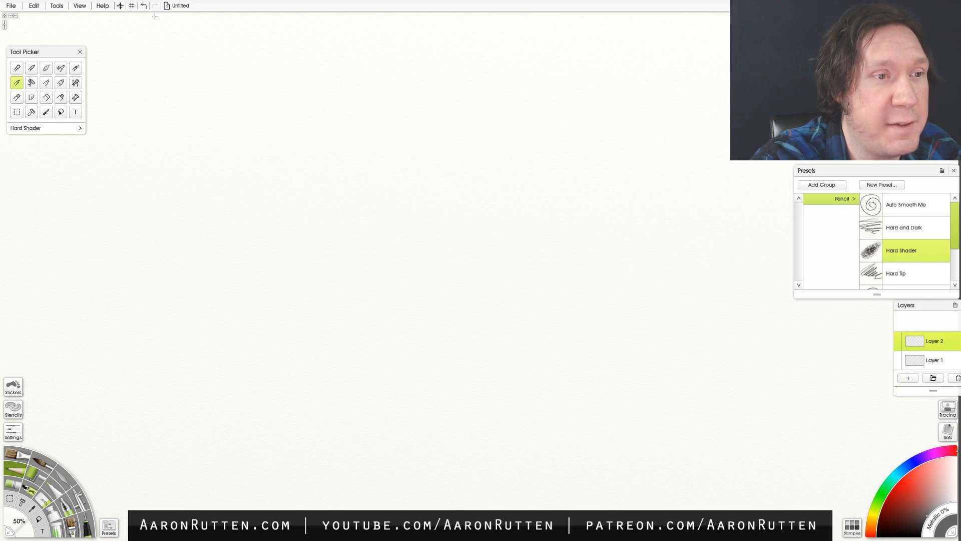
- Show the perspective grid on the canvas
left_click(77, 6)
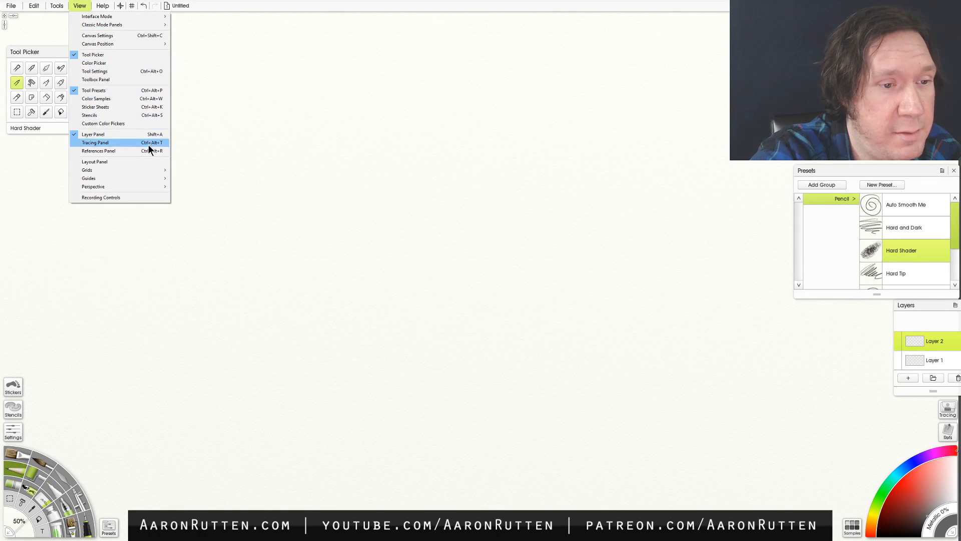
mouse_move(160, 185)
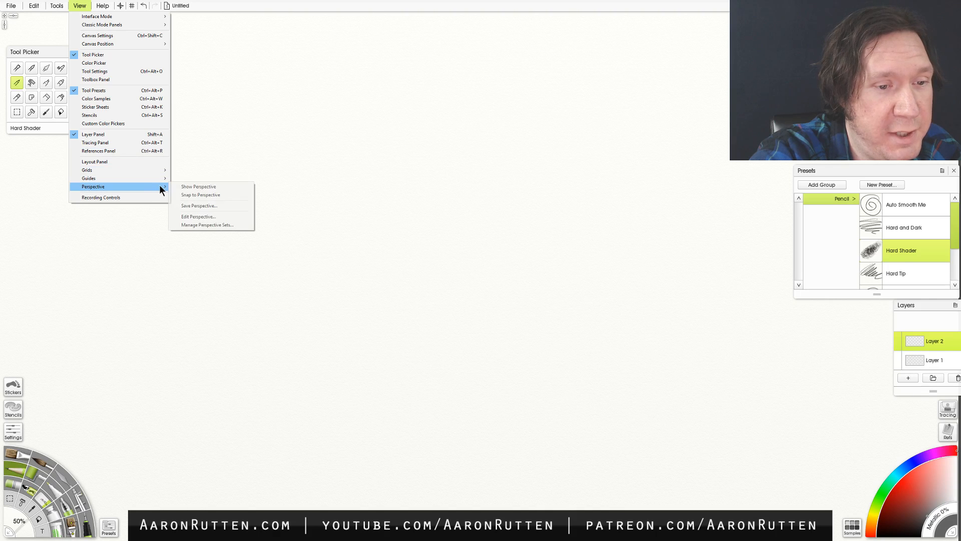
left_click(202, 187)
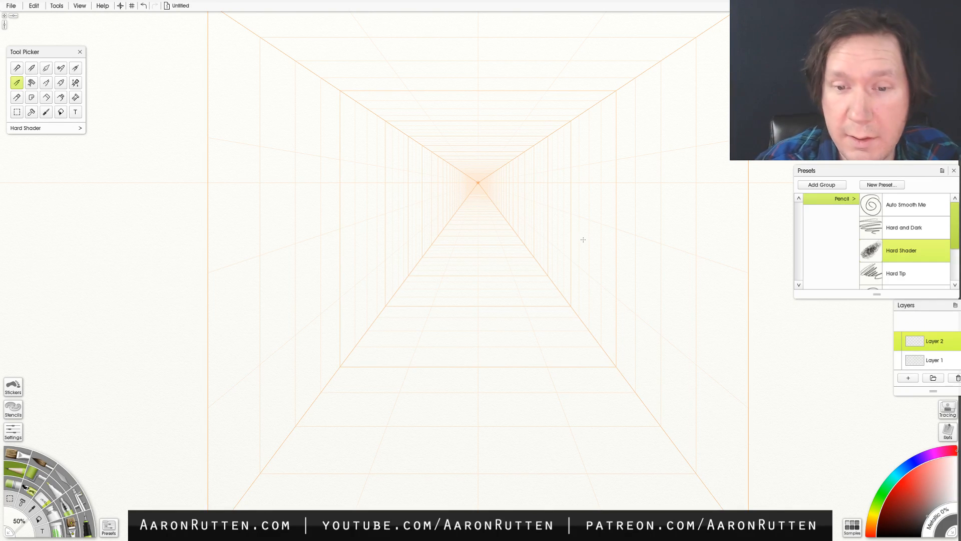
- Reselect the pencil, reduce its size to 1% and try freehand strokes along the horizon line
key("t")
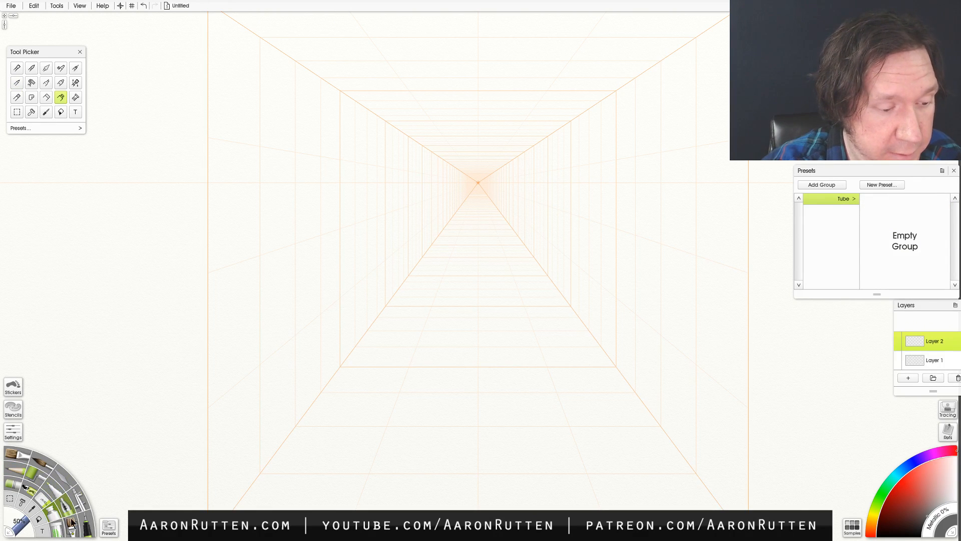
left_click(18, 467)
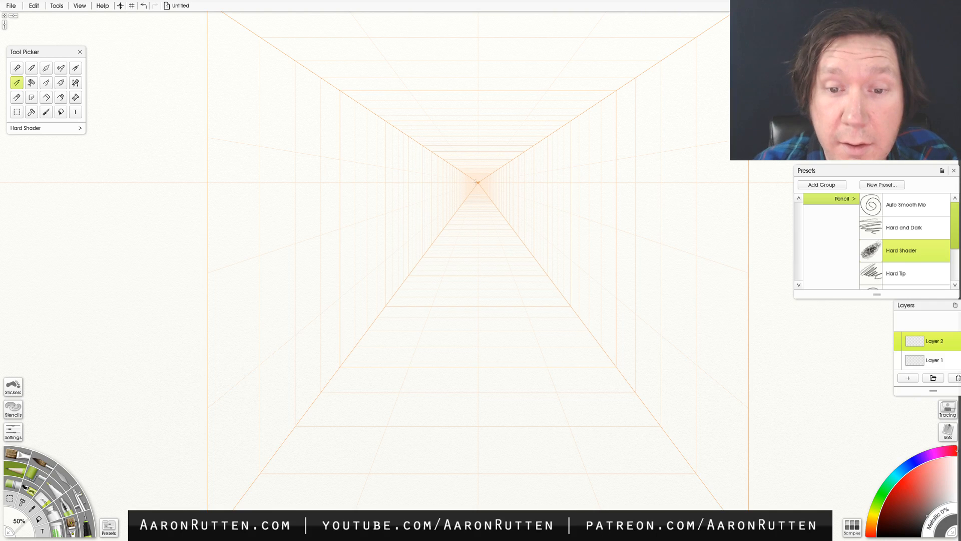
mouse_move(411, 185)
left_mouse_down()
mouse_move(722, 193)
mouse_move(394, 187)
left_mouse_up()
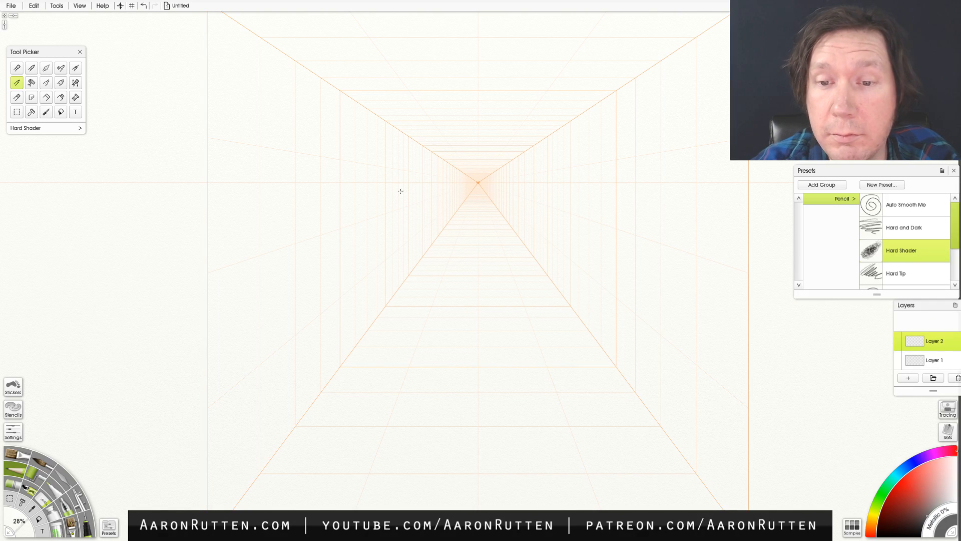
left_click_drag(608, 184, 737, 191)
key("ctrl+z")
mouse_move(638, 183)
left_mouse_down()
mouse_move(740, 179)
mouse_move(530, 183)
left_mouse_up()
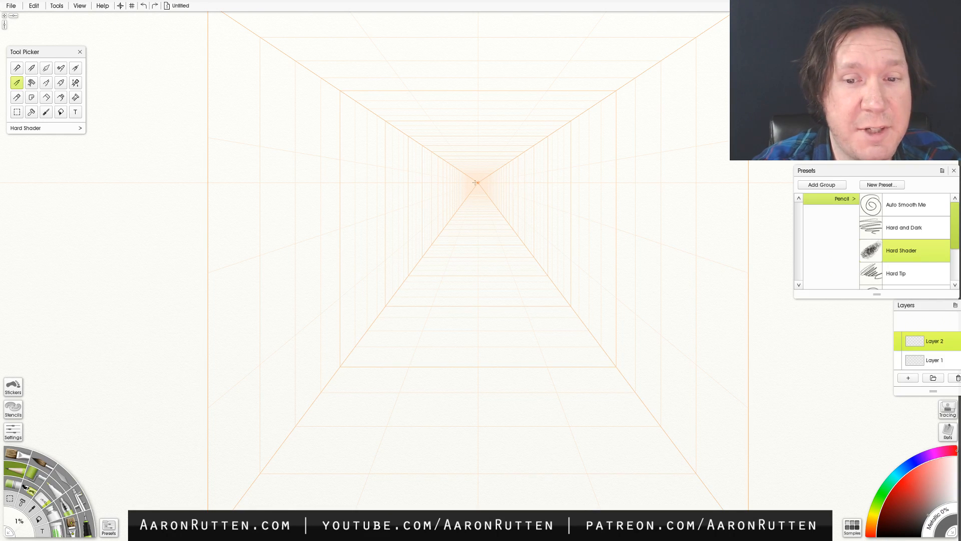
- Turn on Snap to Perspective, try a stroke along the horizon line and undo it
left_click(80, 6)
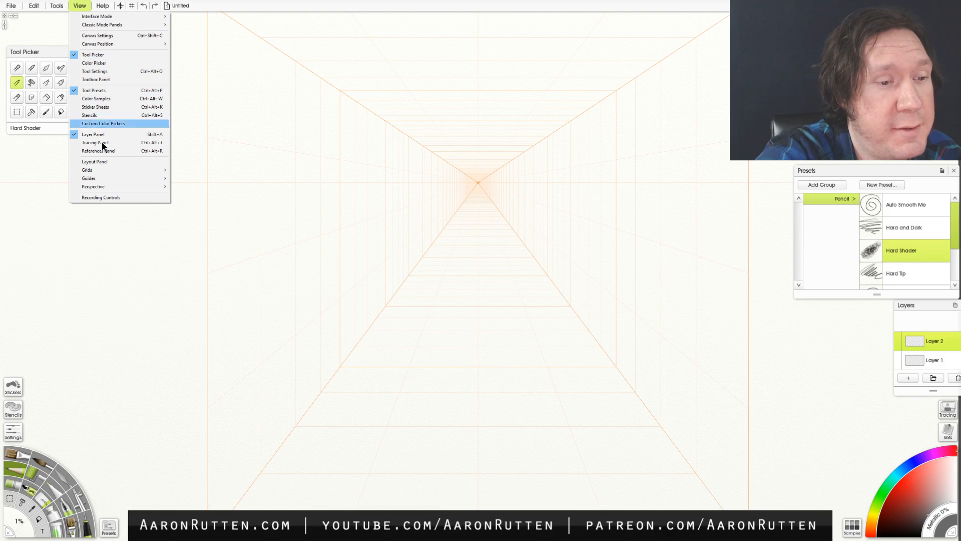
mouse_move(121, 187)
left_click(206, 195)
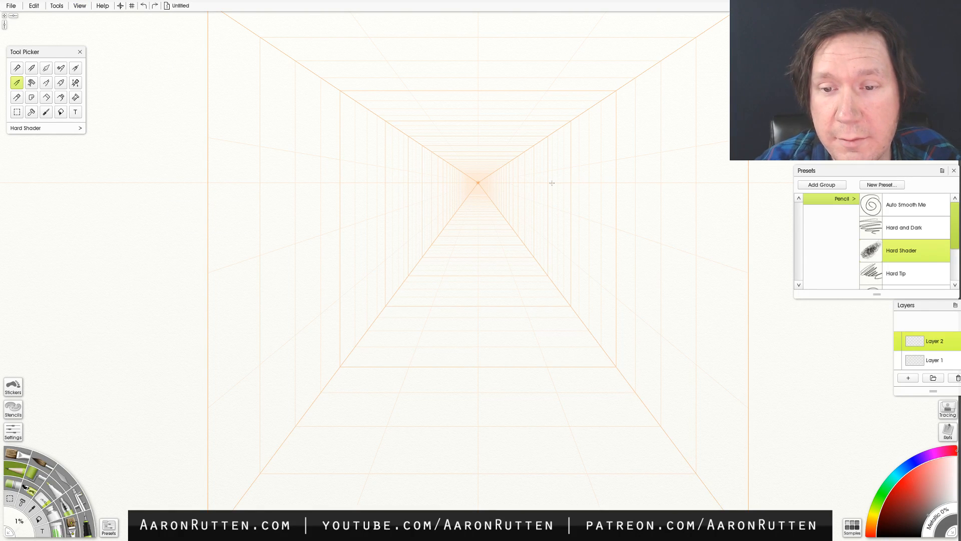
key("ctrl+z")
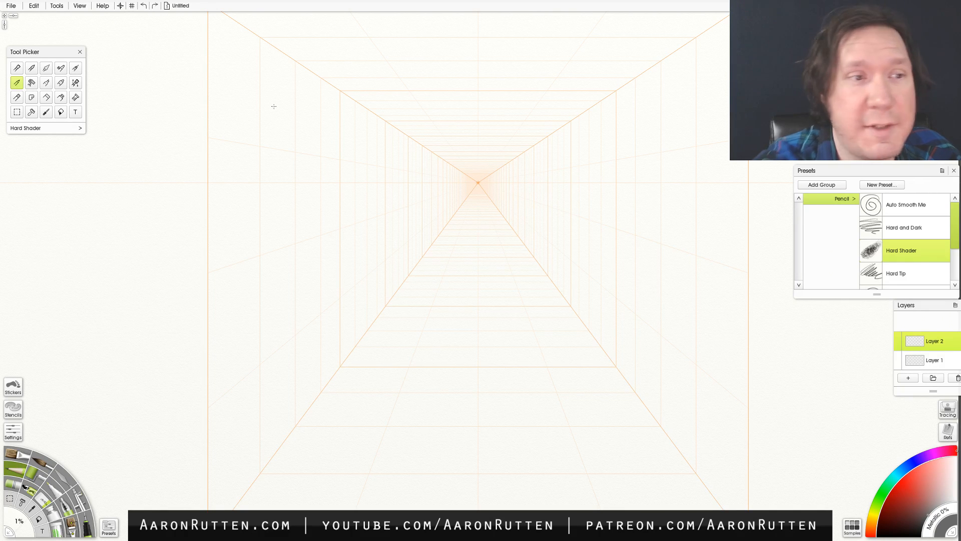
- Turn off Snap to Perspective, draw a test stroke along the horizon without snapping and undo it
left_click(80, 7)
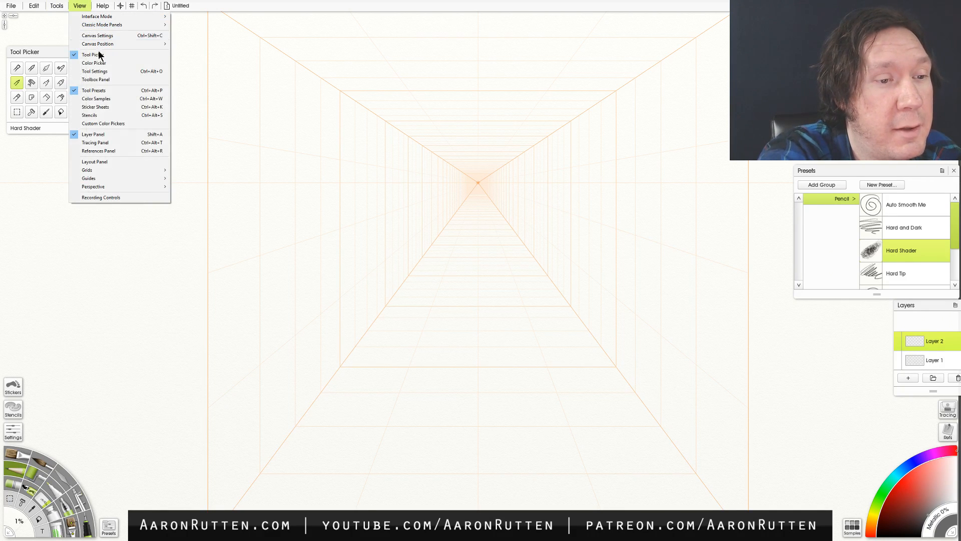
mouse_move(140, 187)
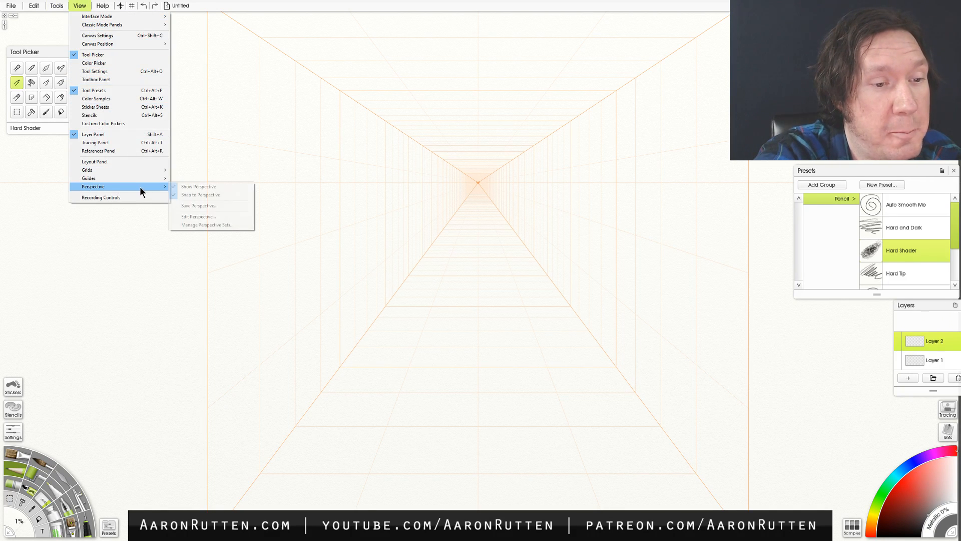
left_click(202, 194)
left_click_drag(492, 182, 665, 181)
key("ctrl+z")
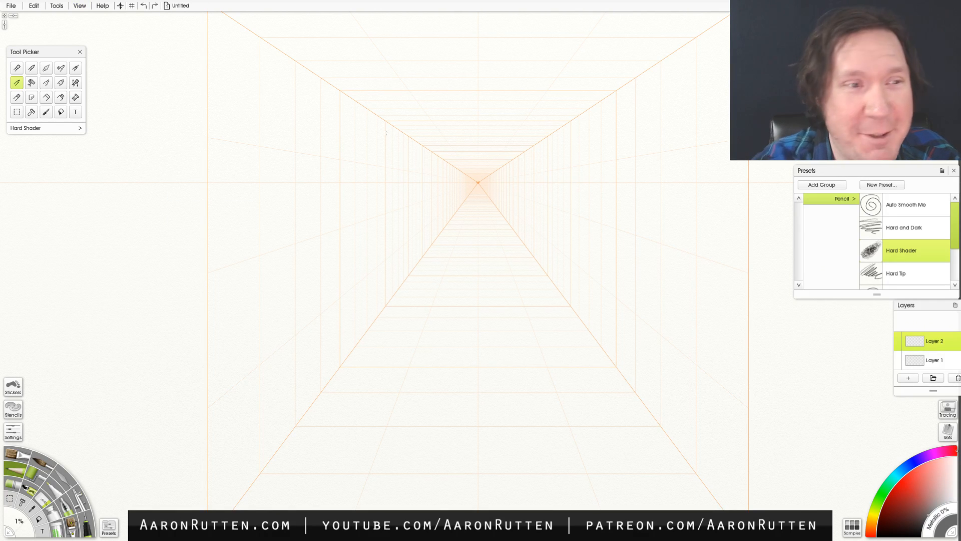
- Turn Snap to Perspective back on, draw a test stroke outward from the vanishing point and undo it
left_click(56, 5)
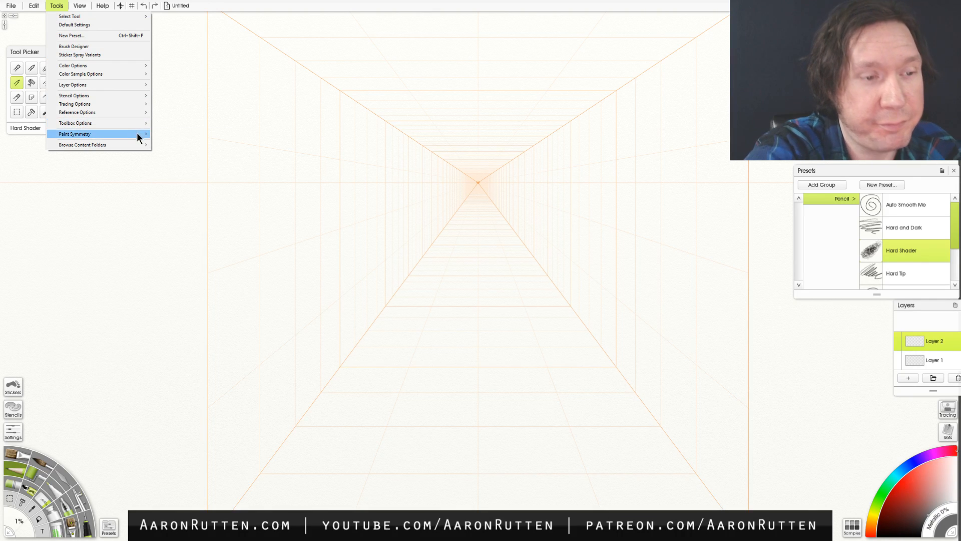
left_click(80, 6)
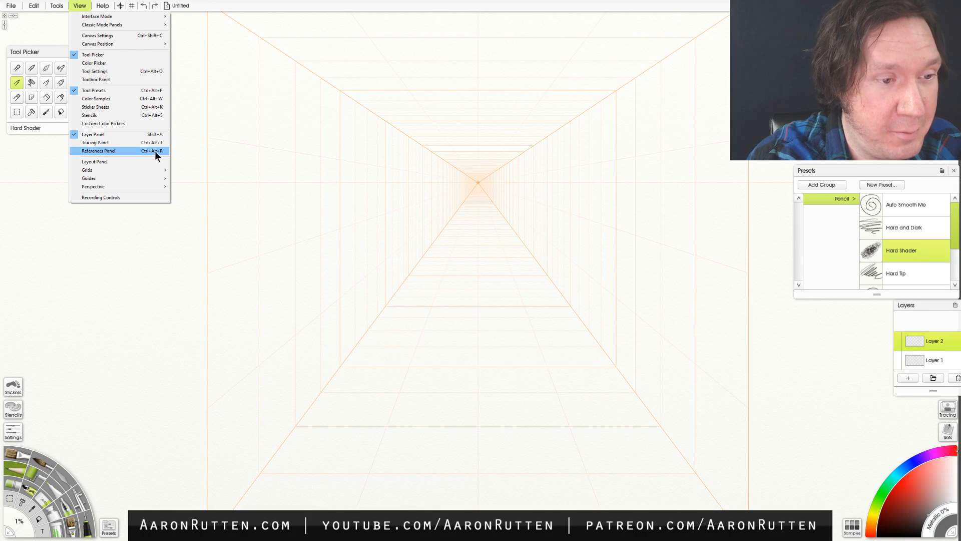
mouse_move(143, 188)
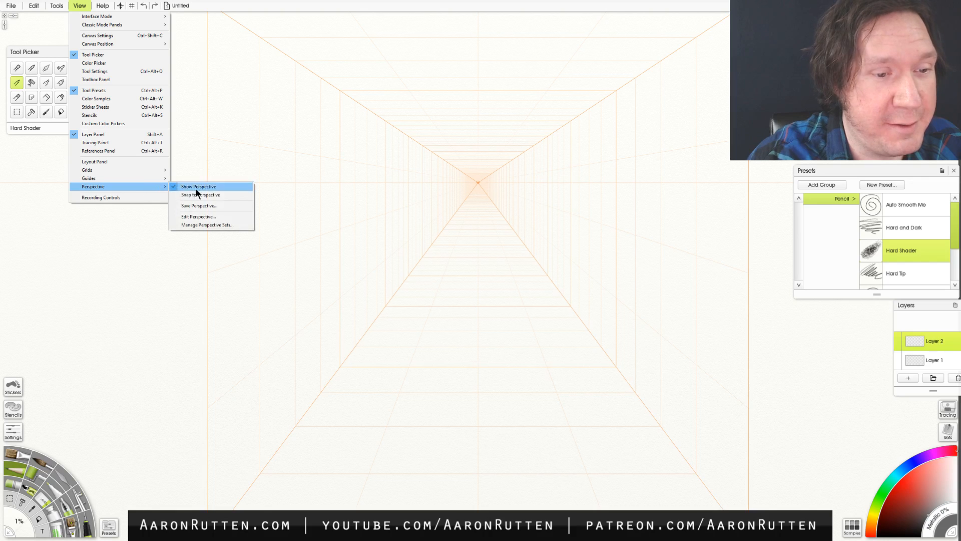
left_click(227, 195)
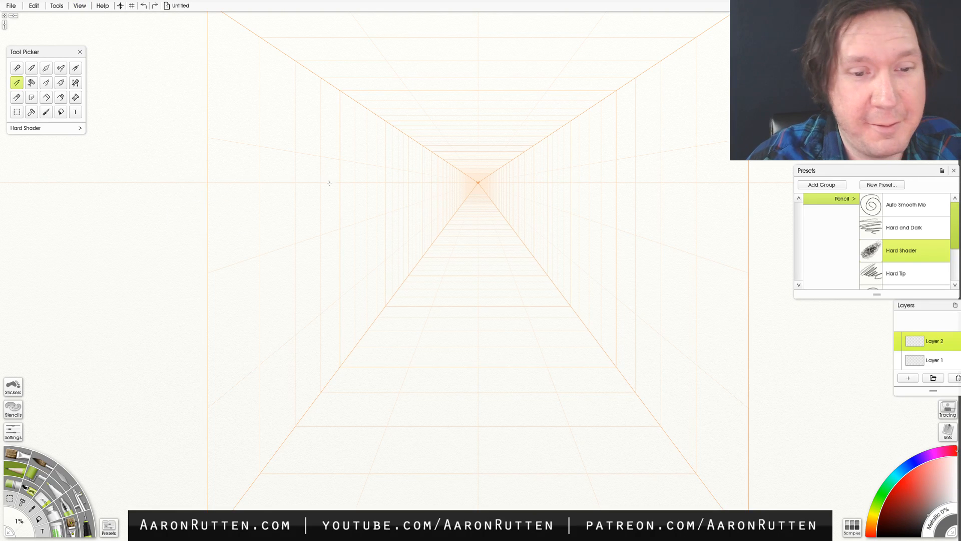
left_click_drag(470, 183, 276, 186)
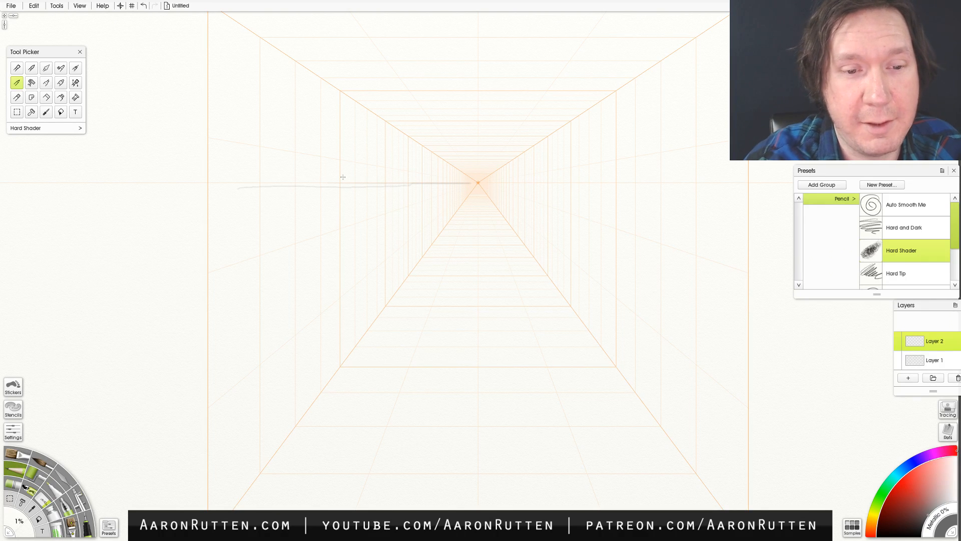
key("ctrl+z")
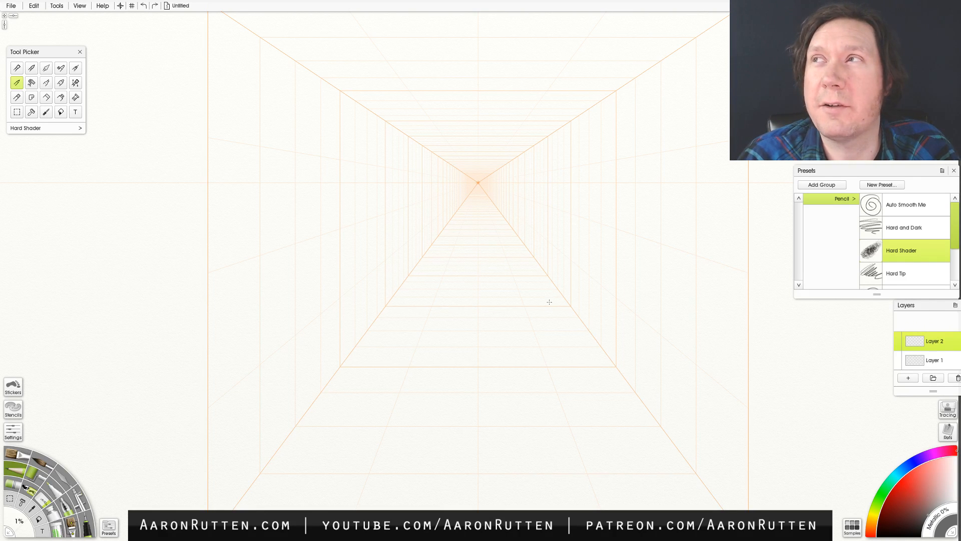
- Trace the horizon line and both floor diagonals running from the vanishing point along the perspective grid
mouse_move(339, 203)
left_mouse_down()
mouse_move(310, 215)
mouse_move(390, 195)
mouse_move(310, 213)
left_mouse_up()
key("ctrl+z")
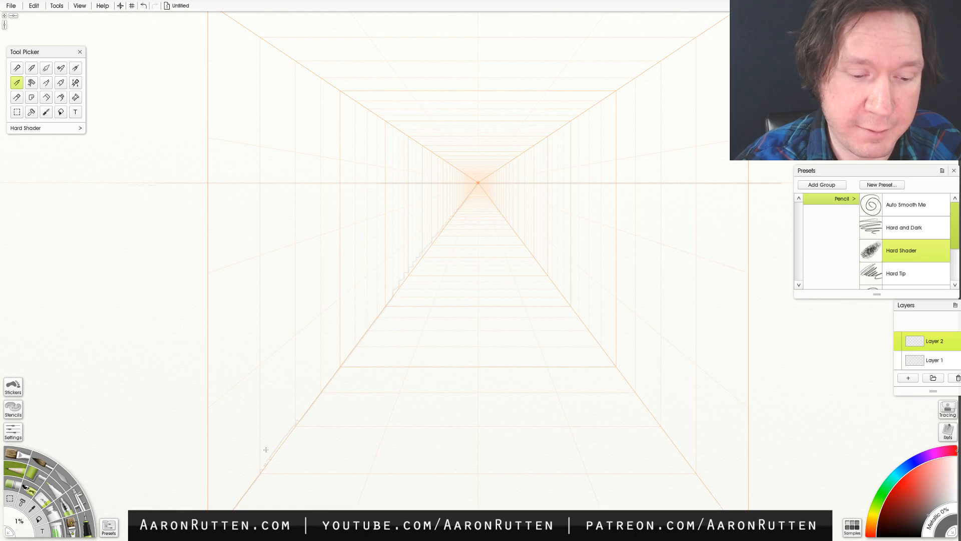
left_click_drag(522, 244, 569, 303)
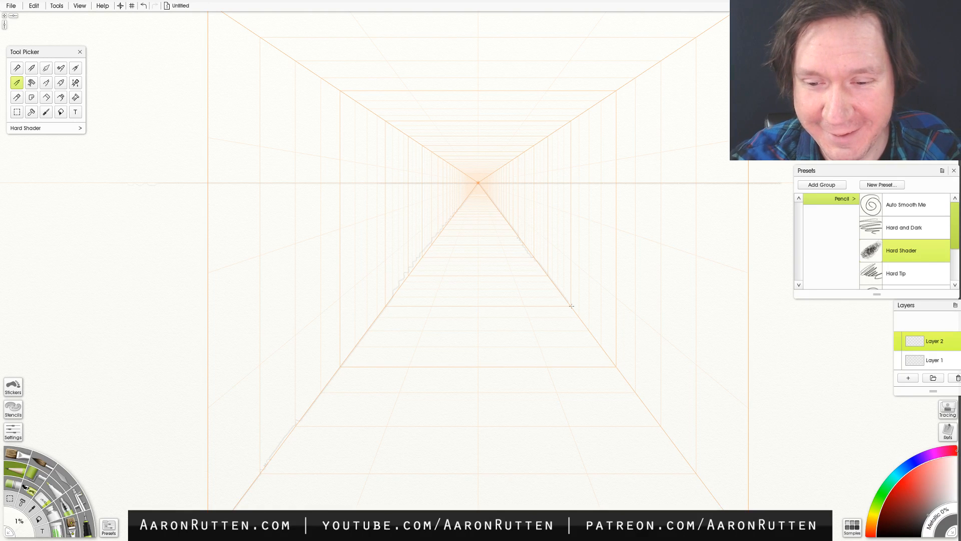
left_click_drag(645, 404, 723, 509)
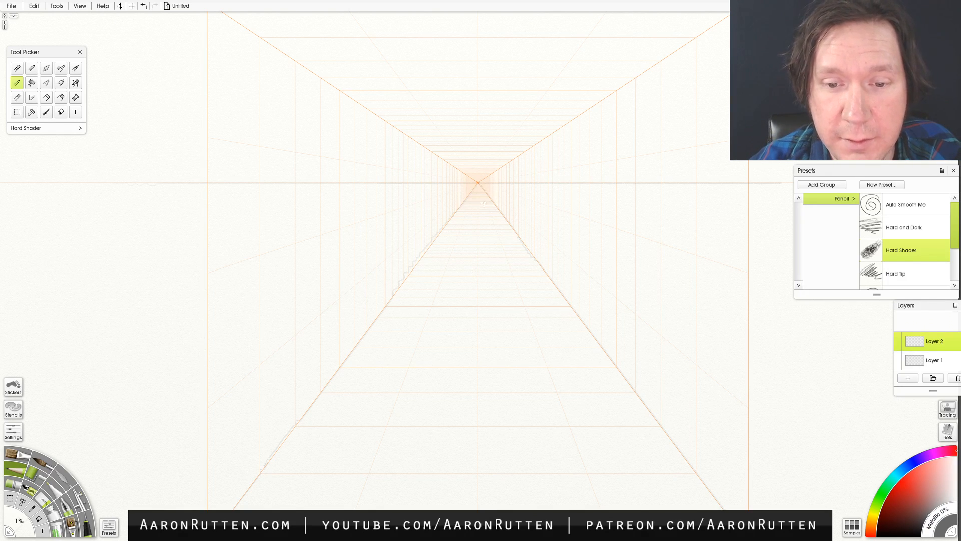
- Sketch four horizontal lines across the floor between the two diagonals, spaced wider towards the foreground
left_click_drag(417, 263, 533, 261)
key("ctrl+z")
left_click_drag(423, 261, 533, 261)
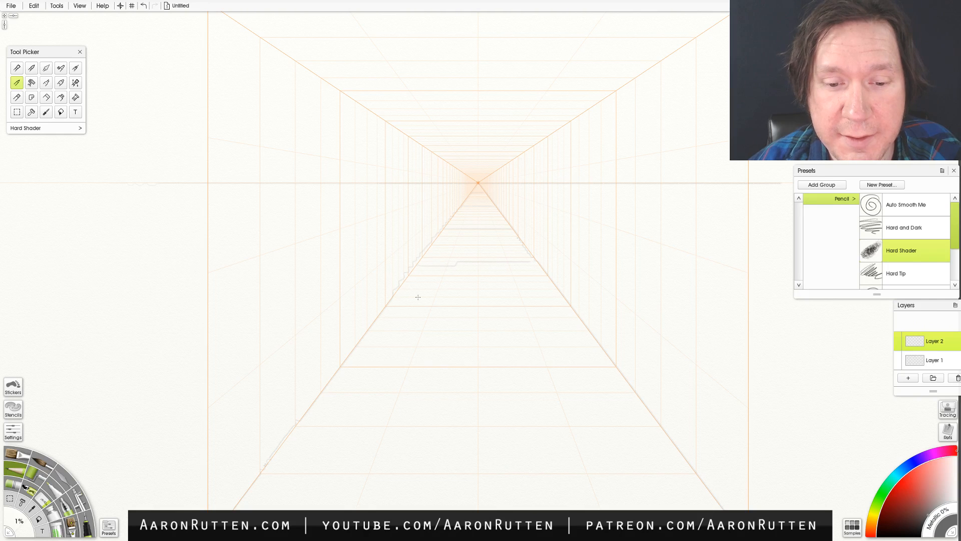
left_click_drag(393, 303, 548, 298)
left_click_drag(387, 339, 535, 334)
key("ctrl+z")
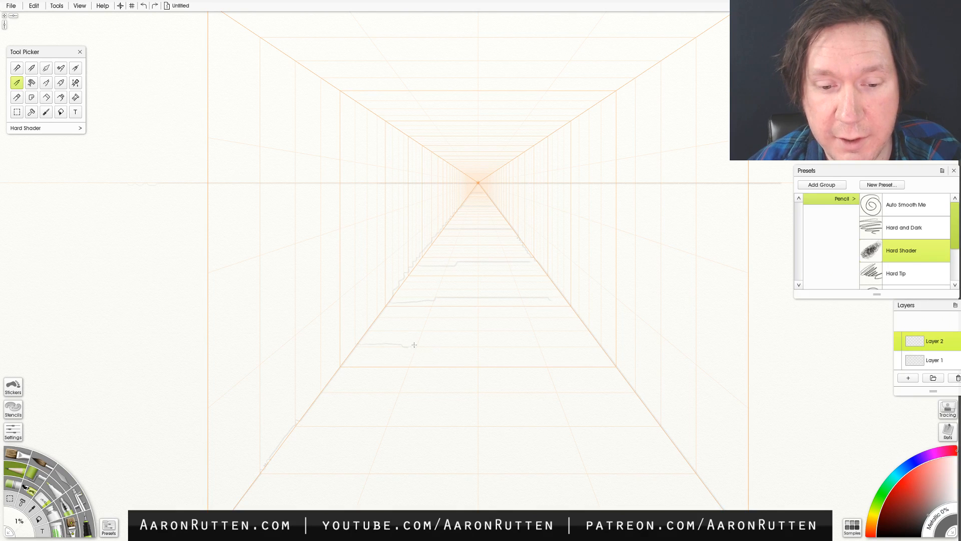
left_click_drag(492, 346, 589, 349)
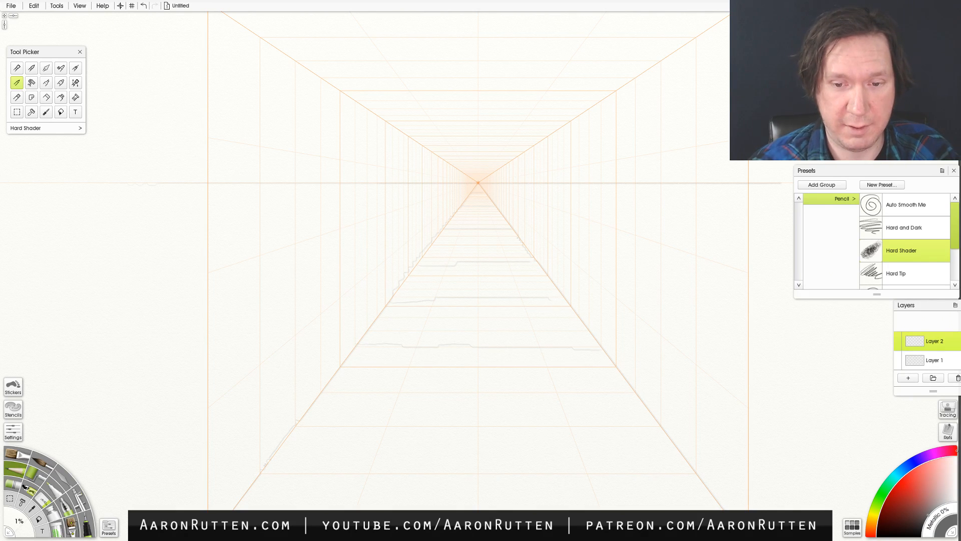
left_click_drag(295, 424, 602, 425)
key("ctrl+z")
left_click_drag(300, 431, 664, 439)
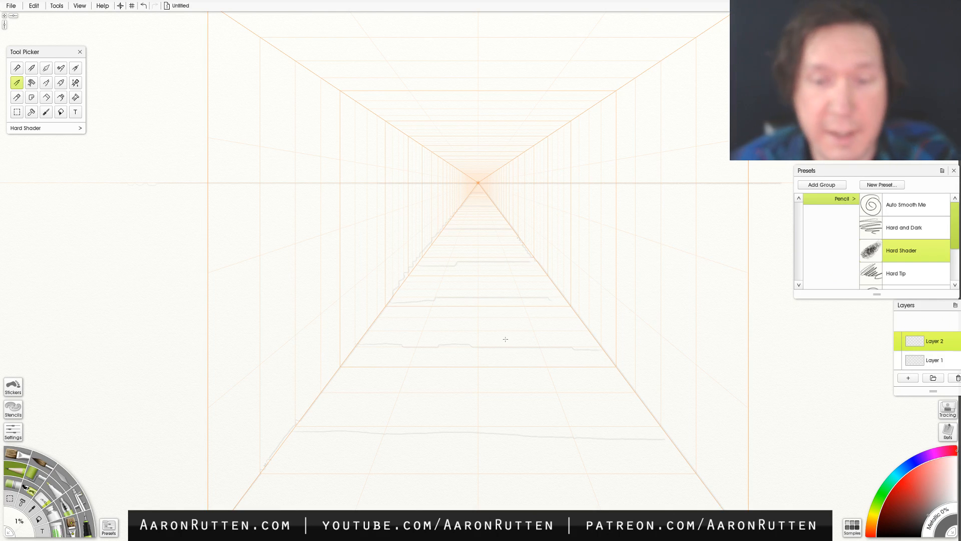
- Clear all sketched lines from Layer 2, keeping the perspective grid
key("t")
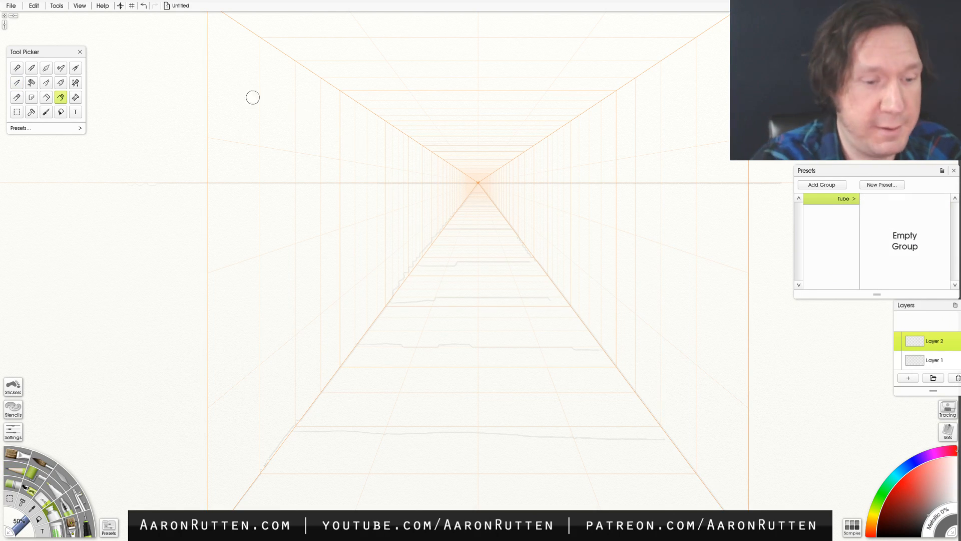
key("ctrl+a")
key("Delete")
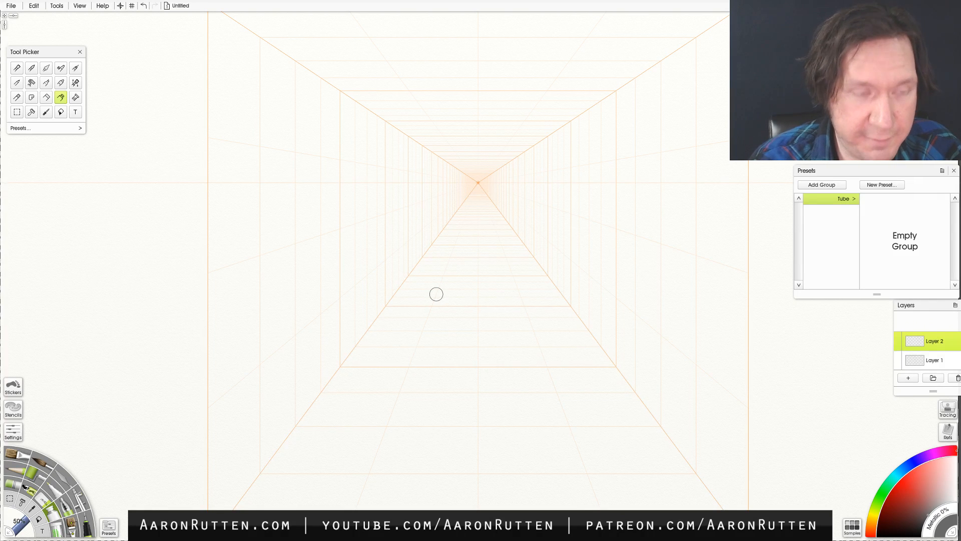
- Open the perspective editor and load the Default Two Point perspective set
left_click(81, 7)
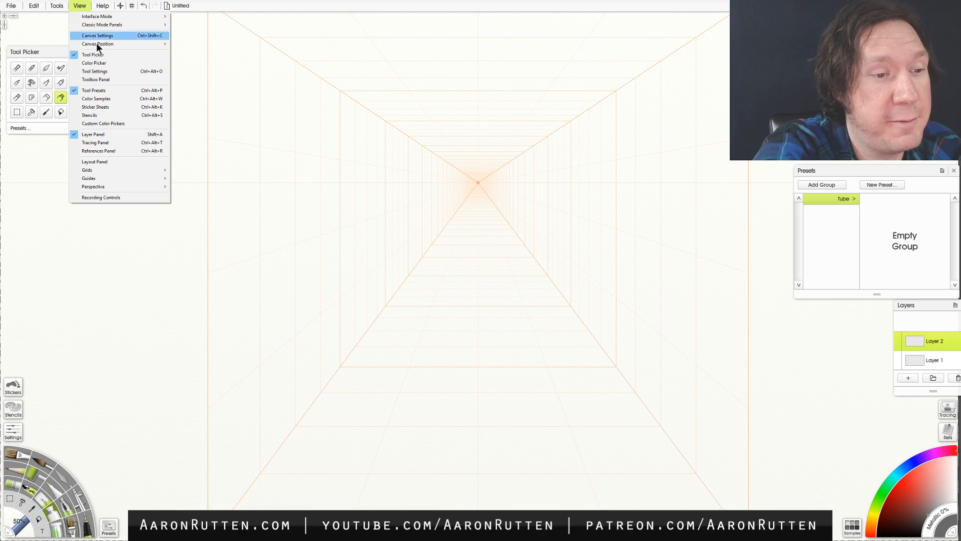
mouse_move(155, 191)
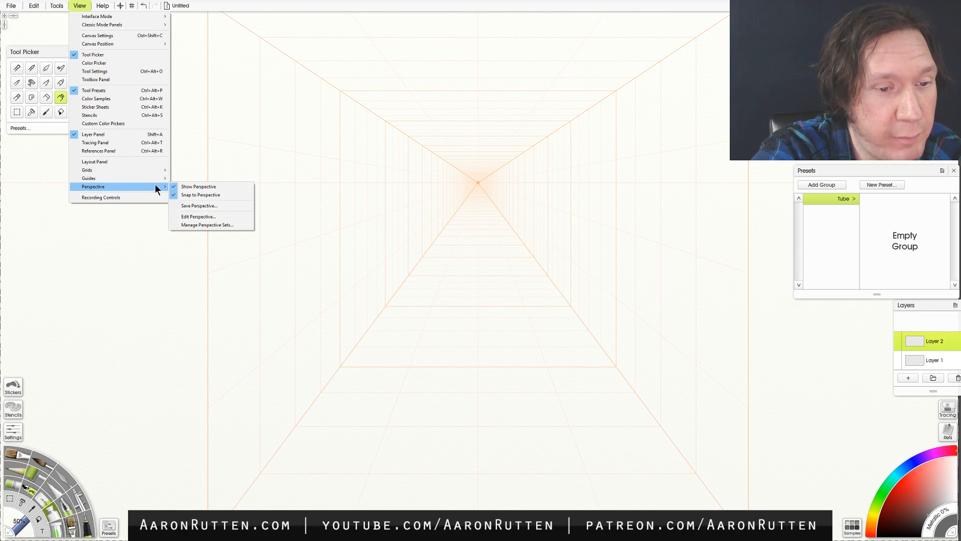
left_click(206, 217)
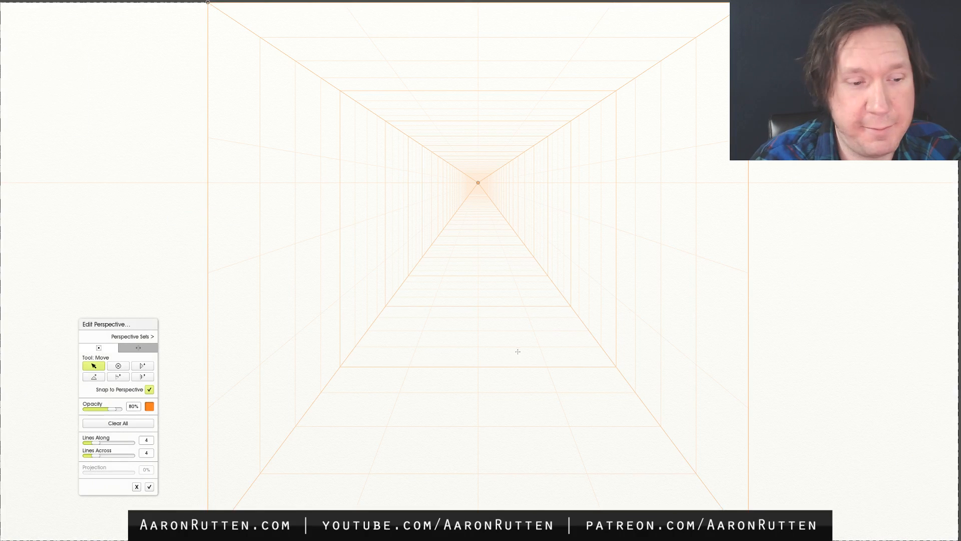
left_click_drag(137, 325, 162, 48)
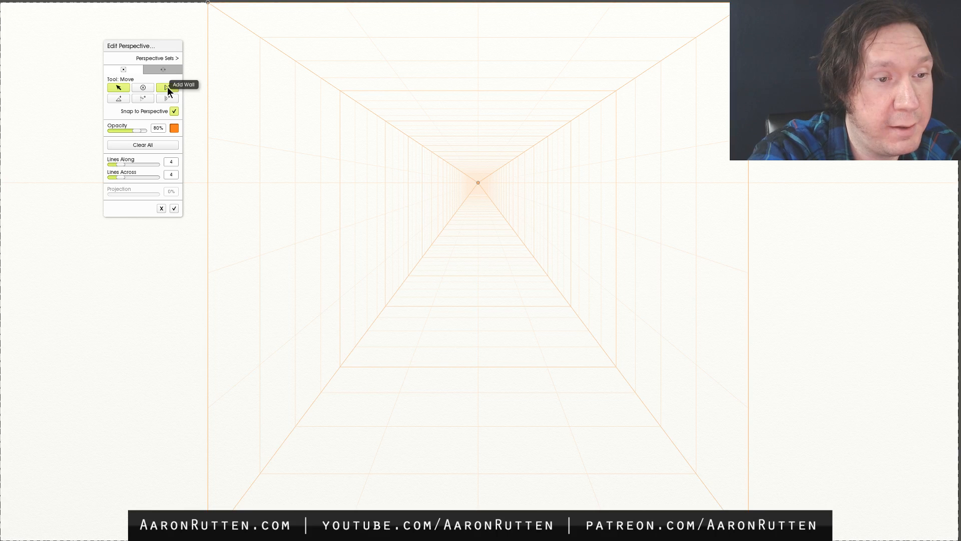
left_click(167, 59)
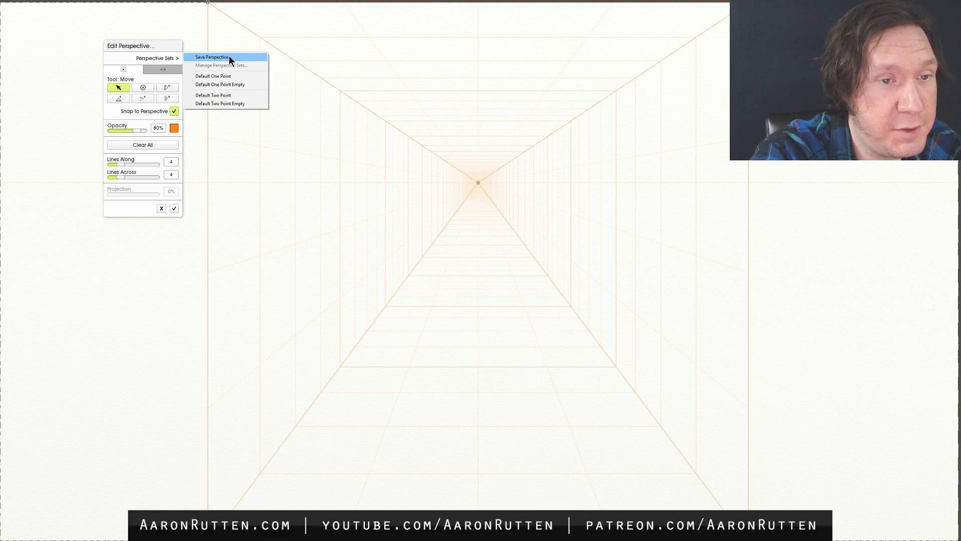
left_click(235, 95)
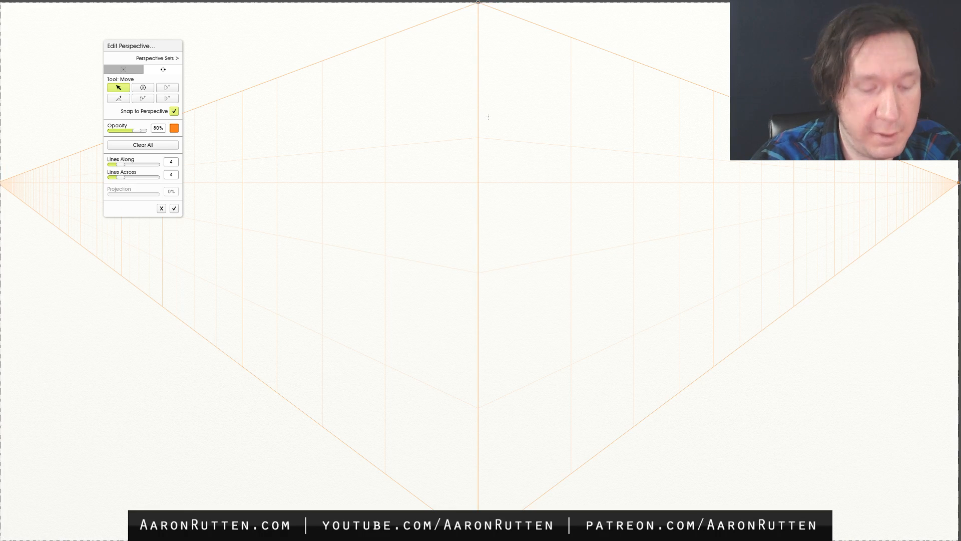
- Draw a vertical test stroke on the left wall of the two-point grid and undo it
left_click_drag(385, 119, 381, 434)
key("ctrl+z")
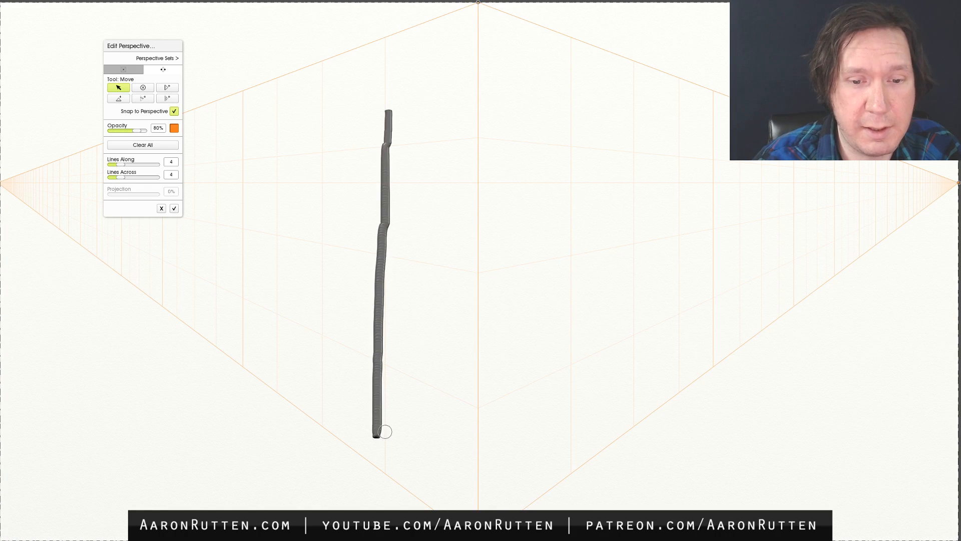
key("ctrl+z")
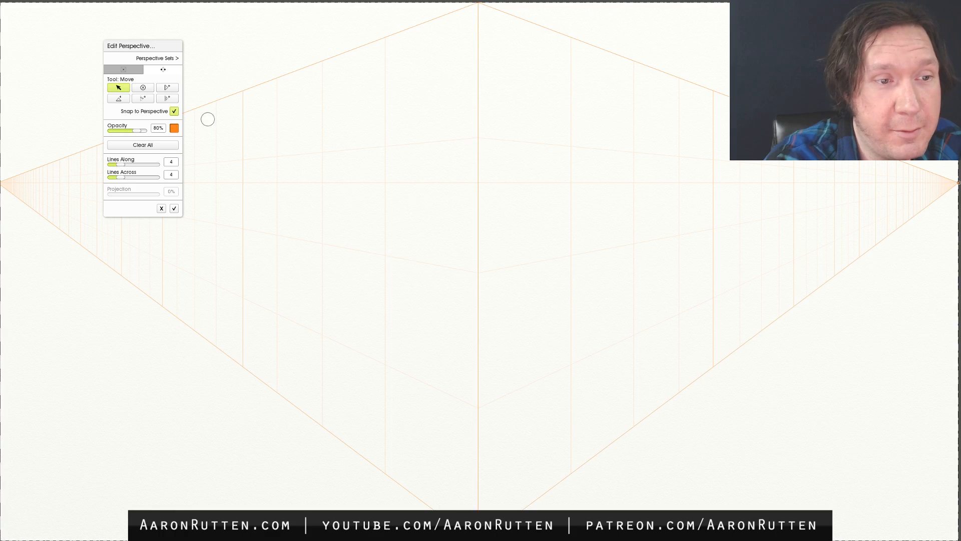
- Try the perspective tools and the perspective mode change while keeping the two-point grid
left_click(144, 88)
left_click(121, 89)
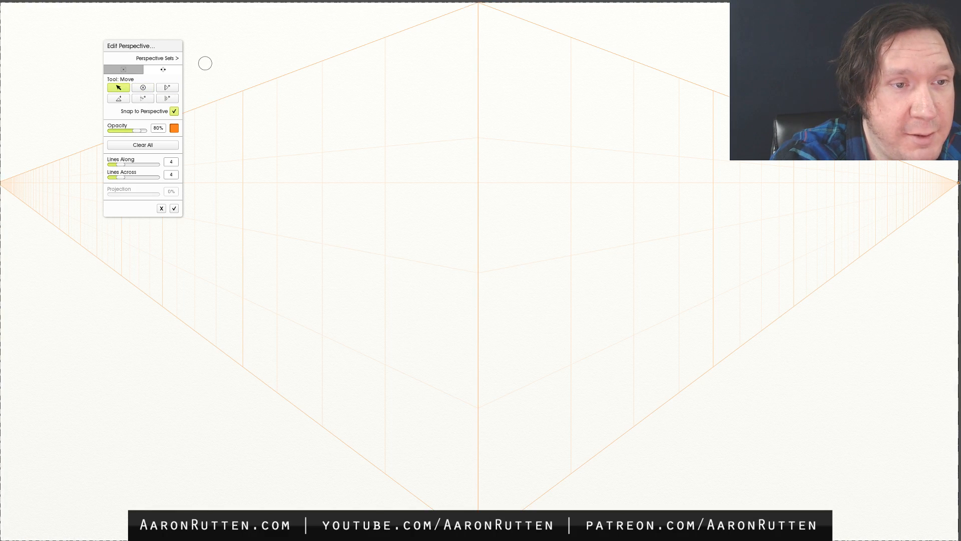
left_click(147, 70)
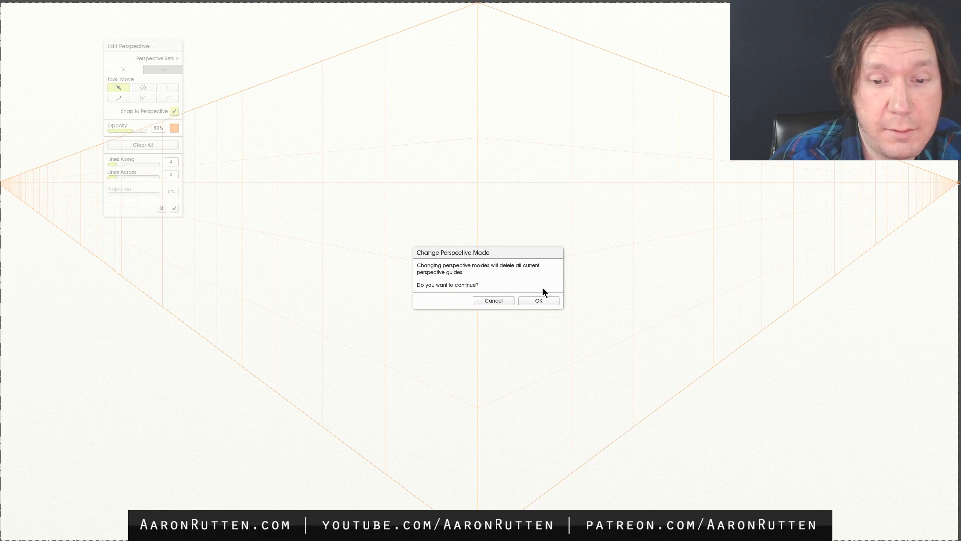
left_click(522, 302)
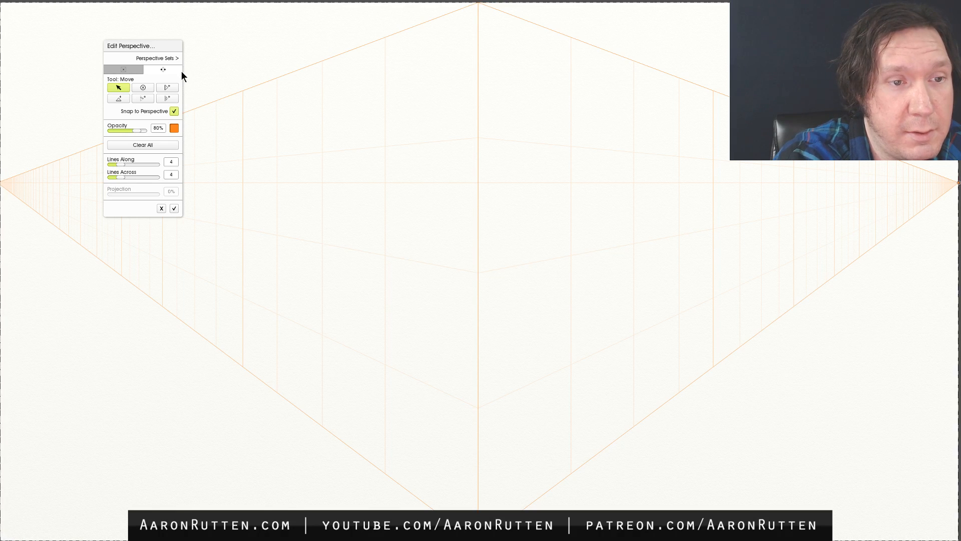
- Try to add a floor below the two-point walls and discard the perspective edits
left_click(167, 59)
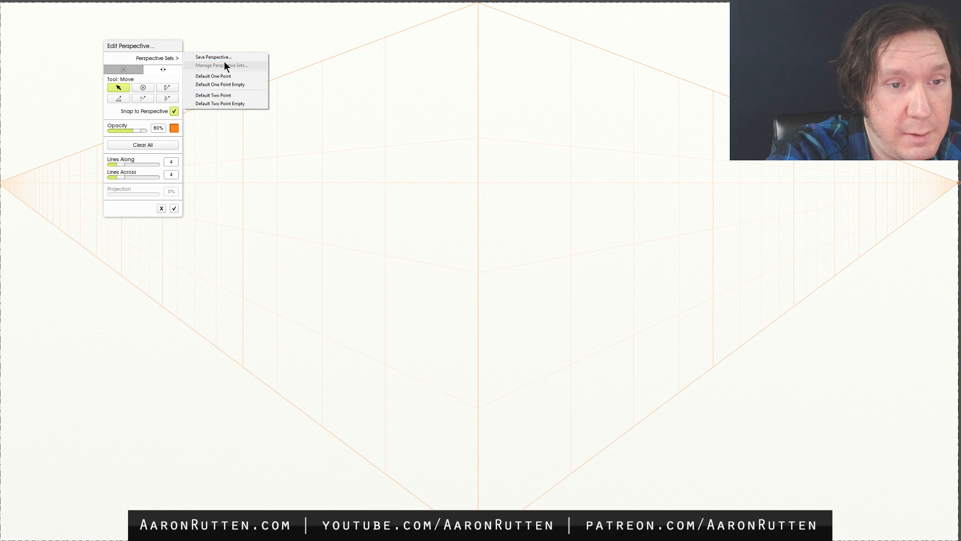
left_click(118, 98)
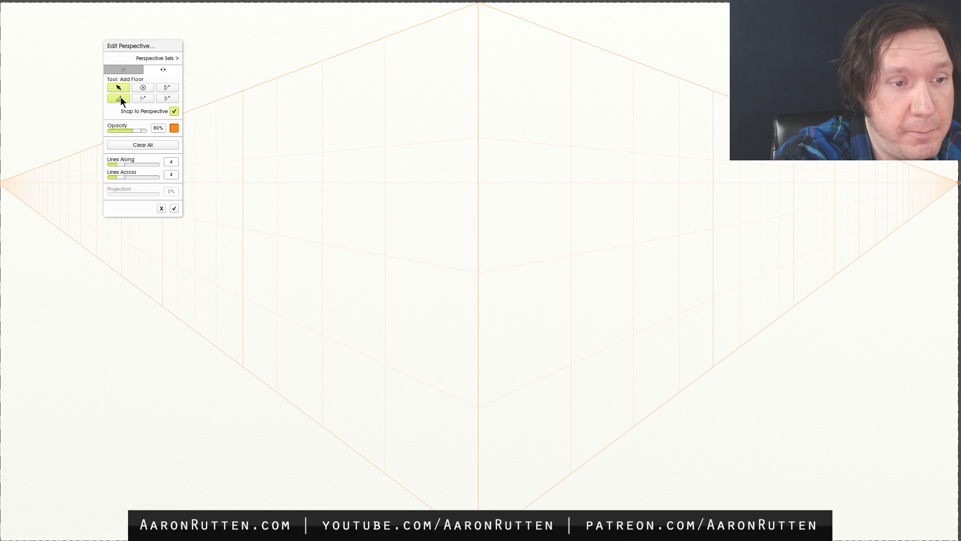
left_click_drag(426, 395, 547, 433)
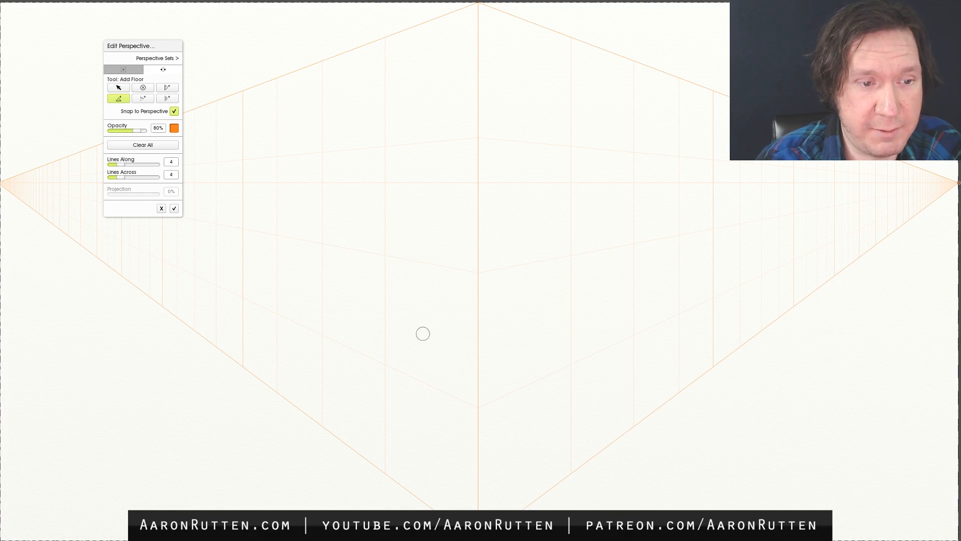
left_click(161, 209)
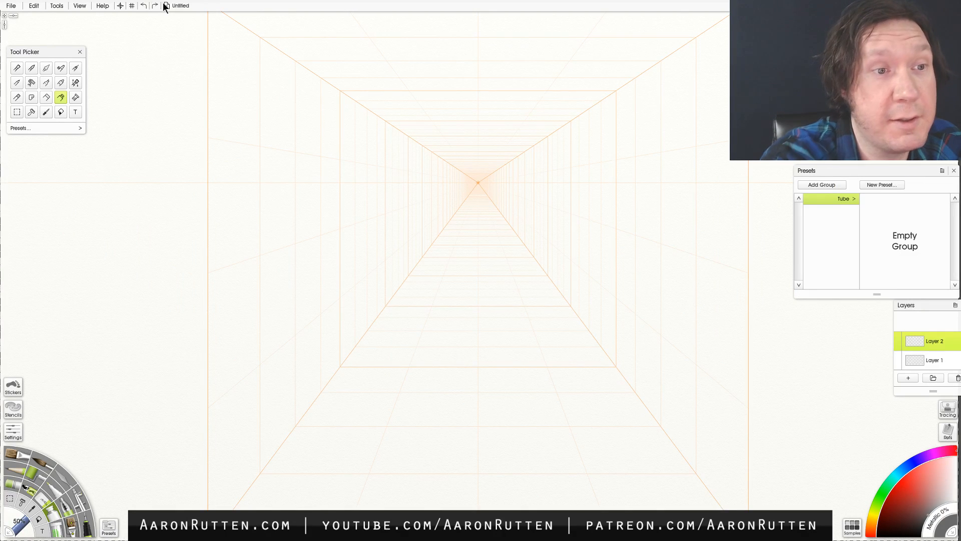
- Reopen the perspective editor and move the one-point vanishing point along the horizon toward the left wall
left_click(83, 6)
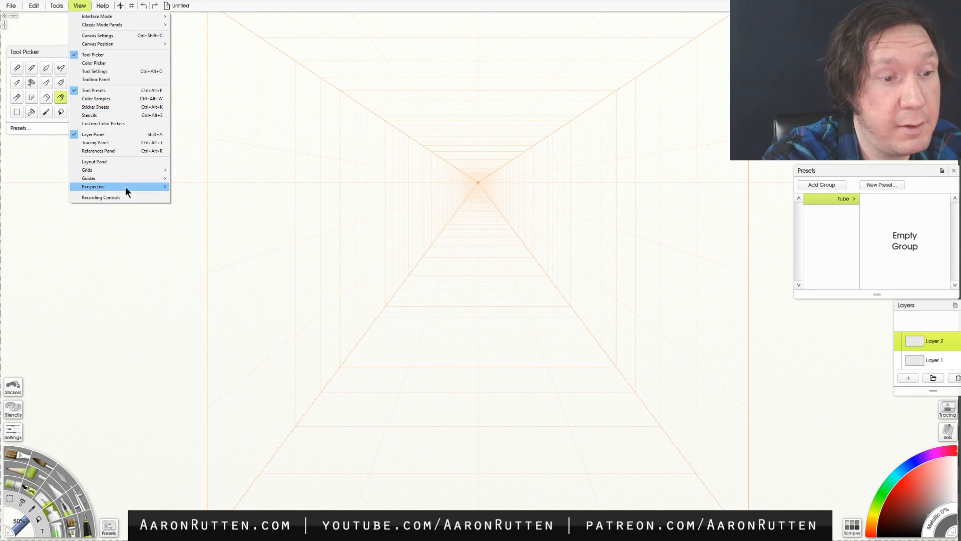
mouse_move(126, 186)
left_click(215, 217)
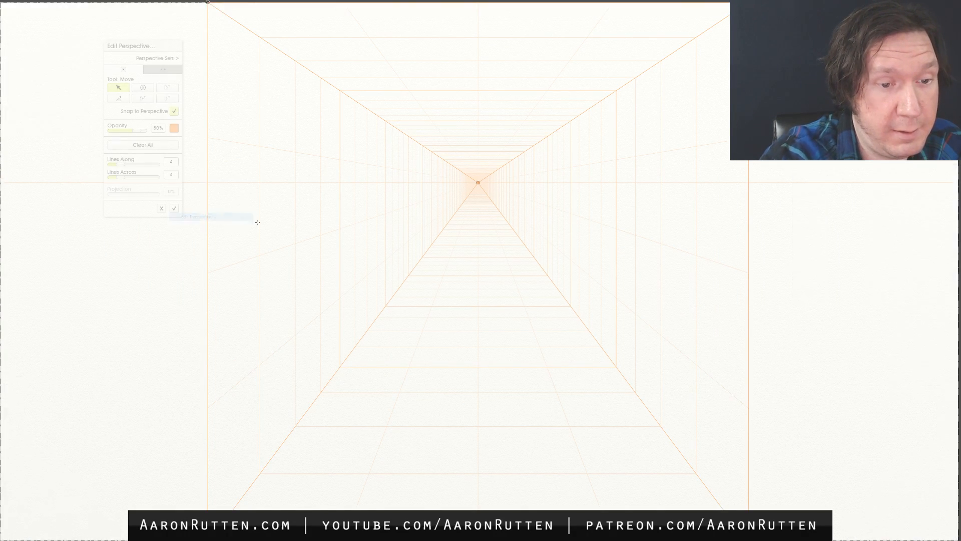
left_click_drag(477, 182, 260, 201)
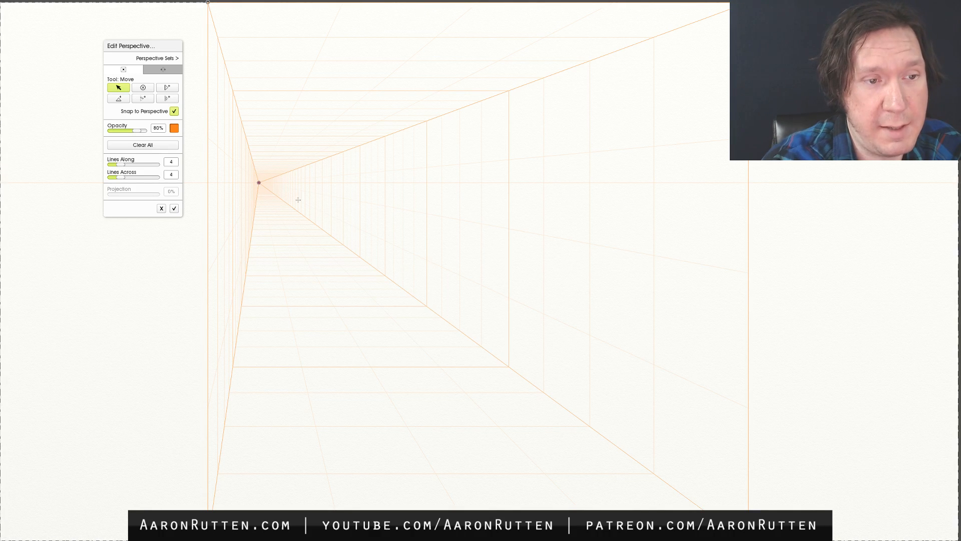
- Load the Default Two Point perspective set and try shifting the left wall's near edge down, outward and back to the centre
left_click(169, 59)
left_click(241, 90)
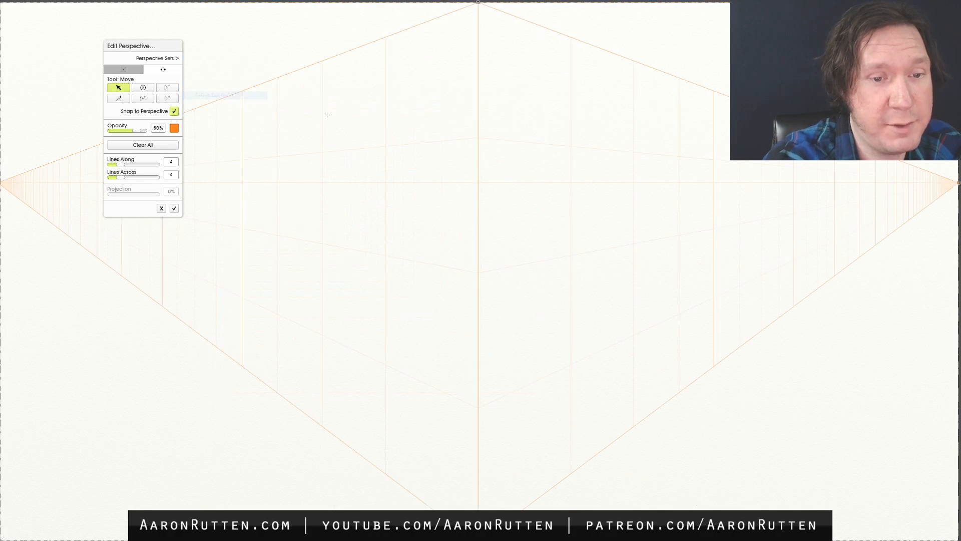
left_click_drag(478, 3, 478, 70)
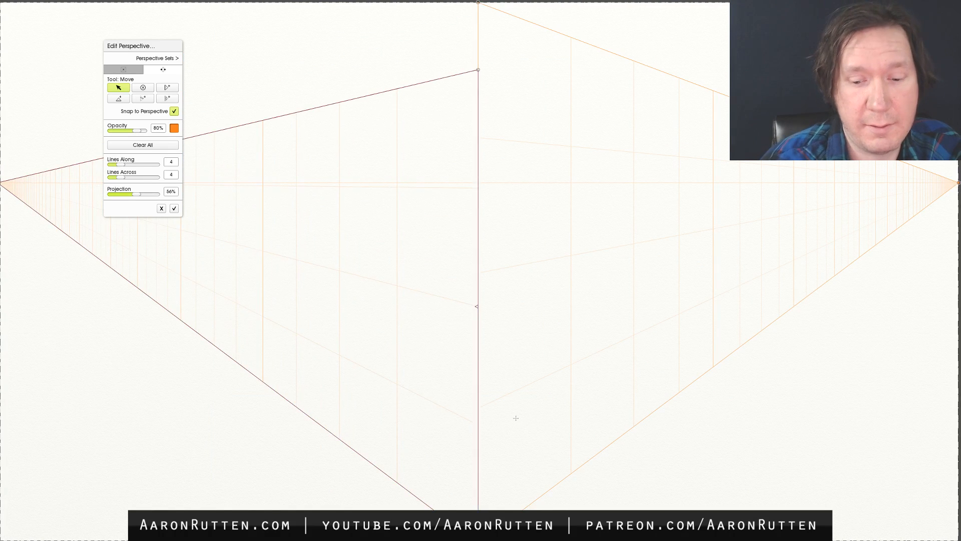
left_click_drag(398, 483, 323, 483)
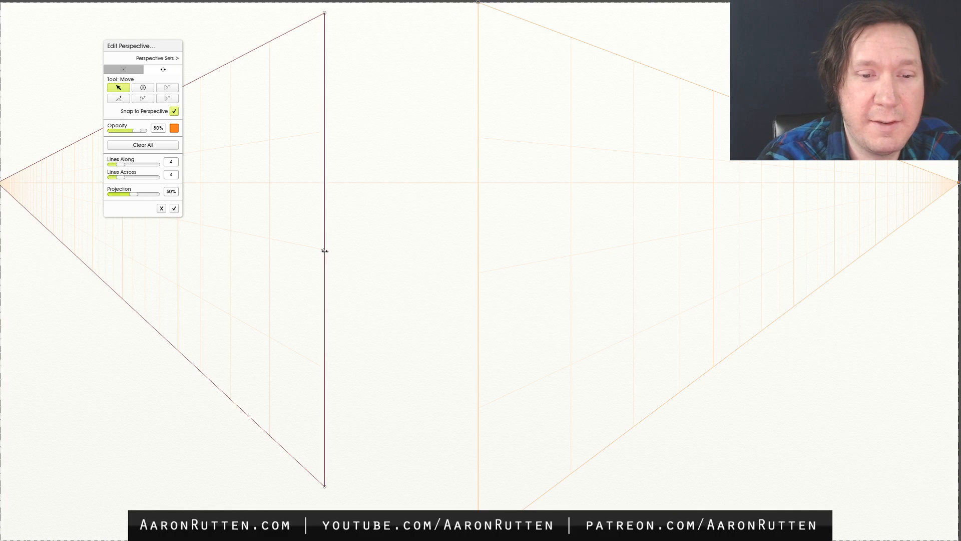
left_click_drag(324, 234, 477, 185)
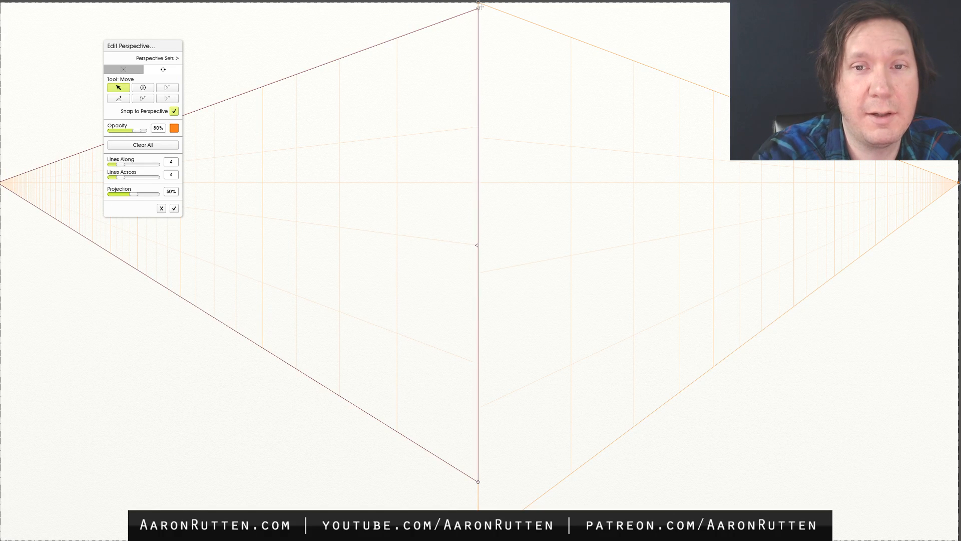
- Separate the two walls by moving the left wall's near edge well away from the centre and nudging the right wall's edge
left_click_drag(476, 200, 277, 197)
mouse_move(479, 182)
left_mouse_down()
mouse_move(483, 197)
mouse_move(481, 189)
left_mouse_up()
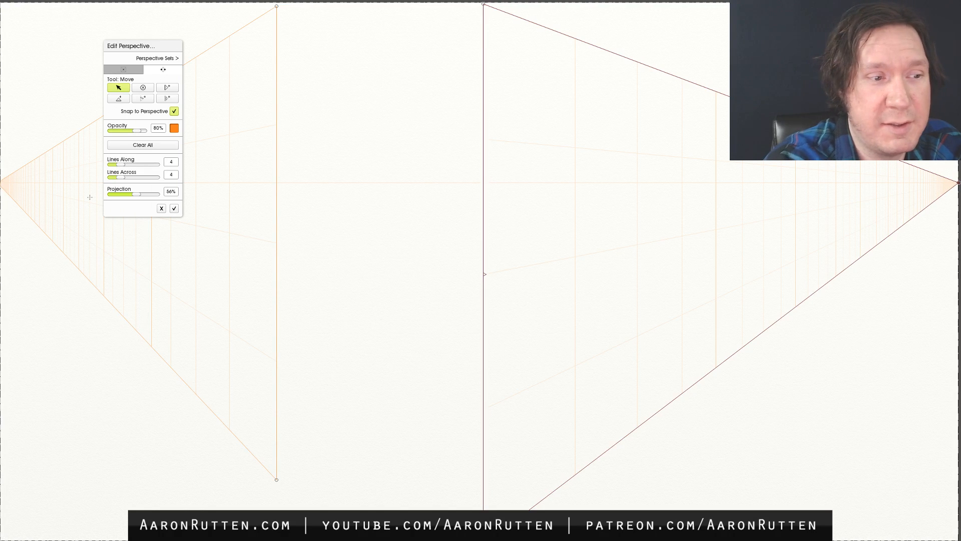
left_click_drag(276, 168, 291, 247)
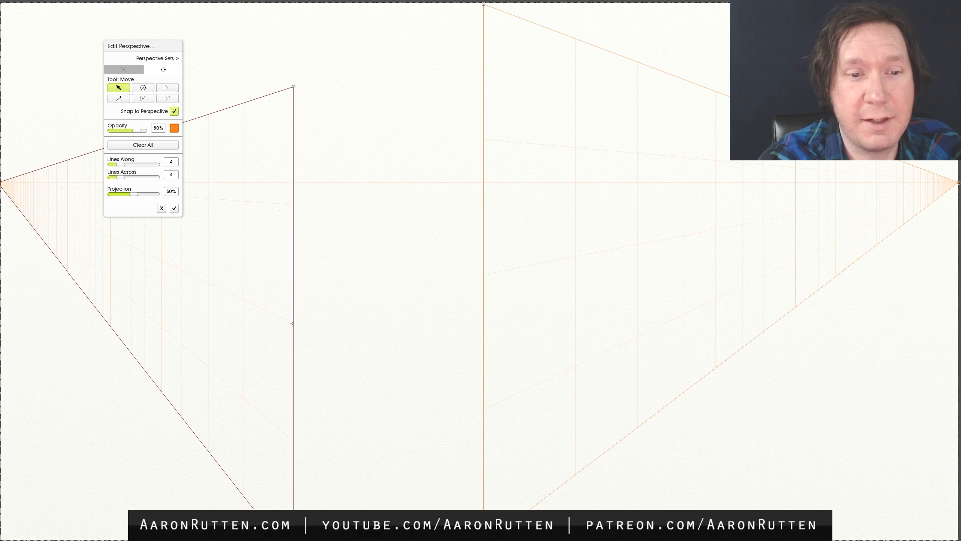
left_click_drag(294, 202, 302, 120)
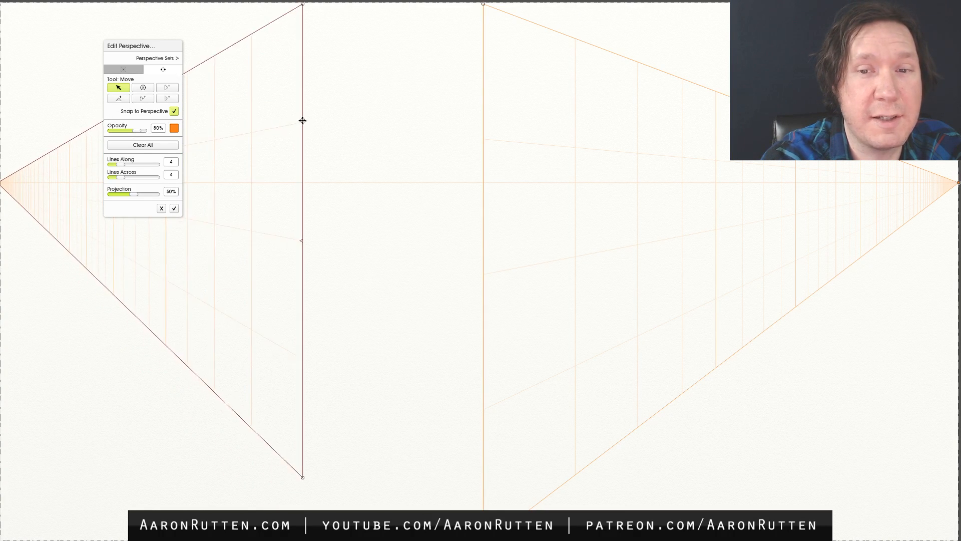
left_click_drag(483, 141, 491, 120)
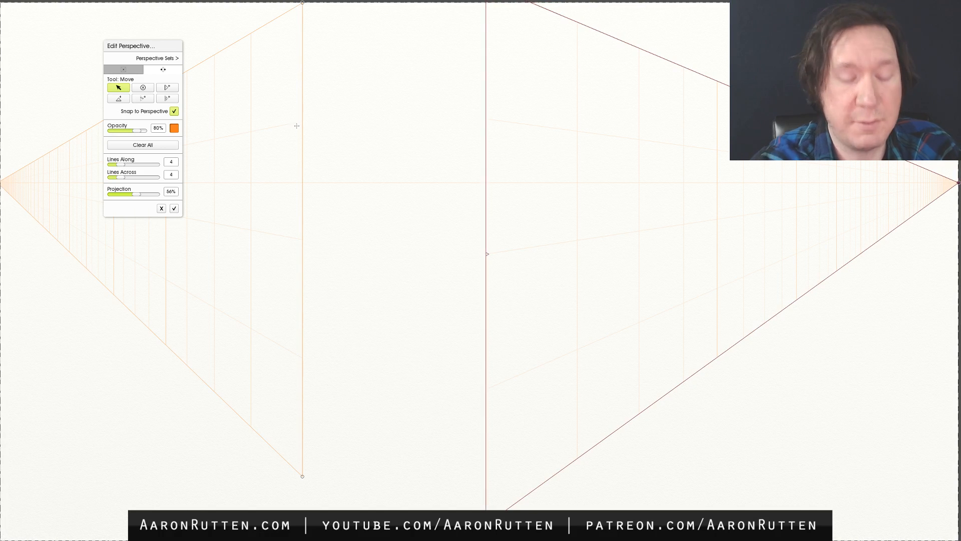
- Sketch a four-sided window outline on each wall, slanting its horizontal edges toward that wall's vanishing point
mouse_move(199, 139)
left_mouse_down()
mouse_move(232, 139)
mouse_move(199, 162)
mouse_move(195, 222)
left_mouse_up()
left_click_drag(280, 120, 273, 216)
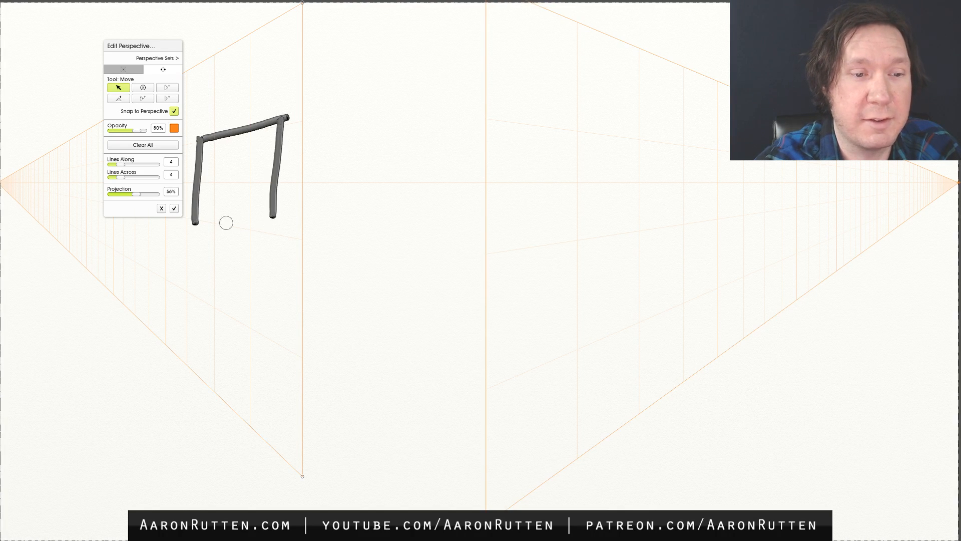
left_click_drag(196, 220, 271, 233)
mouse_move(508, 121)
left_mouse_down()
mouse_move(506, 254)
mouse_move(581, 130)
mouse_move(576, 232)
left_mouse_up()
left_click_drag(519, 243, 593, 234)
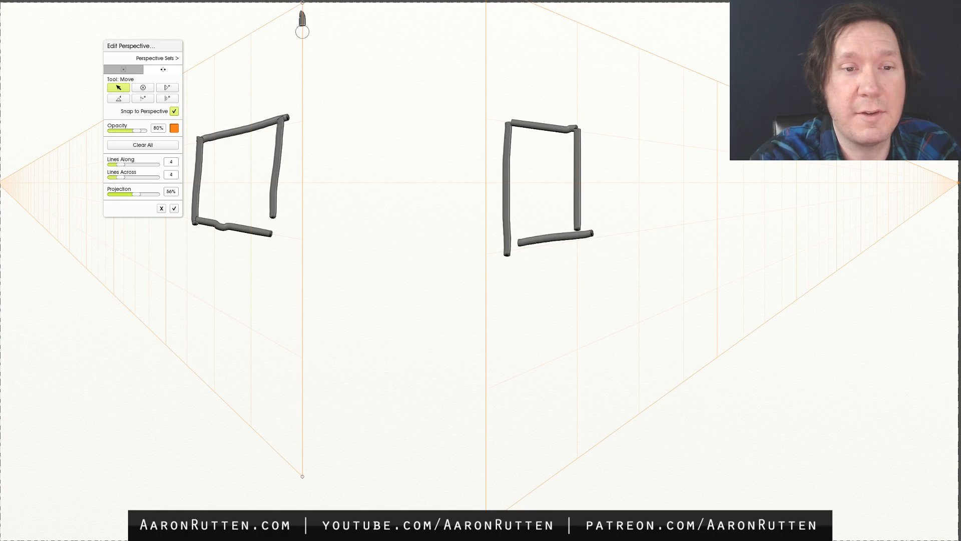
- Trace both walls' near edges, sketch a flat square between them and retrace the windows' top line
left_click_drag(302, 13, 294, 441)
left_click_drag(482, 31, 483, 457)
left_click_drag(345, 117, 455, 126)
mouse_move(344, 123)
left_mouse_down()
mouse_move(337, 223)
mouse_move(432, 120)
left_mouse_up()
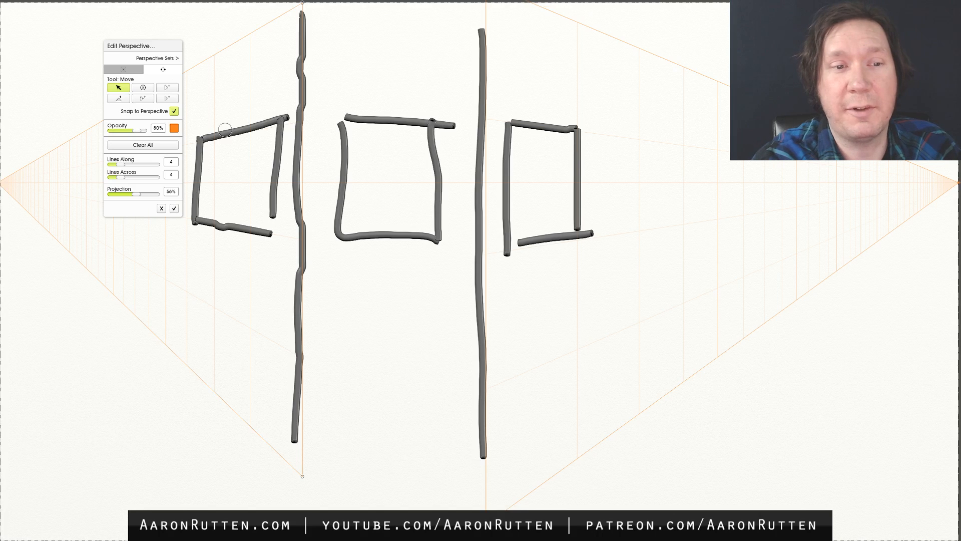
mouse_move(199, 141)
left_mouse_down()
mouse_move(311, 116)
mouse_move(490, 118)
mouse_move(617, 135)
left_mouse_up()
- Undo the window outlines, the central square and the wall edge strokes
key("ctrl+z")
key("ctrl+z")
key("ctrl+z")
key("ctrl+z")
key("ctrl+z")
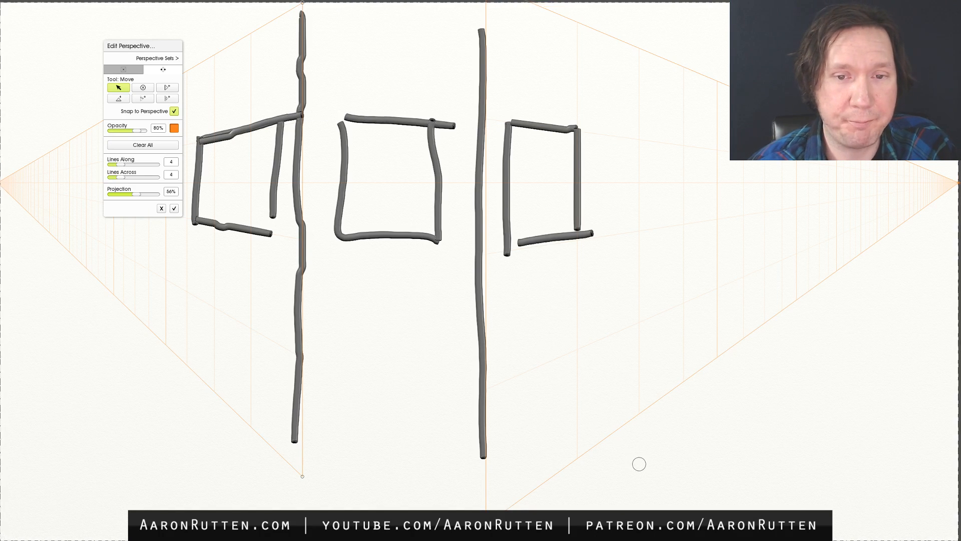
key("ctrl+z")
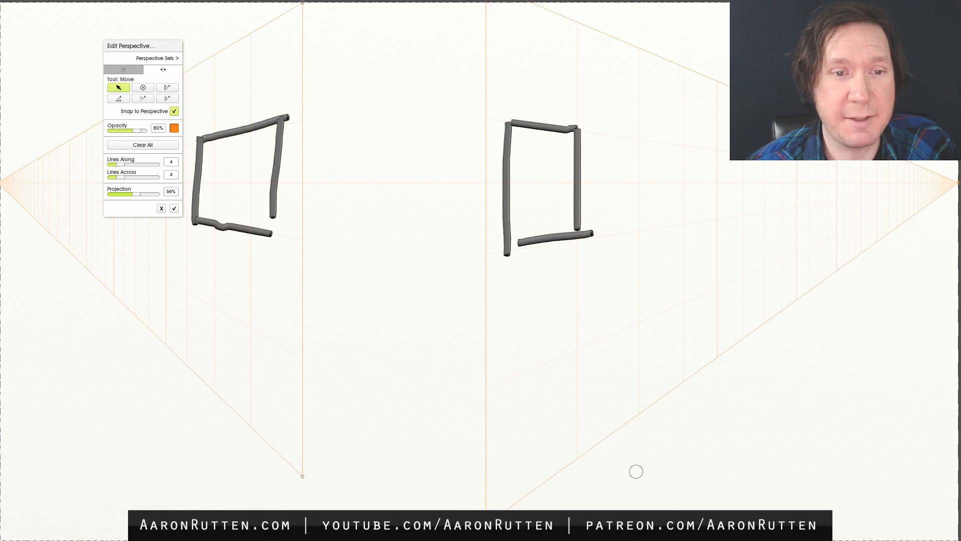
key("ctrl+z")
key("ctrl+z")
key("ctrl+z")
key("ctrl+z")
key("ctrl+z")
key("ctrl+z")
key("ctrl+z")
key("ctrl+z")
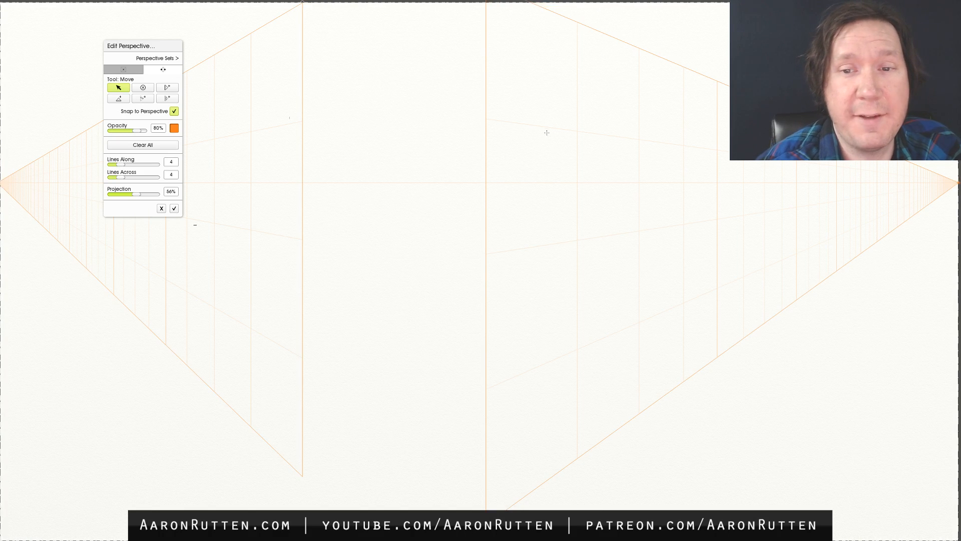
- Sketch a thin window outline in the right wall's nearest grid cell, following the perspective lines
left_click_drag(486, 121, 527, 126)
left_click_drag(490, 171, 485, 199)
mouse_move(572, 135)
left_mouse_down()
mouse_move(579, 226)
mouse_move(525, 250)
left_mouse_up()
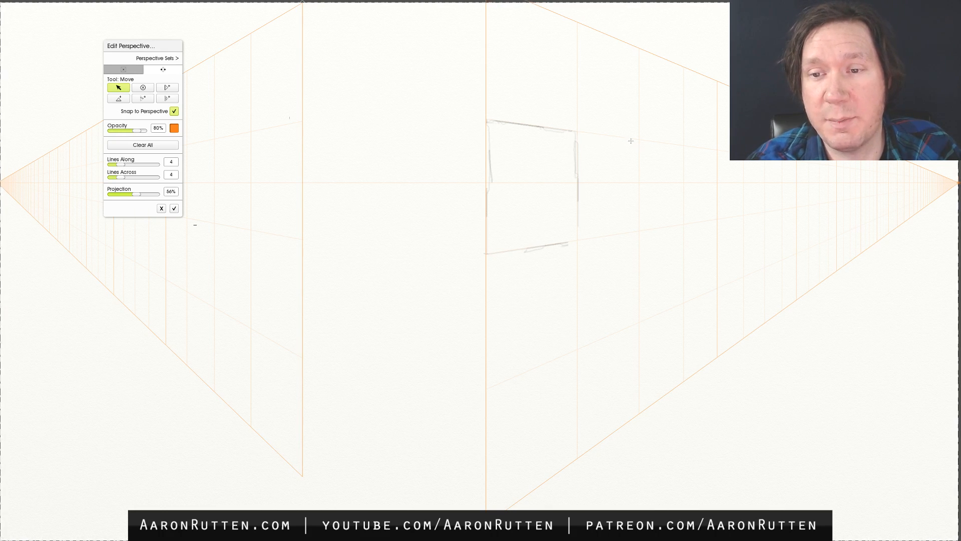
- Sketch a row of progressively narrower window outlines along the right wall, receding toward its vanishing point
left_click_drag(639, 178, 639, 228)
mouse_move(668, 143)
left_mouse_down()
mouse_move(689, 149)
mouse_move(685, 215)
left_mouse_up()
left_click_drag(717, 152, 718, 221)
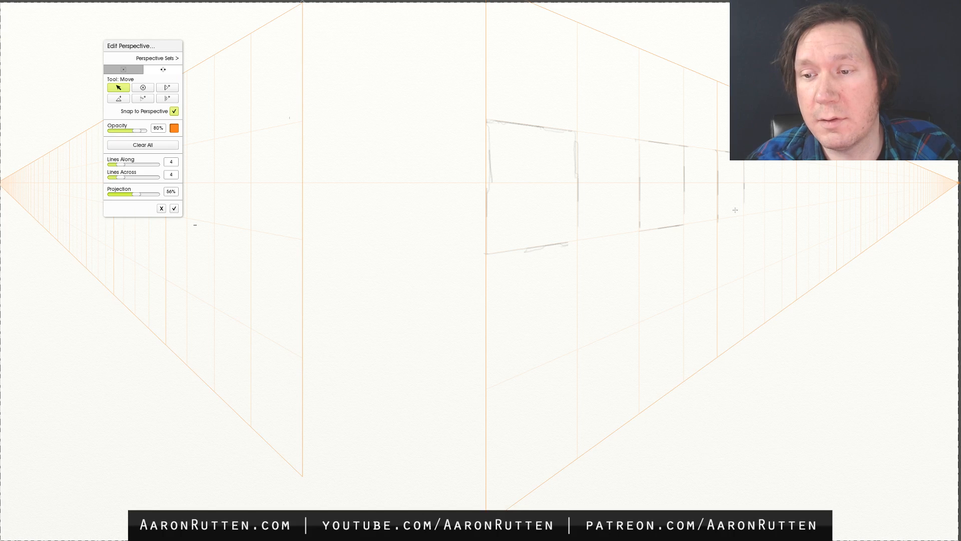
left_click_drag(764, 200, 779, 211)
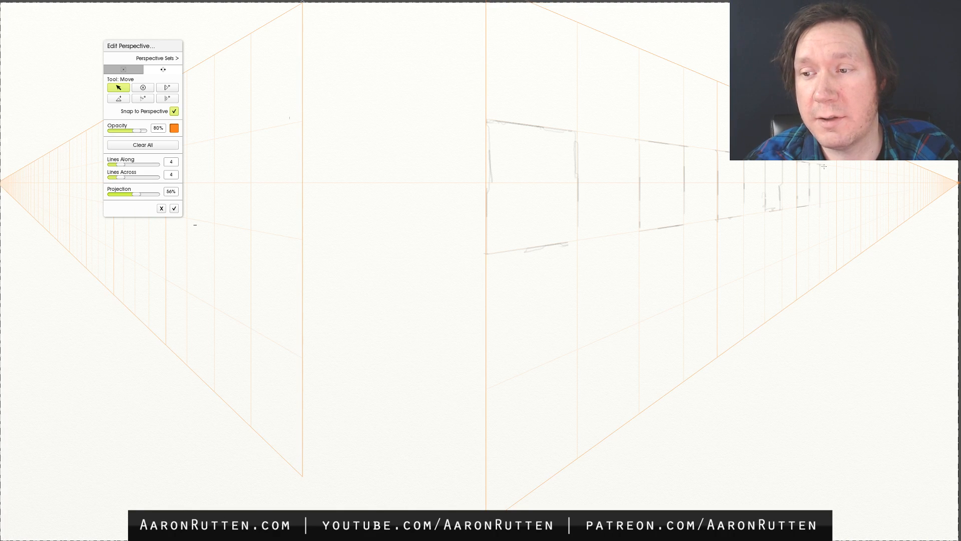
- Finish the receding windows on the right wall and sketch matching window outlines along the left wall's perspective lines
left_click_drag(828, 189, 829, 203)
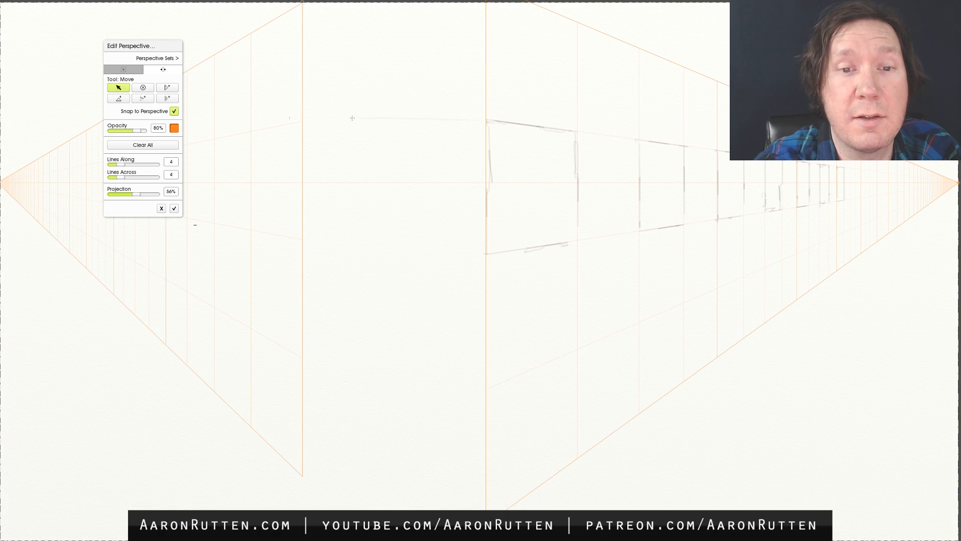
left_click_drag(257, 136, 261, 176)
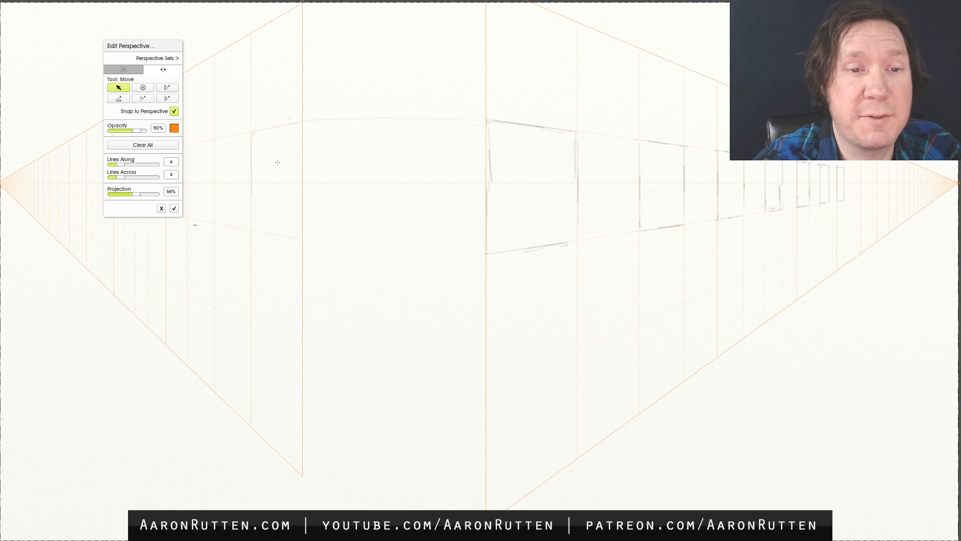
left_click_drag(216, 151, 213, 206)
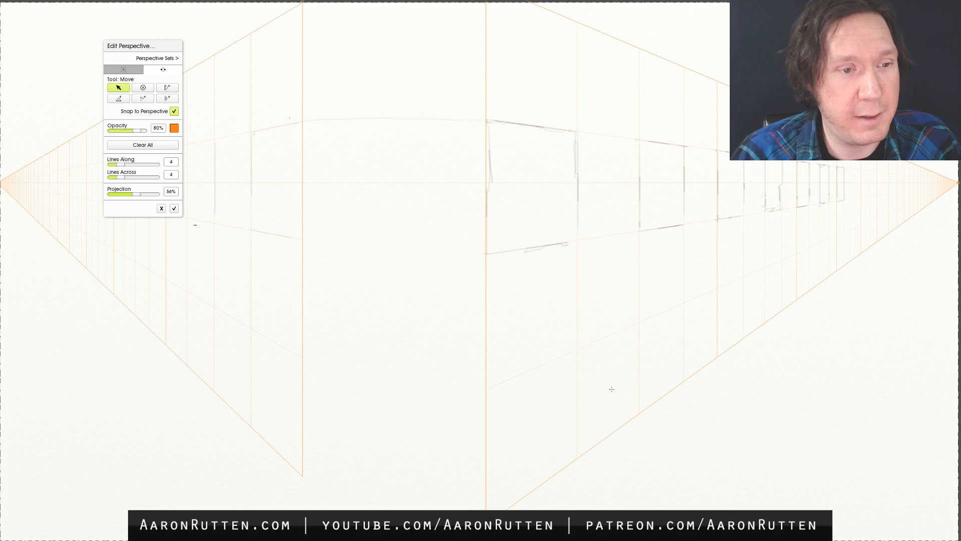
- Discard the two-point perspective edits and clear the window sketches from Layer 2
left_click(161, 208)
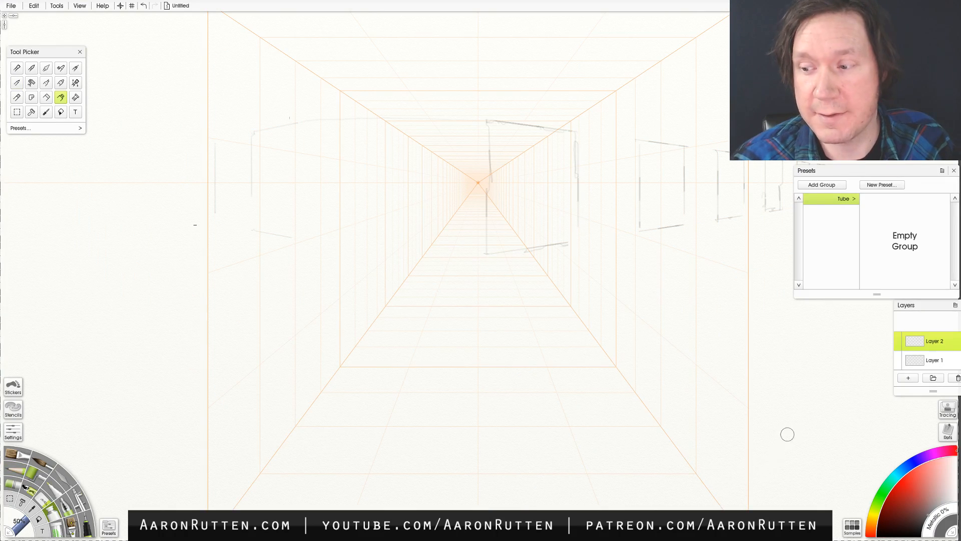
key("Delete")
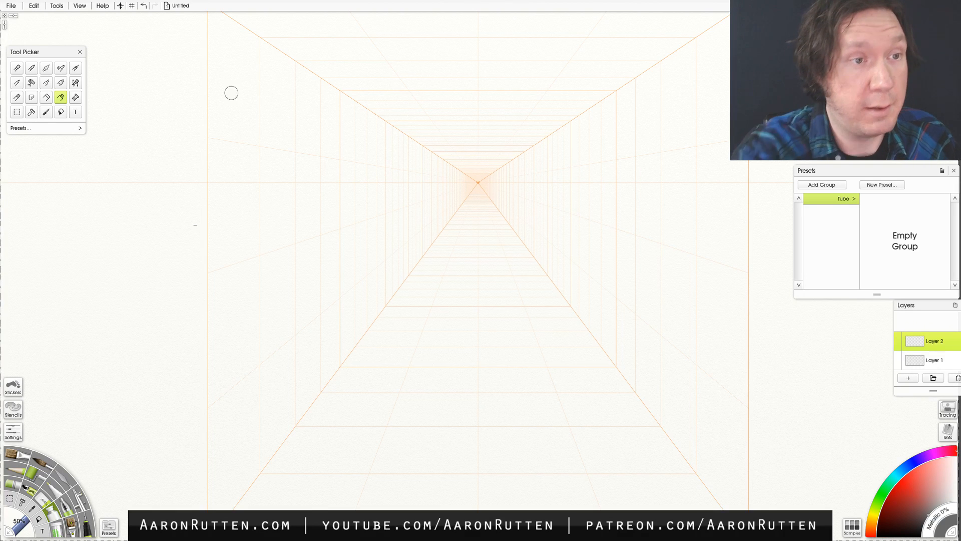
- Hide the perspective grid and turn off Snap to Perspective
left_click(80, 5)
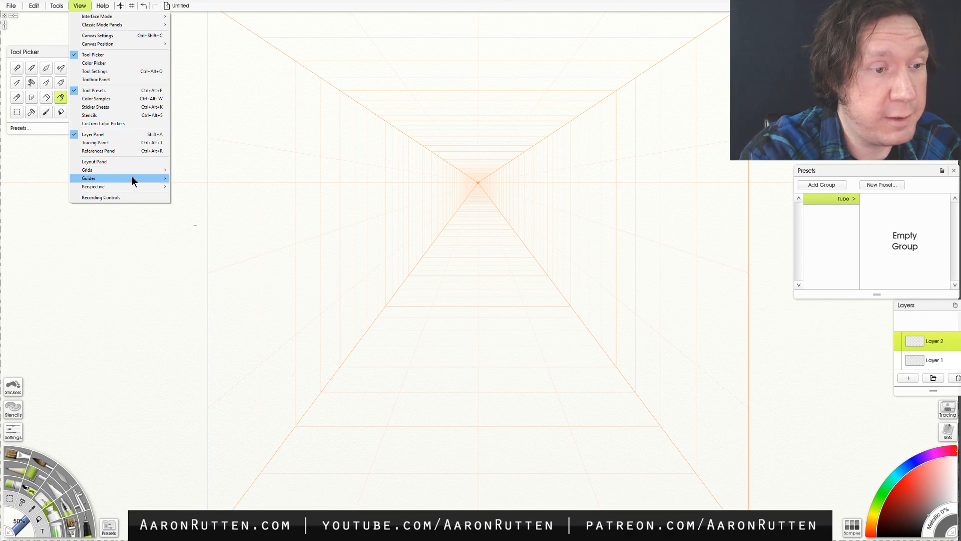
mouse_move(131, 178)
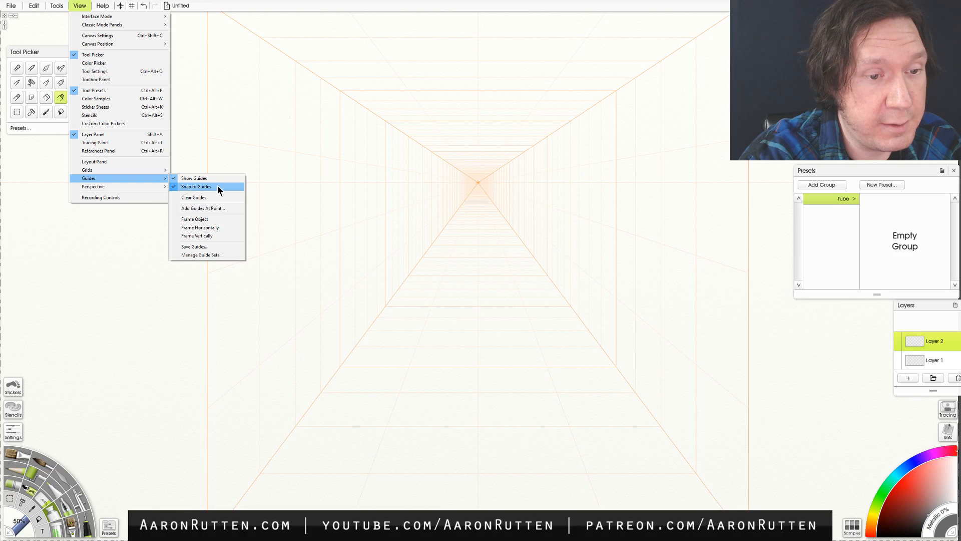
mouse_move(157, 185)
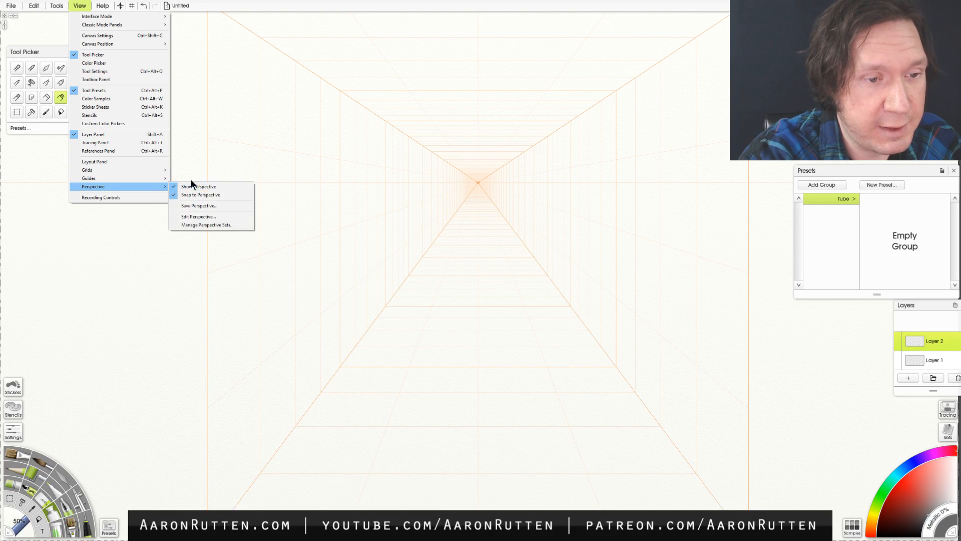
left_click(221, 187)
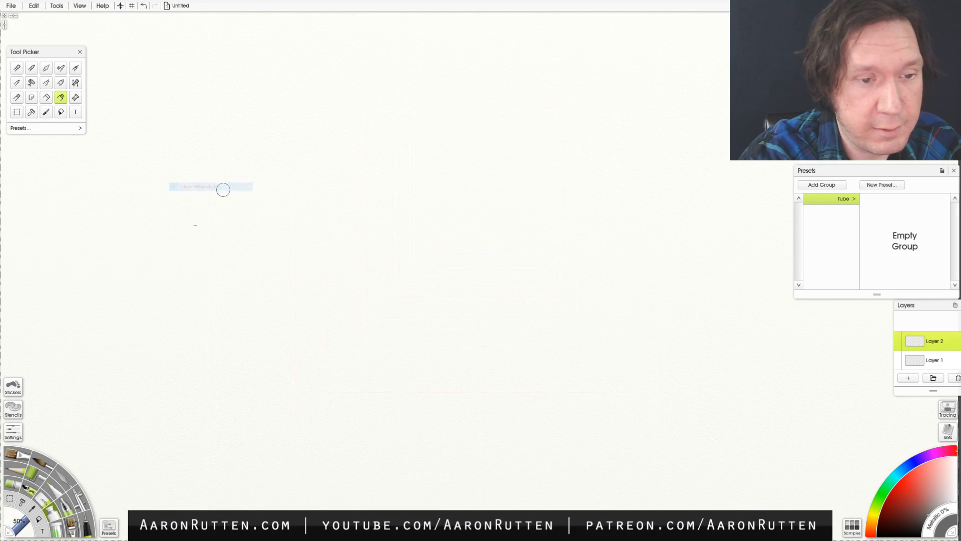
left_click(83, 6)
mouse_move(139, 187)
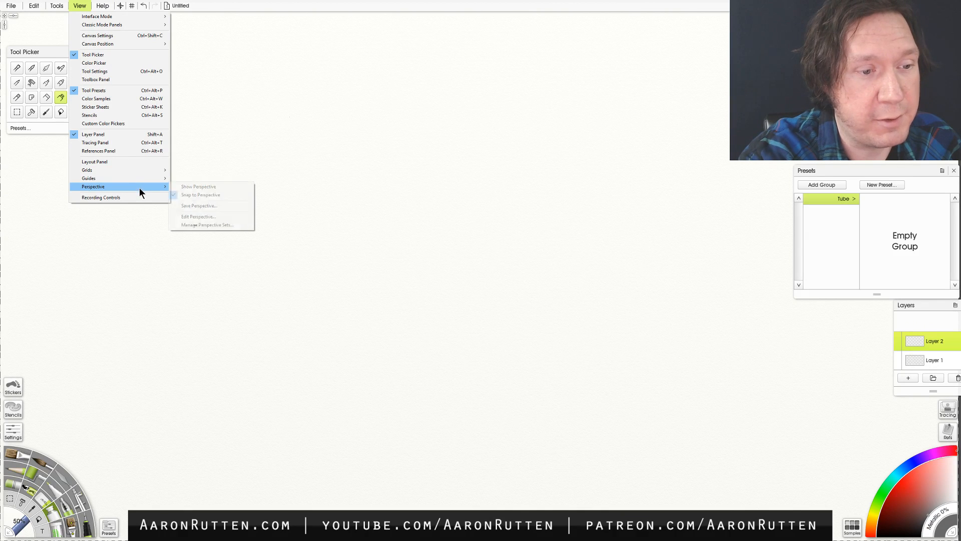
left_click(224, 195)
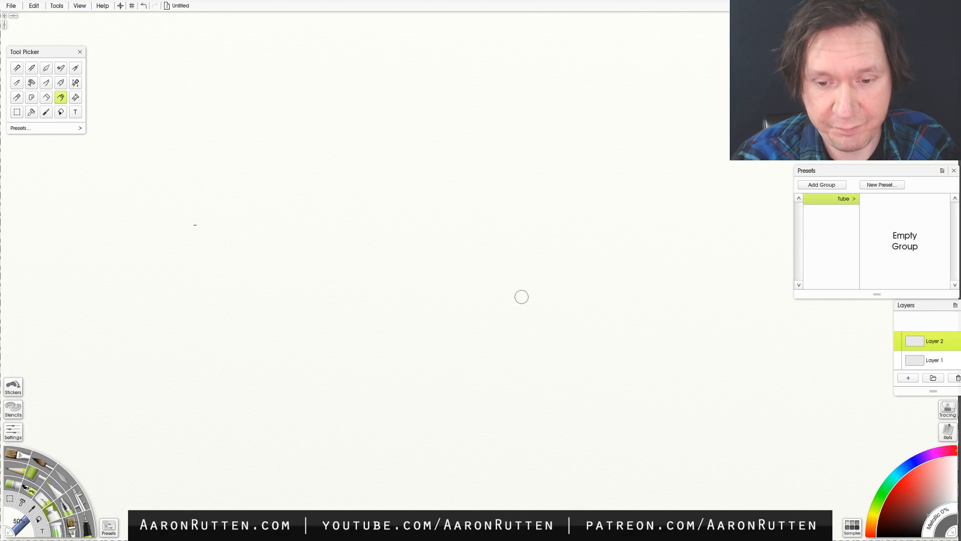
- Try a pencil stroke with the Hard Shader preset on the empty canvas and undo it
key("p")
mouse_move(401, 182)
left_mouse_down()
mouse_move(384, 209)
mouse_move(370, 278)
left_mouse_up()
key("ctrl+z")
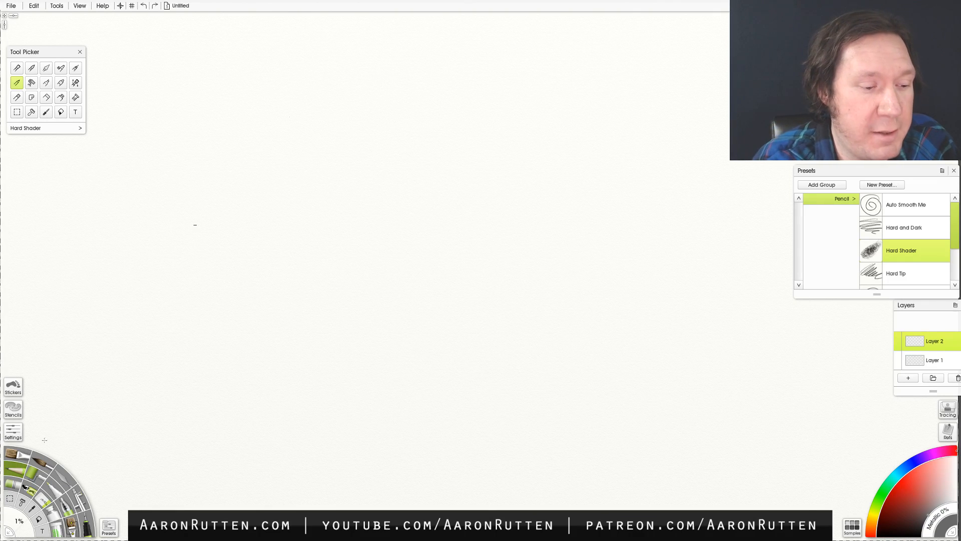
- Paint diagonal grey and red oil brush strokes mid-canvas and lay thick red tube paint over them
left_click(16, 458)
mouse_move(288, 284)
left_mouse_down()
mouse_move(308, 316)
mouse_move(458, 268)
left_mouse_up()
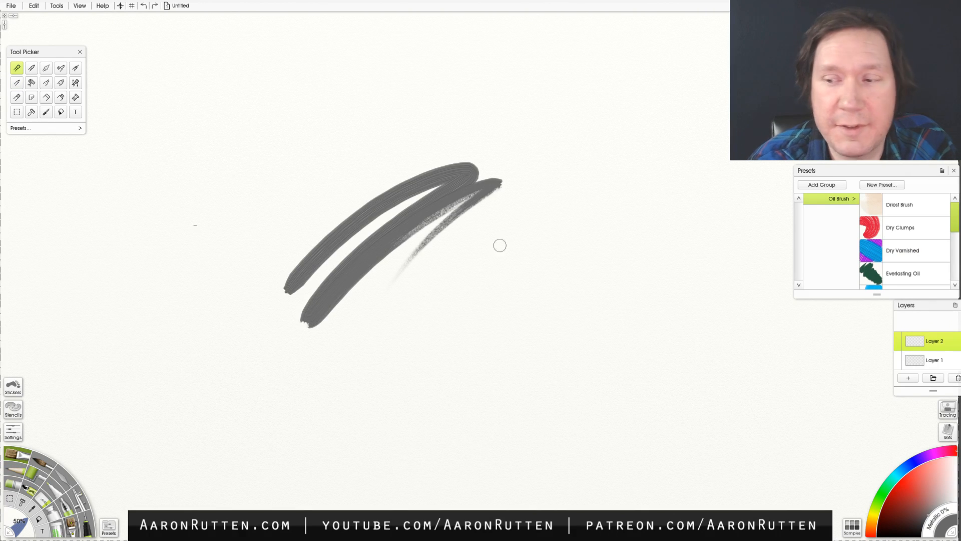
mouse_move(365, 227)
left_mouse_down()
mouse_move(410, 198)
mouse_move(345, 272)
mouse_move(474, 199)
mouse_move(480, 230)
mouse_move(494, 198)
mouse_move(459, 191)
mouse_move(369, 222)
mouse_move(428, 196)
mouse_move(392, 245)
mouse_move(422, 231)
mouse_move(401, 234)
mouse_move(438, 197)
mouse_move(394, 228)
mouse_move(437, 216)
mouse_move(441, 253)
left_mouse_up()
left_click(74, 518)
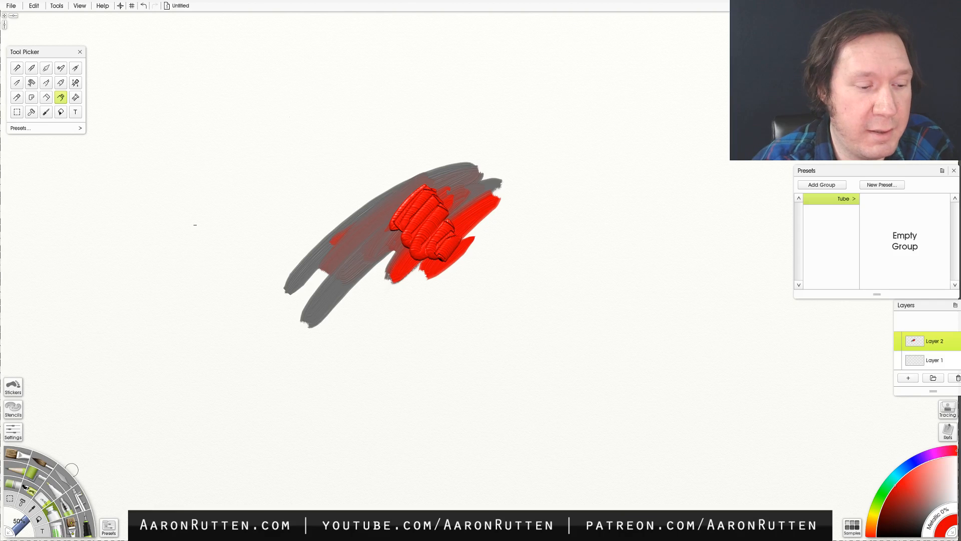
- Smear the grey and red paint together with the palette knife, pulling it beyond the original strokes
left_click(65, 475)
mouse_move(411, 204)
left_mouse_down()
mouse_move(420, 186)
mouse_move(445, 269)
mouse_move(435, 176)
mouse_move(461, 143)
mouse_move(416, 165)
mouse_move(450, 127)
mouse_move(468, 165)
mouse_move(487, 164)
mouse_move(408, 223)
mouse_move(411, 257)
mouse_move(471, 200)
mouse_move(436, 197)
mouse_move(418, 216)
left_mouse_up()
mouse_move(441, 266)
left_mouse_down()
mouse_move(409, 255)
mouse_move(438, 245)
mouse_move(470, 159)
mouse_move(478, 196)
mouse_move(463, 202)
mouse_move(496, 165)
mouse_move(480, 150)
mouse_move(516, 145)
mouse_move(361, 210)
mouse_move(357, 286)
mouse_move(442, 329)
mouse_move(515, 170)
mouse_move(386, 208)
mouse_move(357, 200)
mouse_move(270, 296)
mouse_move(363, 295)
mouse_move(414, 310)
mouse_move(392, 352)
left_mouse_up()
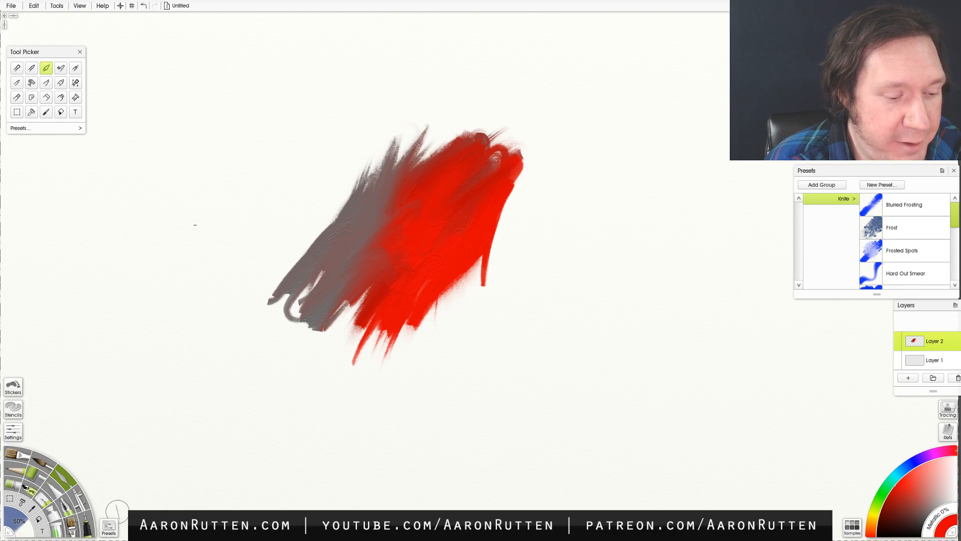
- Switch to the Custom Brush, try a stroke, and undo all the paint back to a blank canvas
left_click(71, 523)
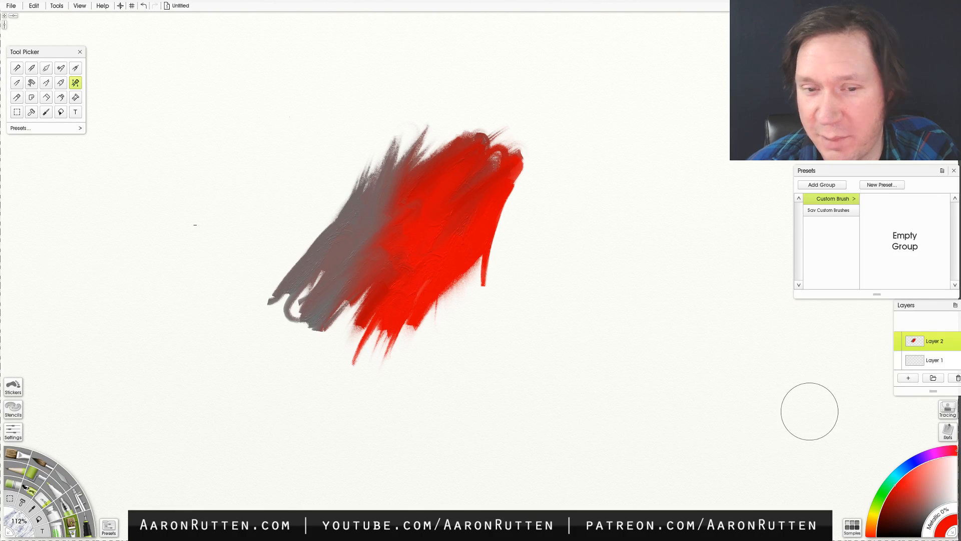
mouse_move(211, 244)
left_mouse_down()
mouse_move(214, 283)
mouse_move(396, 100)
left_mouse_up()
key("ctrl+z")
key("ctrl+z")
key("ctrl+z")
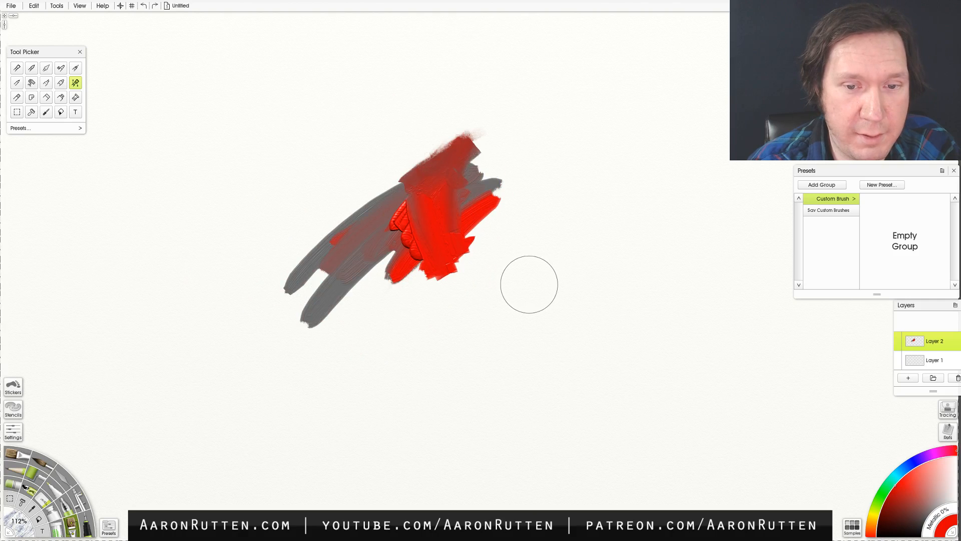
key("ctrl+z")
key("ctrl+z")
key("ctrl+z")
key("ctrl+z")
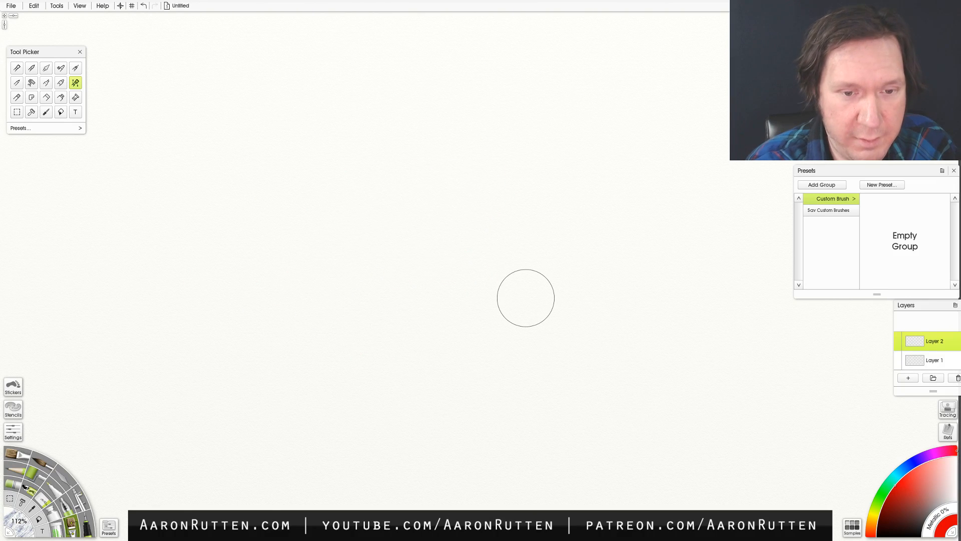
- Paint three long, gently curved red Custom Brush strokes across the upper canvas, redoing the first attempt
mouse_move(261, 156)
left_mouse_down()
mouse_move(420, 134)
mouse_move(648, 131)
left_mouse_up()
key("ctrl+z")
left_click_drag(255, 162, 651, 96)
mouse_move(253, 206)
left_mouse_down()
mouse_move(391, 172)
mouse_move(680, 142)
left_mouse_up()
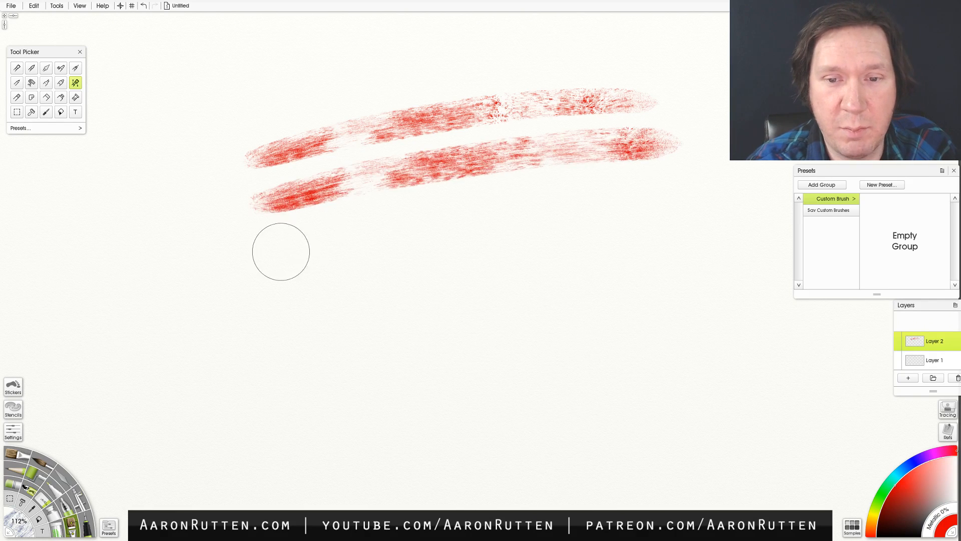
left_click_drag(285, 247, 638, 185)
- Stamp single red Custom Brush dabs below the strokes, continuing in a row across the lower canvas
left_click_drag(345, 295, 342, 303)
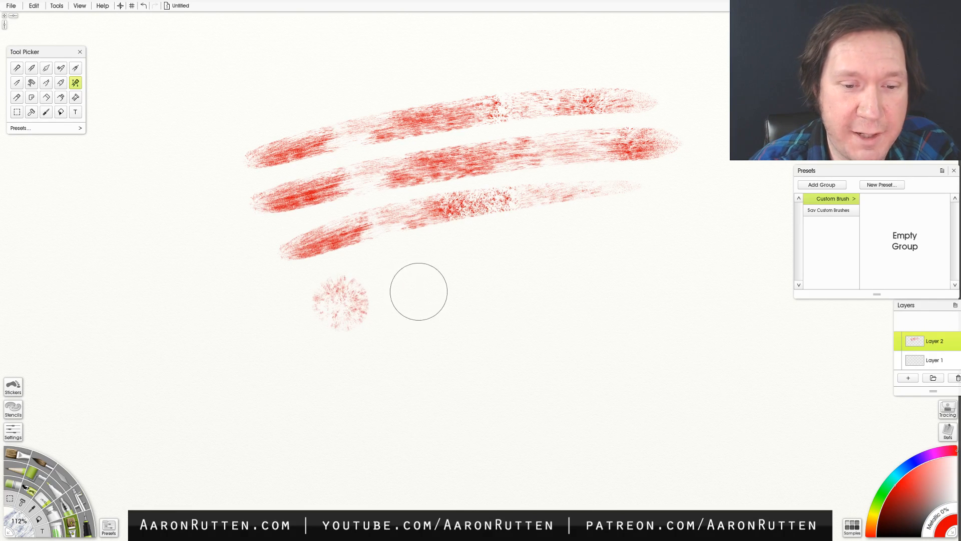
left_click(416, 293)
left_click(482, 279)
left_click_drag(557, 265, 557, 265)
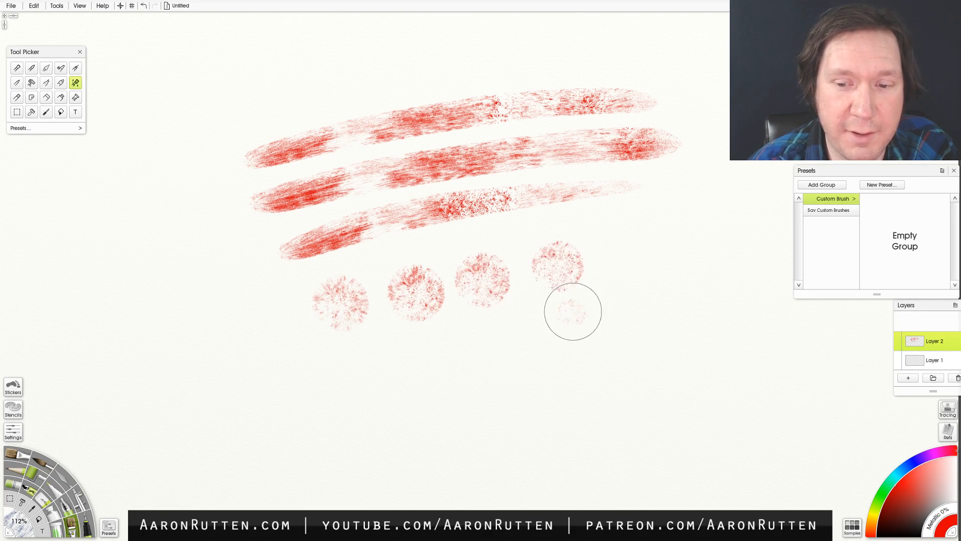
left_click(572, 312)
left_click(626, 267)
left_click(686, 231)
left_click(733, 255)
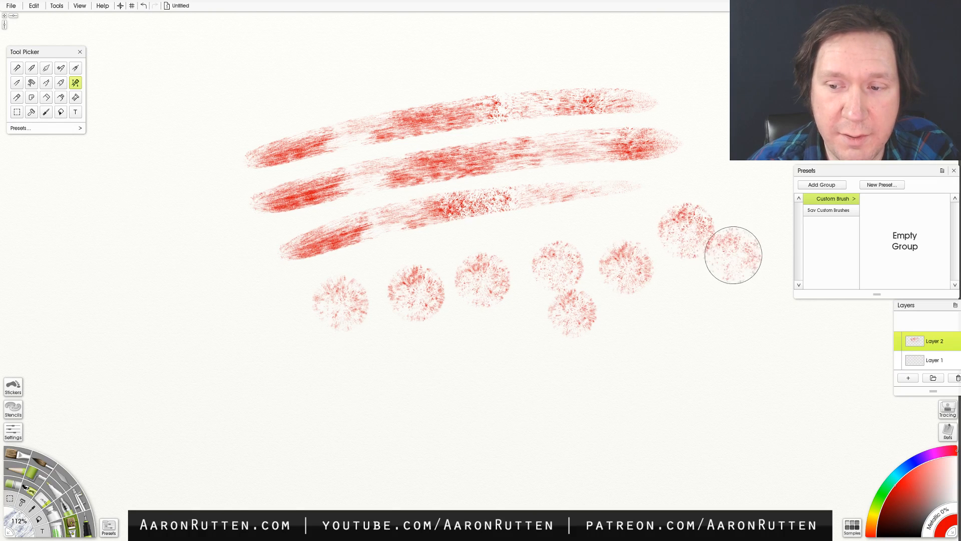
left_click(673, 298)
left_click(716, 308)
left_click(633, 366)
left_click(581, 385)
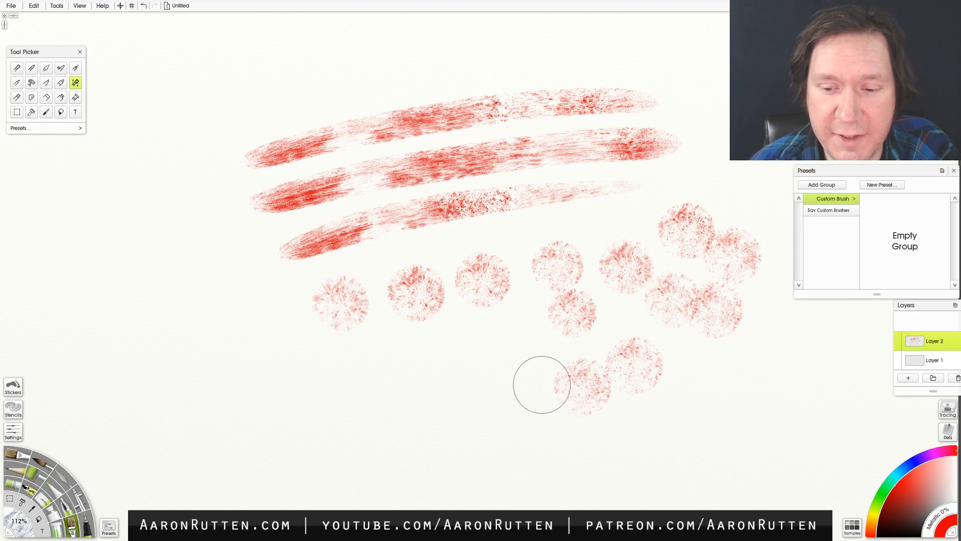
left_click(531, 385)
left_click(475, 393)
left_click(428, 395)
left_click(365, 398)
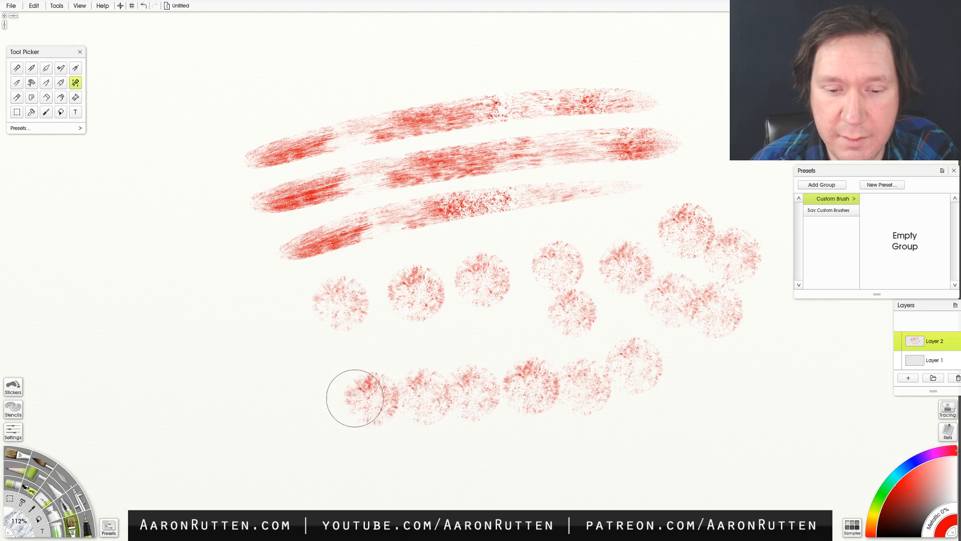
left_click(323, 398)
left_click(273, 399)
left_click(228, 401)
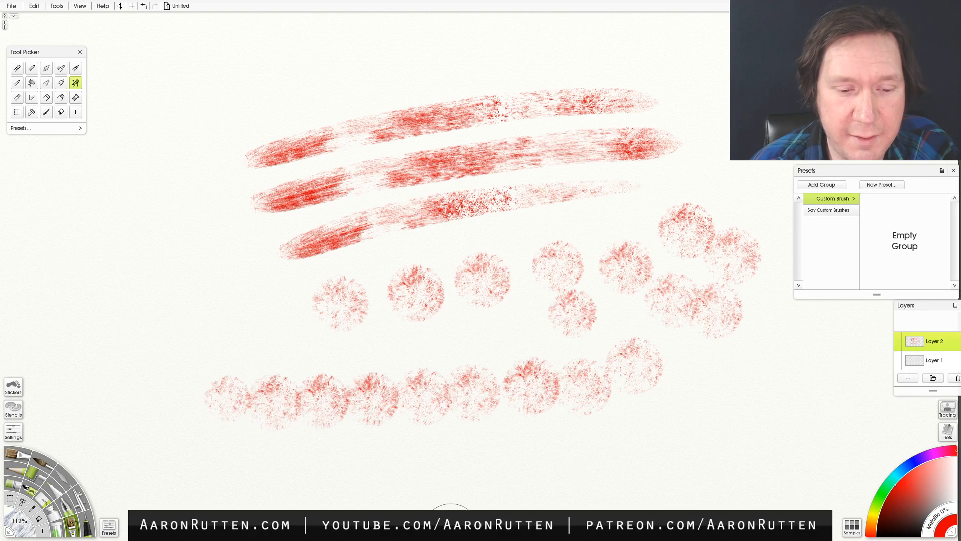
- Clear the strokes and dabs from Layer 2, scribble one varied-pressure Custom Brush stroke, and undo it
key("ctrl+a")
key("Delete")
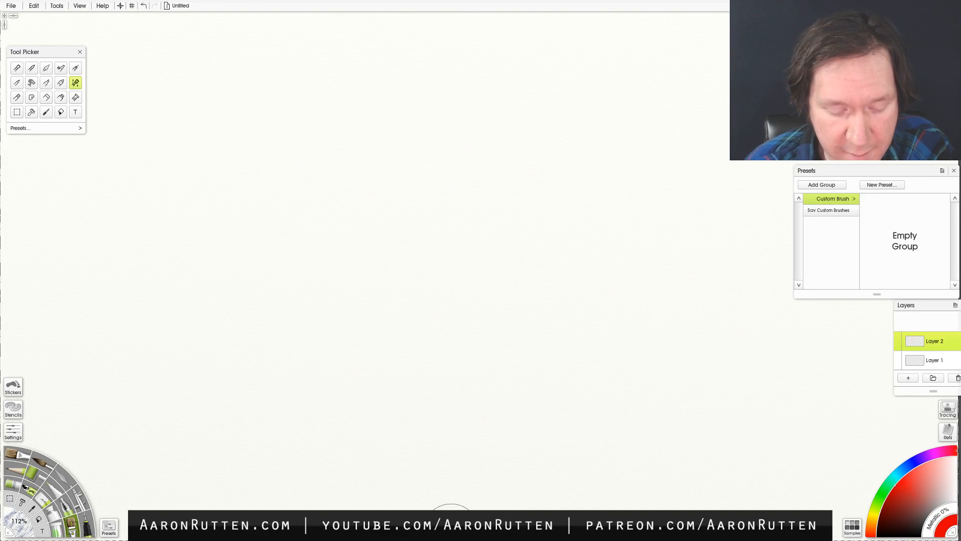
mouse_move(275, 252)
left_mouse_down()
mouse_move(329, 221)
mouse_move(413, 202)
mouse_move(339, 280)
mouse_move(313, 325)
mouse_move(356, 319)
mouse_move(450, 265)
mouse_move(541, 232)
mouse_move(481, 300)
mouse_move(651, 266)
left_mouse_up()
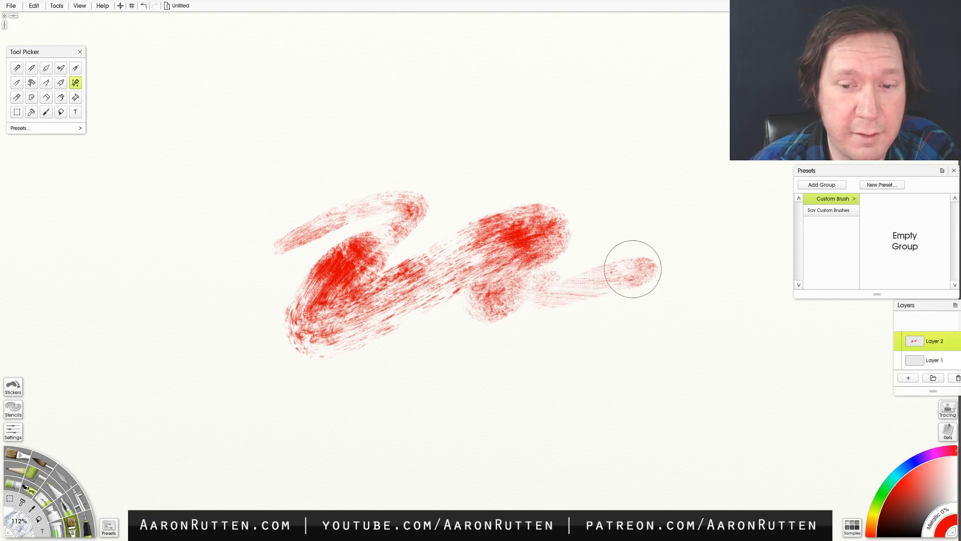
key("ctrl+z")
left_click(109, 526)
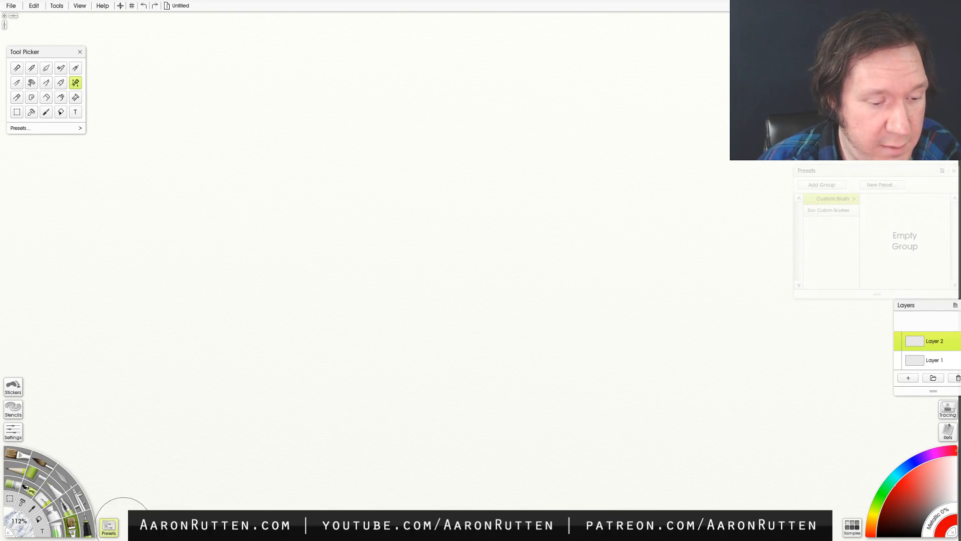
left_click(109, 526)
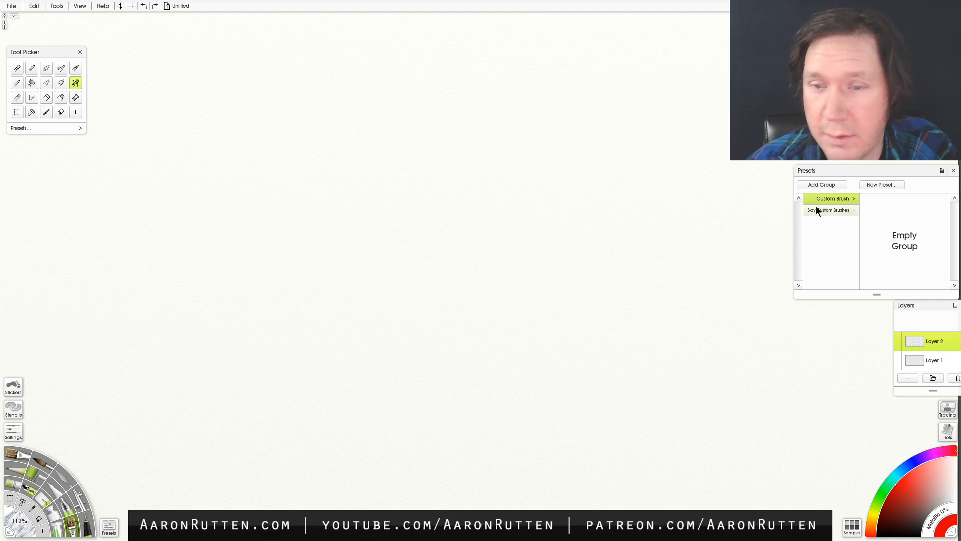
left_click(80, 6)
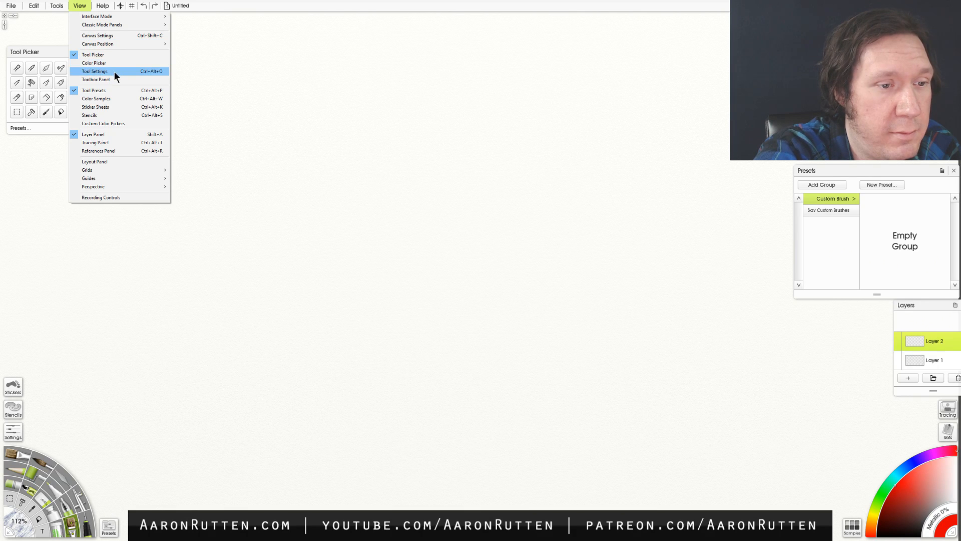
left_click(35, 7)
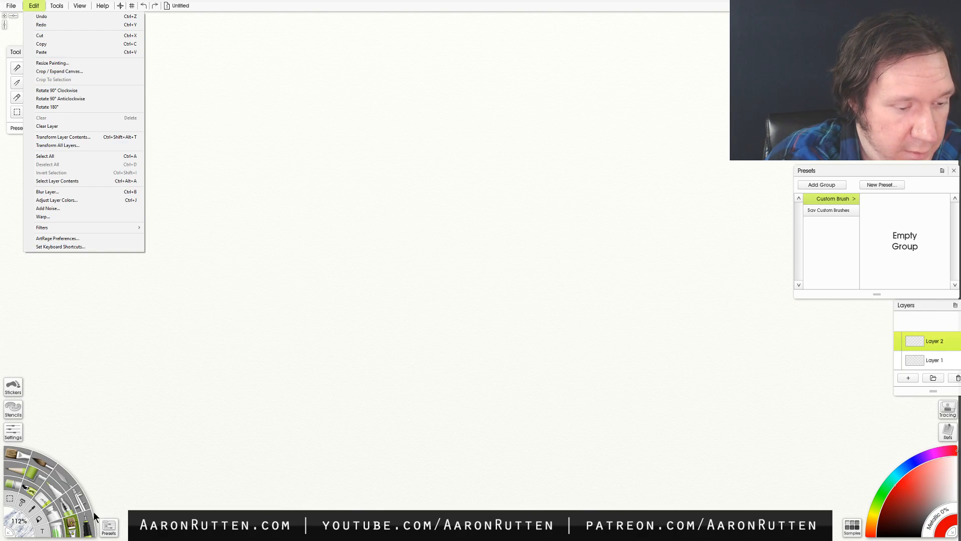
- Open the Brush Designer for the Custom Brush and paint a red test scribble in its preview area
left_click(14, 434)
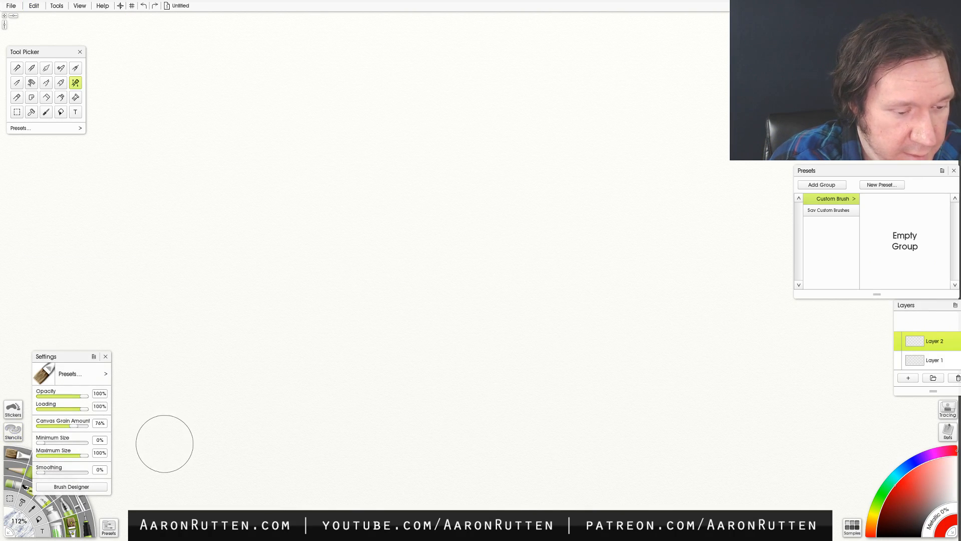
left_click(83, 485)
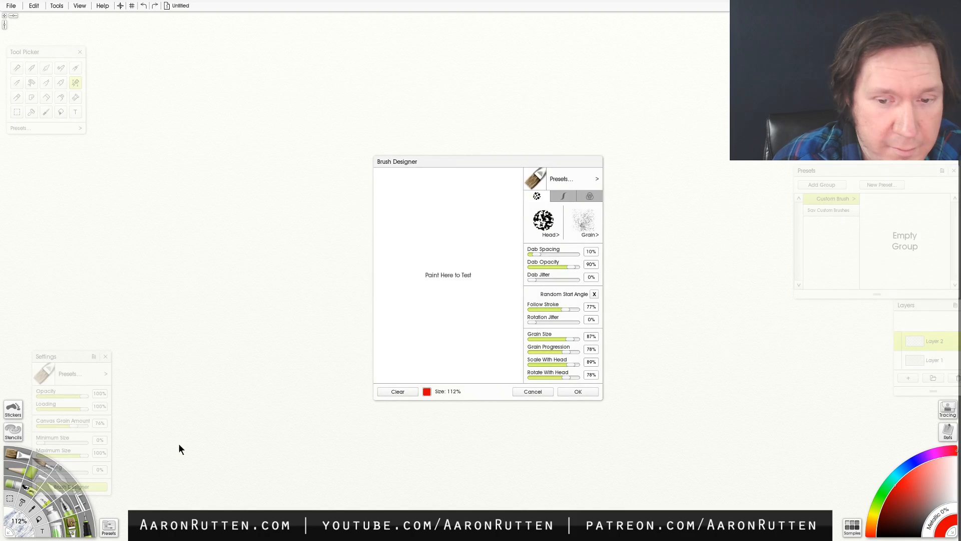
mouse_move(405, 227)
left_mouse_down()
mouse_move(447, 227)
mouse_move(416, 273)
left_mouse_up()
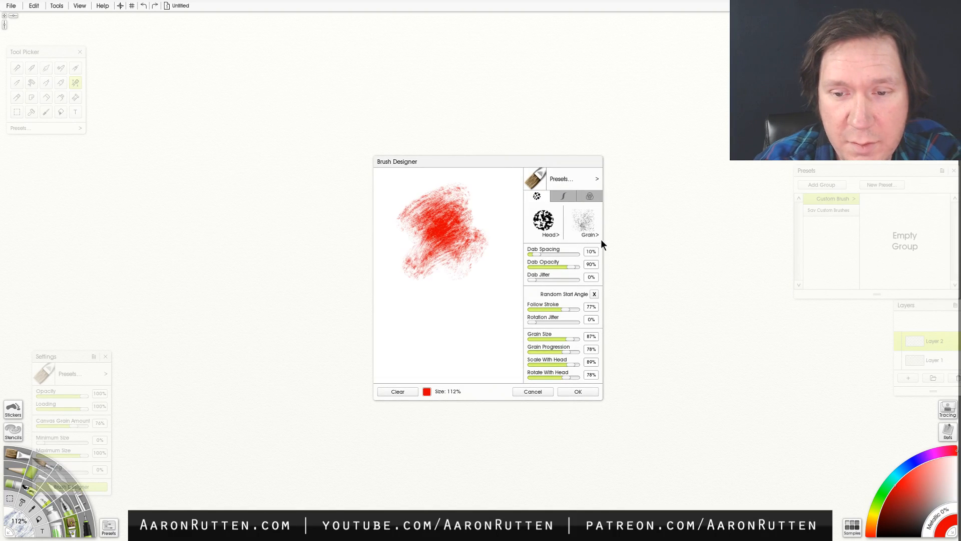
- Load the Sav Bristle Sc preset in the Brush Designer, clear the preview, and paint red test strokes in it
left_click(577, 179)
mouse_move(664, 194)
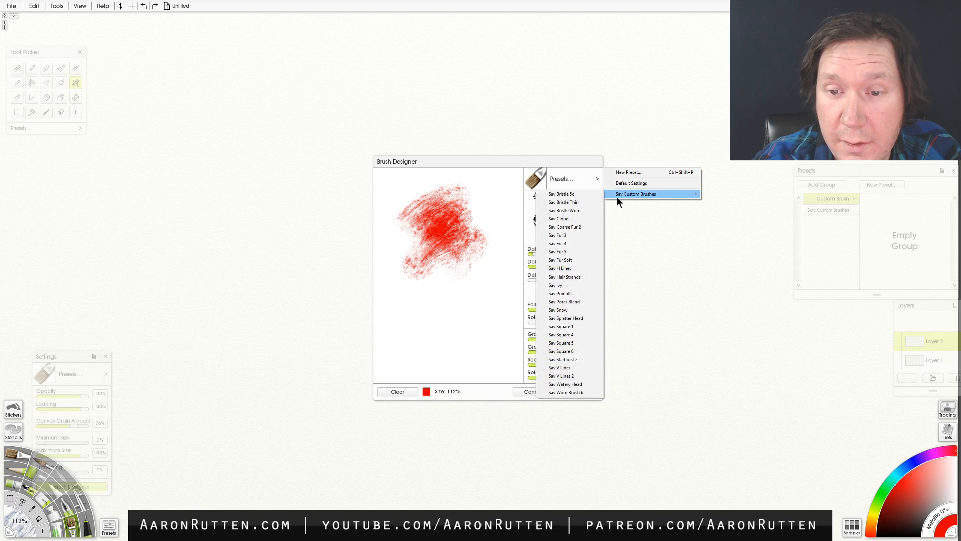
left_click(569, 195)
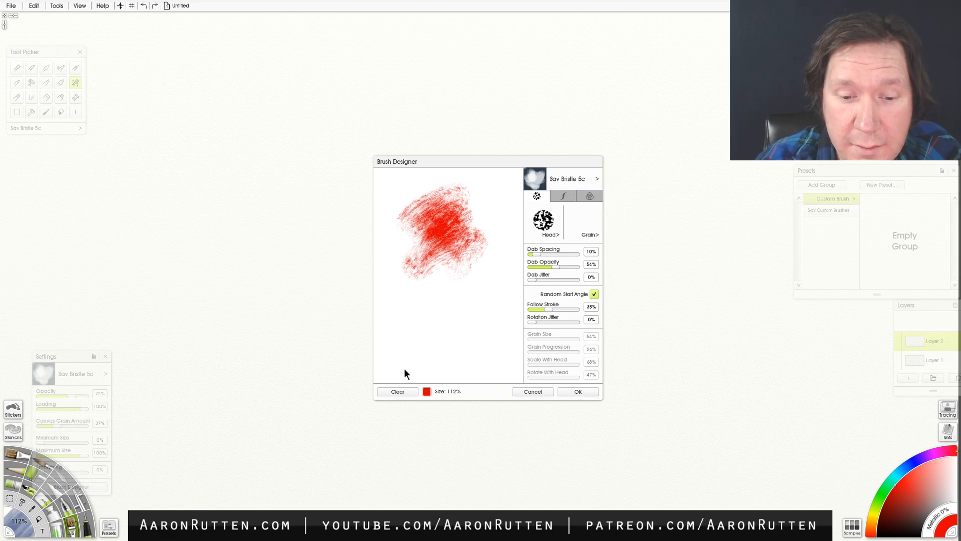
left_click(398, 392)
mouse_move(400, 203)
left_mouse_down()
mouse_move(412, 221)
mouse_move(482, 217)
mouse_move(460, 263)
mouse_move(494, 250)
left_mouse_up()
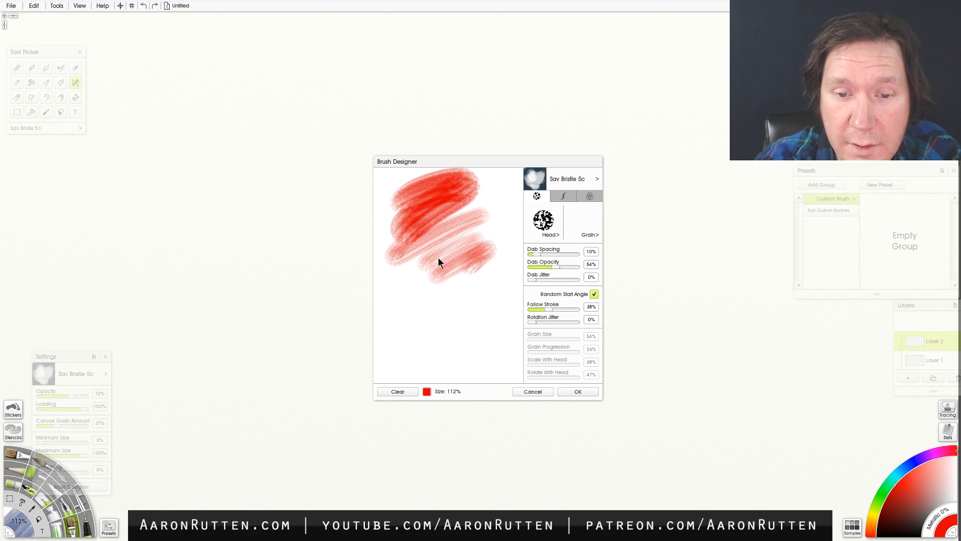
left_click_drag(439, 289, 480, 254)
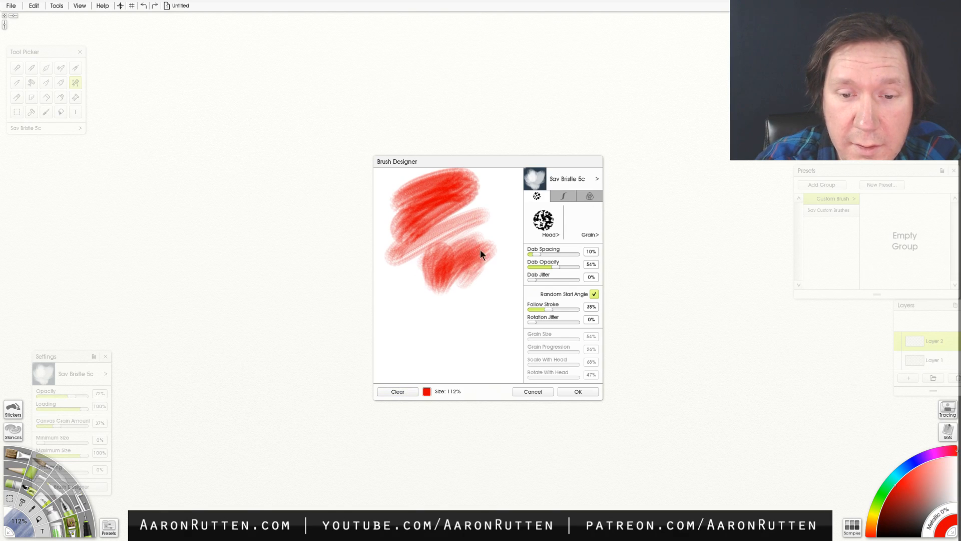
- Clear the preview, load the Sav Bristle Worn preset, and paint one red test scribble
left_click(404, 391)
left_click(592, 179)
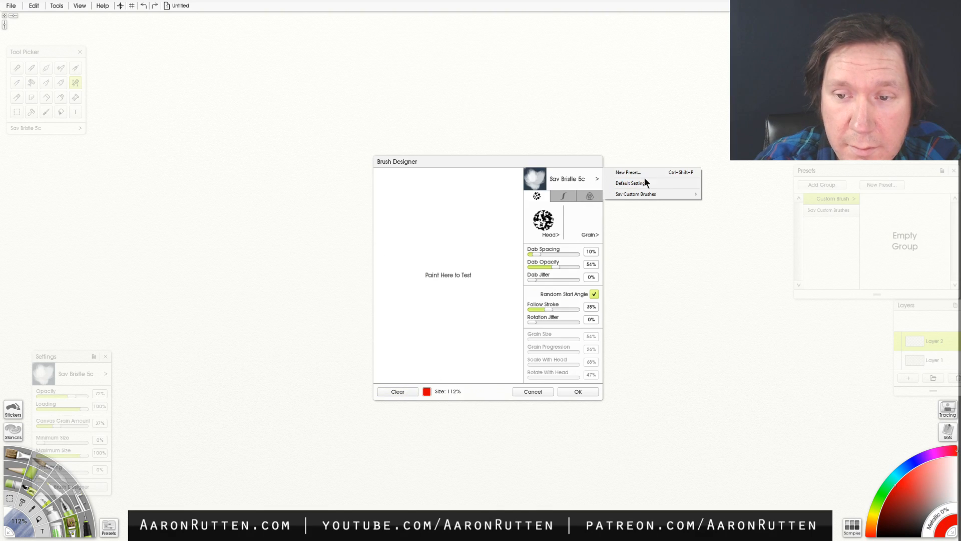
mouse_move(638, 193)
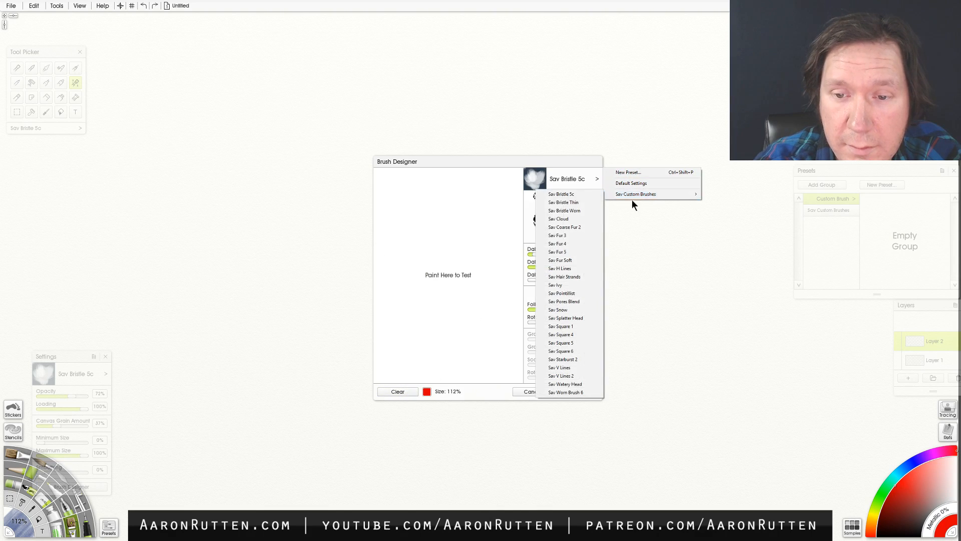
left_click(578, 211)
left_click_drag(501, 202, 473, 239)
- Load the Sav Cloud preset, clear the preview, and paint soft red test strokes and dabs
left_click(591, 178)
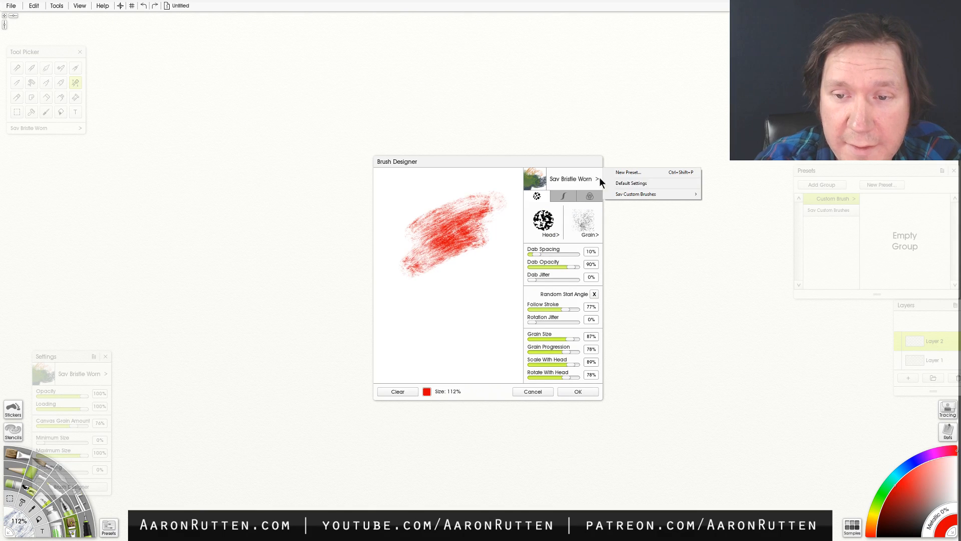
mouse_move(663, 194)
left_click(574, 220)
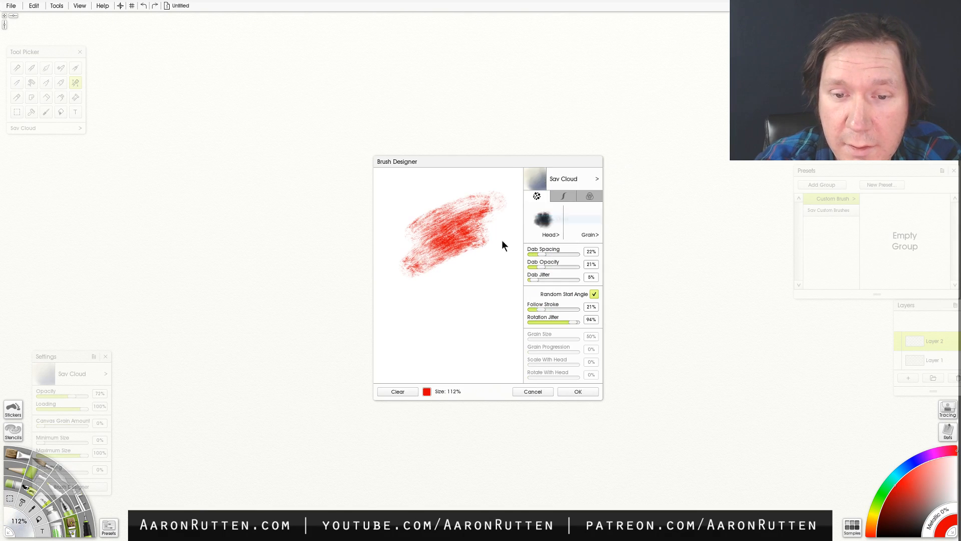
left_click(397, 391)
mouse_move(413, 248)
left_mouse_down()
mouse_move(468, 225)
mouse_move(440, 228)
mouse_move(474, 223)
mouse_move(485, 253)
left_mouse_up()
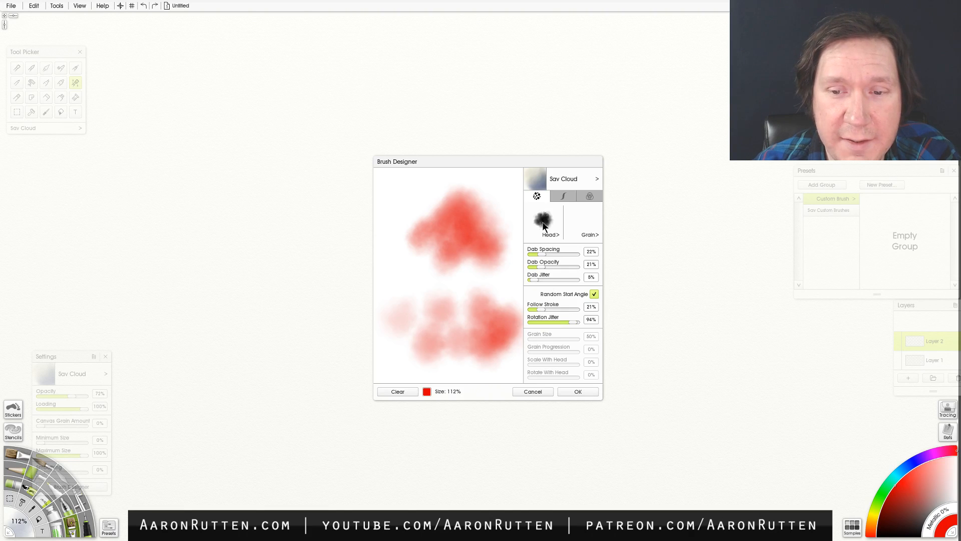
- Review the Sav Cloud brush's stroke settings, color pickup settings, and brush grain loading options
left_click(563, 195)
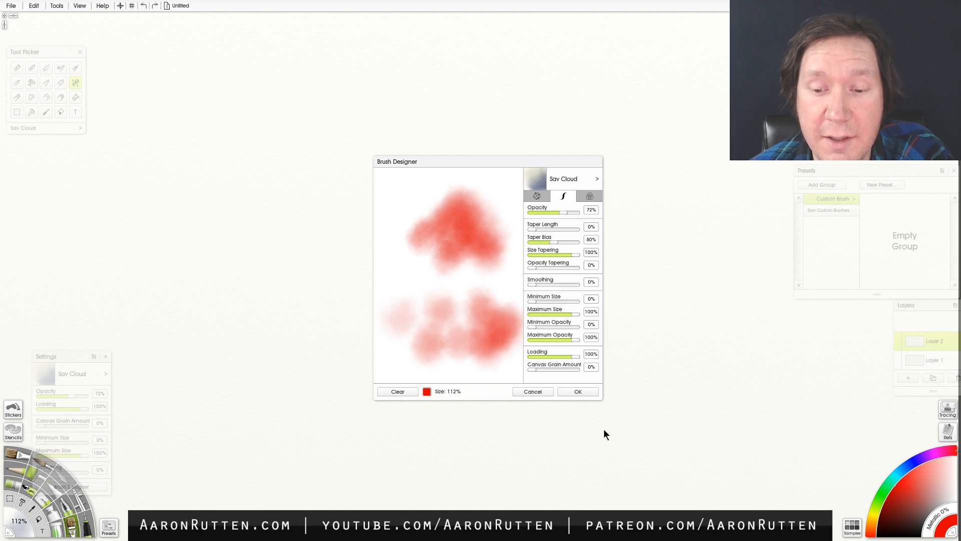
left_click(589, 196)
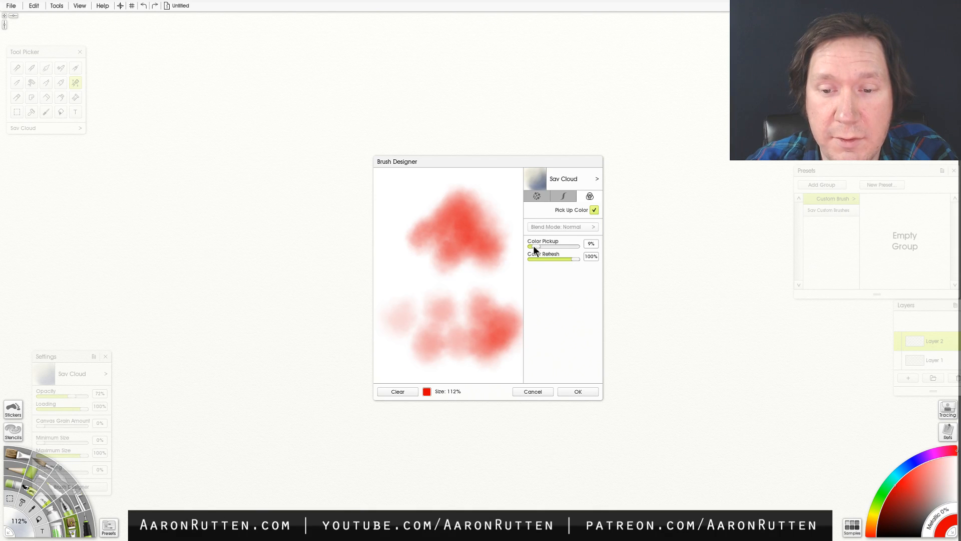
left_click(537, 195)
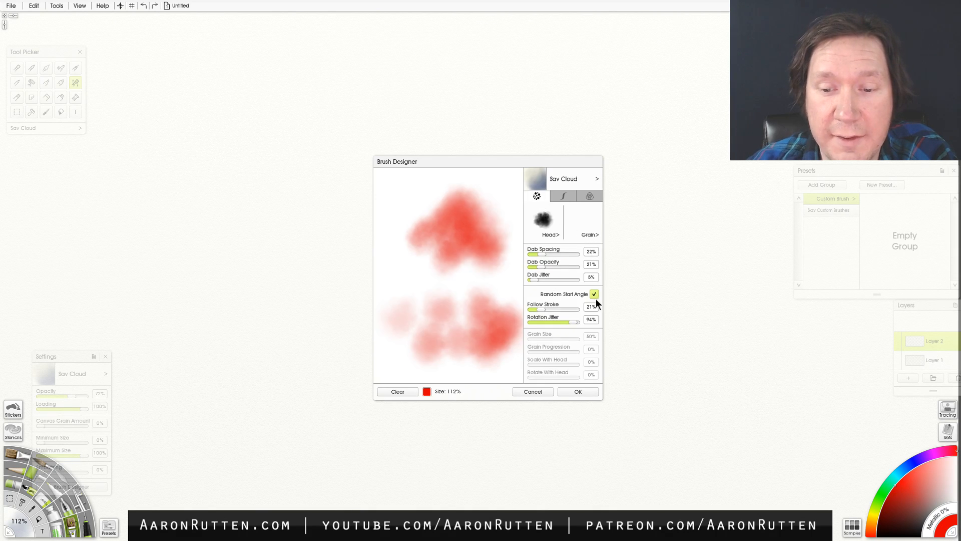
left_click(587, 218)
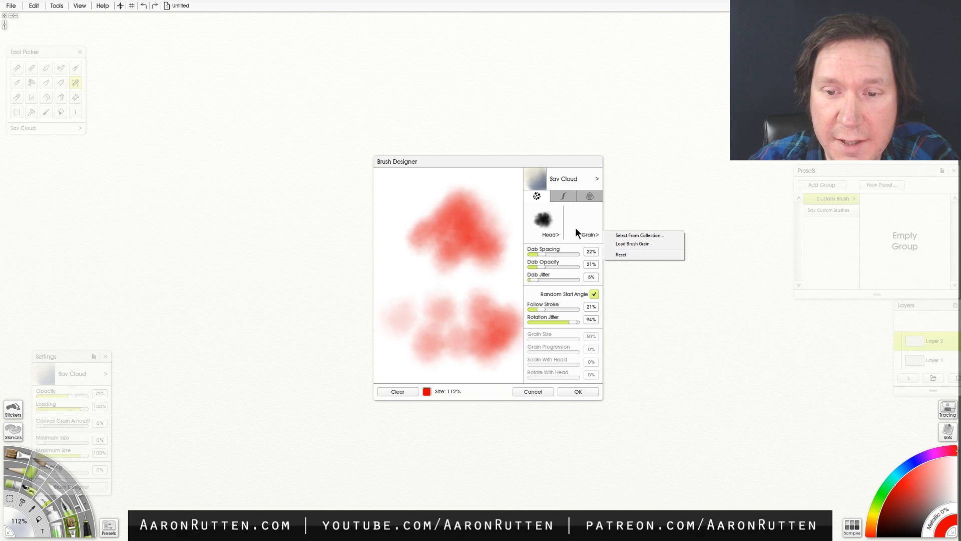
- Load the Sav Fur 3 preset, test it in the cleared preview and accept it, and move the Settings panel up beneath the Tool Picker
left_click(581, 177)
mouse_move(649, 193)
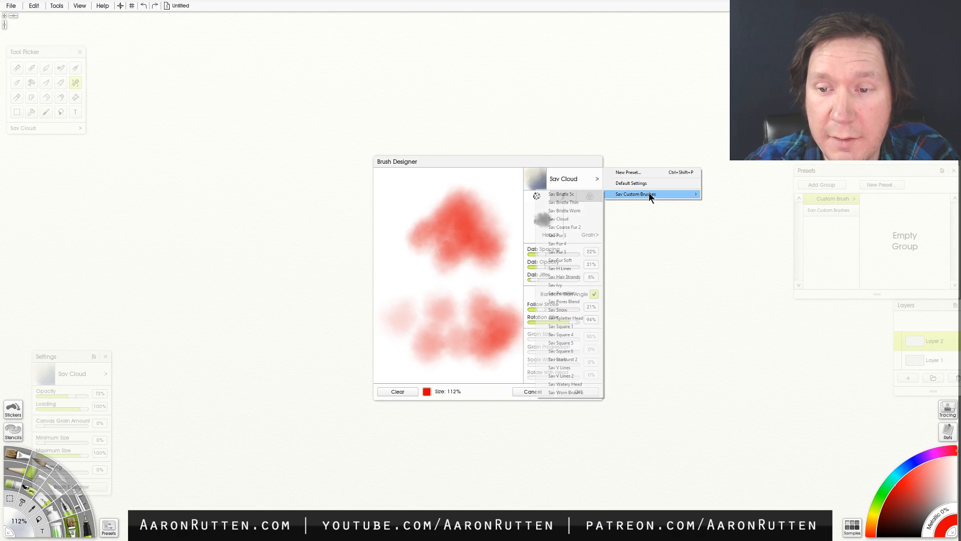
left_click(573, 237)
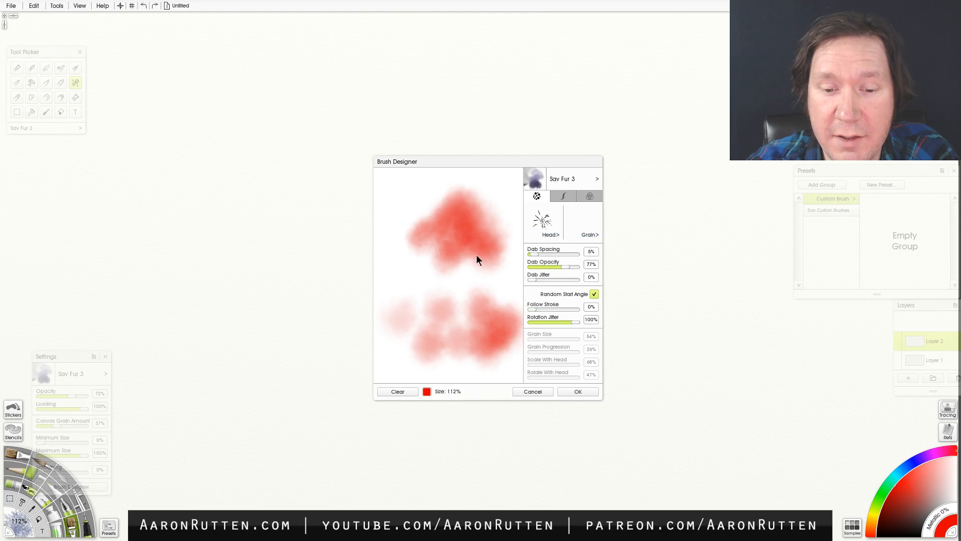
left_click(399, 392)
left_click(421, 229)
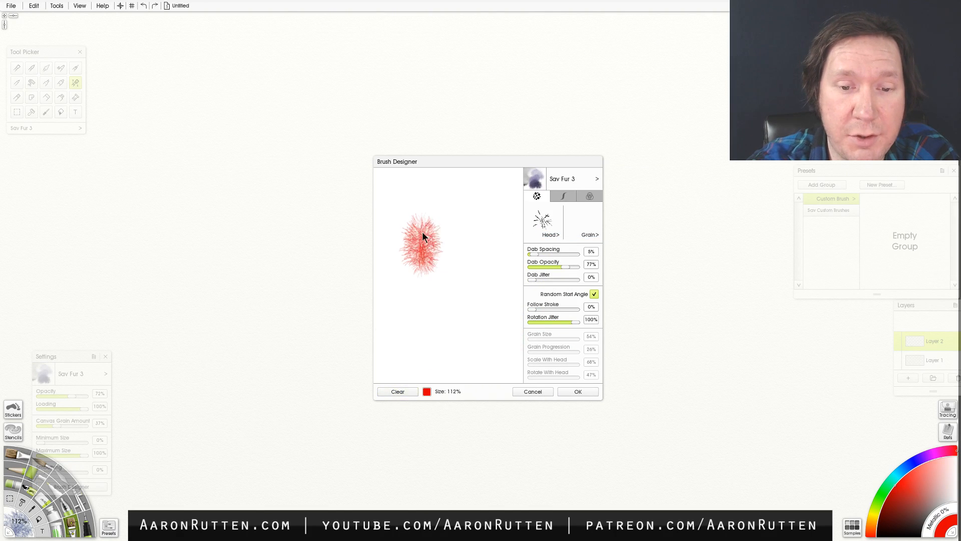
mouse_move(462, 216)
left_mouse_down()
mouse_move(455, 272)
mouse_move(478, 266)
mouse_move(442, 306)
mouse_move(418, 282)
mouse_move(444, 319)
left_mouse_up()
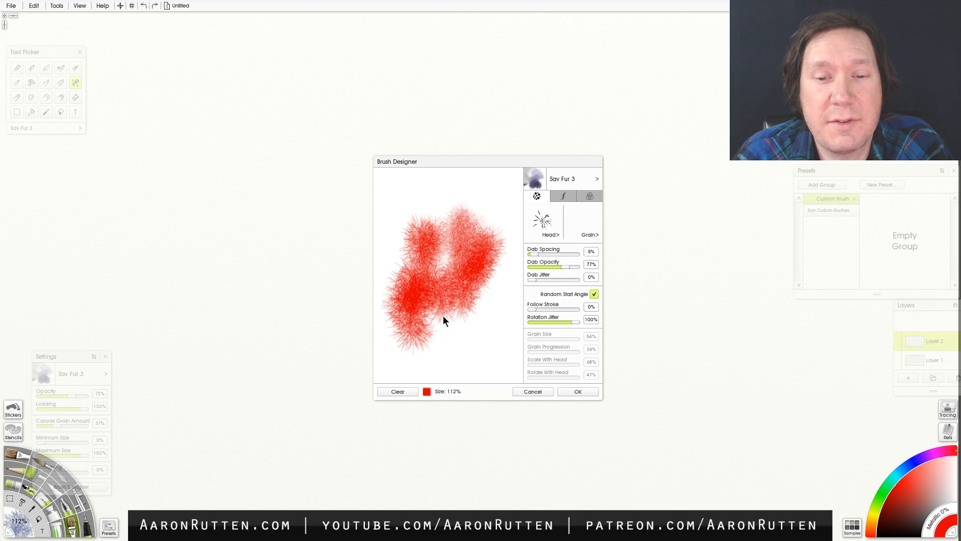
left_click(570, 391)
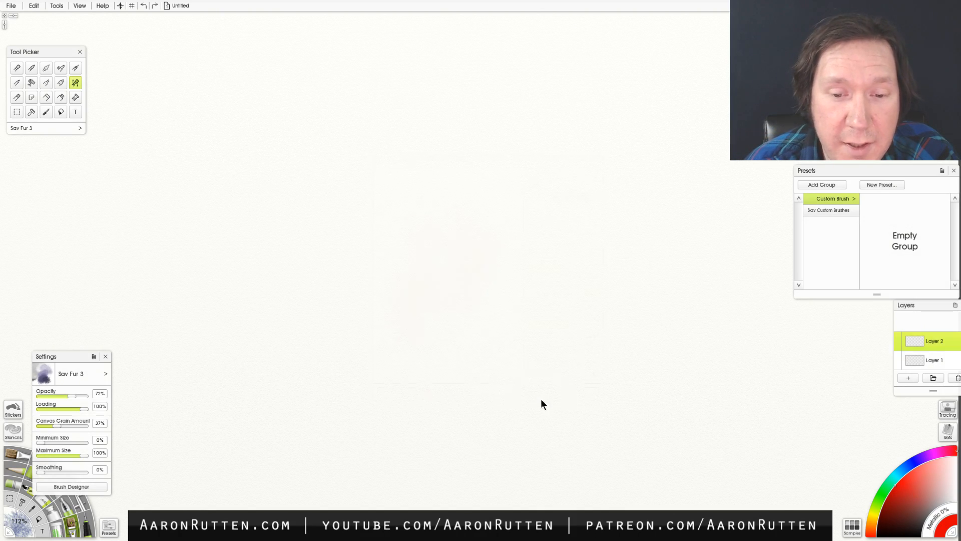
left_click_drag(76, 352, 53, 226)
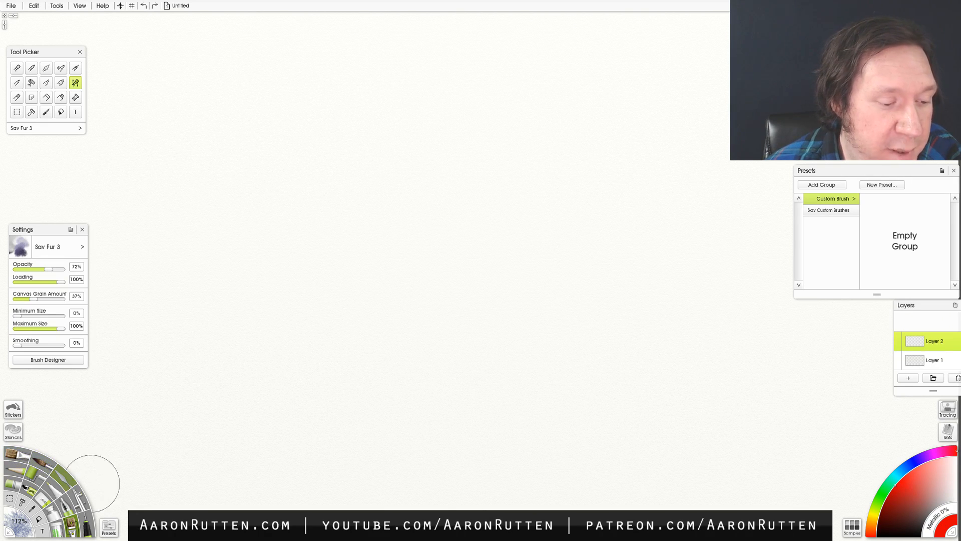
- Try a Glitter stroke and a Sticker Spray stroke on the empty canvas, undoing each one
left_click(66, 525)
mouse_move(326, 282)
left_mouse_down()
mouse_move(318, 325)
mouse_move(393, 281)
mouse_move(403, 331)
left_mouse_up()
key("ctrl+z")
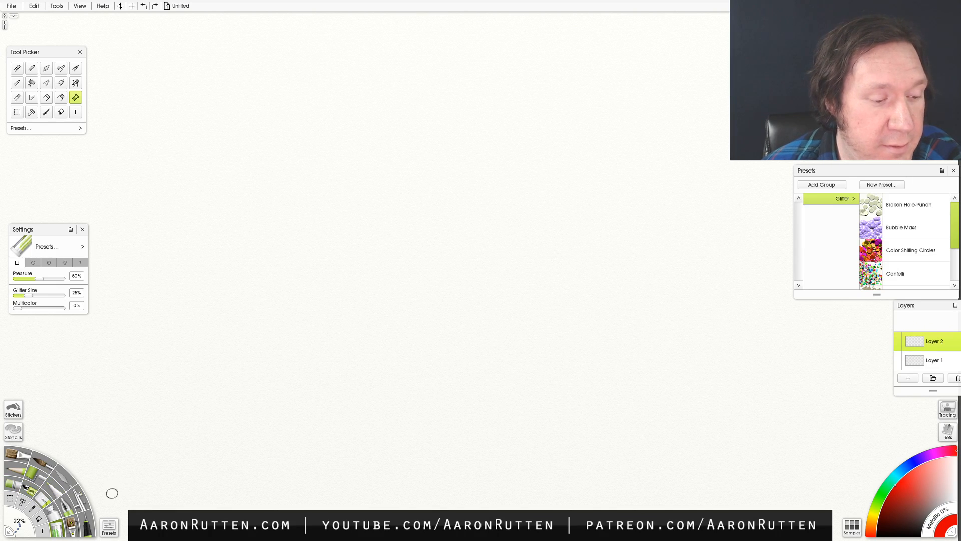
left_click(31, 485)
mouse_move(259, 316)
left_mouse_down()
mouse_move(291, 296)
mouse_move(400, 298)
mouse_move(445, 330)
mouse_move(528, 334)
left_mouse_up()
key("ctrl+z")
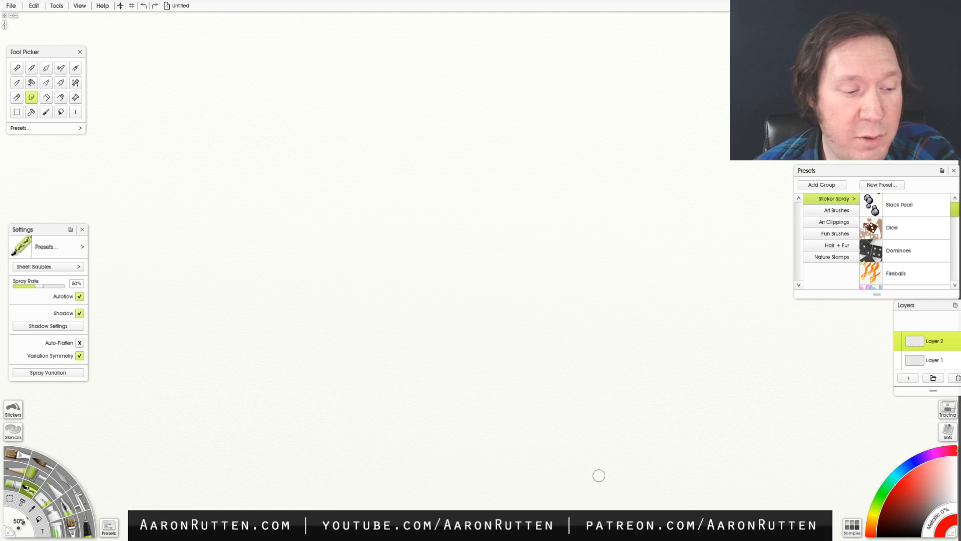
- Return to the Custom Brush and switch it to the Sav Fur 4 preset, undoing a test stroke before and after the switch
left_click(75, 524)
left_click_drag(386, 293, 482, 305)
key("ctrl+z")
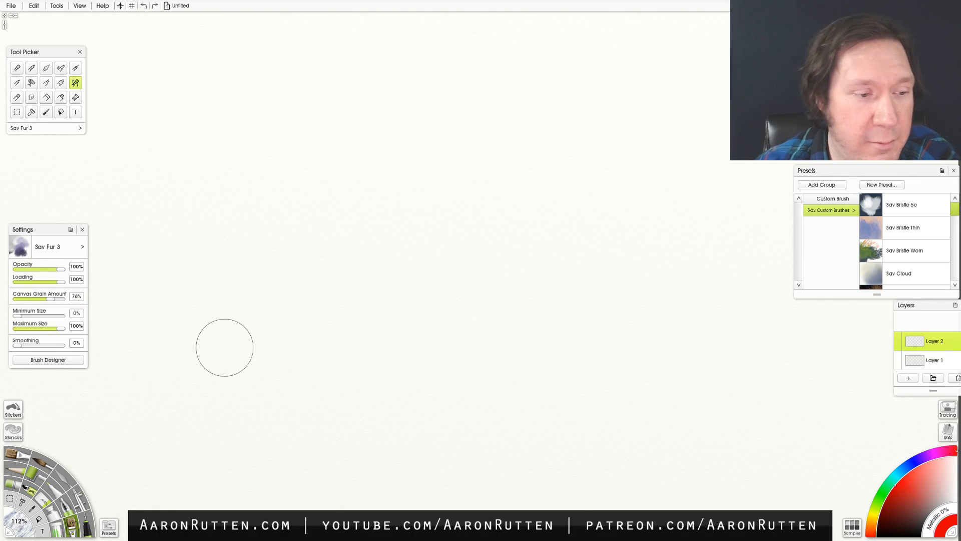
left_click(82, 247)
mouse_move(175, 281)
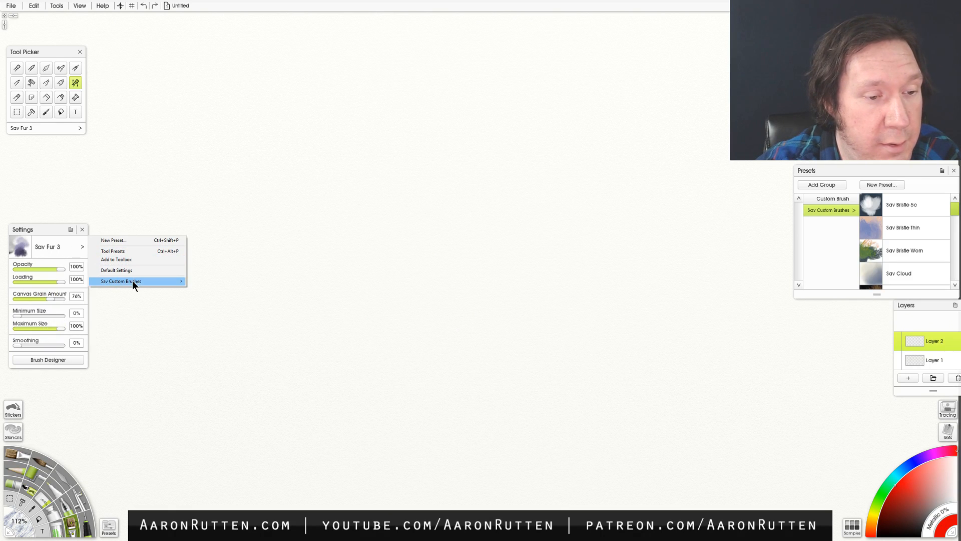
left_click(45, 330)
mouse_move(393, 301)
left_mouse_down()
mouse_move(418, 270)
mouse_move(430, 306)
left_mouse_up()
key("ctrl+z")
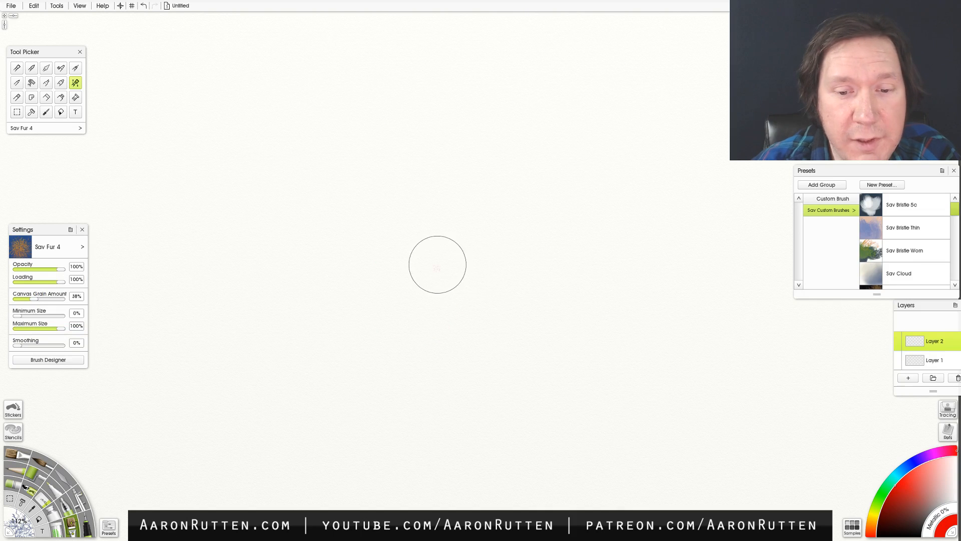
- Choose a dark green and paint a large leafy bush with Sav Fur 4 in the center of the canvas
left_click(883, 494)
left_click(899, 506)
mouse_move(458, 267)
left_mouse_down()
mouse_move(471, 281)
mouse_move(465, 248)
mouse_move(426, 278)
mouse_move(474, 252)
mouse_move(498, 279)
mouse_move(453, 308)
mouse_move(458, 239)
mouse_move(410, 264)
mouse_move(425, 211)
mouse_move(466, 210)
mouse_move(457, 245)
mouse_move(413, 291)
mouse_move(487, 319)
mouse_move(503, 242)
mouse_move(534, 267)
mouse_move(522, 298)
mouse_move(499, 215)
left_mouse_up()
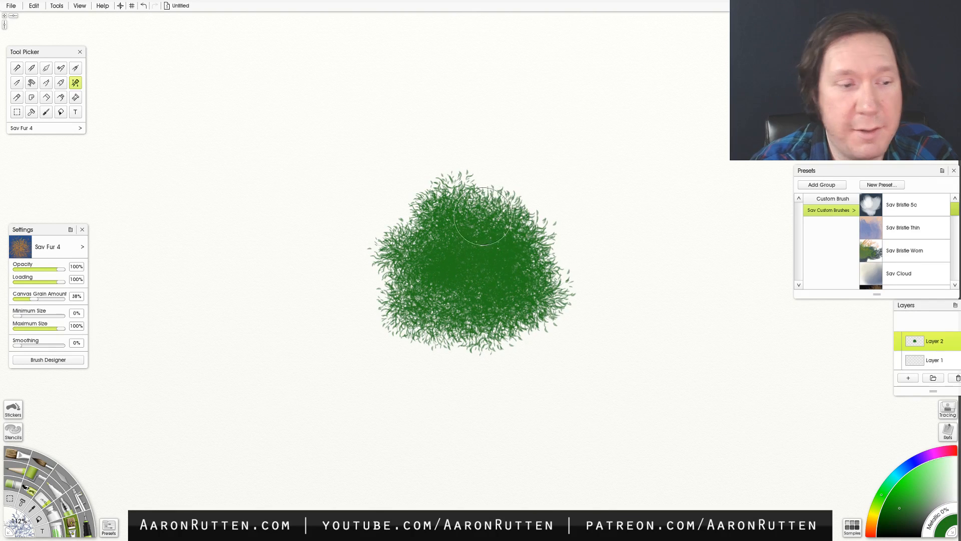
- Paint a few individual green leaves beside the bush using the Oil Brush reduced to 13% size
left_click(21, 450)
key("bracketleft")
key("bracketleft")
key("bracketleft")
key("bracketleft")
key("bracketleft")
key("bracketleft")
key("bracketleft")
key("bracketleft")
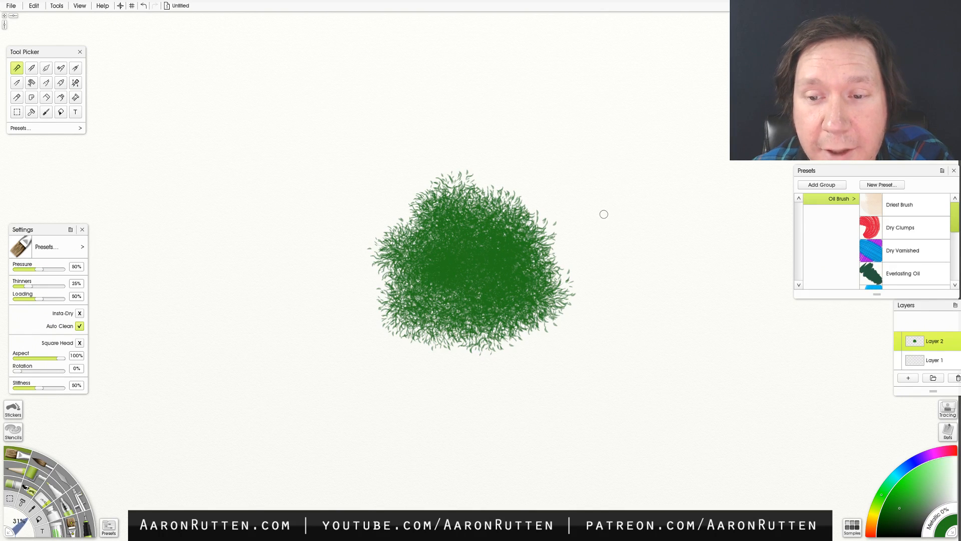
mouse_move(616, 220)
left_mouse_down()
mouse_move(625, 212)
mouse_move(601, 213)
mouse_move(587, 230)
mouse_move(604, 242)
mouse_move(613, 231)
mouse_move(600, 253)
mouse_move(630, 235)
mouse_move(611, 241)
mouse_move(639, 244)
left_mouse_up()
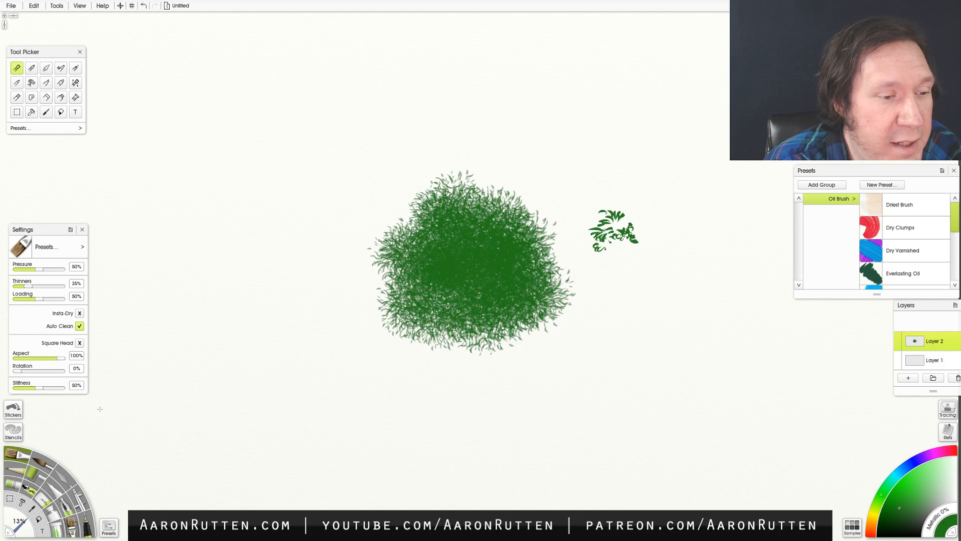
- Return to the Custom Brush, undo a trial clump on one side of the bush, and paint a small leafy clump above the individual leaves
left_click(84, 529)
mouse_move(283, 296)
left_mouse_down()
mouse_move(289, 270)
mouse_move(264, 285)
mouse_move(299, 278)
left_mouse_up()
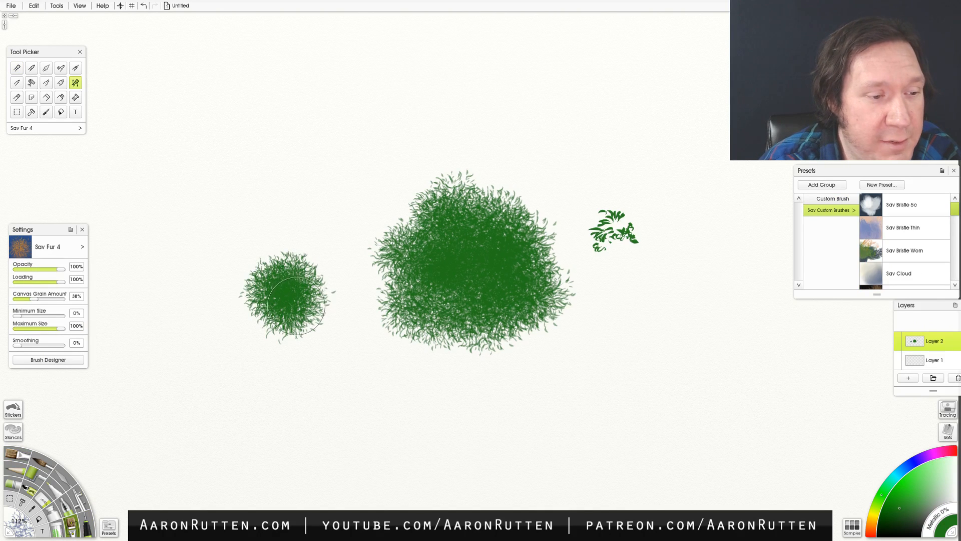
key("ctrl+z")
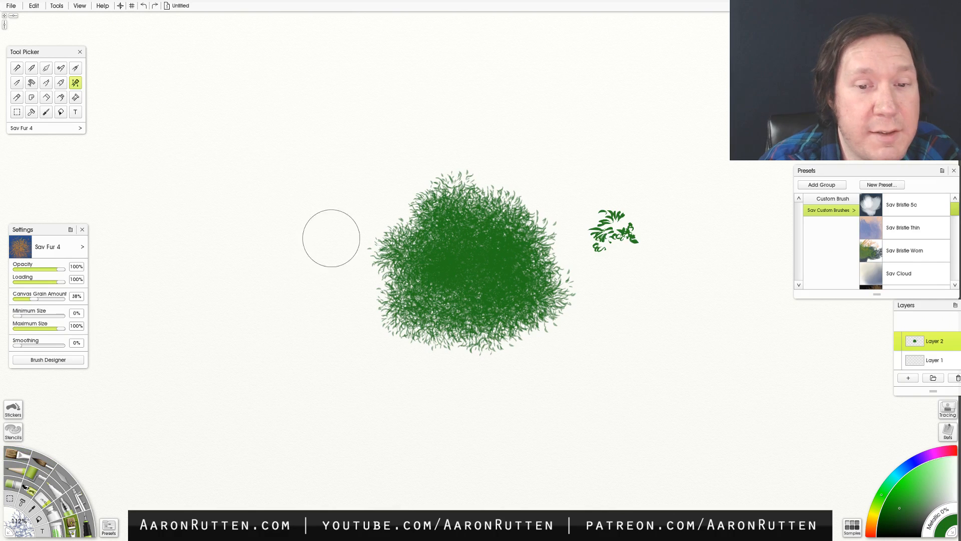
left_click(570, 168)
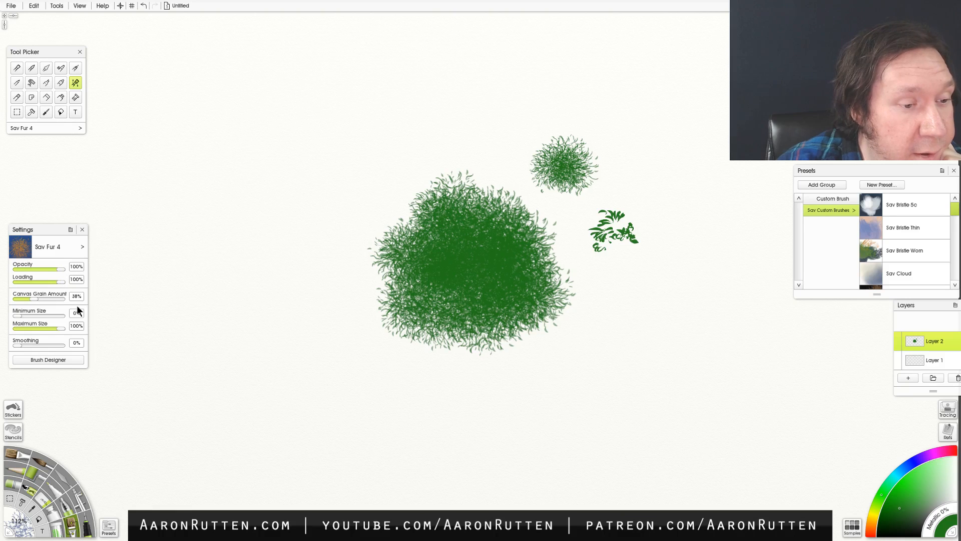
- Paint one leafy clump with a raised Canvas Grain Amount and another above it with the grain amount at 0%
left_click_drag(36, 299, 66, 301)
mouse_move(218, 273)
left_mouse_down()
mouse_move(248, 294)
mouse_move(252, 246)
mouse_move(285, 259)
left_mouse_up()
left_click_drag(59, 300, 14, 301)
mouse_move(310, 175)
left_mouse_down()
mouse_move(339, 191)
mouse_move(373, 215)
left_mouse_up()
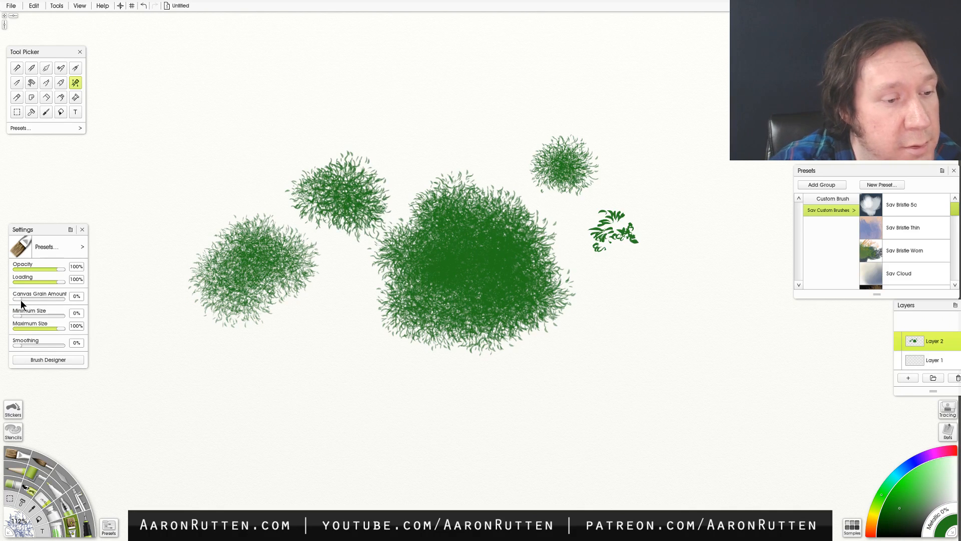
- Set the Canvas Grain Amount to 100%, and review the brush's stroke settings in the Brush Designer without applying changes there
left_click_drag(15, 299, 105, 294)
left_click(50, 360)
left_click_drag(526, 162, 735, 184)
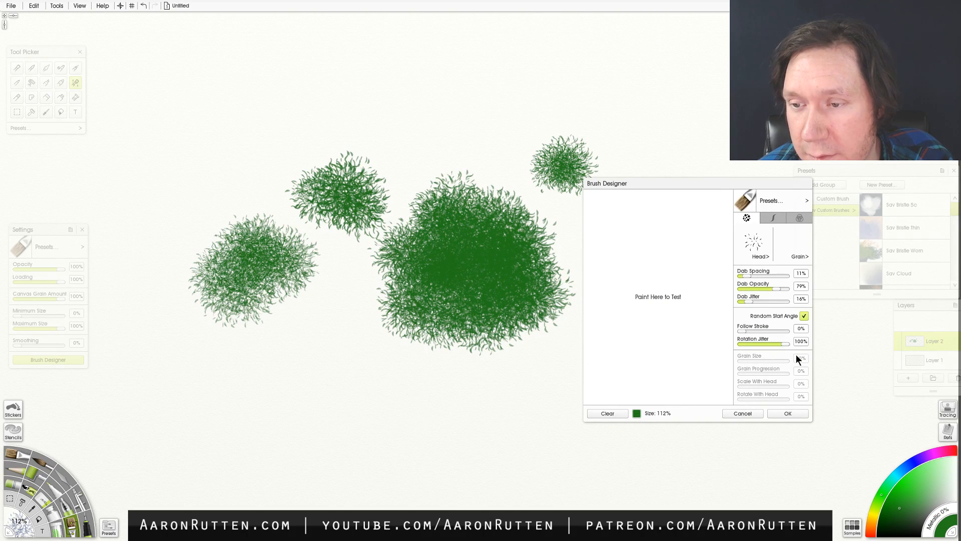
left_click(782, 219)
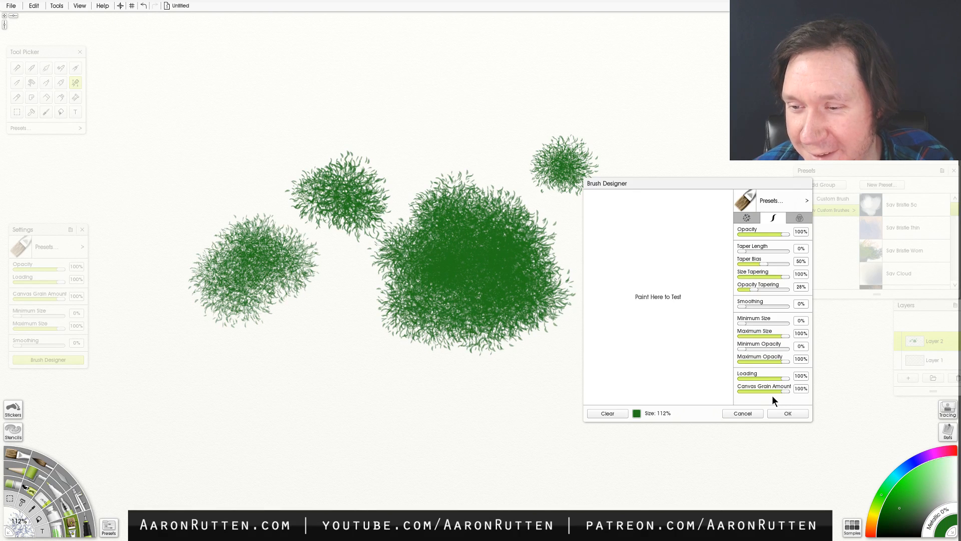
left_click(745, 413)
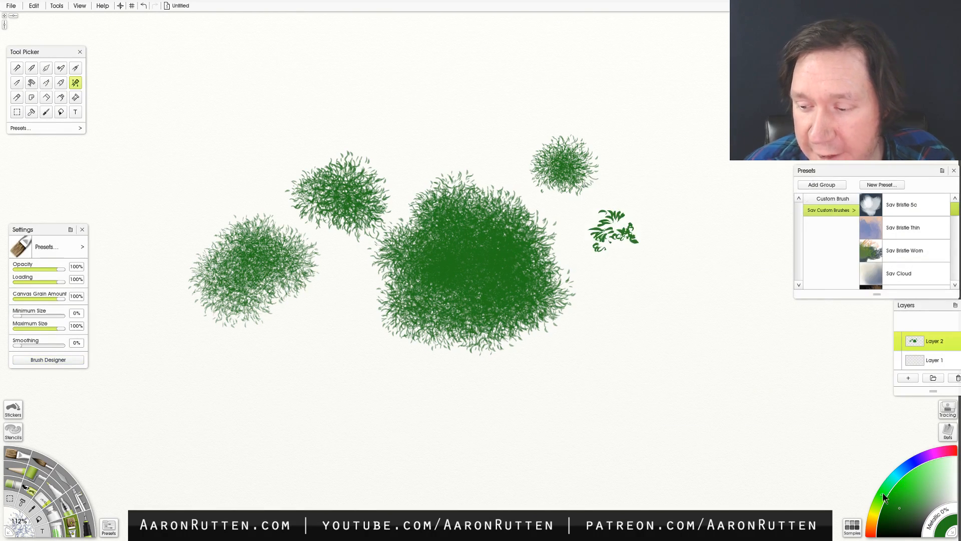
- Choose a brighter green and paint lighter foliage over the upper middle of the large bush
left_click_drag(893, 501, 904, 476)
mouse_move(478, 238)
left_mouse_down()
mouse_move(503, 229)
mouse_move(465, 248)
mouse_move(476, 300)
mouse_move(550, 295)
left_mouse_up()
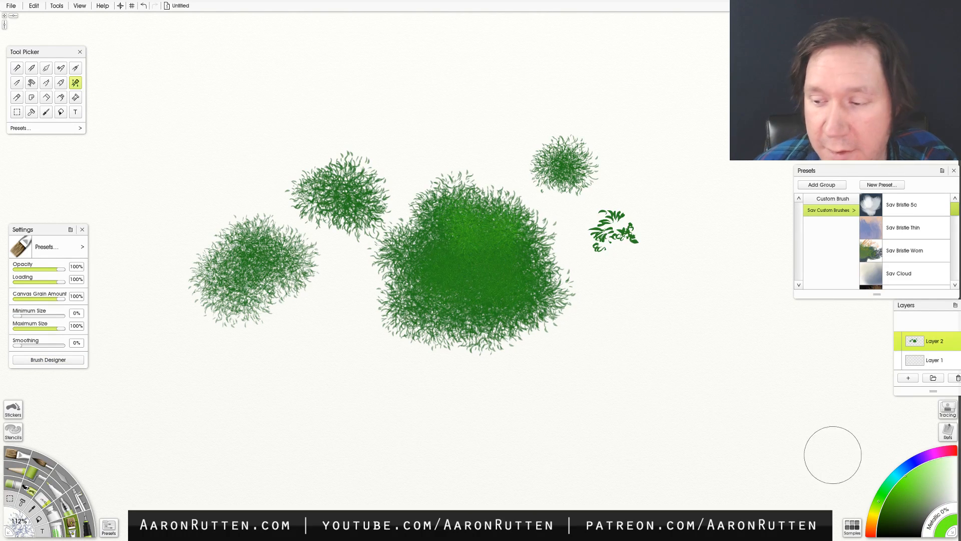
- Paint yellow-green foliage over the upper and right-hand parts of the large bush, and layer yellow highlights on its right side
left_click(876, 508)
mouse_move(483, 252)
left_mouse_down()
mouse_move(501, 239)
mouse_move(462, 218)
mouse_move(489, 248)
mouse_move(512, 244)
mouse_move(481, 264)
mouse_move(518, 283)
mouse_move(516, 232)
mouse_move(503, 218)
mouse_move(538, 264)
mouse_move(443, 244)
mouse_move(455, 301)
mouse_move(429, 244)
mouse_move(415, 287)
mouse_move(402, 257)
mouse_move(462, 224)
mouse_move(494, 233)
mouse_move(484, 301)
mouse_move(520, 303)
mouse_move(499, 222)
mouse_move(463, 196)
mouse_move(507, 200)
mouse_move(528, 223)
mouse_move(547, 270)
mouse_move(540, 301)
mouse_move(545, 234)
left_mouse_up()
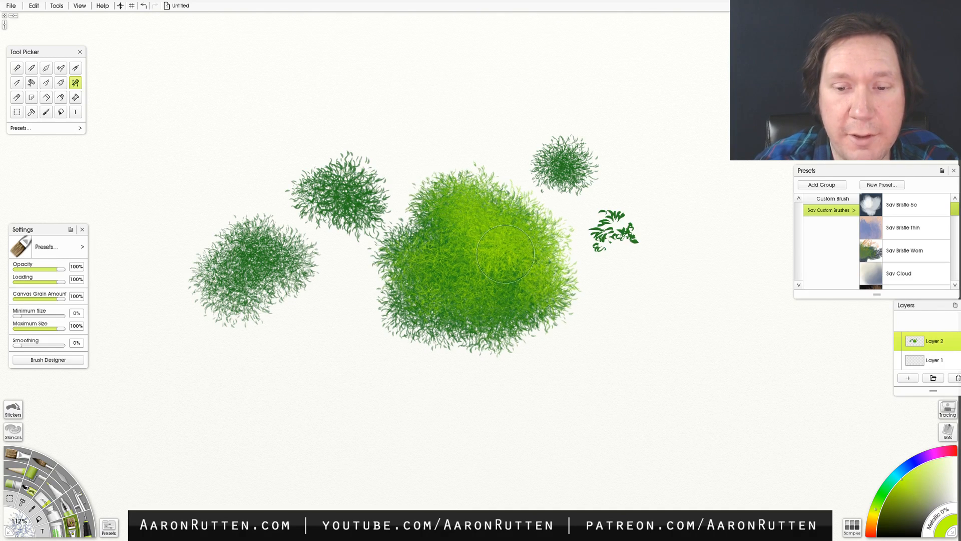
left_click(916, 469)
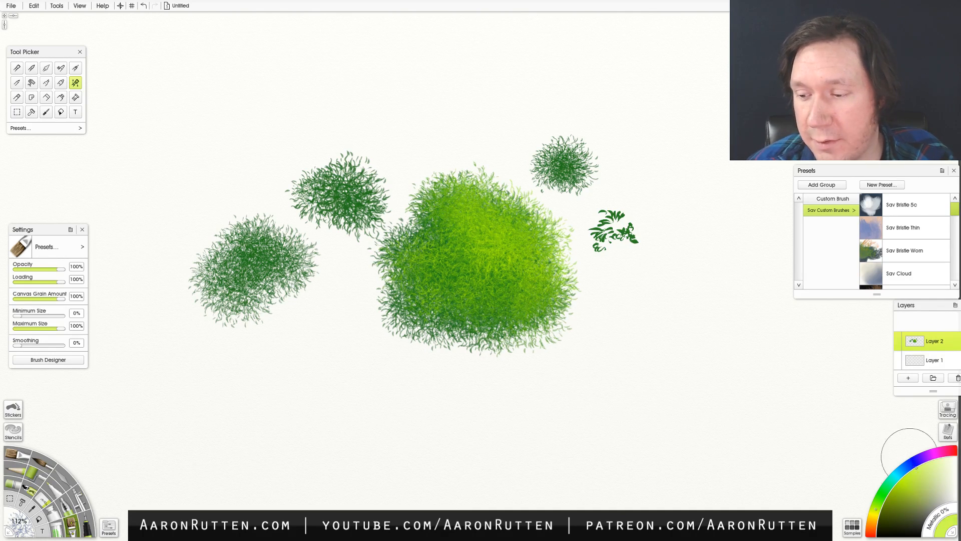
left_click(873, 516)
mouse_move(487, 188)
left_mouse_down()
mouse_move(502, 226)
mouse_move(511, 215)
mouse_move(538, 237)
mouse_move(517, 251)
mouse_move(457, 236)
mouse_move(428, 245)
mouse_move(478, 292)
mouse_move(513, 274)
mouse_move(558, 275)
left_mouse_up()
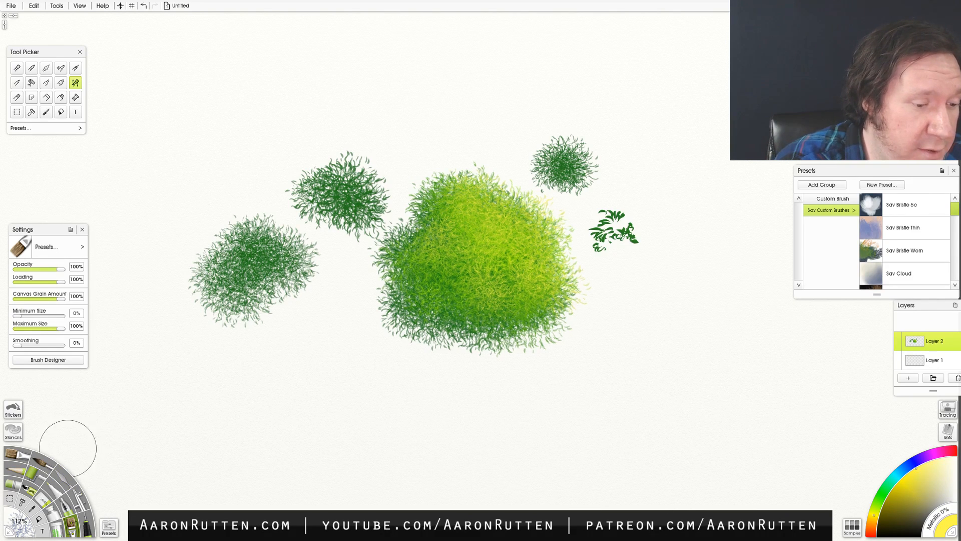
- Load the Sav Bristle Worn custom brush preset and paint a black mountain peak with rough ground below and right of the large bush
left_click(108, 527)
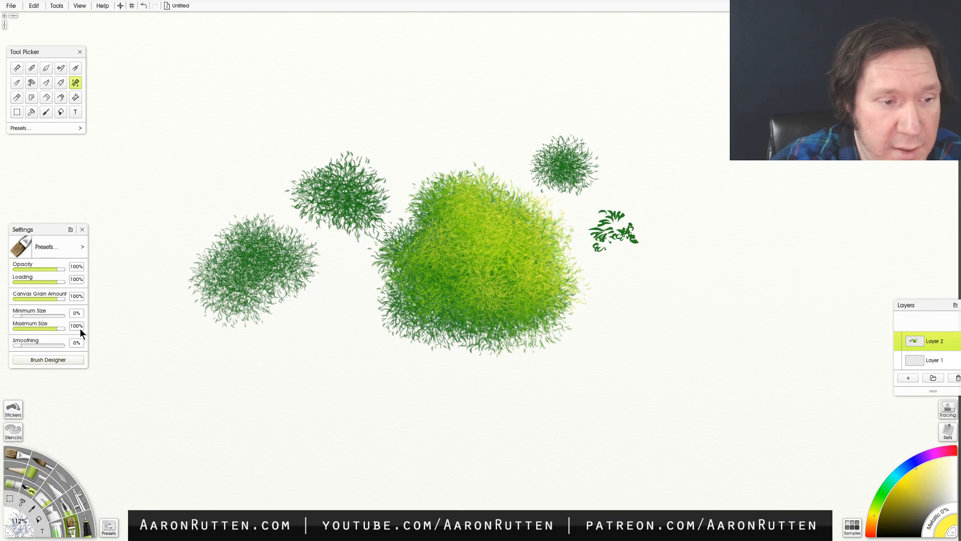
left_click(78, 248)
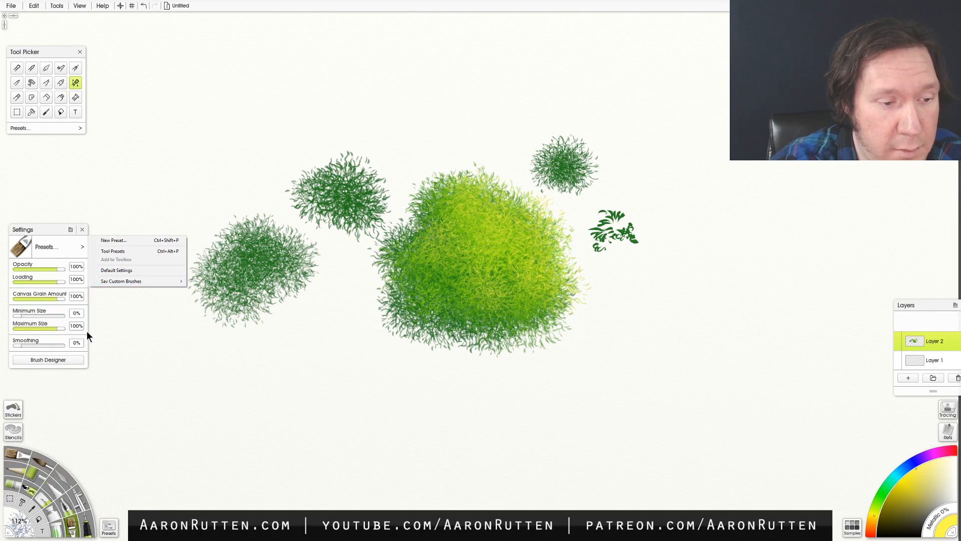
mouse_move(117, 281)
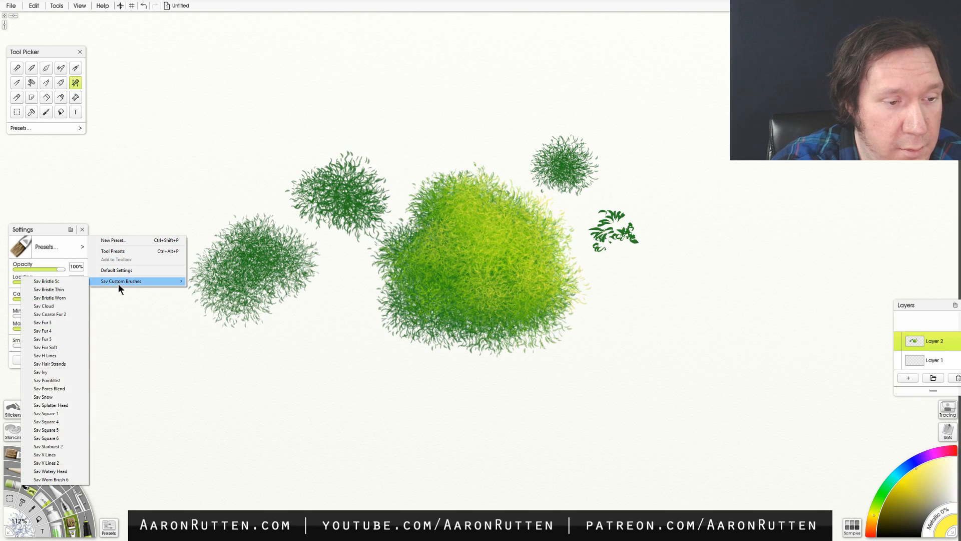
left_click(67, 297)
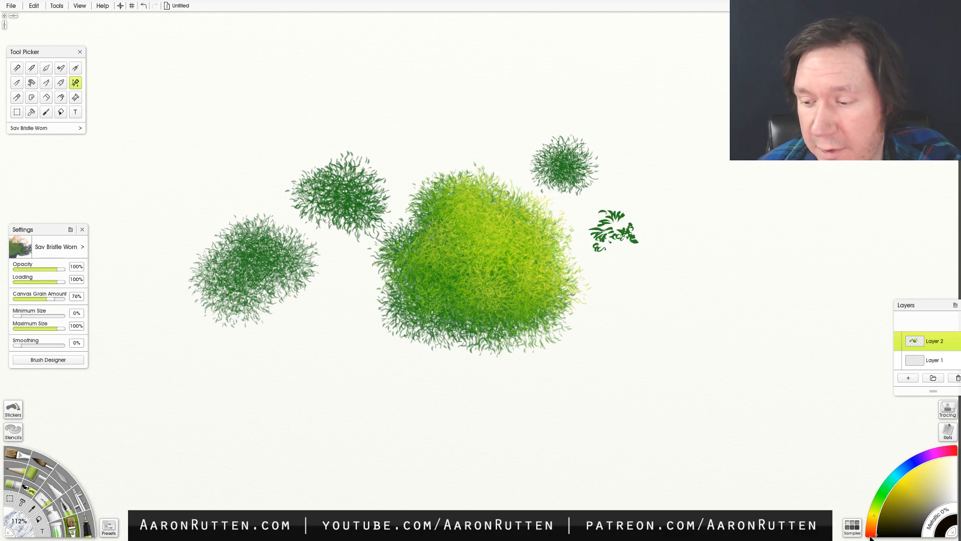
mouse_move(565, 426)
left_mouse_down()
mouse_move(657, 358)
mouse_move(724, 425)
left_mouse_up()
mouse_move(660, 382)
left_mouse_down()
mouse_move(653, 408)
mouse_move(664, 391)
mouse_move(676, 403)
mouse_move(621, 415)
mouse_move(660, 349)
mouse_move(733, 420)
mouse_move(650, 411)
mouse_move(627, 369)
mouse_move(589, 406)
mouse_move(714, 411)
mouse_move(557, 427)
mouse_move(754, 421)
mouse_move(492, 430)
mouse_move(771, 438)
mouse_move(532, 445)
mouse_move(673, 445)
mouse_move(613, 458)
mouse_move(681, 462)
mouse_move(543, 494)
mouse_move(790, 489)
mouse_move(846, 470)
left_mouse_up()
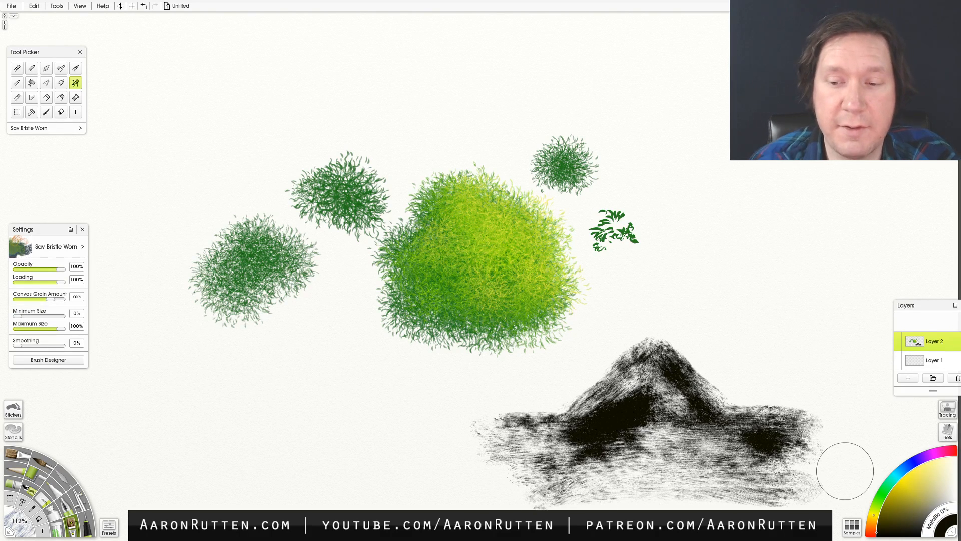
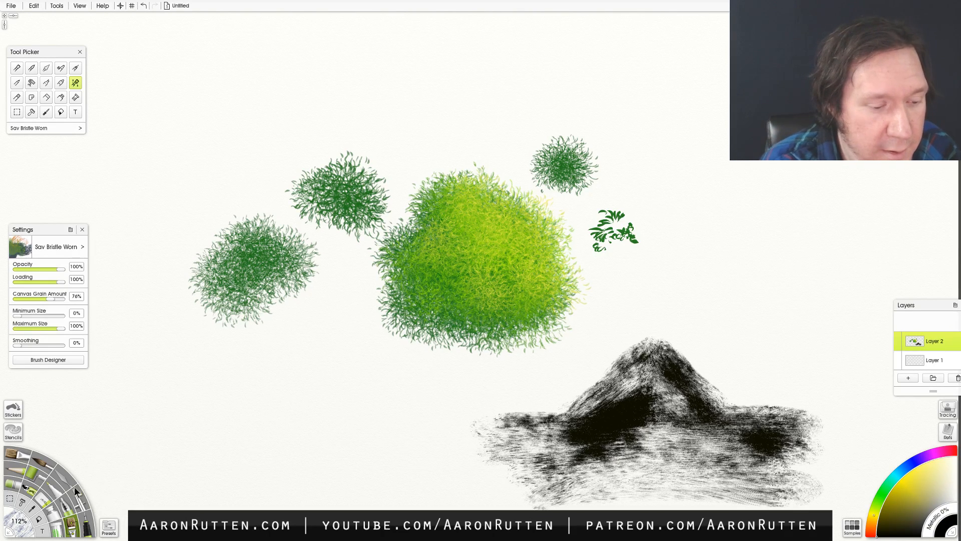
- Try a broad stroke across the foliage with an enlarged Watercolor-blend pen, and undo it
left_click(65, 507)
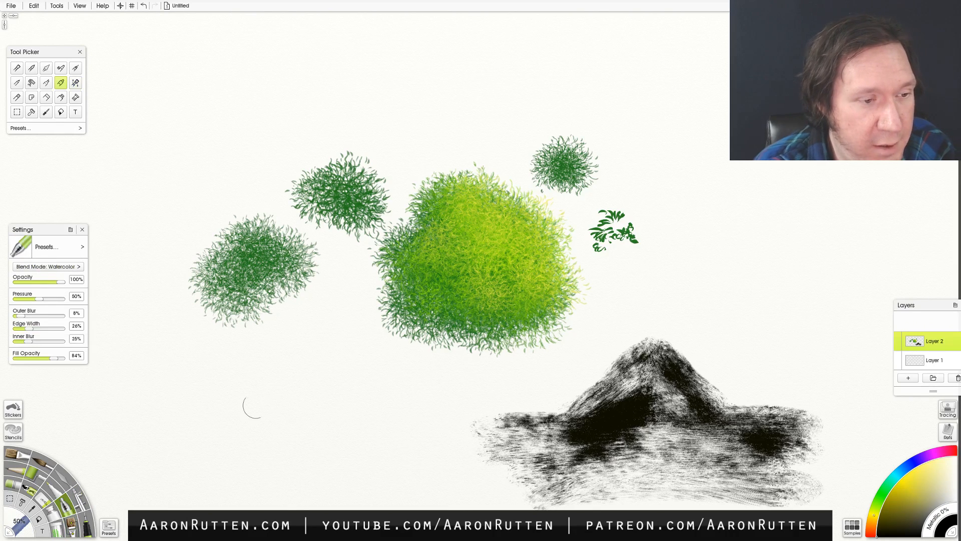
key("bracketright")
key("bracketright")
key("bracketright")
key("bracketright")
key("bracketright")
key("bracketright")
key("bracketright")
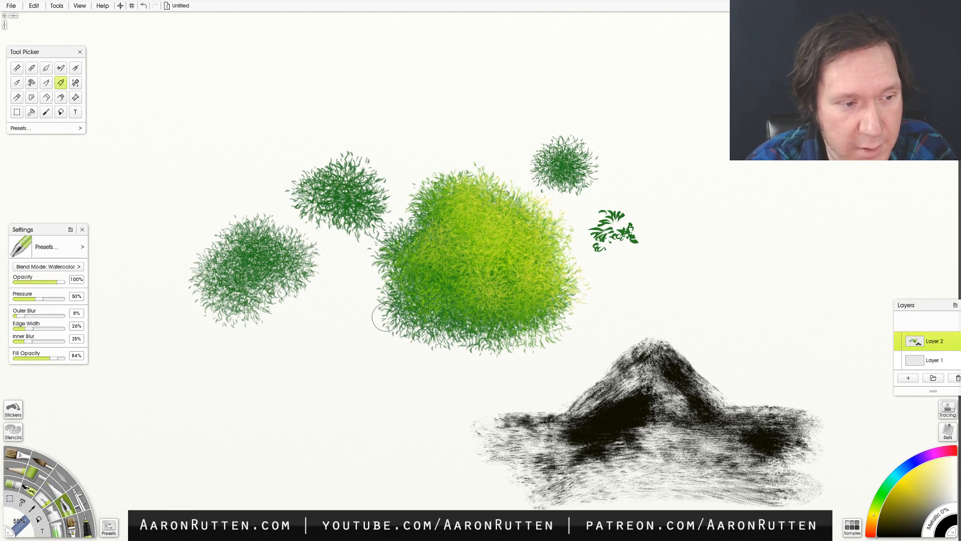
left_click_drag(280, 296, 700, 315)
key("ctrl+z")
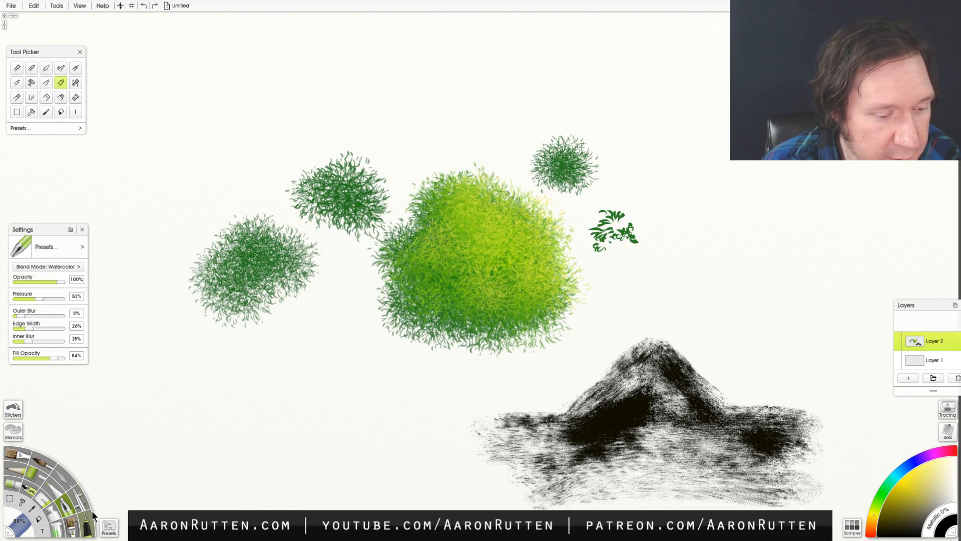
- Switch to the Airbrush at 500% size and create a new painting 6000 px wide and 6000 px high
left_click(79, 499)
left_click_drag(325, 299, 807, 296)
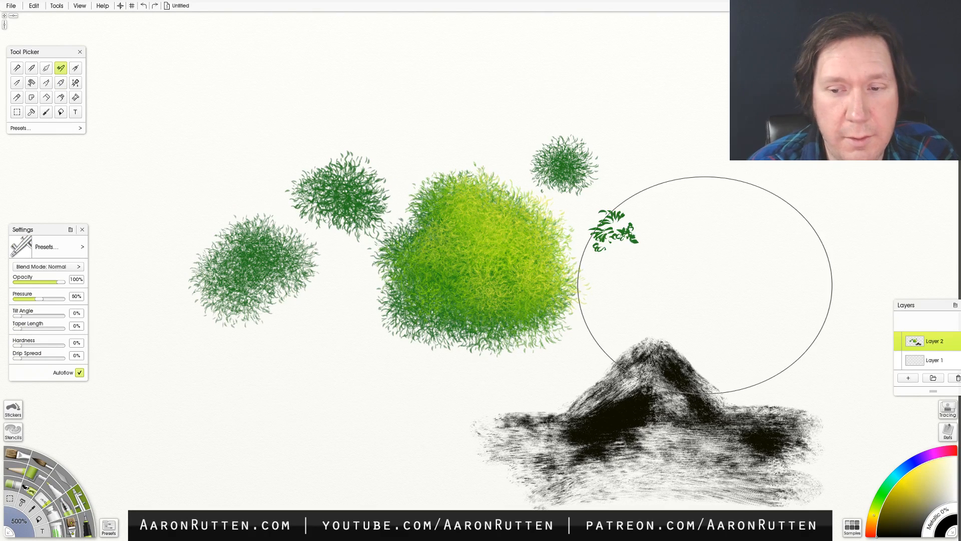
left_click(34, 6)
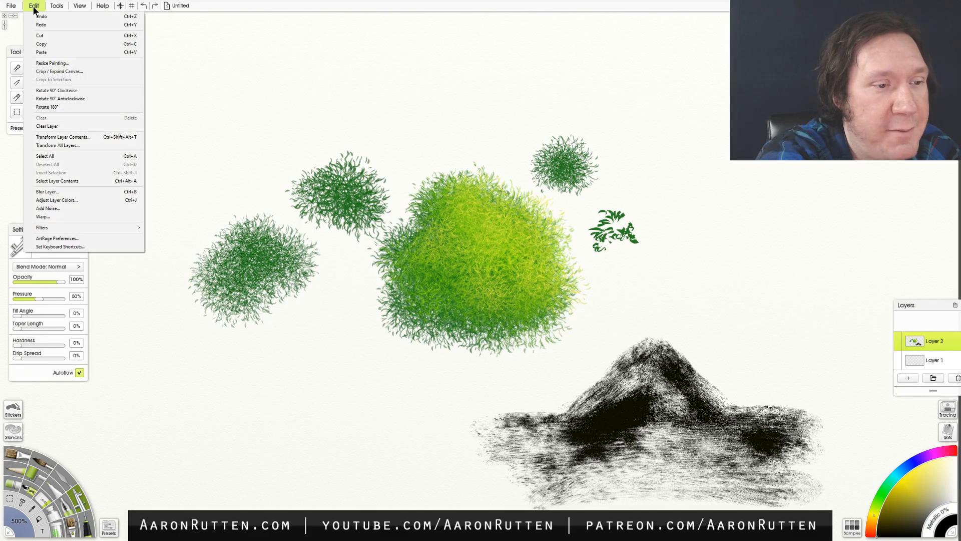
left_click(13, 7)
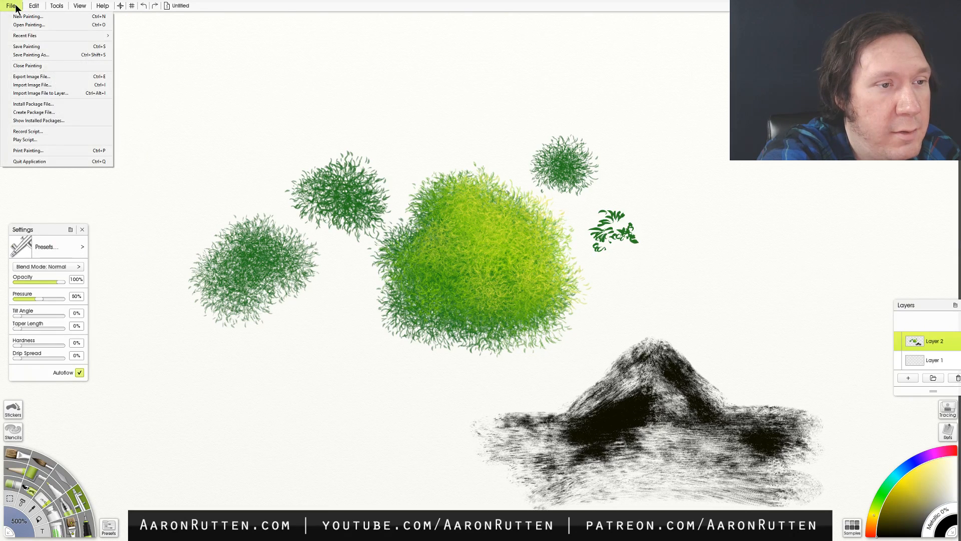
left_click(20, 17)
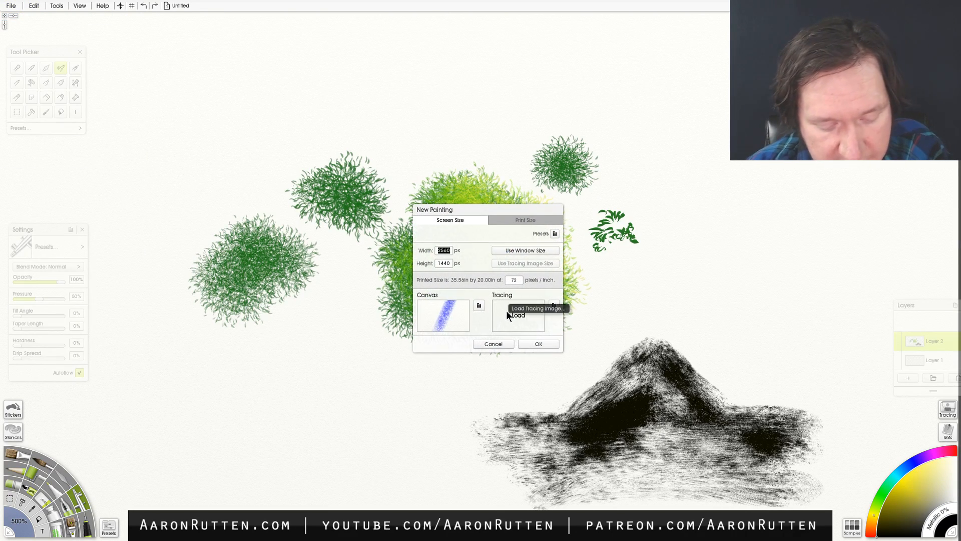
type("6000")
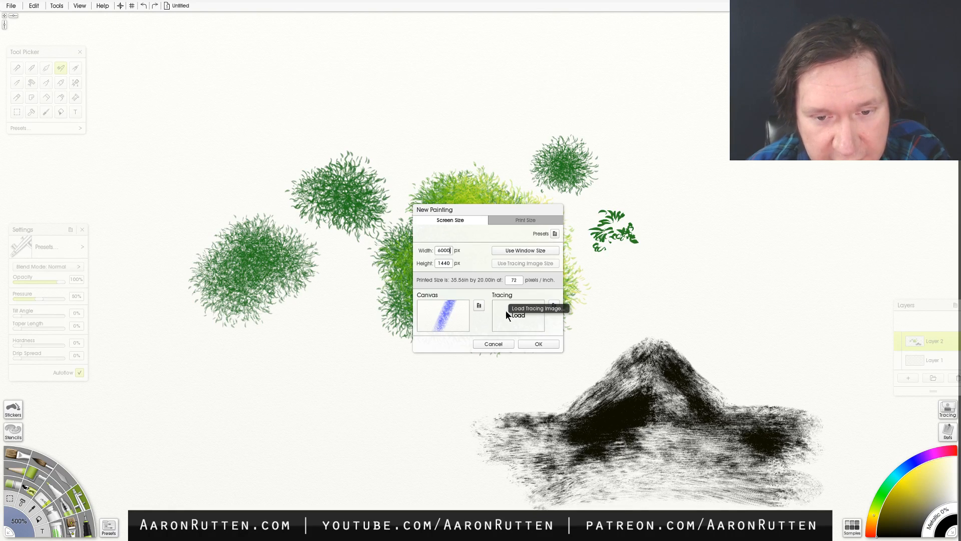
type("60")
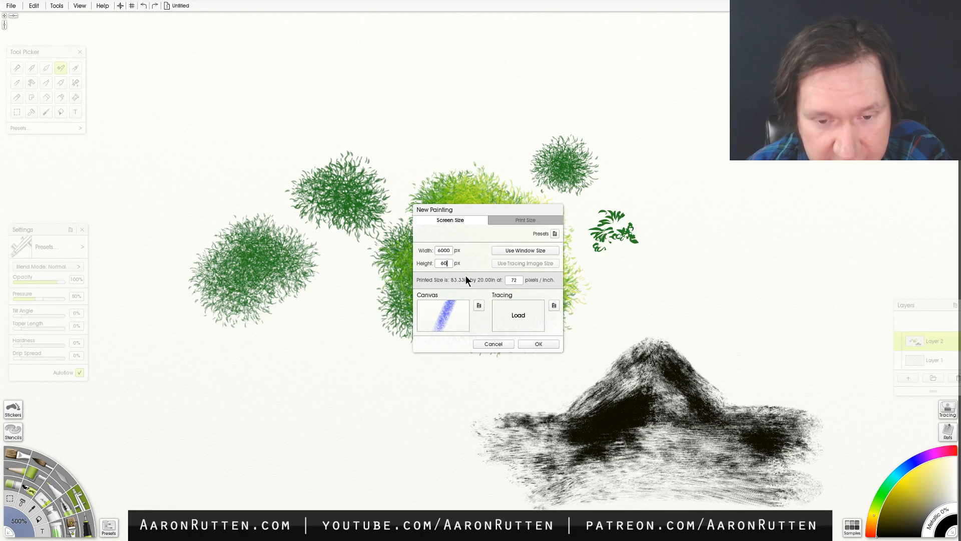
type("00")
key("Tab")
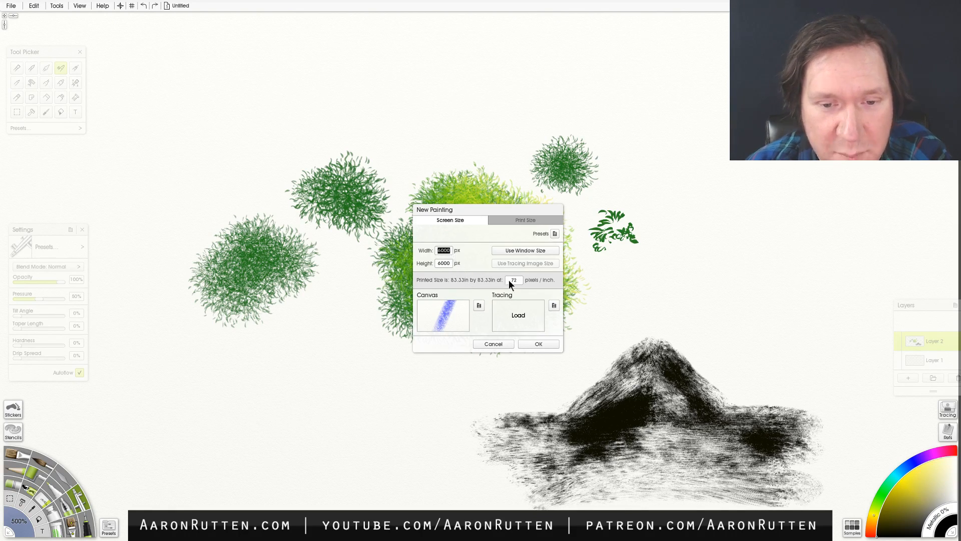
left_click(532, 344)
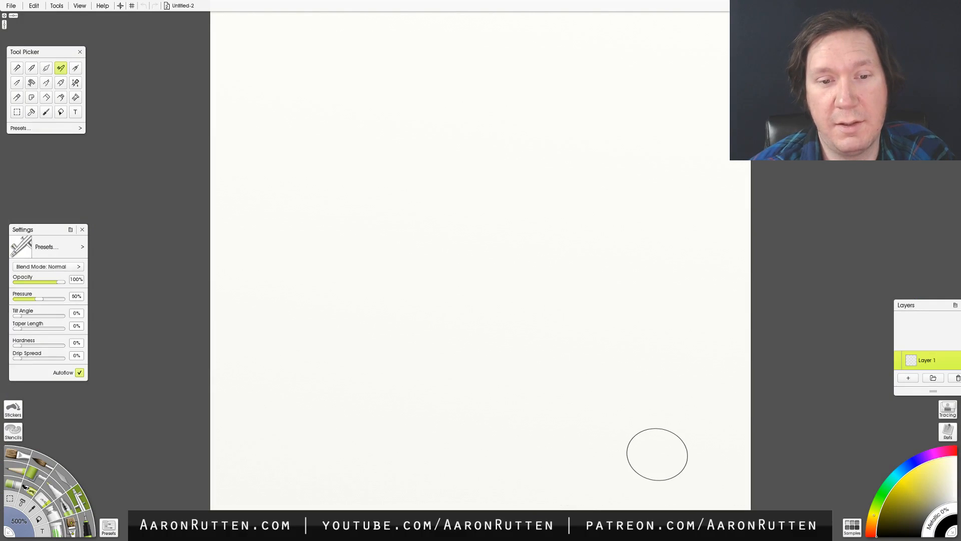
- Paint a soft black zigzag diagonally down the blank canvas with the Airbrush, and undo the strokes
mouse_move(426, 209)
left_mouse_down()
mouse_move(543, 226)
mouse_move(687, 228)
left_mouse_up()
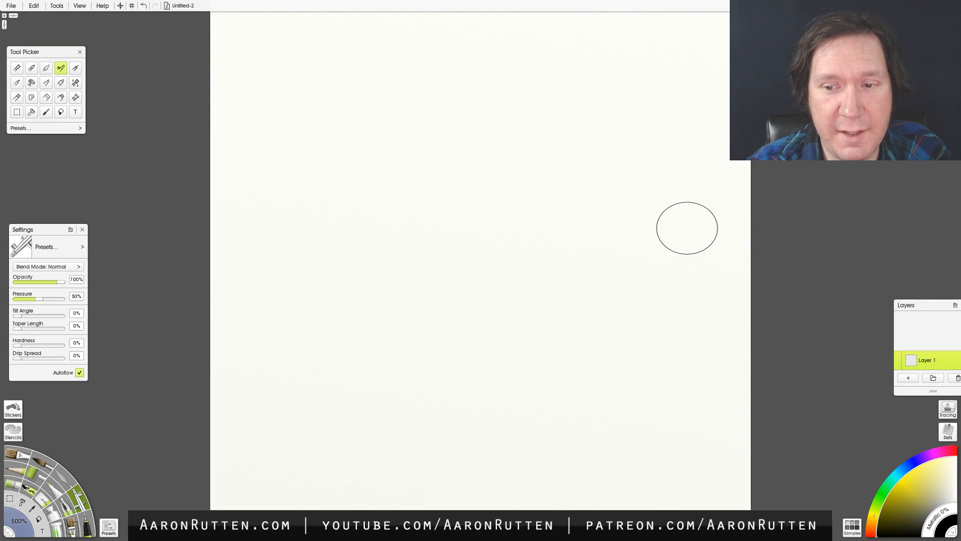
mouse_move(407, 46)
left_mouse_down()
mouse_move(313, 145)
mouse_move(440, 150)
mouse_move(551, 120)
mouse_move(400, 381)
mouse_move(570, 245)
left_mouse_up()
mouse_move(571, 456)
left_mouse_down()
mouse_move(627, 309)
mouse_move(564, 453)
left_mouse_up()
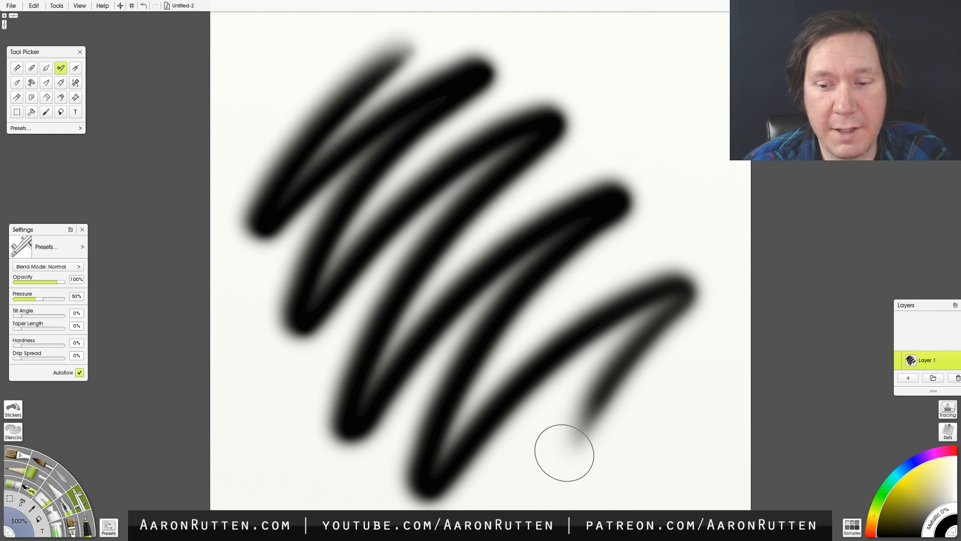
mouse_move(650, 48)
left_mouse_down()
mouse_move(608, 75)
mouse_move(652, 78)
mouse_move(575, 96)
mouse_move(563, 164)
mouse_move(587, 179)
mouse_move(580, 175)
mouse_move(737, 180)
mouse_move(664, 202)
mouse_move(735, 213)
mouse_move(625, 232)
mouse_move(641, 285)
left_mouse_up()
key("ctrl+z")
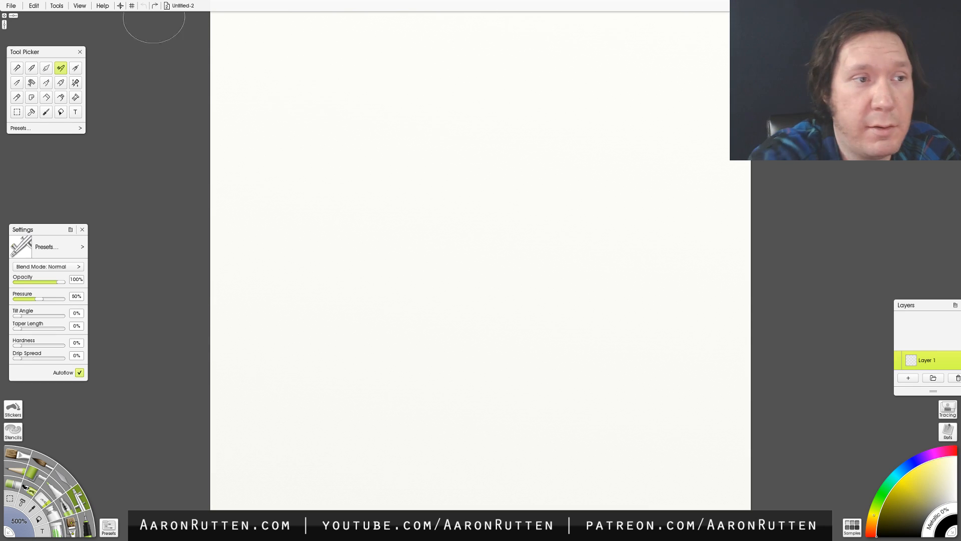
- Create another new painting 3200 px wide and 3200 px high
left_click(11, 5)
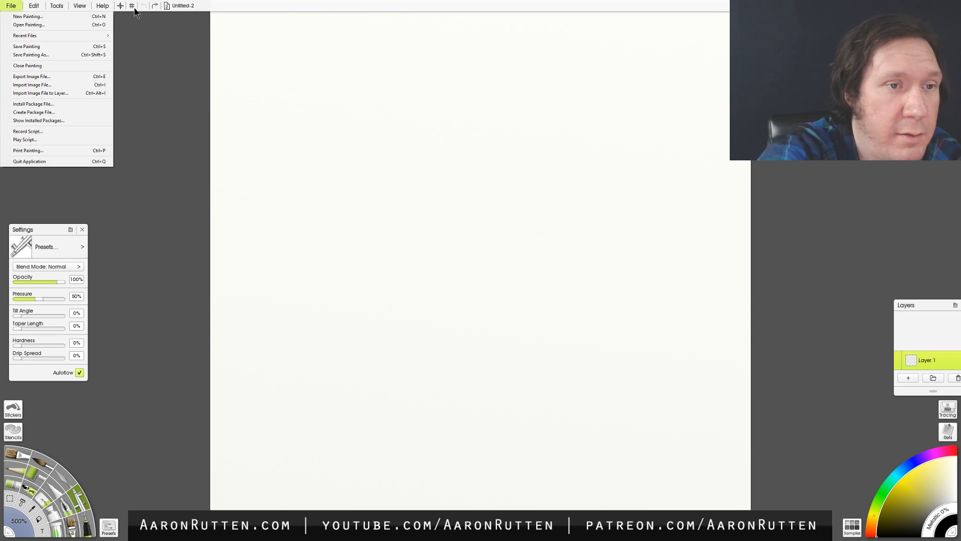
left_click(28, 16)
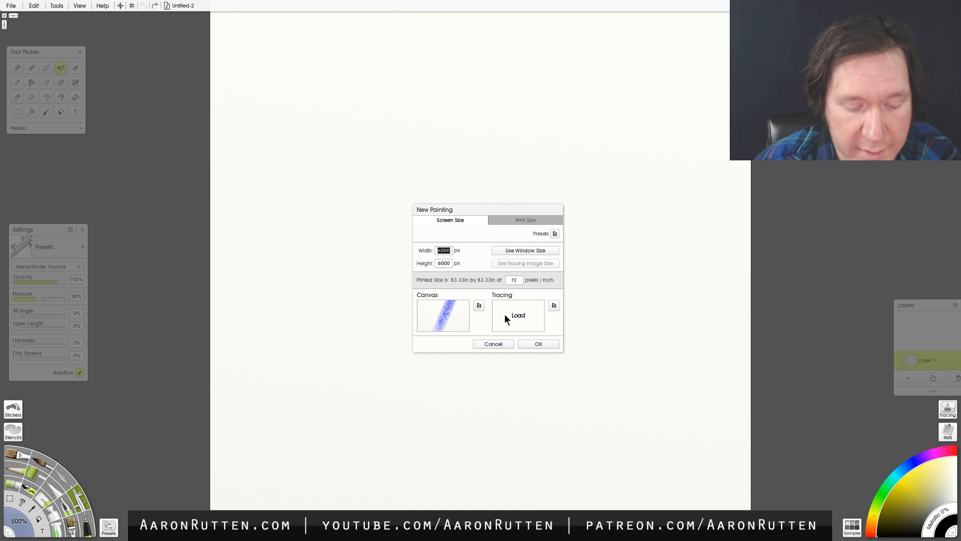
type("2400")
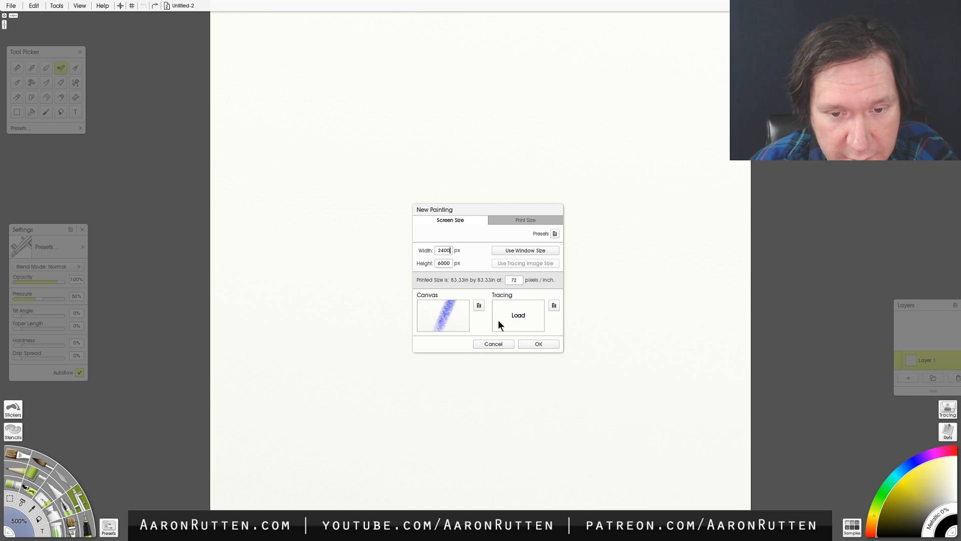
type("3200")
key("Tab")
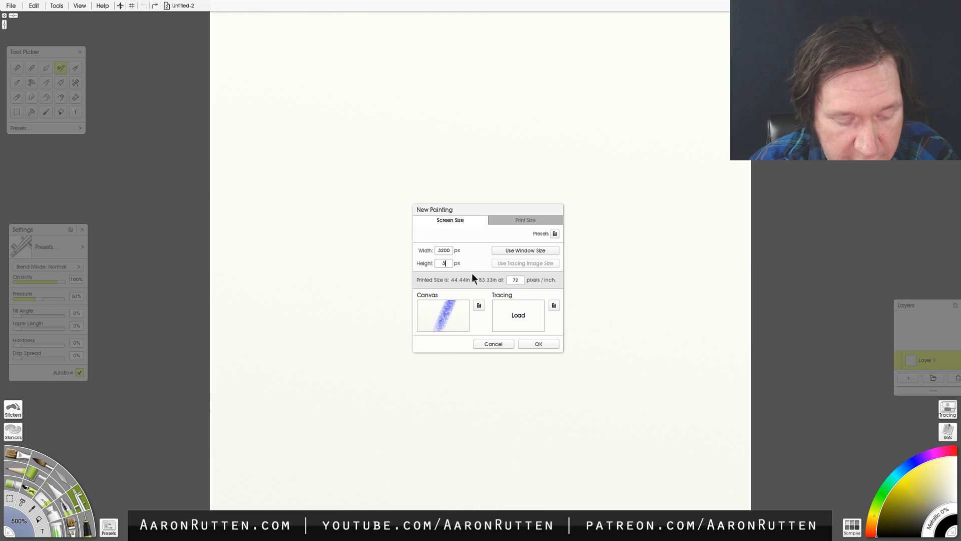
left_click(534, 343)
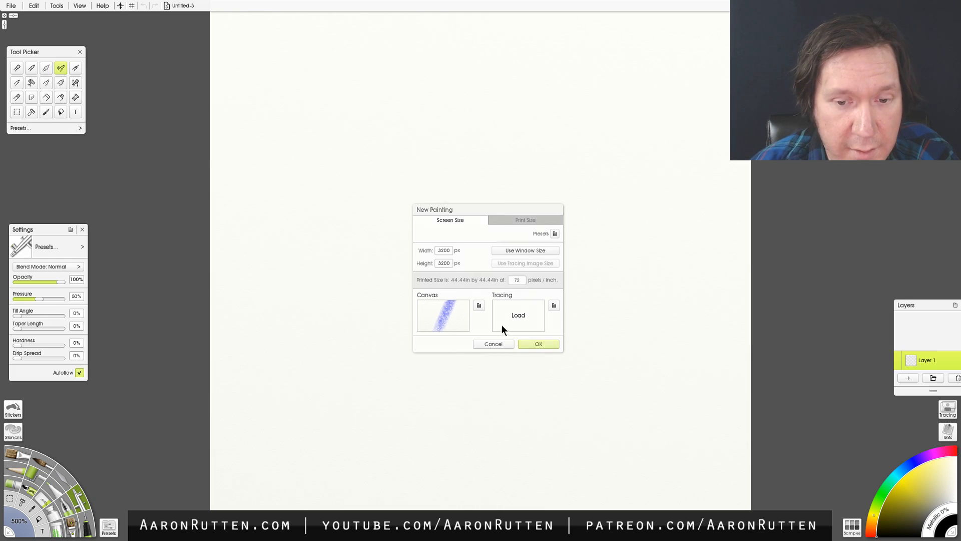
- Try two Airbrush strokes across the middle of the new canvas, undoing each one
mouse_move(425, 118)
left_mouse_down()
mouse_move(429, 175)
mouse_move(534, 165)
mouse_move(591, 185)
mouse_move(625, 220)
mouse_move(663, 373)
left_mouse_up()
key("ctrl+z")
mouse_move(560, 165)
left_mouse_down()
mouse_move(336, 194)
mouse_move(518, 197)
mouse_move(311, 244)
mouse_move(499, 228)
mouse_move(627, 240)
mouse_move(379, 271)
left_mouse_up()
key("ctrl+z")
- Enlarge the Oil Brush to 430% and paint a broad black mass of overlapping strokes over the canvas centre
left_click(19, 457)
left_click_drag(456, 135, 371, 237)
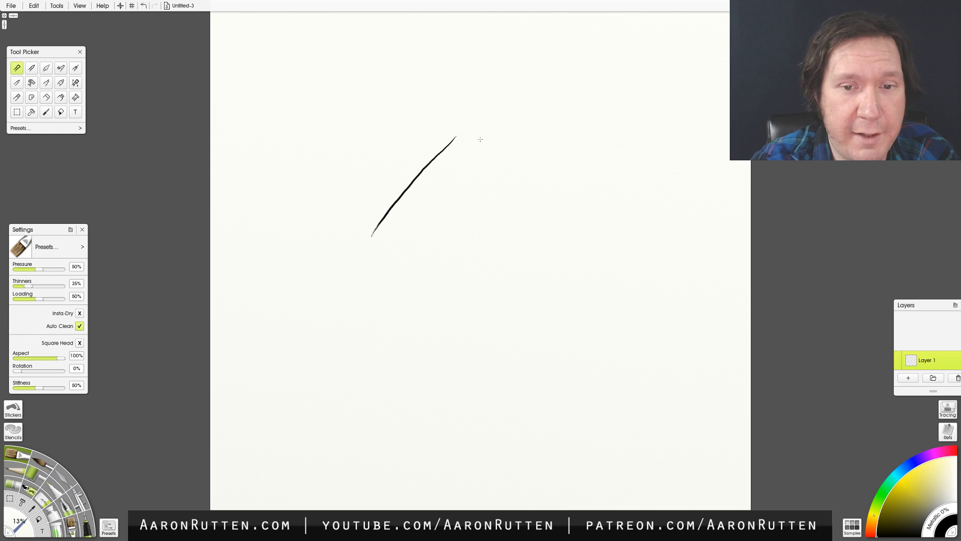
key("ctrl+z")
mouse_move(408, 193)
left_mouse_down("shift")
mouse_move(579, 202)
mouse_move(685, 184)
left_mouse_up("shift")
mouse_move(469, 132)
left_mouse_down()
mouse_move(390, 231)
mouse_move(393, 287)
mouse_move(477, 238)
mouse_move(575, 210)
mouse_move(607, 245)
mouse_move(565, 136)
mouse_move(526, 95)
mouse_move(429, 74)
mouse_move(343, 186)
mouse_move(334, 288)
mouse_move(349, 384)
mouse_move(469, 400)
mouse_move(572, 381)
mouse_move(661, 300)
left_mouse_up()
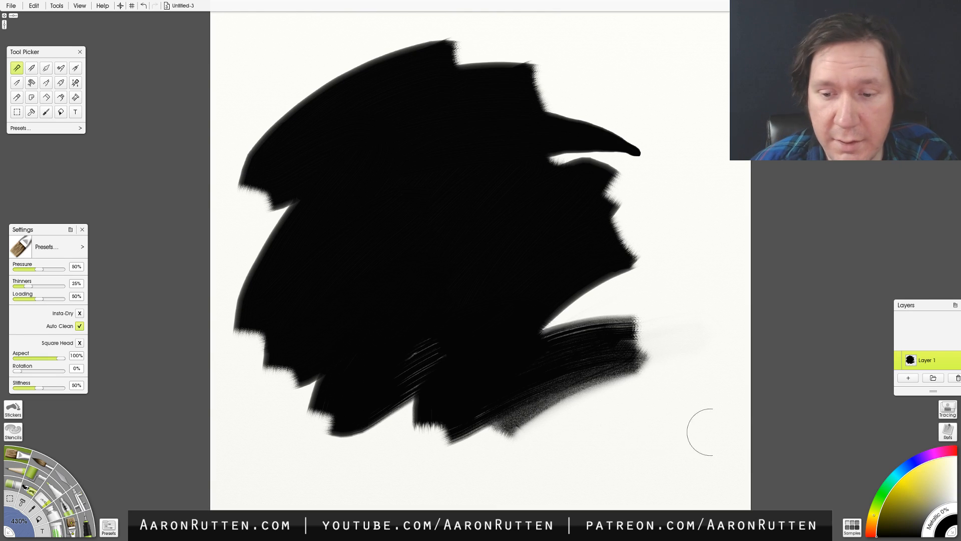
- Blend bright yellow oil strokes into the middle of the black paint, and clear the whole canvas
left_click_drag(916, 495, 900, 480)
mouse_move(543, 234)
left_mouse_down()
mouse_move(556, 257)
mouse_move(545, 199)
left_mouse_up()
left_click_drag(416, 151, 346, 318)
mouse_move(443, 182)
left_mouse_down()
mouse_move(427, 205)
mouse_move(504, 209)
mouse_move(484, 370)
left_mouse_up()
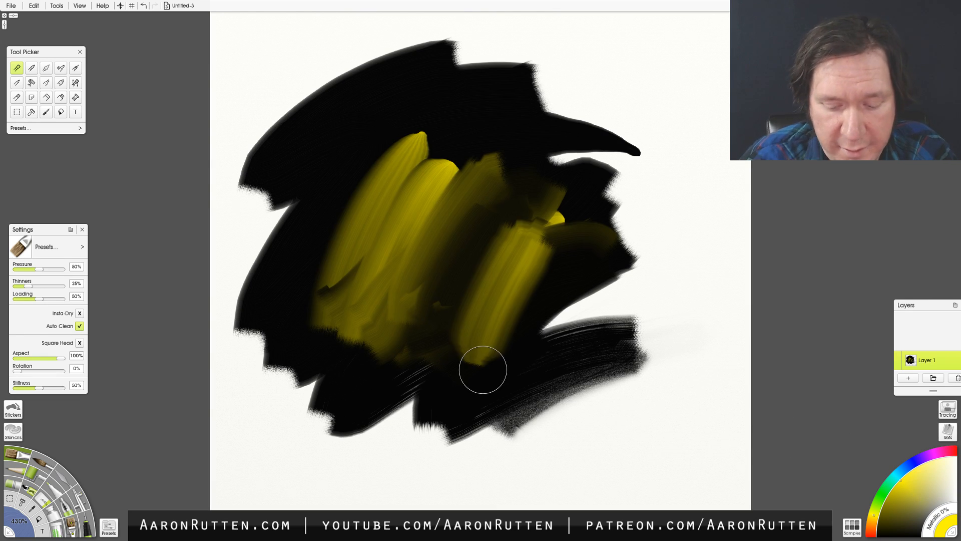
key("ctrl+a")
key("Delete")
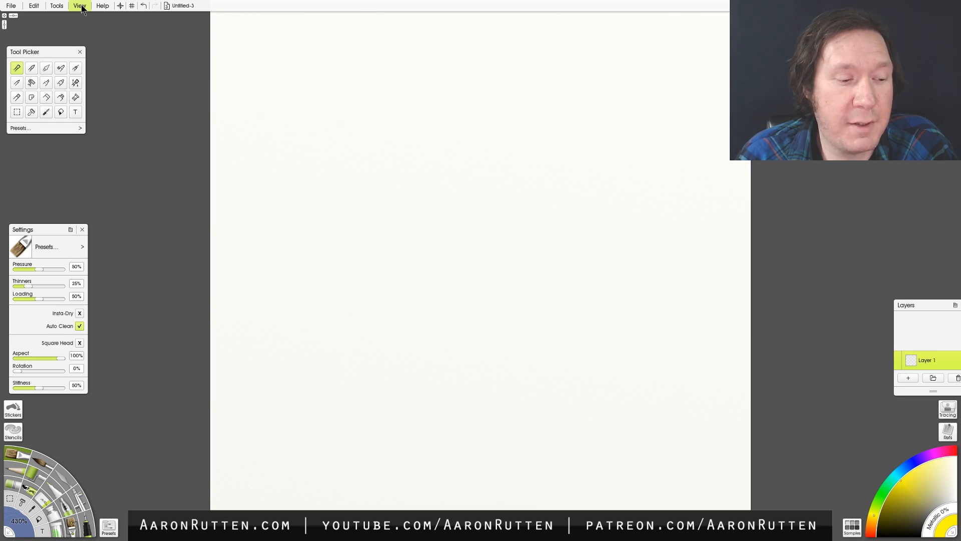
- Test a small yellow patch with the Sav Bristle Worn custom brush near the canvas centre, and undo it
left_click(73, 525)
mouse_move(453, 263)
left_mouse_down()
mouse_move(474, 286)
mouse_move(526, 270)
left_mouse_up()
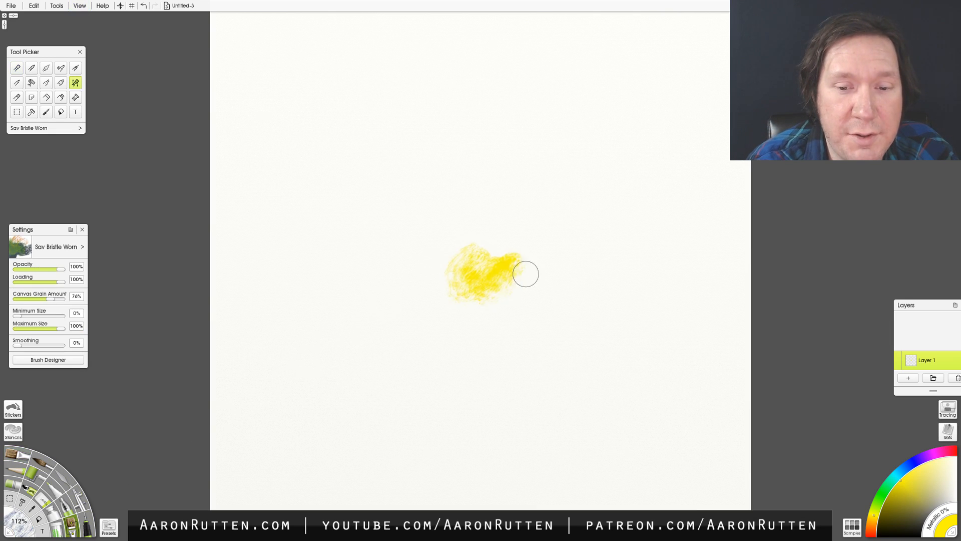
key("ctrl+z")
- Load the Sav Ivy custom brush preset, and test it with a curved yellow stroke that is undone
left_click(82, 247)
mouse_move(152, 284)
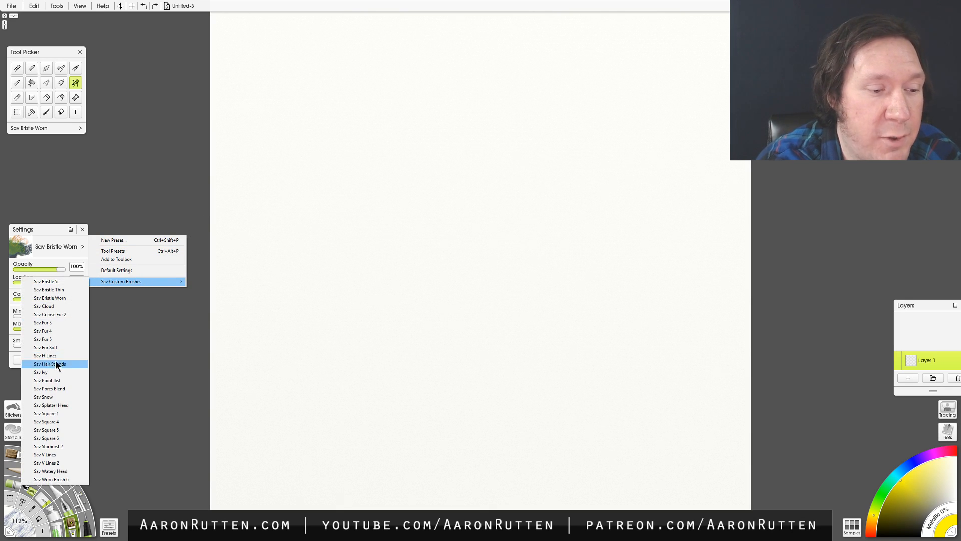
left_click(54, 373)
mouse_move(336, 361)
left_mouse_down()
mouse_move(441, 278)
mouse_move(533, 223)
mouse_move(543, 193)
left_mouse_up()
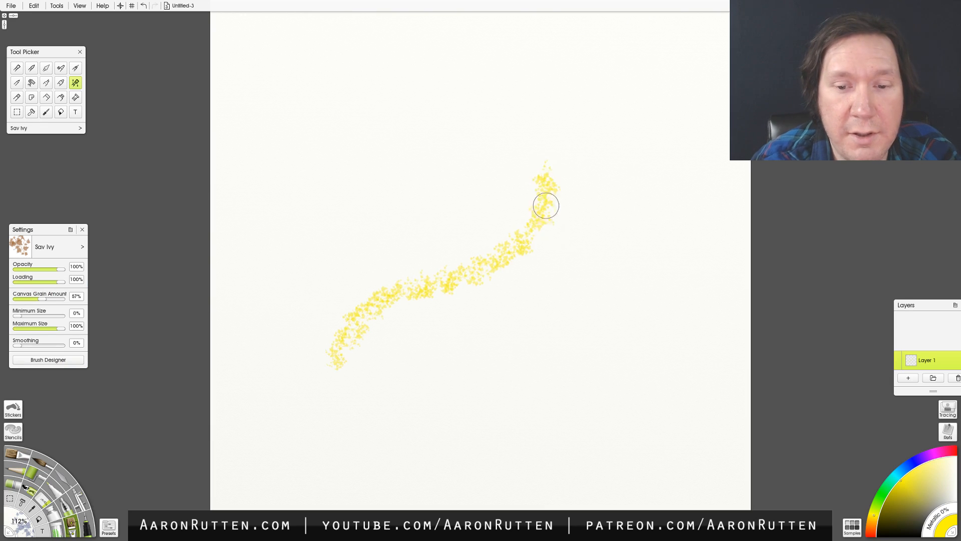
key("ctrl+z")
- Choose dark green, enlarge the Sav Ivy brush and paint winding trails of ivy across the whole canvas
left_click(878, 500)
left_click_drag(884, 506, 892, 511)
left_click_drag(466, 387, 554, 191)
key("ctrl+z")
scroll(577, 330, "up", 5)
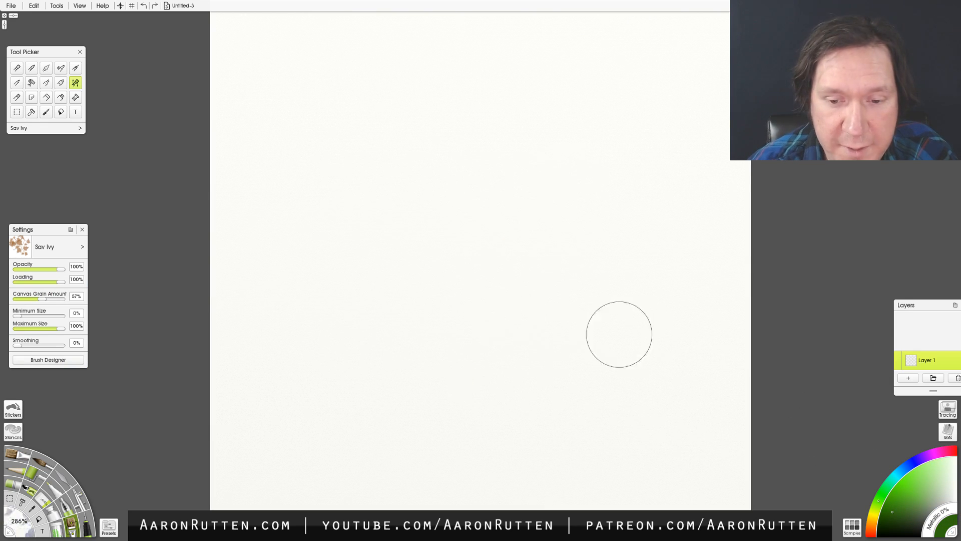
mouse_move(403, 421)
left_mouse_down()
mouse_move(462, 336)
mouse_move(541, 258)
mouse_move(497, 210)
mouse_move(410, 149)
mouse_move(484, 58)
mouse_move(588, 88)
mouse_move(613, 111)
mouse_move(632, 240)
mouse_move(630, 266)
mouse_move(612, 292)
mouse_move(654, 326)
mouse_move(582, 366)
mouse_move(555, 429)
mouse_move(630, 409)
mouse_move(684, 360)
mouse_move(701, 371)
mouse_move(705, 406)
mouse_move(628, 461)
mouse_move(588, 472)
mouse_move(519, 467)
mouse_move(499, 456)
mouse_move(489, 421)
mouse_move(473, 417)
mouse_move(409, 465)
mouse_move(363, 448)
mouse_move(376, 316)
mouse_move(308, 231)
mouse_move(350, 58)
left_mouse_up()
mouse_move(607, 80)
left_mouse_down()
mouse_move(582, 192)
mouse_move(604, 315)
mouse_move(513, 267)
mouse_move(459, 267)
mouse_move(395, 488)
left_mouse_up()
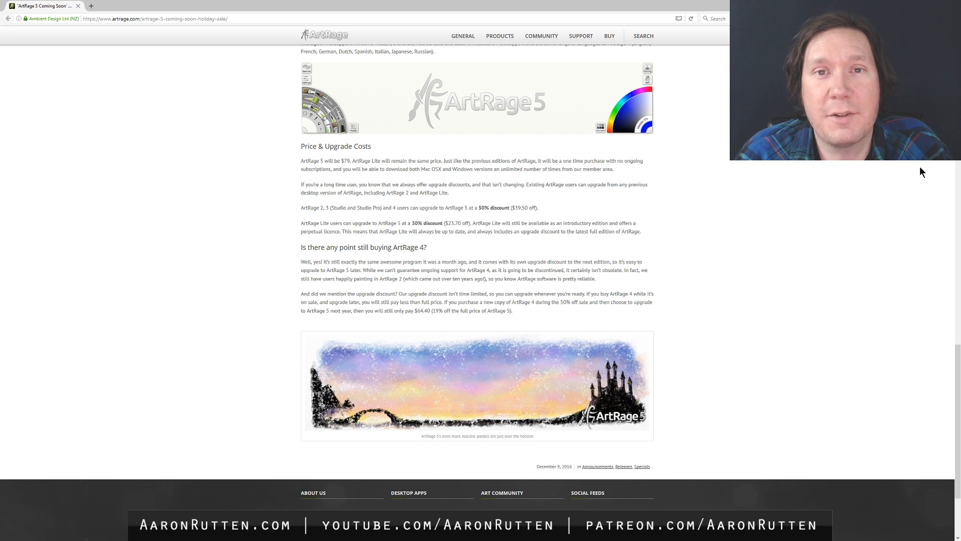
- Switch to the browser and look through the ArtRage 5 announcement from its price and upgrade section up to the start
left_click_drag(954, 345, 935, 44)
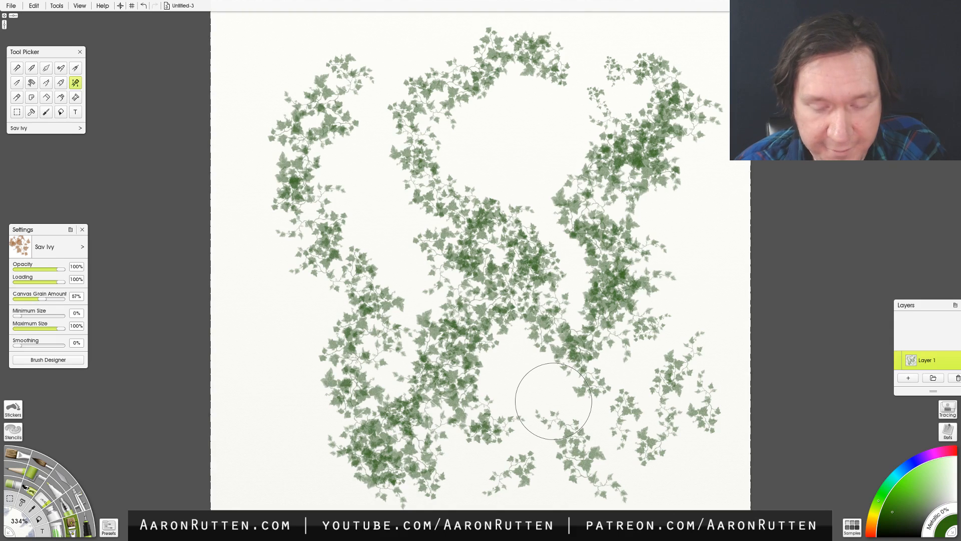
- Clear the ivy from the canvas and add a text line with the contact e-mail address in the upper part
key("Delete")
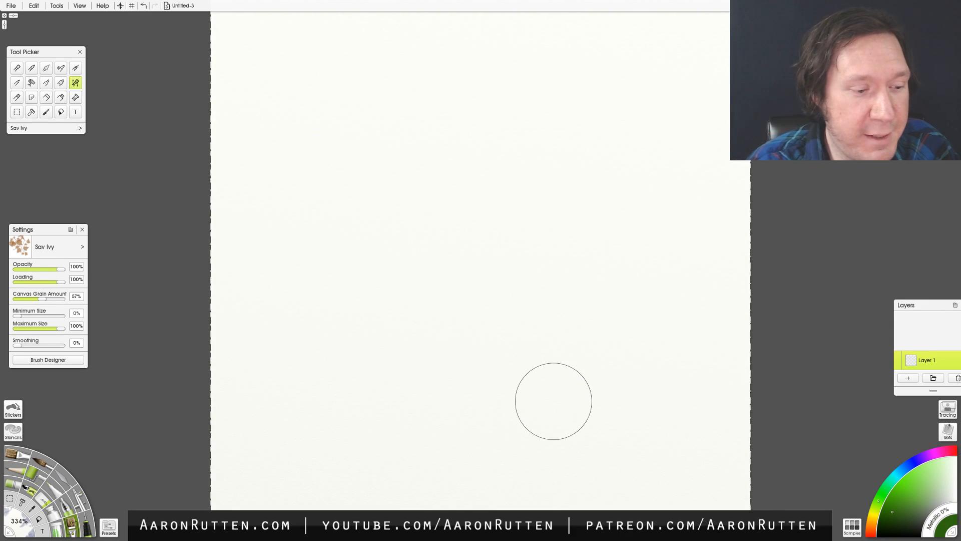
left_click(15, 454)
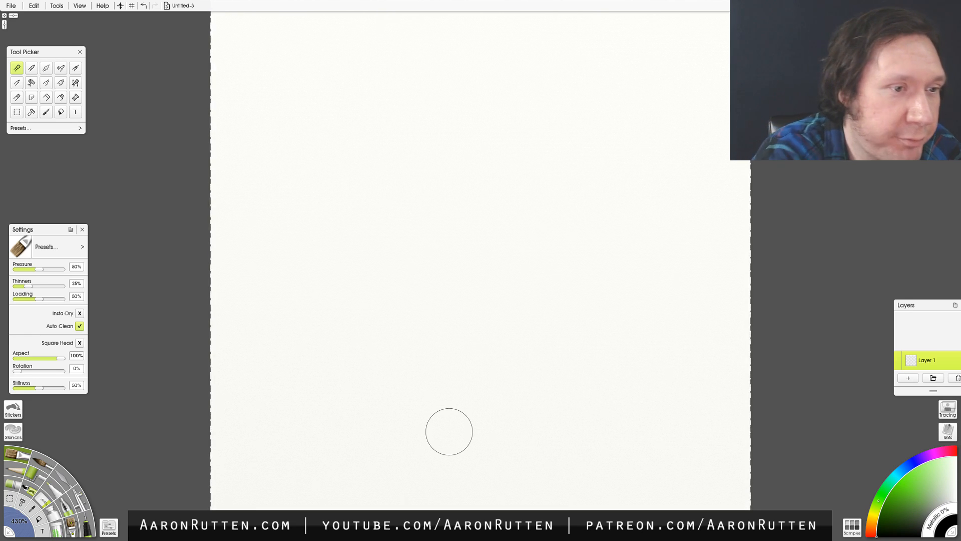
left_click(75, 111)
left_click(316, 168)
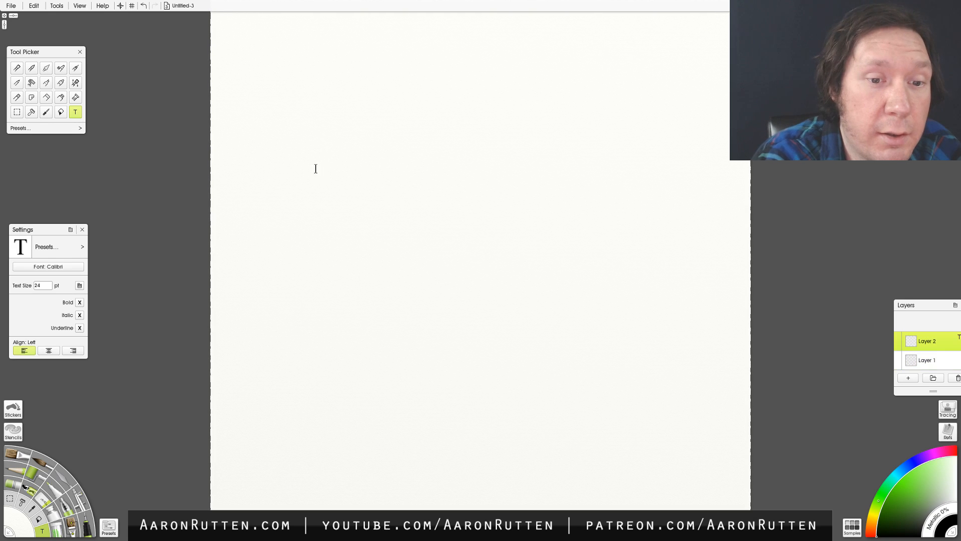
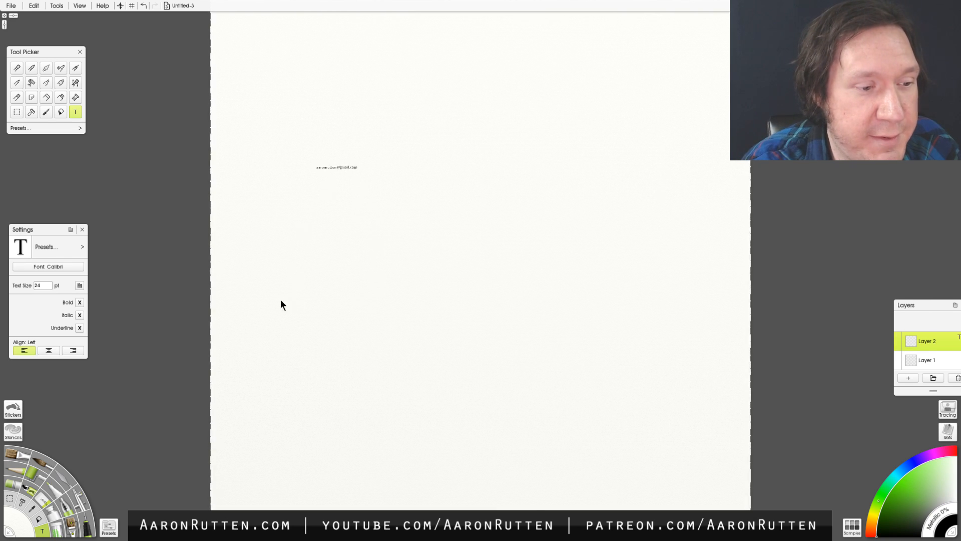
- Enlarge the contact e-mail text, trying a size of 128 pt and settling on 257 pt
left_click_drag(357, 167, 321, 170)
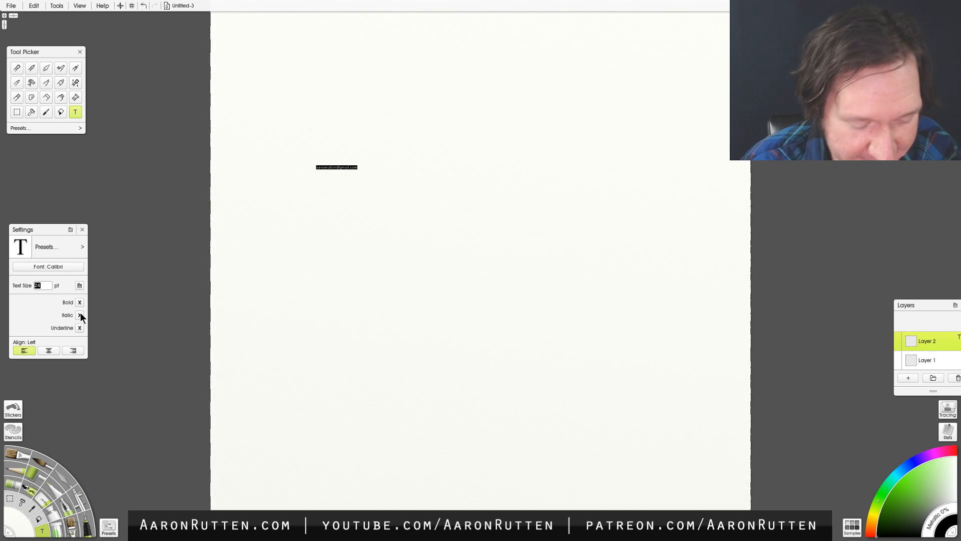
type("128")
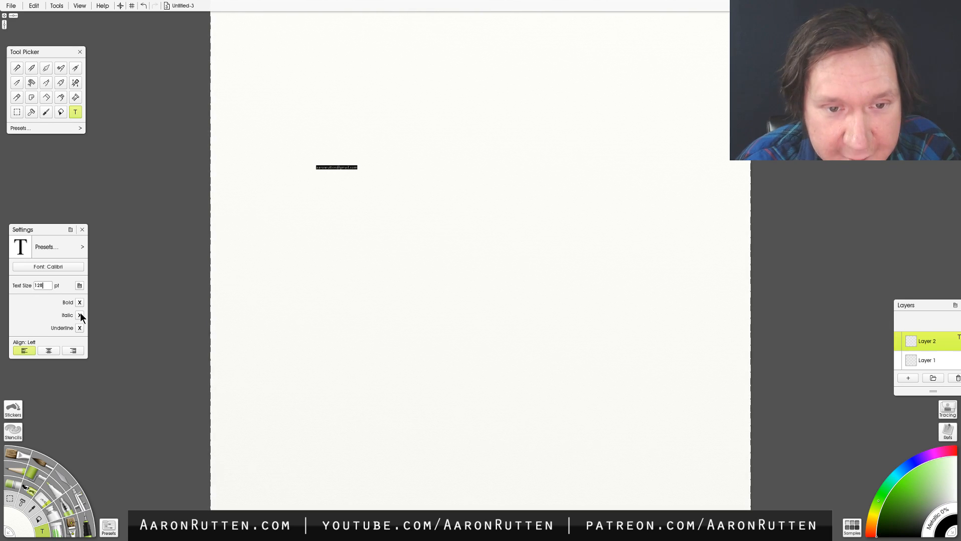
key("Return")
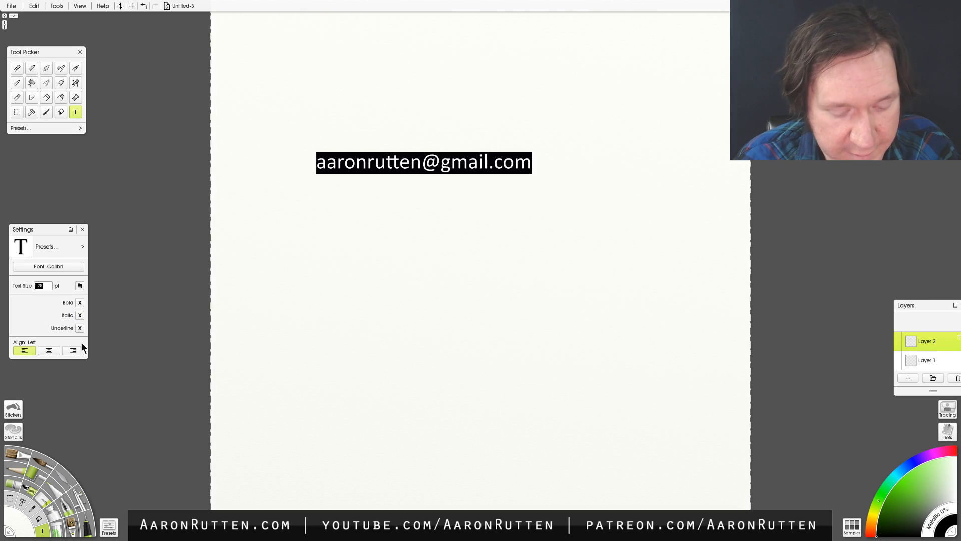
type("25")
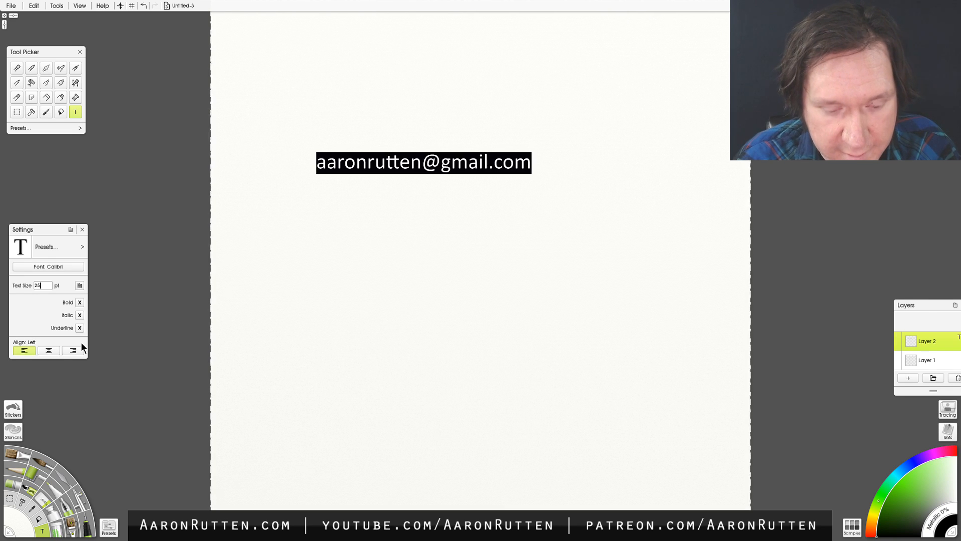
type("7")
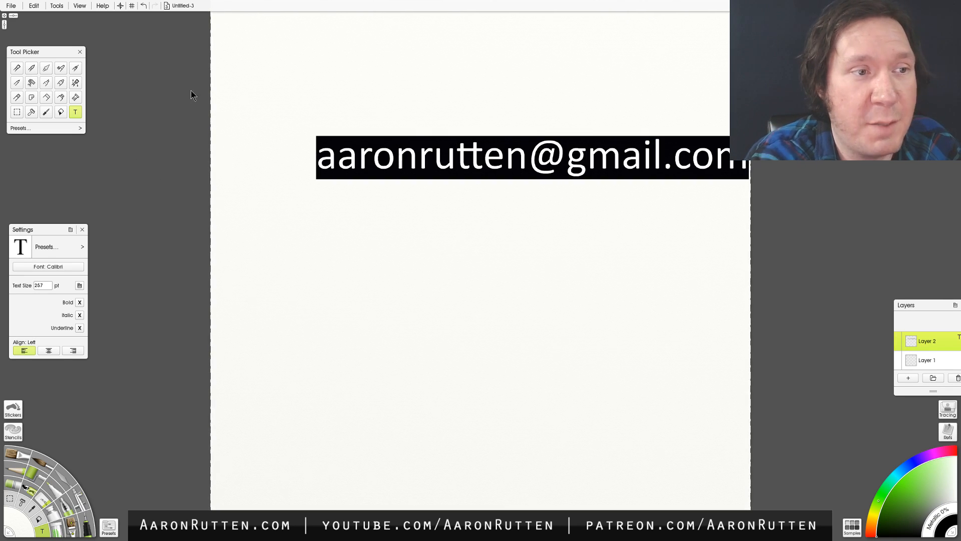
- Transform the text layer's contents to move the e-mail line down and left so it is centred across the canvas width
left_click(34, 6)
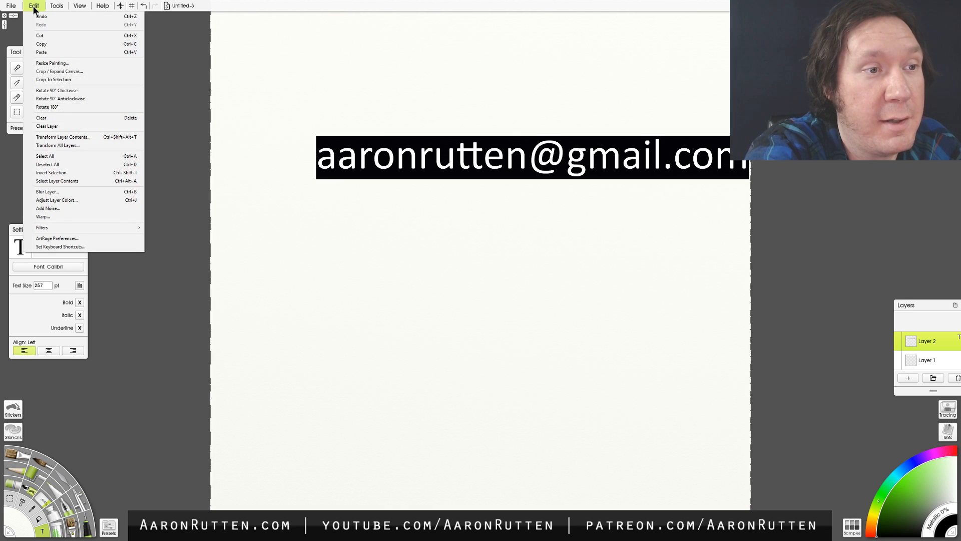
left_click(78, 137)
left_click_drag(572, 161, 528, 196)
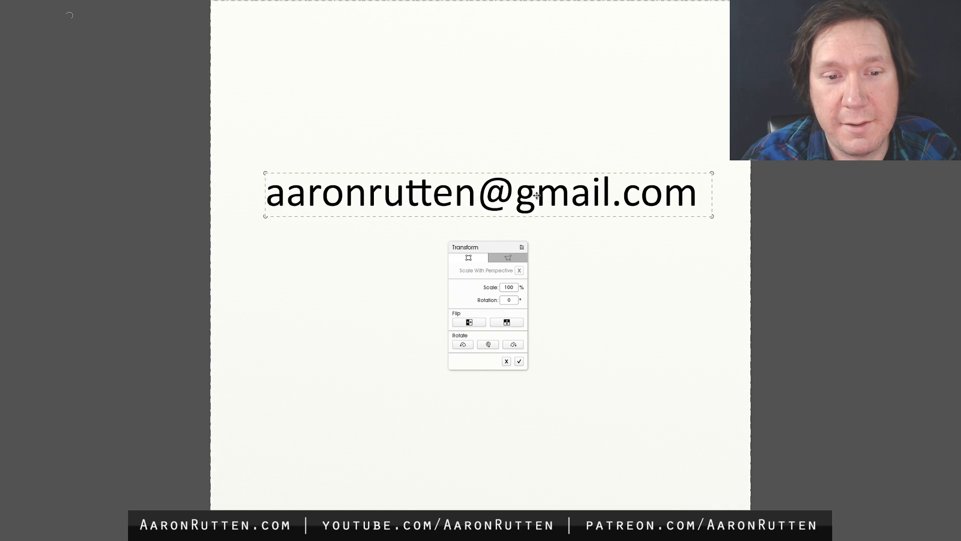
left_click(519, 361)
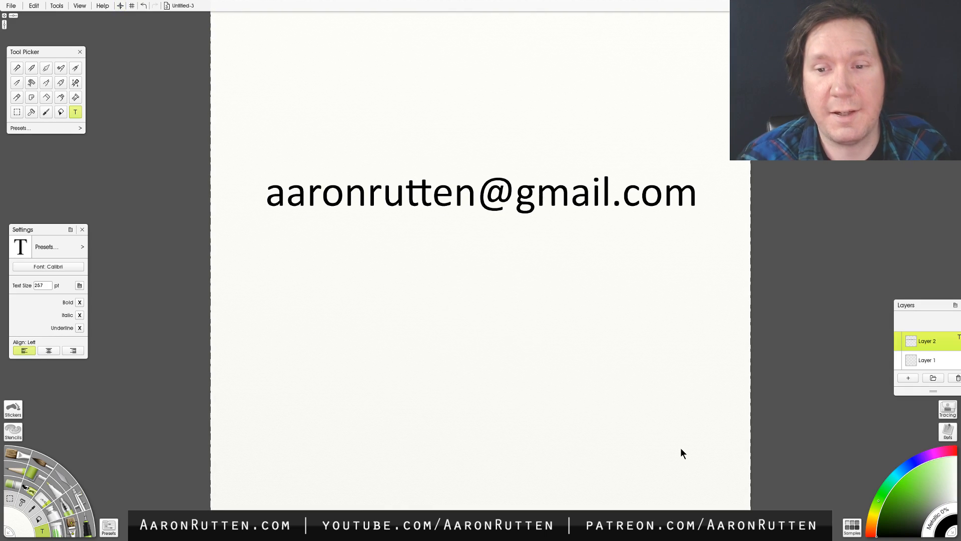
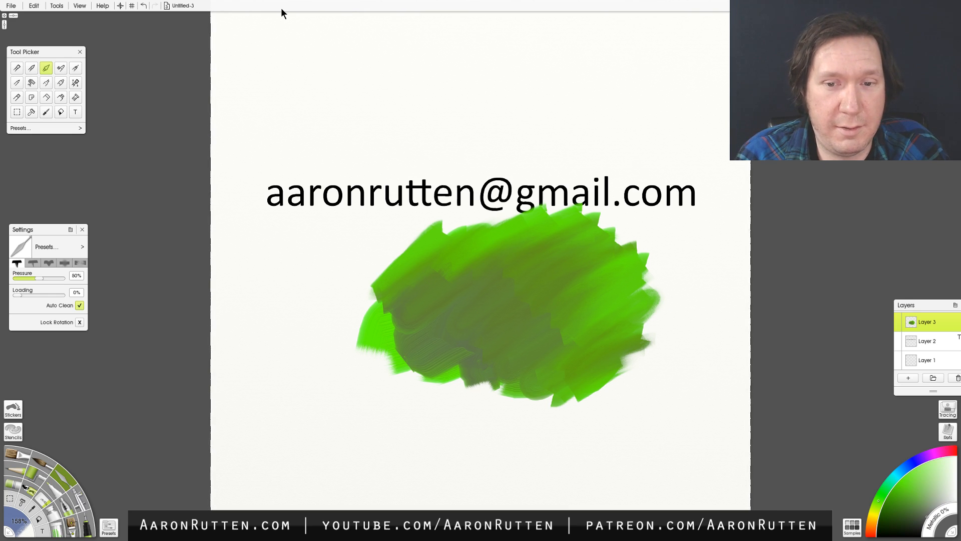
- Clear the green paint, delete its layer and the e-mail text layer, and leave an empty Layer 2 above Layer 1
key("ctrl+shift+BackSpace")
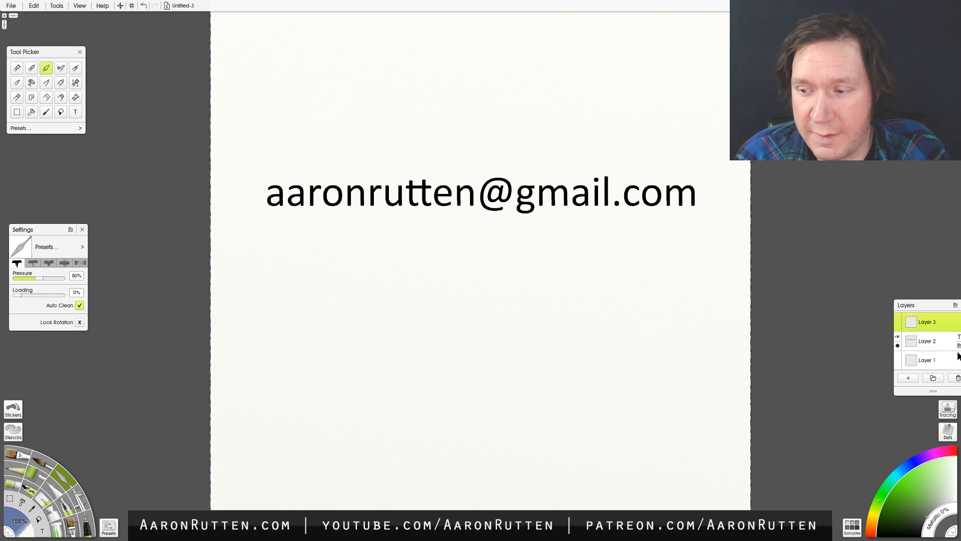
left_click(956, 378)
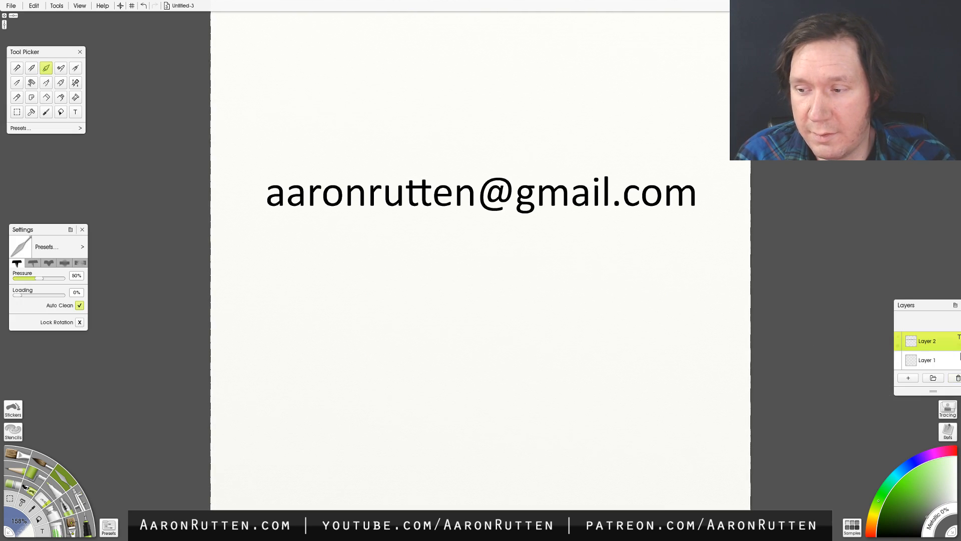
left_click(956, 382)
left_click(909, 378)
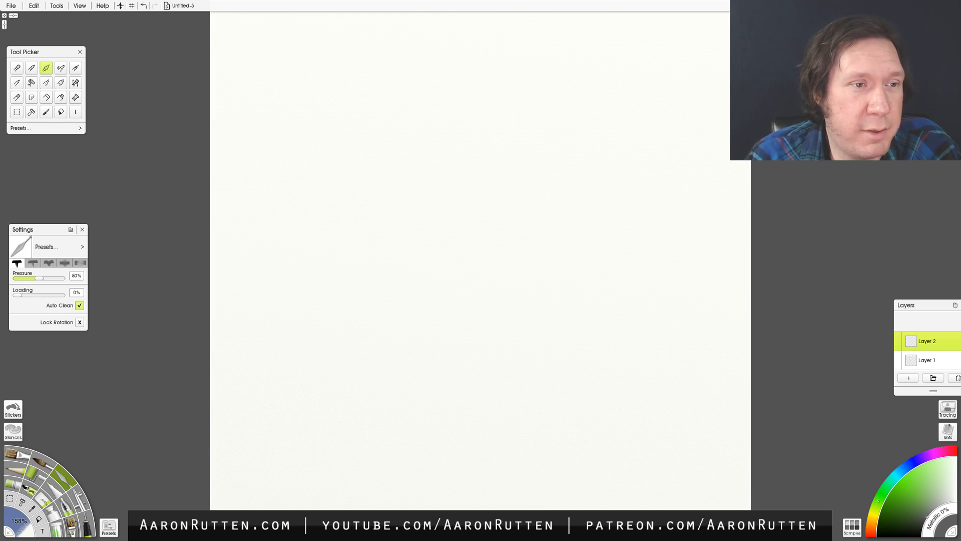
- Choose the Pencil tool with the Hard and Dark preset
left_click(22, 83)
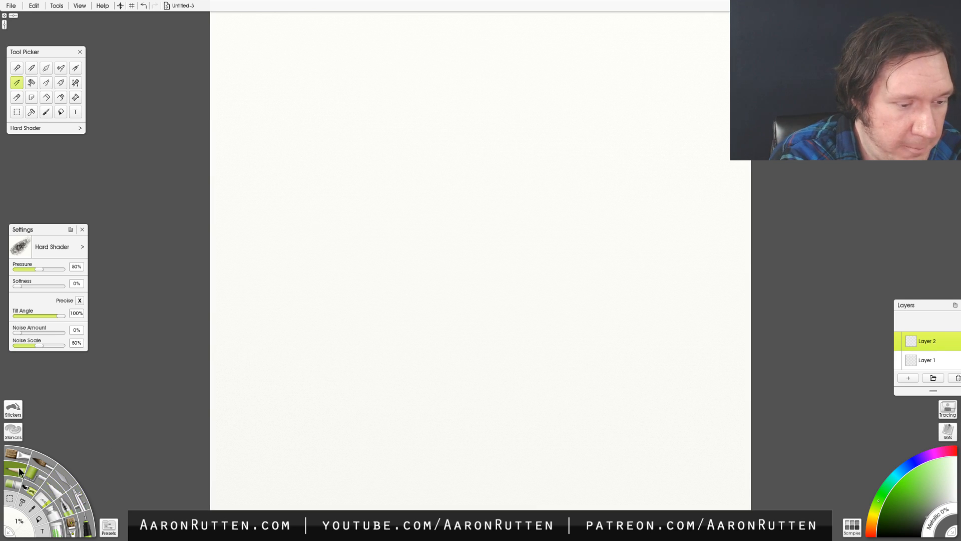
left_click(109, 526)
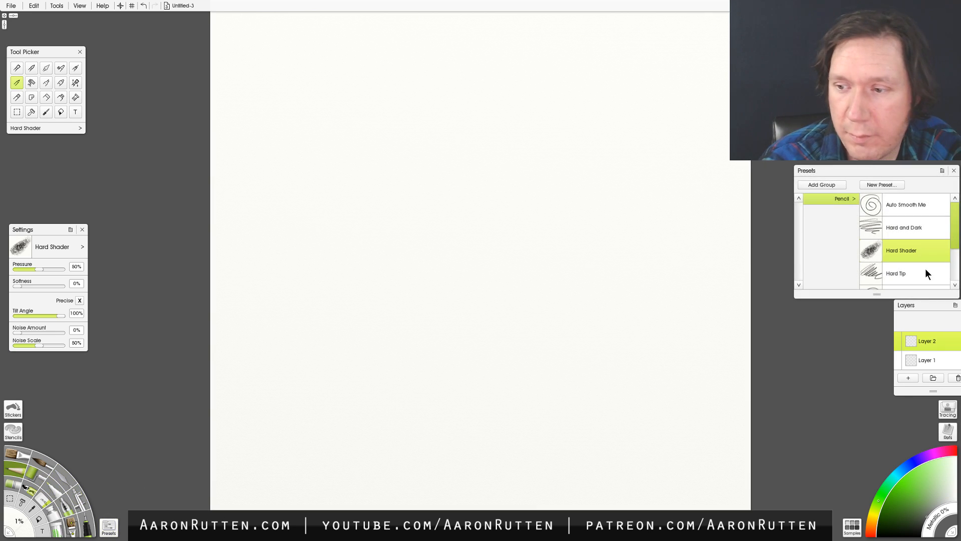
left_click(916, 227)
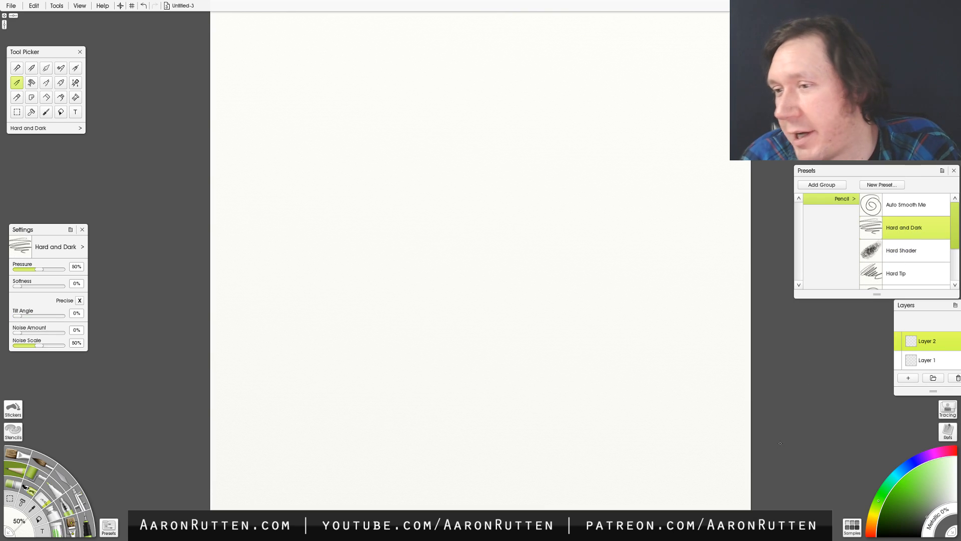
left_click(953, 171)
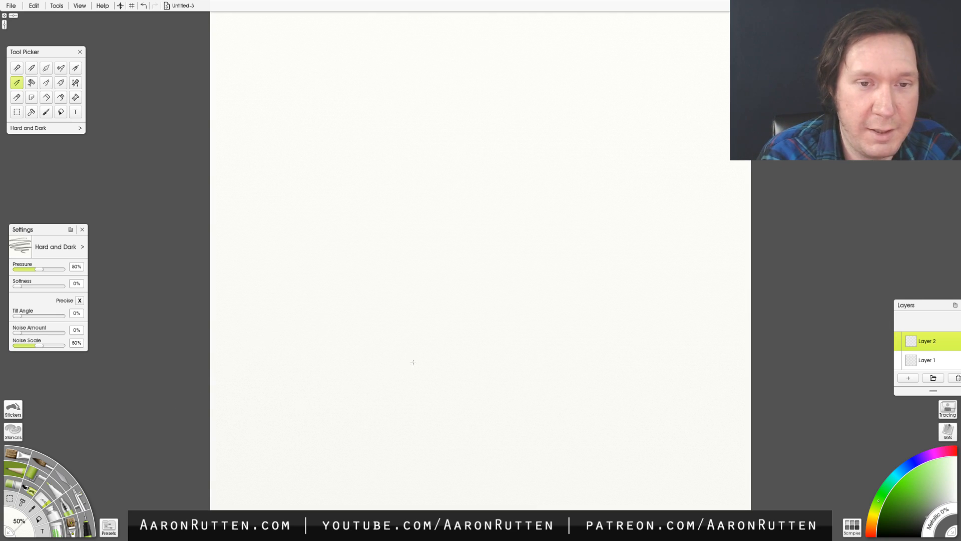
- Close the blank paintings Untitled-3 and Untitled-2 without saving them
left_click(10, 6)
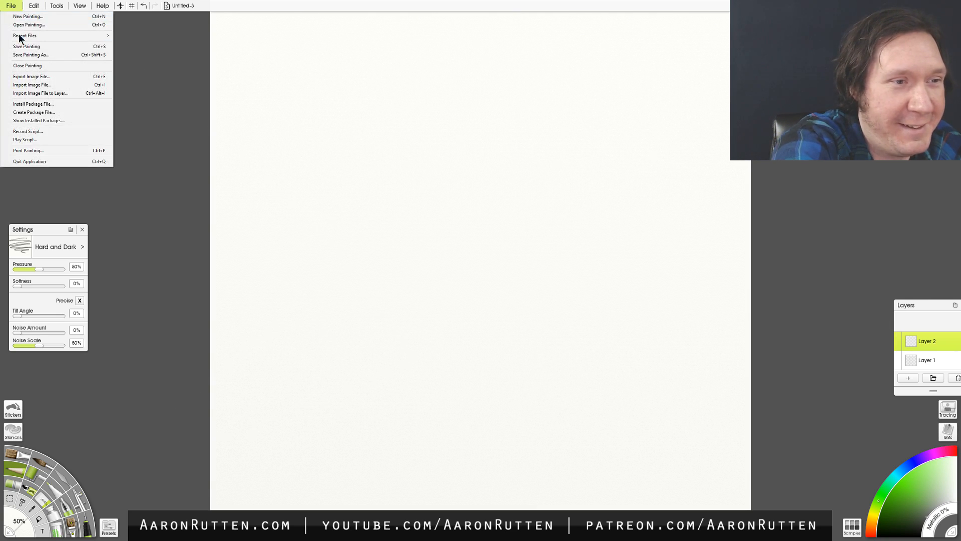
left_click(27, 66)
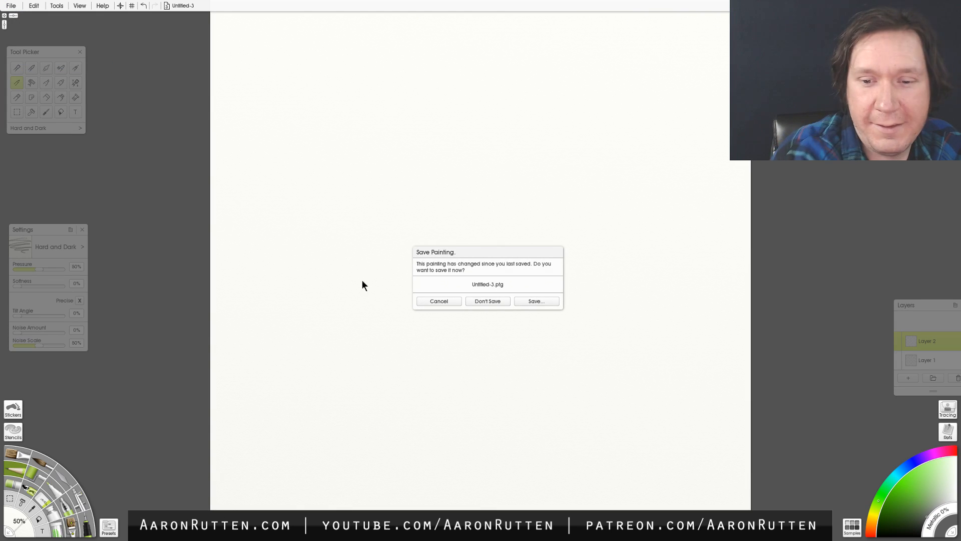
left_click(488, 301)
left_click(11, 6)
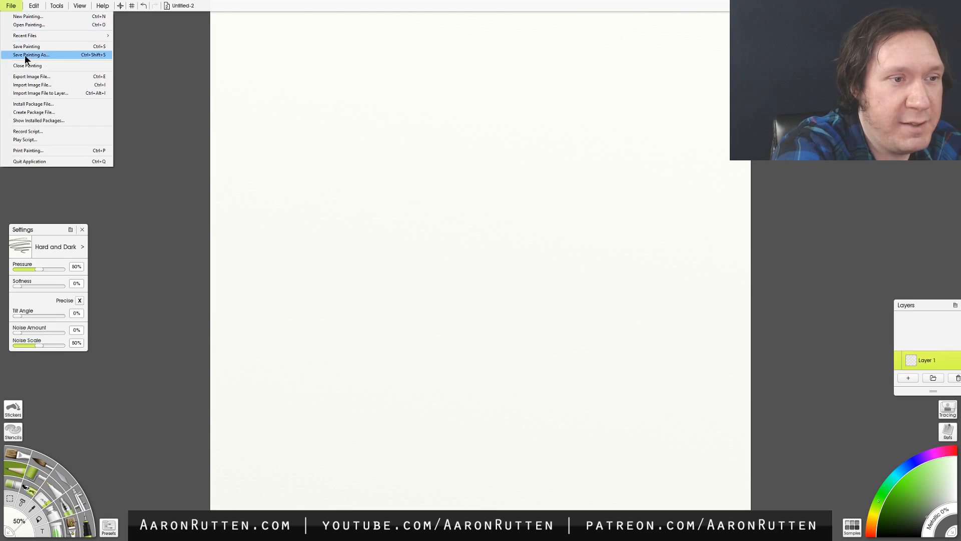
left_click(35, 69)
left_click(476, 302)
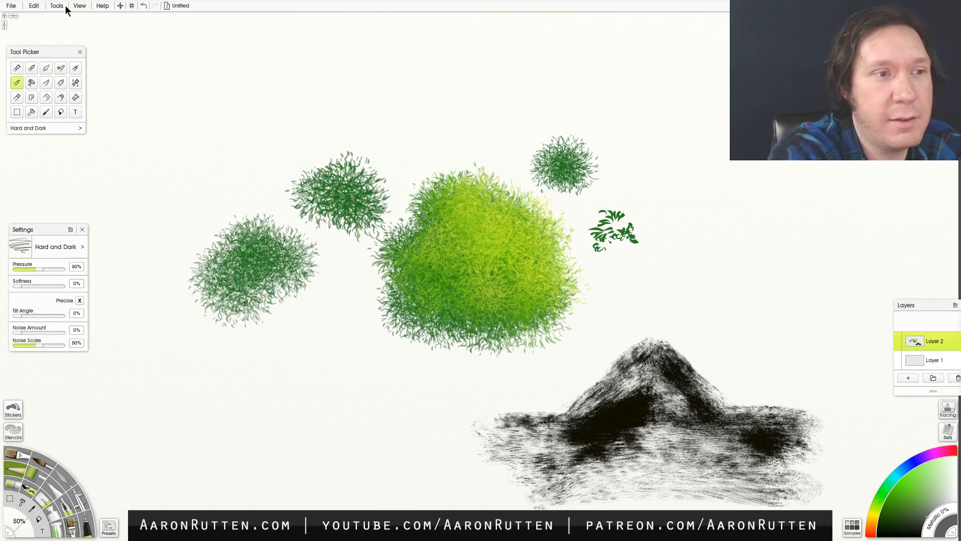
- Try to close the foliage and mountain painting without saving it
left_click(12, 7)
left_click(30, 65)
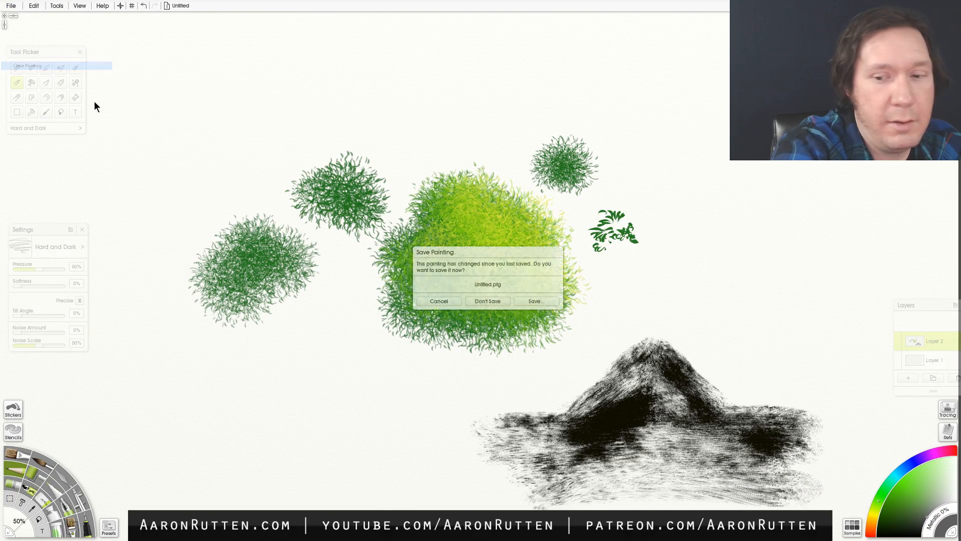
left_click(485, 302)
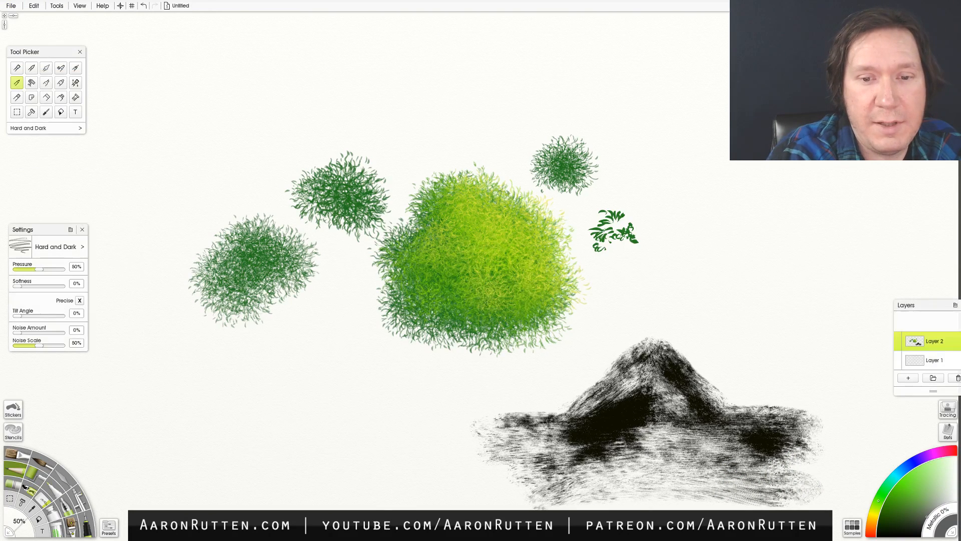
left_click(11, 6)
left_click(65, 66)
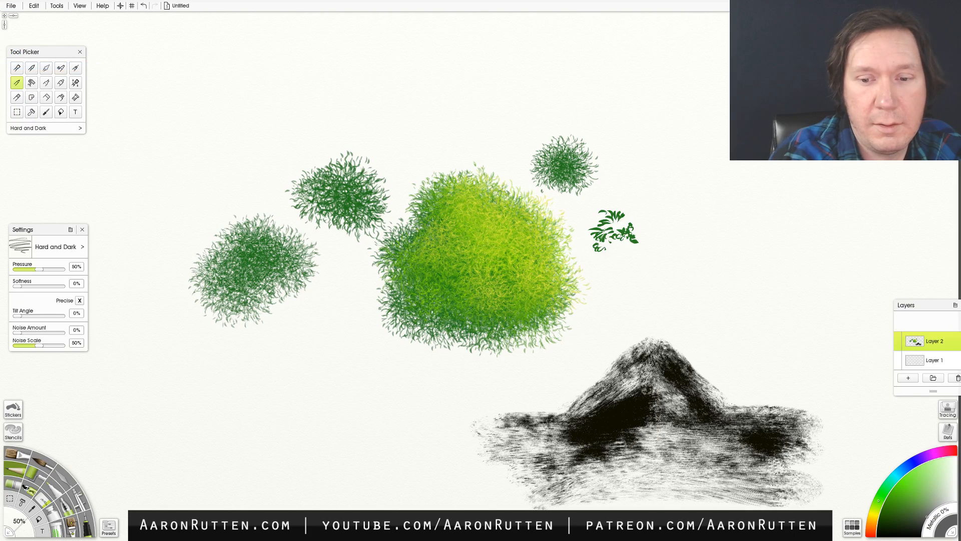
- Create a new 2560 x 1440 px painting and hide the Tool Picker and Settings panels
left_click(11, 5)
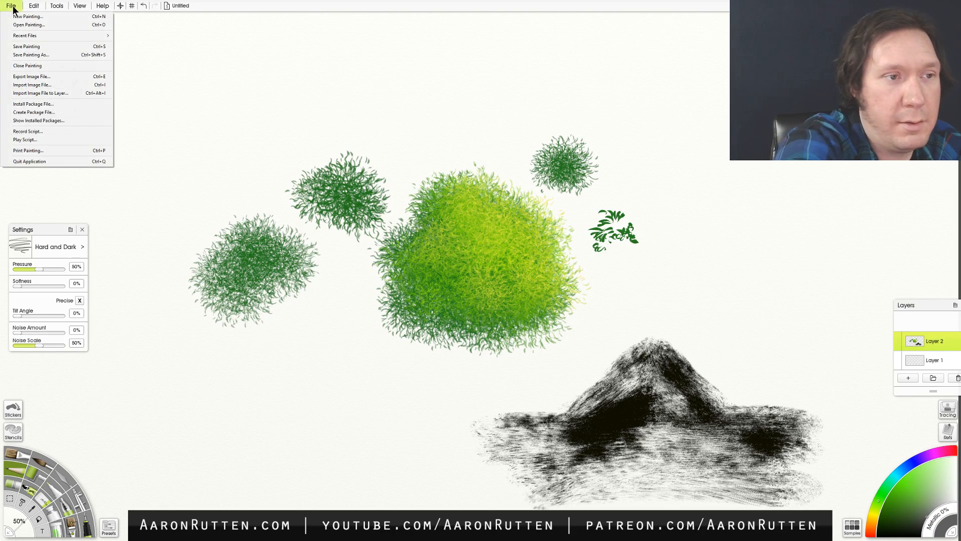
left_click(20, 15)
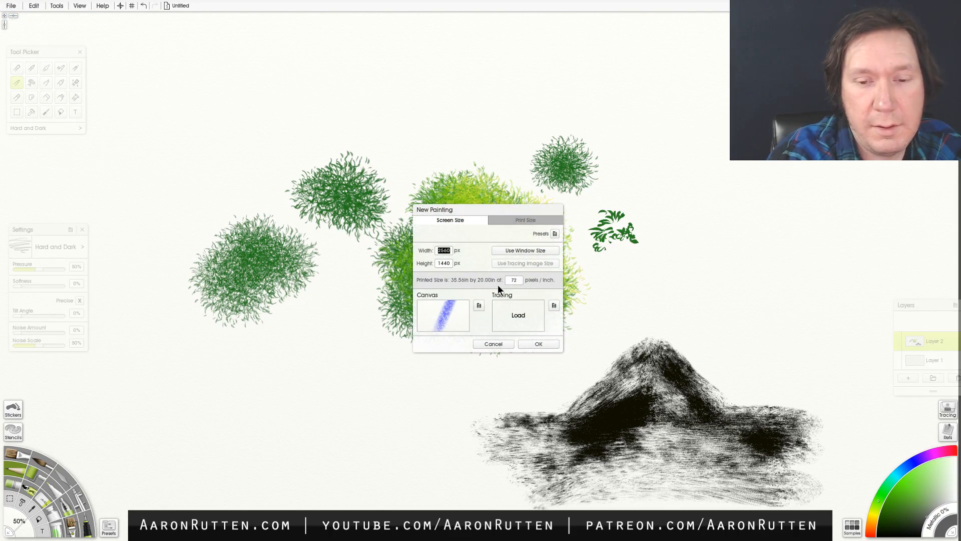
left_click(534, 344)
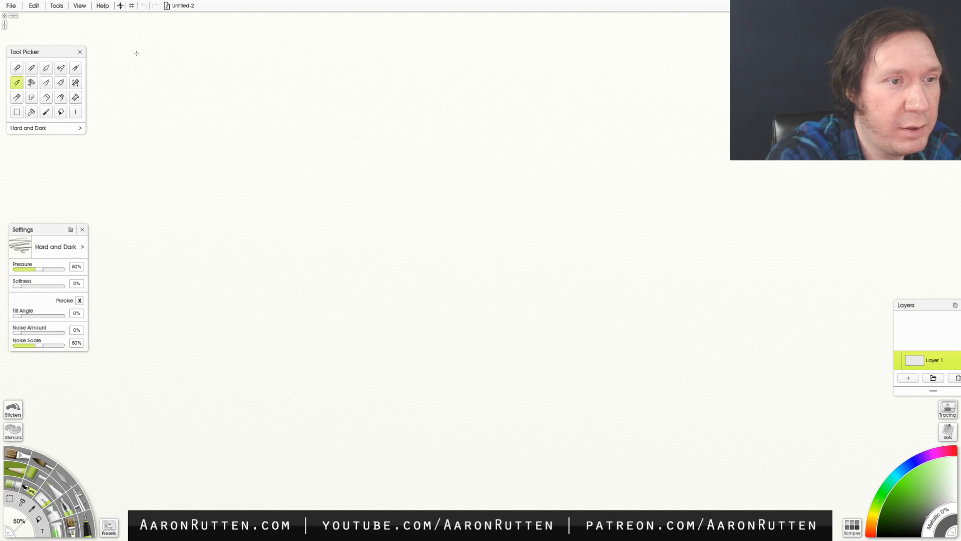
left_click(80, 53)
left_click(82, 229)
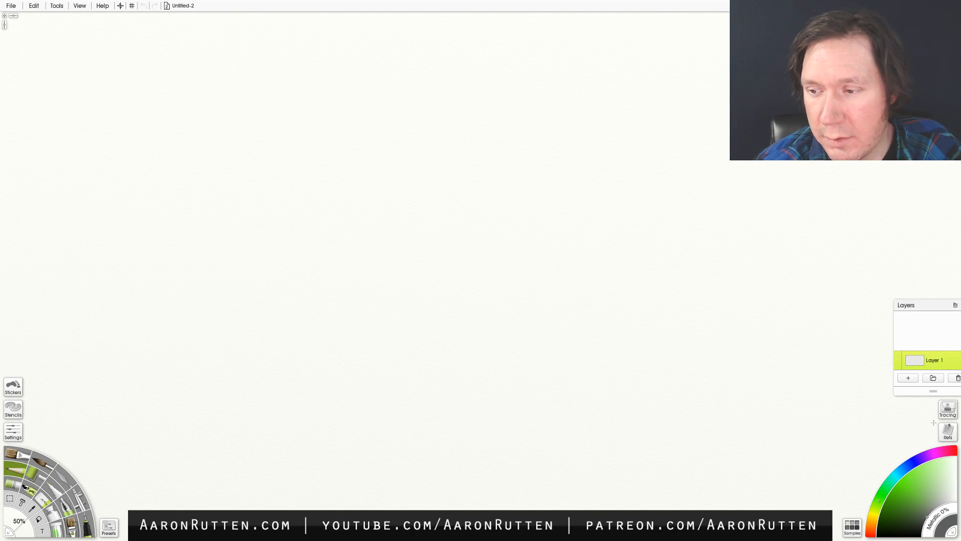
- Rename Layer 1 as sky
double_click(934, 359)
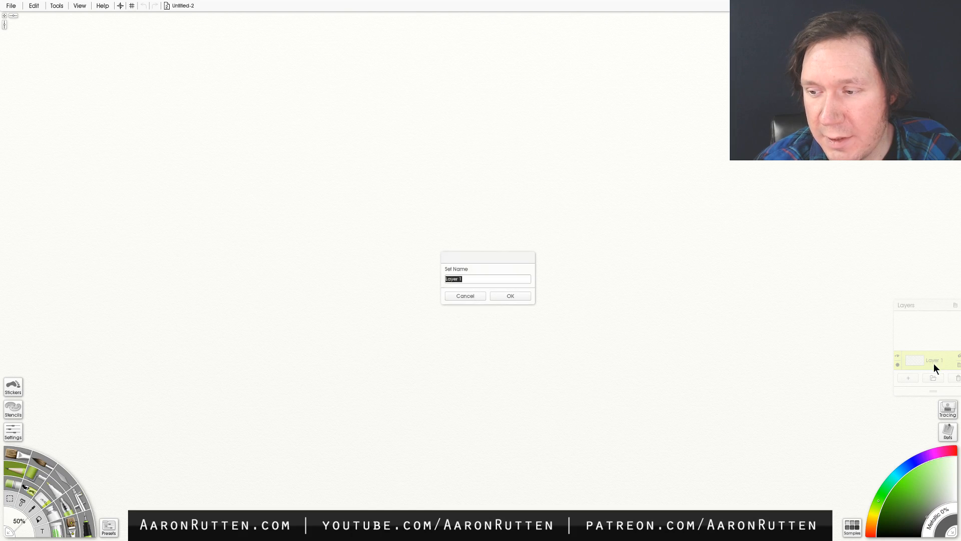
type("s")
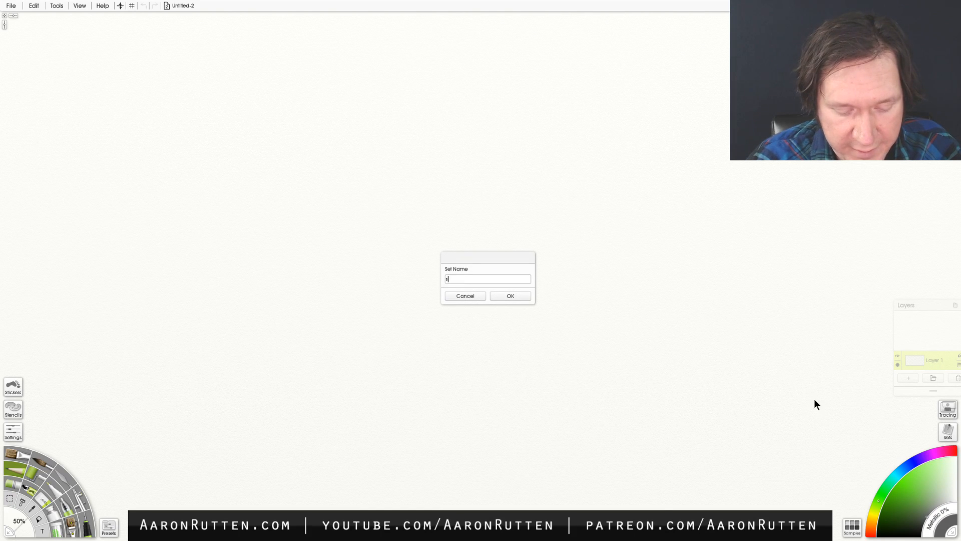
type("ky")
key("Return")
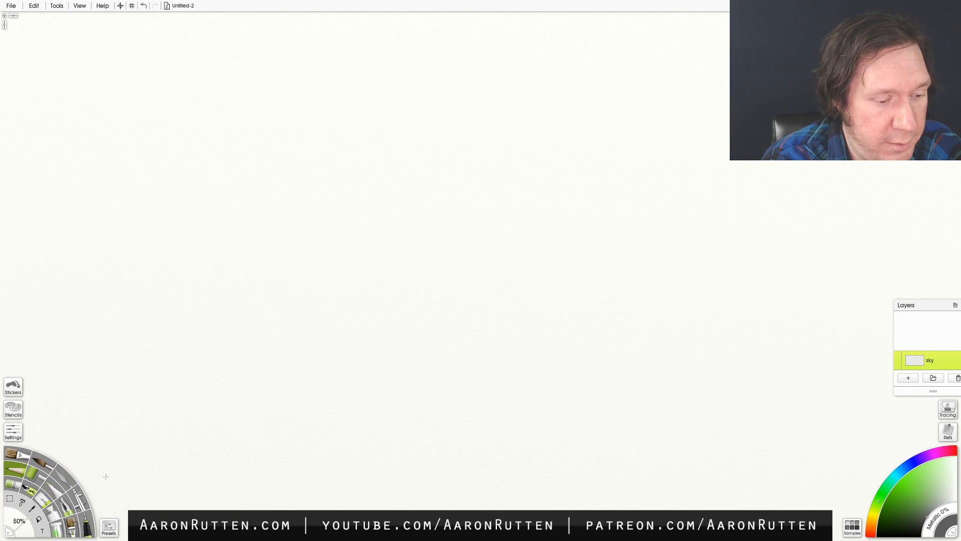
- Fill the sky layer with a light blue
left_click(38, 518)
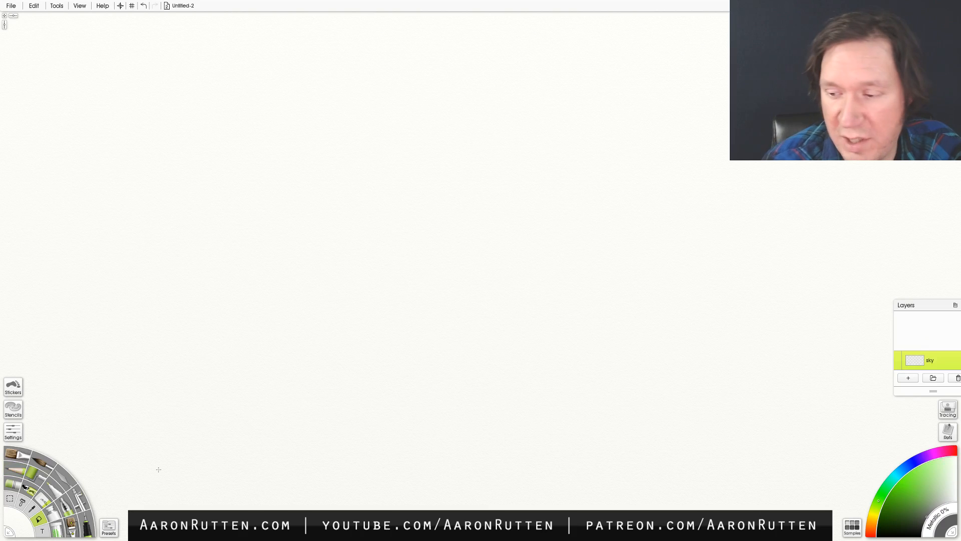
left_click(902, 469)
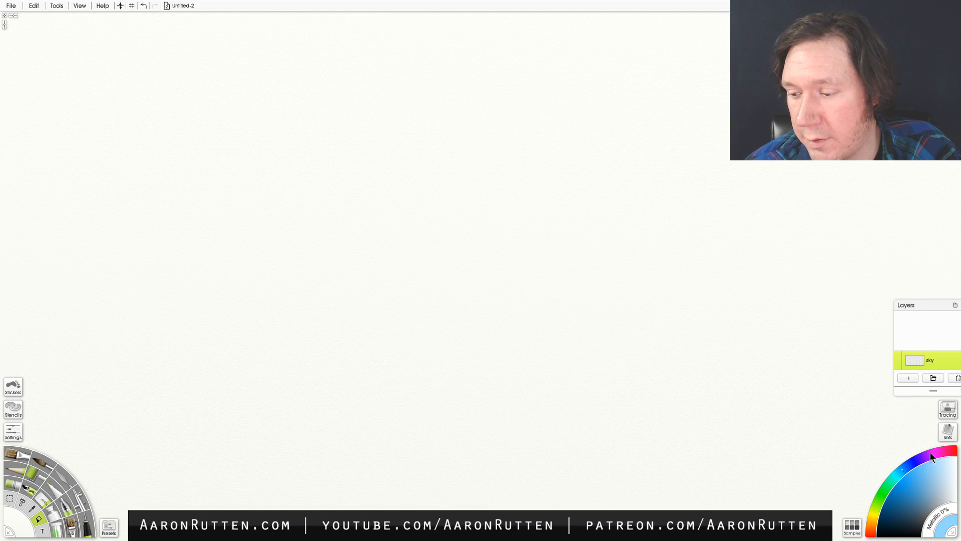
left_click(695, 383)
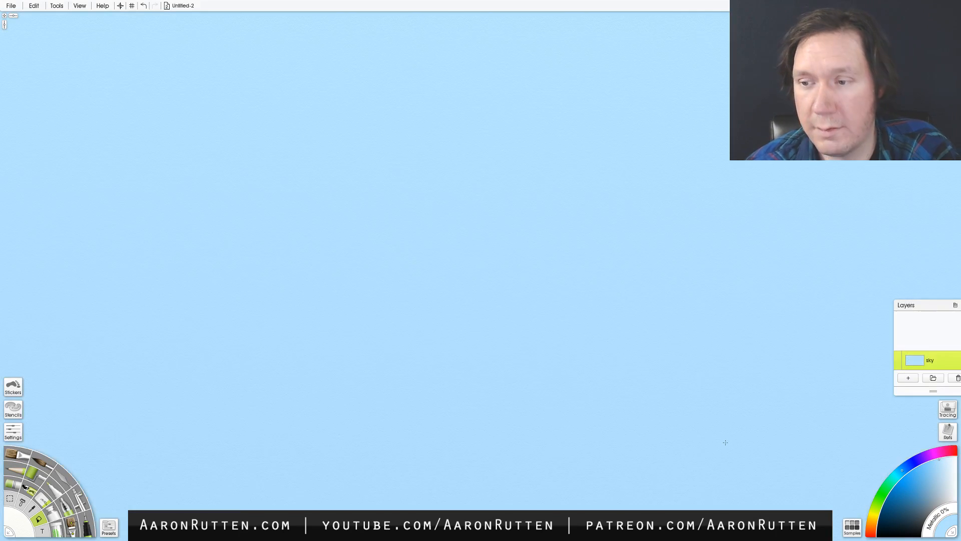
- Adjust the blue, choose the Airbrush at a large size, sample the sky colour and test a soft stroke near the canvas centre
left_click(916, 474)
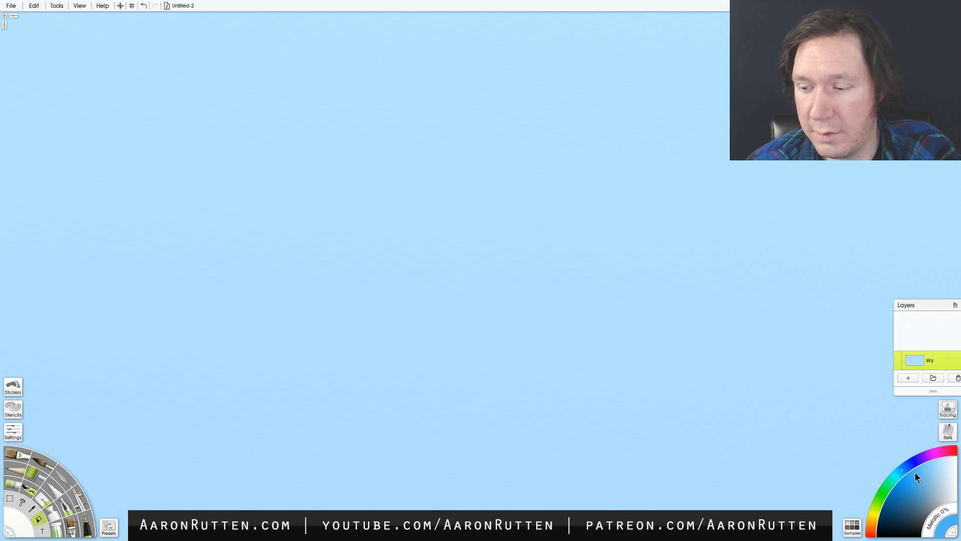
left_click(906, 468)
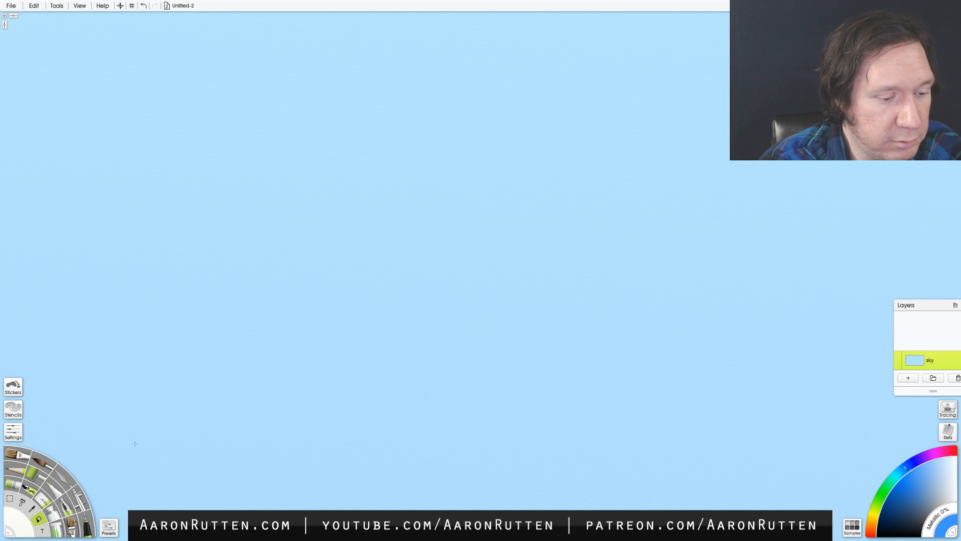
left_click(75, 498)
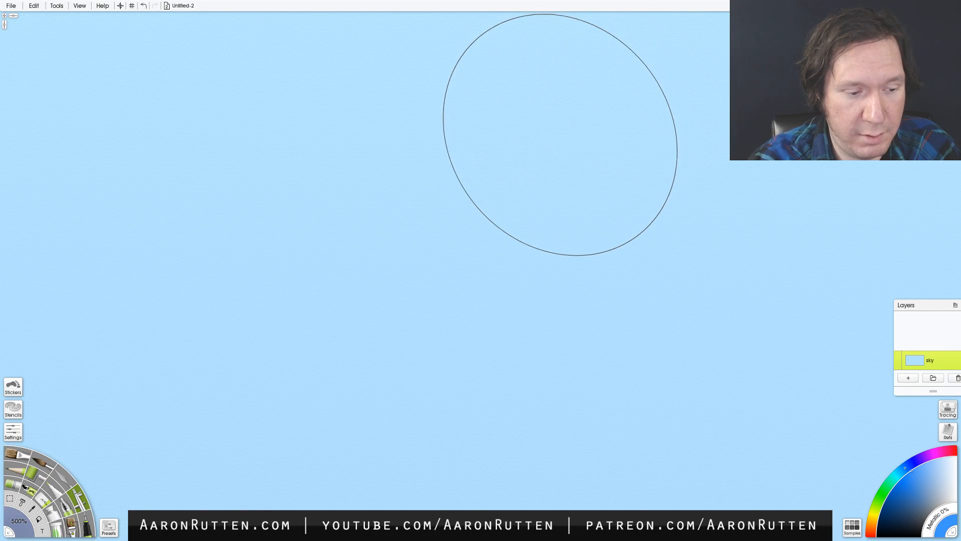
left_click(559, 243, "alt")
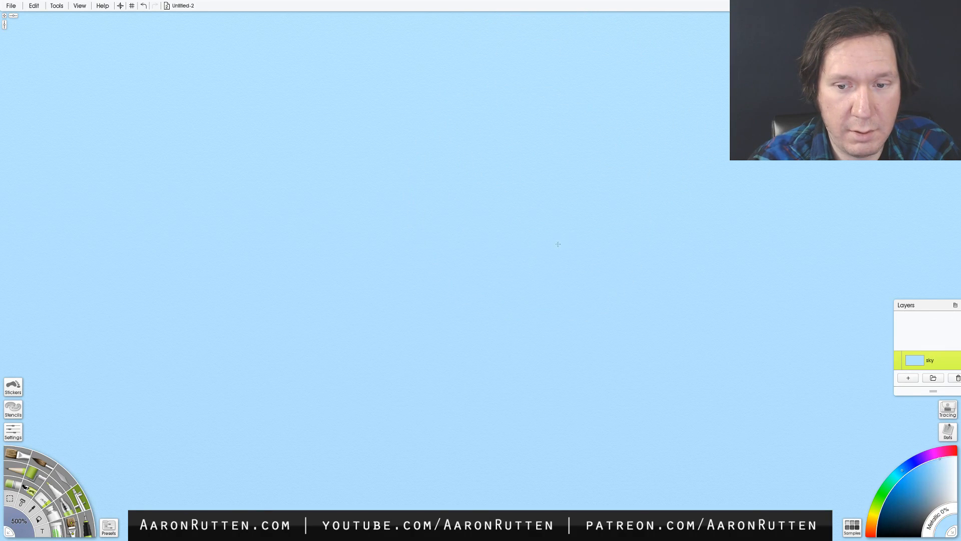
left_click_drag(486, 264, 428, 275)
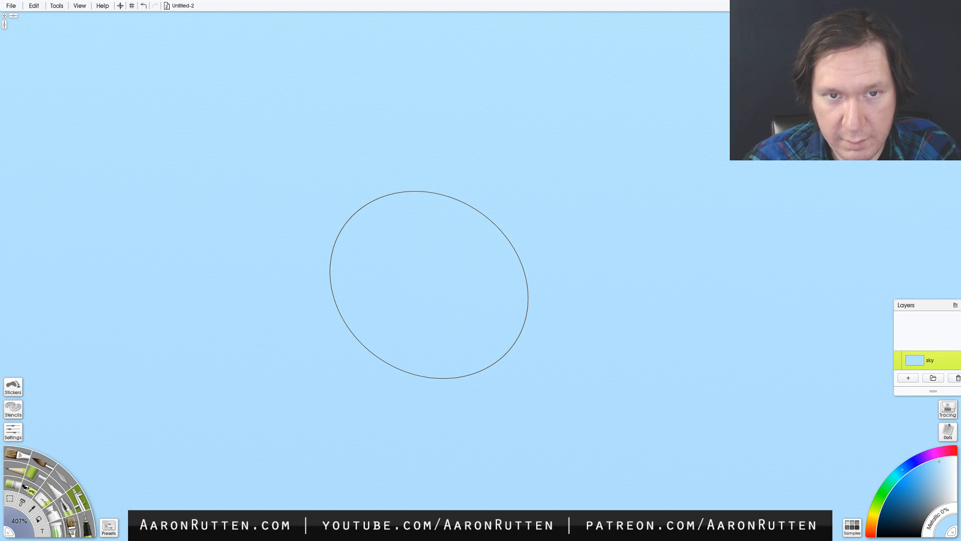
left_click(80, 7)
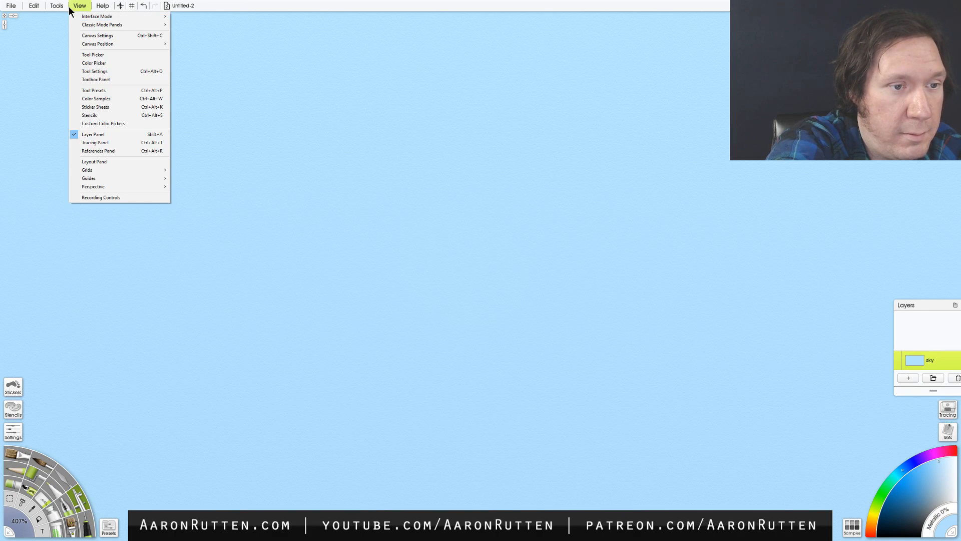
left_click(58, 8)
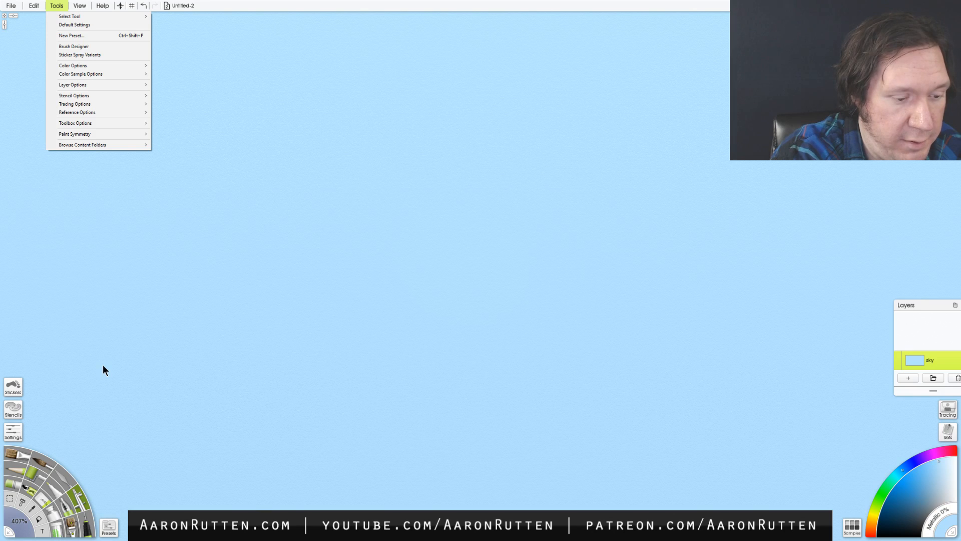
mouse_move(143, 90)
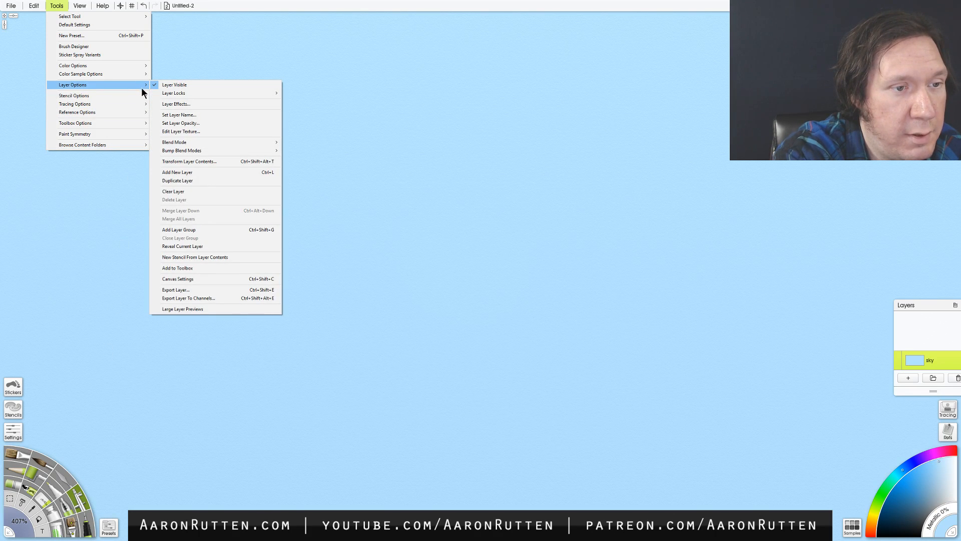
left_click(211, 6)
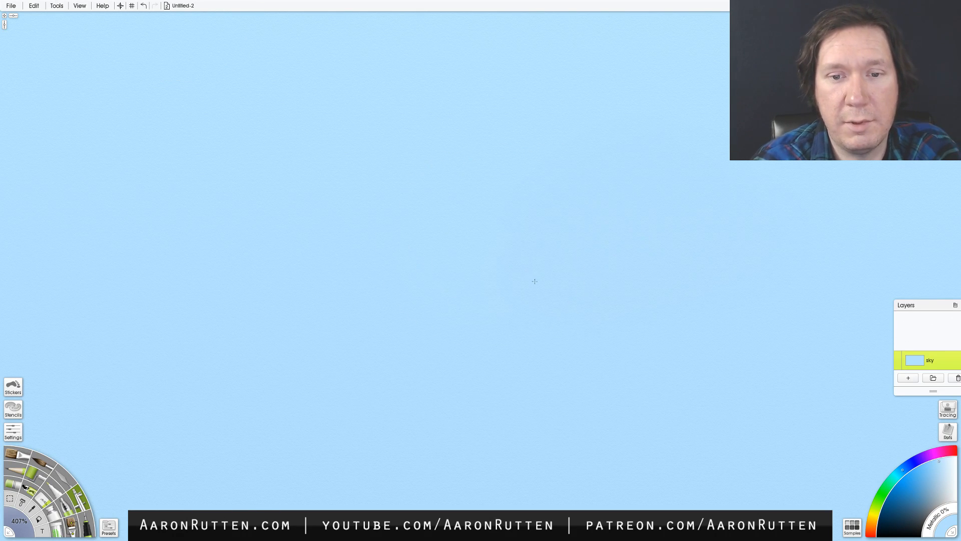
- Review the Input Device preferences, including the tablet and multitouch options, and close the preferences
left_click(11, 5)
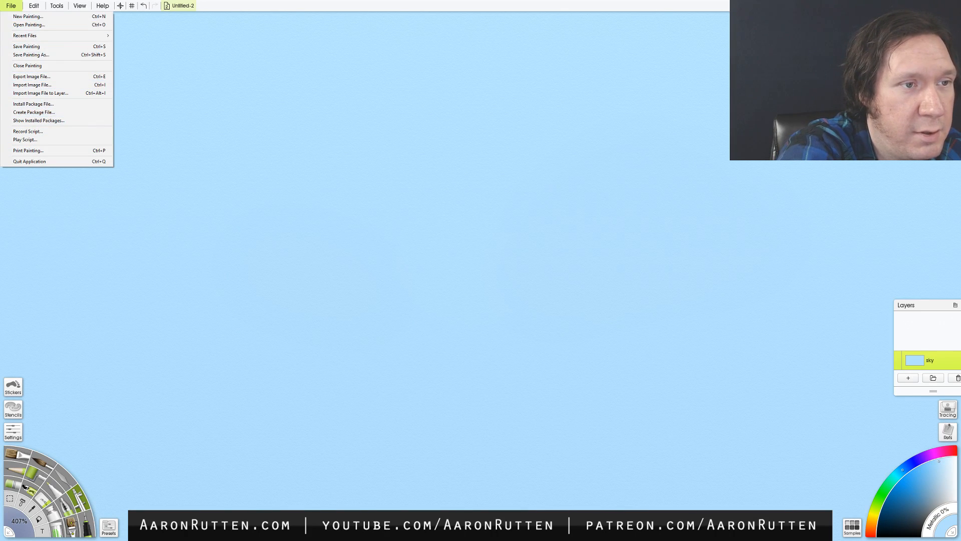
mouse_move(34, 5)
left_click(50, 239)
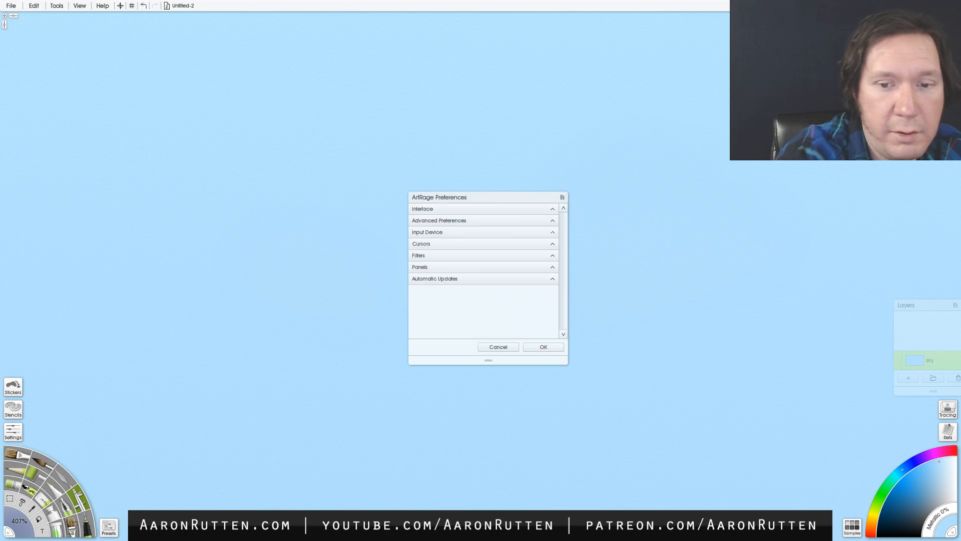
left_click(484, 232)
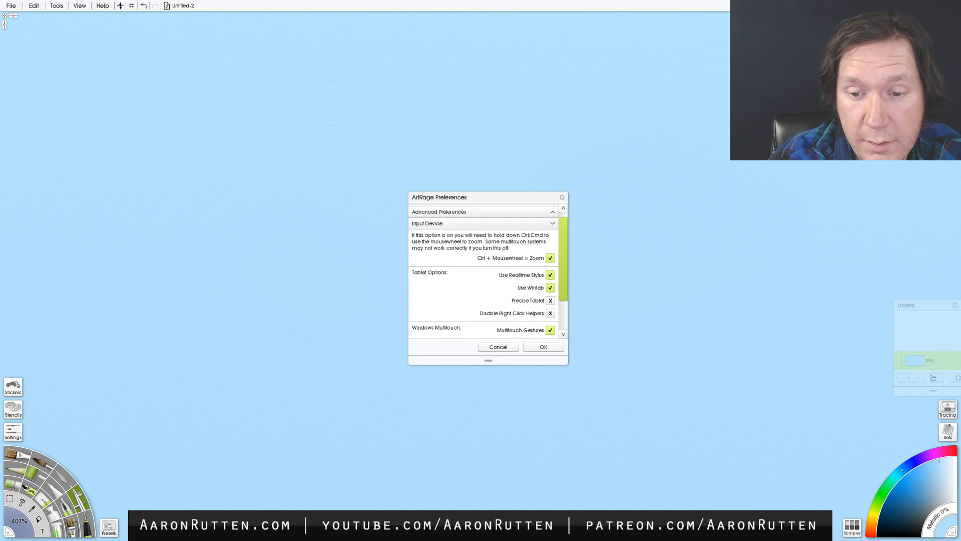
scroll(484, 270, "down", 3)
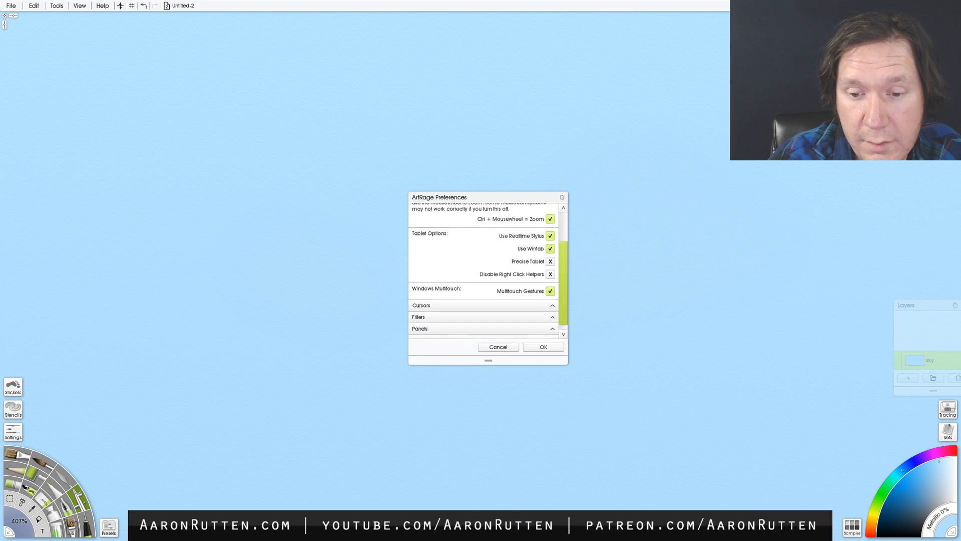
left_click(544, 347)
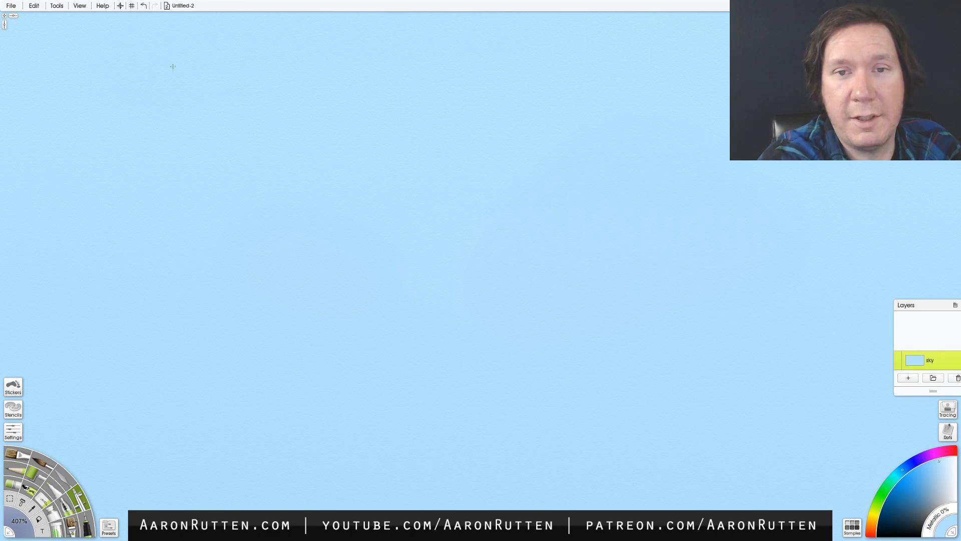
- Choose a deeper, saturated blue and try an Airbrush dab on the upper right of the sky, undoing it
left_click(905, 475)
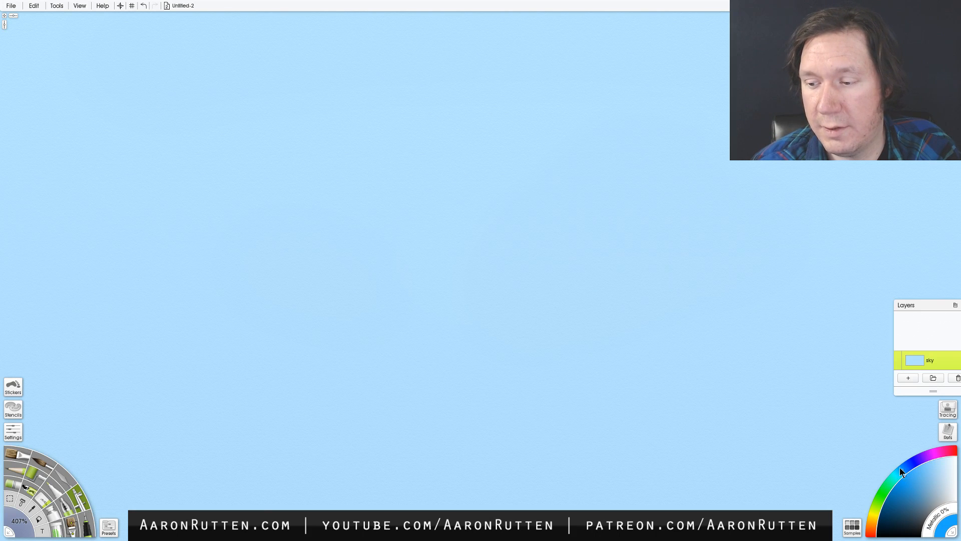
left_click(906, 466)
left_click(783, 15)
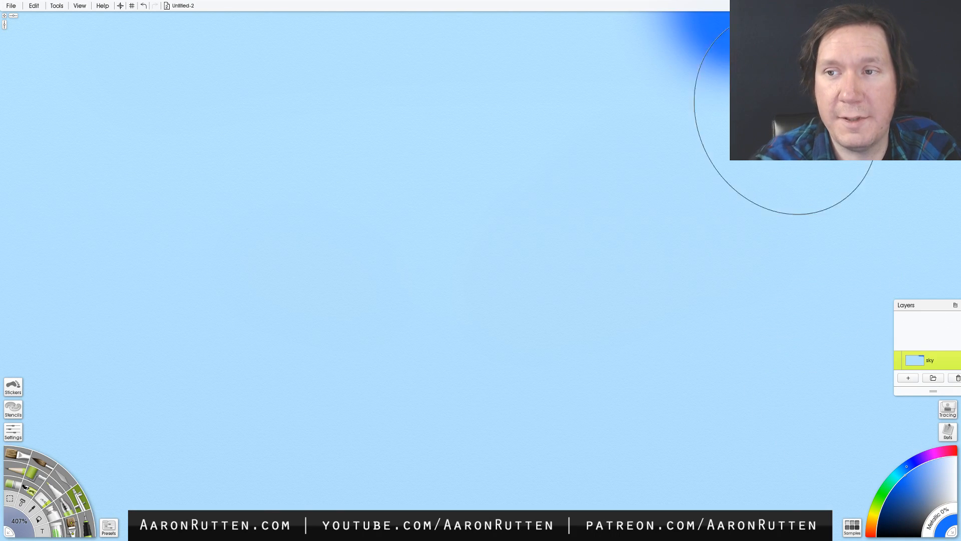
key("ctrl+z")
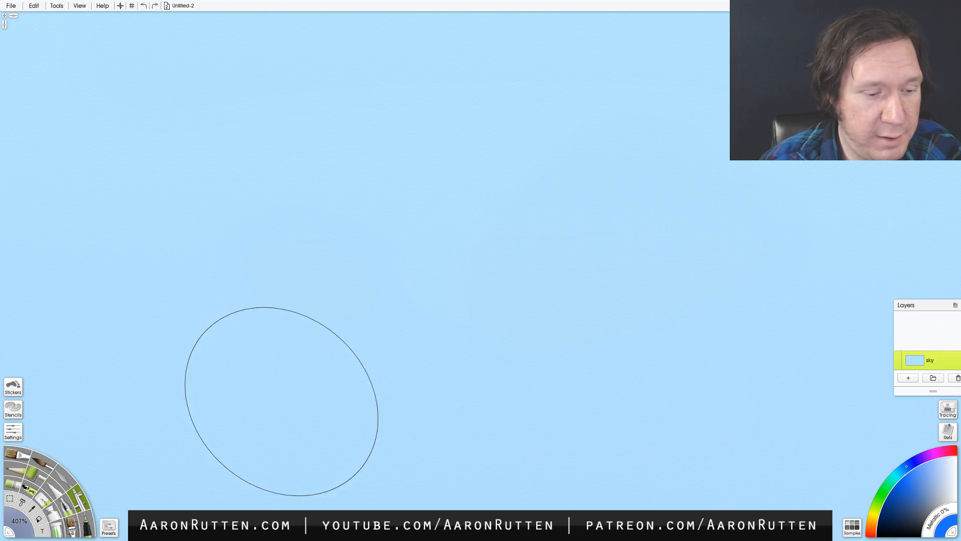
- Lower the Airbrush opacity to 33% and spray the deeper blue along the upper edge of the sky
left_click(12, 435)
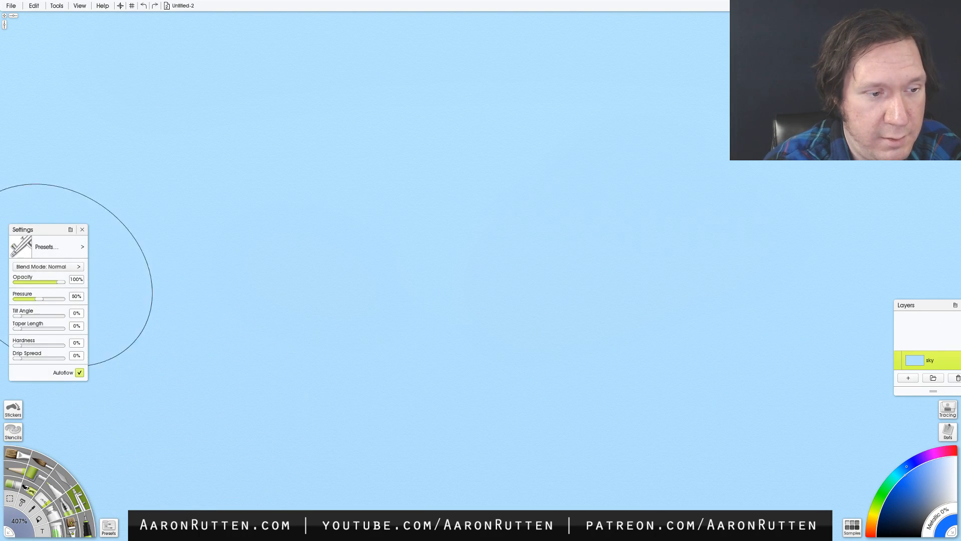
left_click_drag(42, 282, 19, 282)
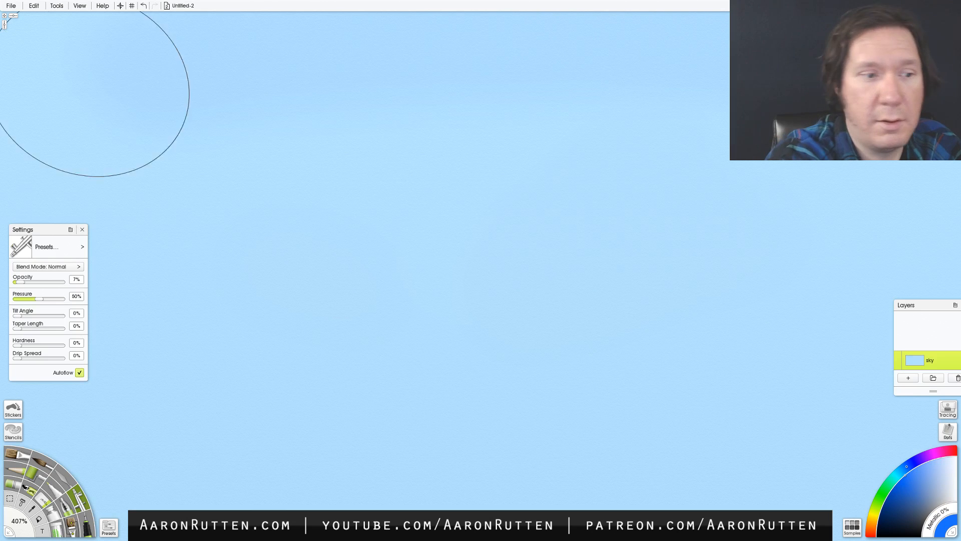
left_click(31, 282)
mouse_move(235, 25)
left_mouse_down()
mouse_move(881, 35)
mouse_move(120, 35)
mouse_move(196, 45)
left_mouse_up()
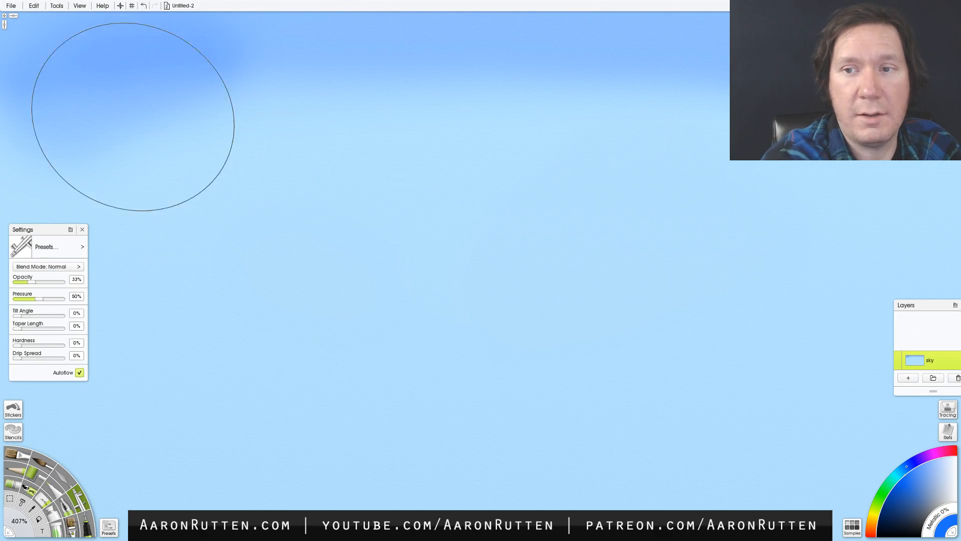
left_click(82, 229)
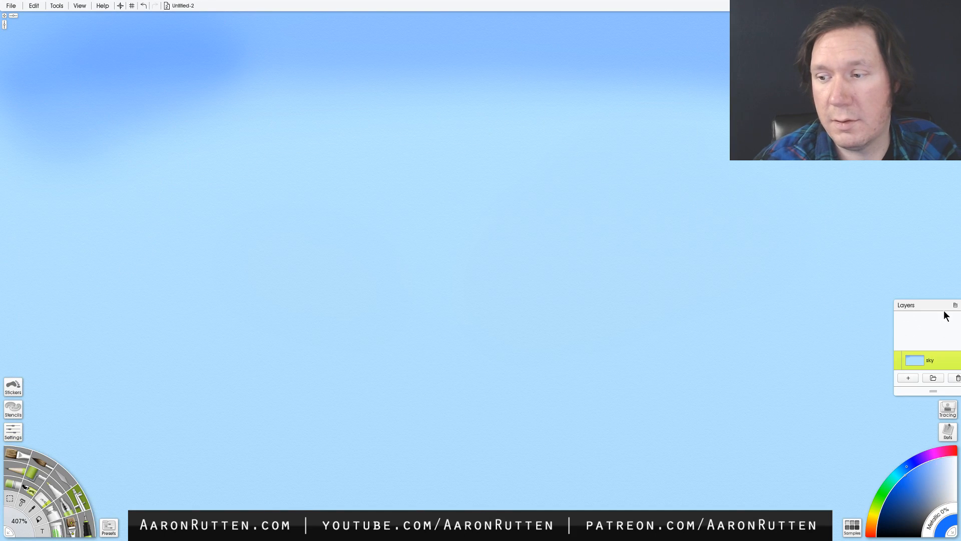
- Build up the deeper blue with broad airbrush strokes over the upper two thirds of the sky, keeping the top darkest
mouse_move(751, 115)
left_mouse_down()
mouse_move(385, 120)
mouse_move(24, 156)
left_mouse_up()
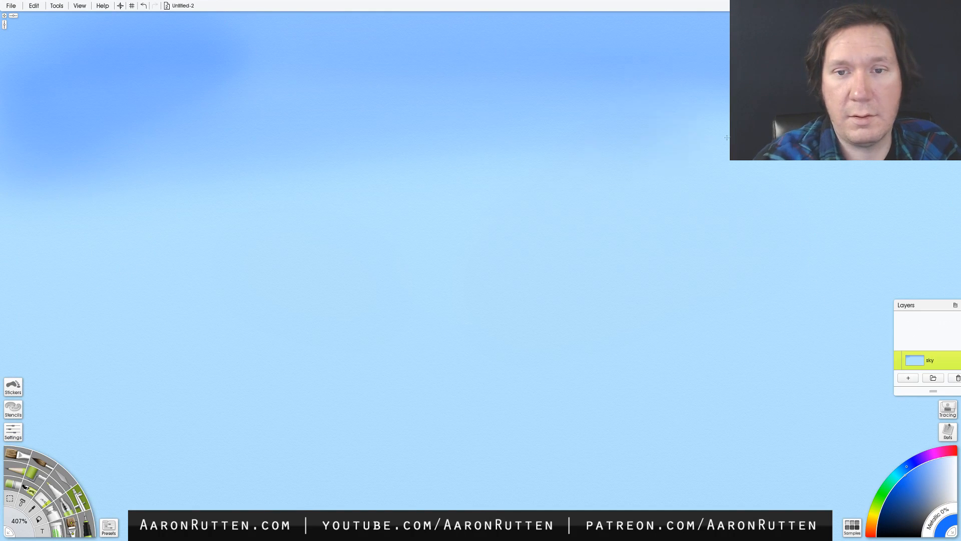
mouse_move(727, 137)
left_mouse_down()
mouse_move(841, 215)
mouse_move(75, 210)
mouse_move(955, 265)
mouse_move(318, 280)
mouse_move(45, 318)
left_mouse_up()
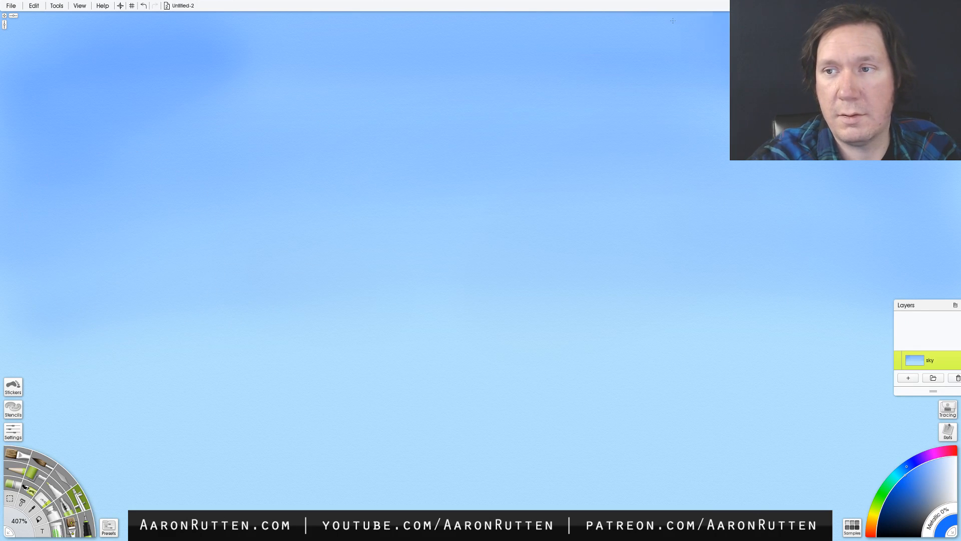
mouse_move(673, 21)
left_mouse_down()
mouse_move(550, 35)
mouse_move(20, 55)
mouse_move(1, 75)
mouse_move(670, 90)
mouse_move(190, 166)
left_mouse_up()
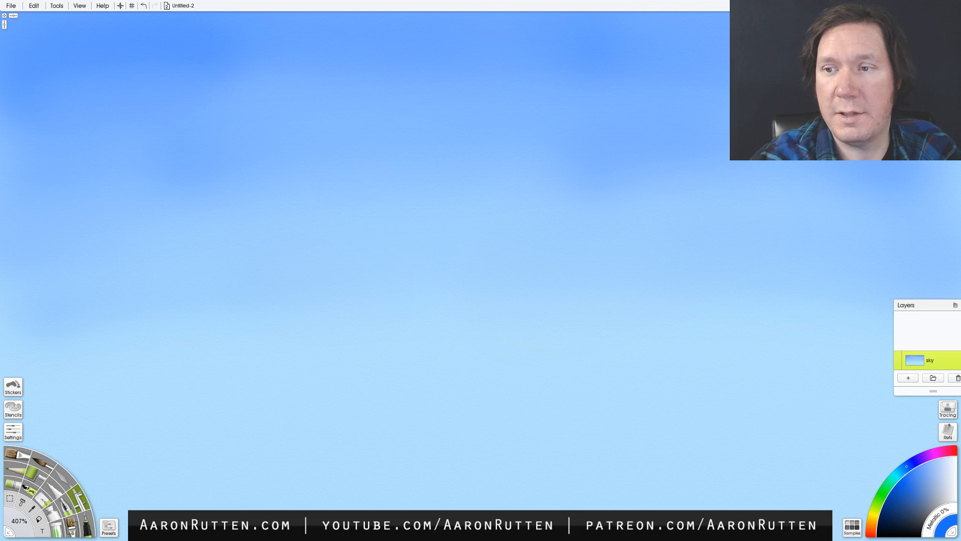
mouse_move(115, 216)
left_mouse_down()
mouse_move(793, 266)
mouse_move(484, 252)
mouse_move(58, 273)
mouse_move(180, 315)
mouse_move(746, 317)
mouse_move(844, 345)
mouse_move(400, 332)
mouse_move(88, 353)
mouse_move(236, 390)
mouse_move(881, 358)
left_mouse_up()
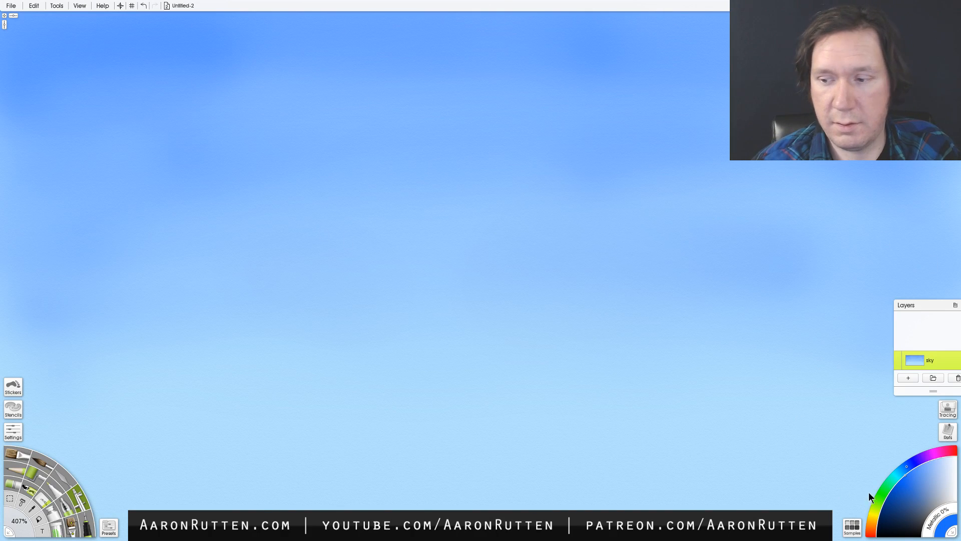
- Choose a very pale yellow and blend a soft horizon glow across the lower part of the sky
left_click_drag(935, 471, 946, 456)
left_click_drag(878, 501, 875, 511)
left_click(949, 456)
mouse_move(721, 510)
left_mouse_down()
mouse_move(335, 526)
mouse_move(193, 508)
mouse_move(862, 518)
mouse_move(648, 471)
left_mouse_up()
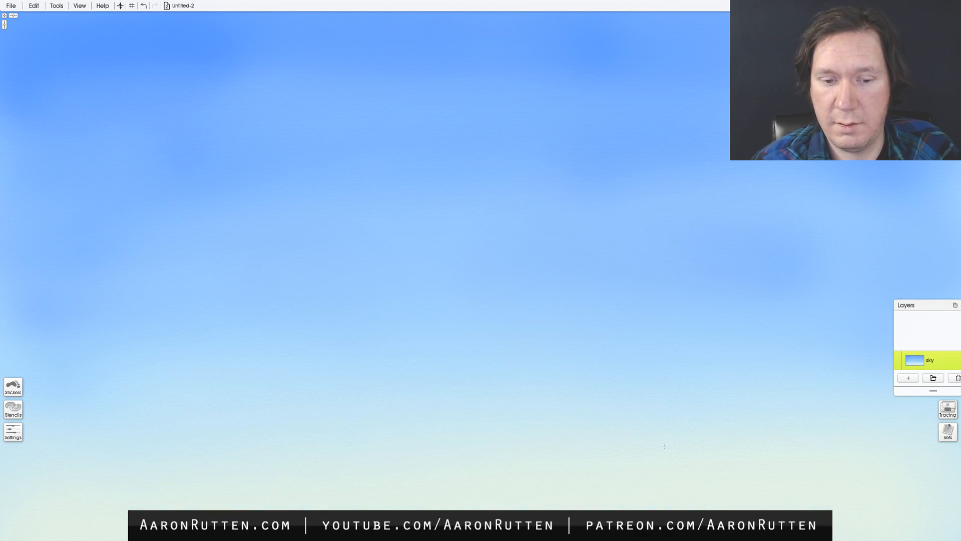
mouse_move(873, 370)
left_mouse_down()
mouse_move(251, 335)
mouse_move(292, 311)
mouse_move(855, 361)
left_mouse_up()
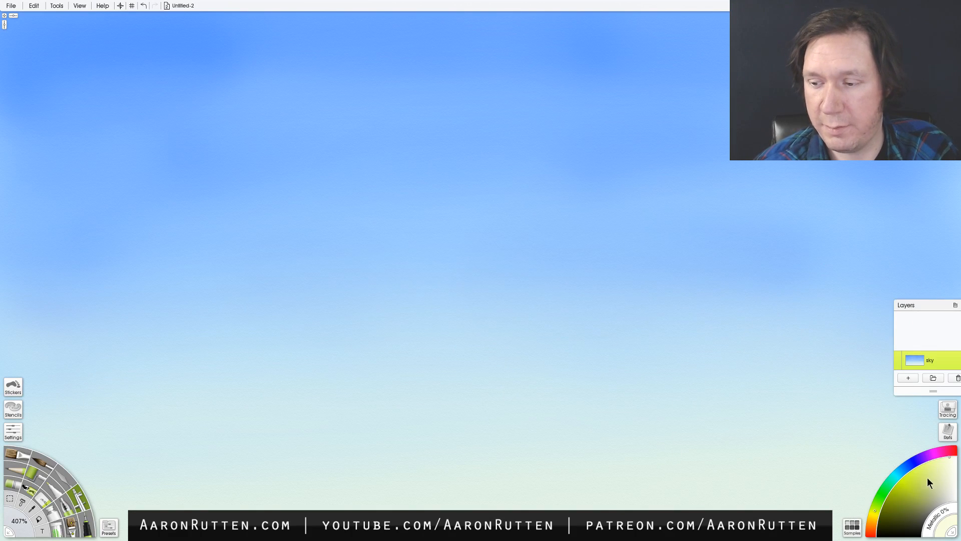
mouse_move(84, 333)
left_mouse_down()
mouse_move(562, 282)
mouse_move(672, 292)
mouse_move(8, 254)
left_mouse_up()
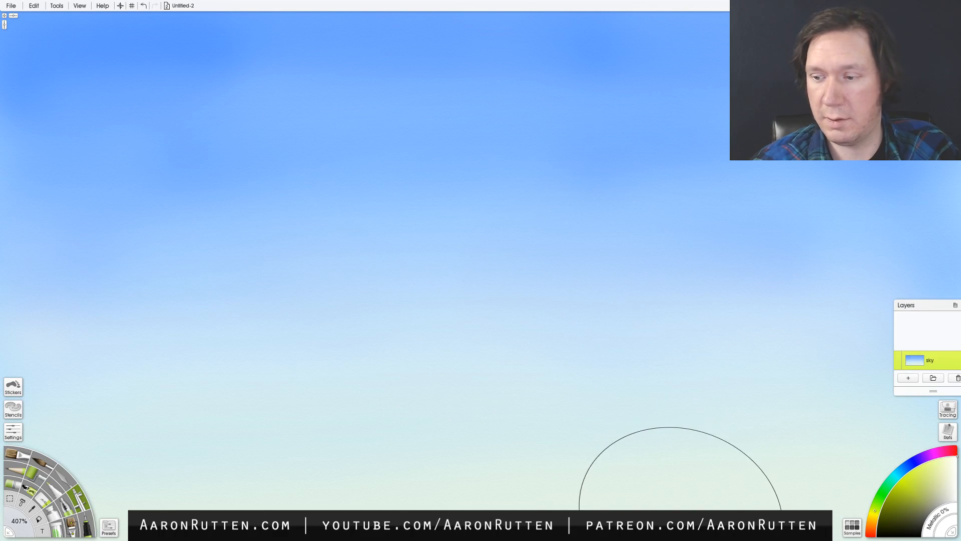
- Add a new layer above the sky and set up the Oil Brush at 106% size with a dark blue-grey colour
left_click(909, 378)
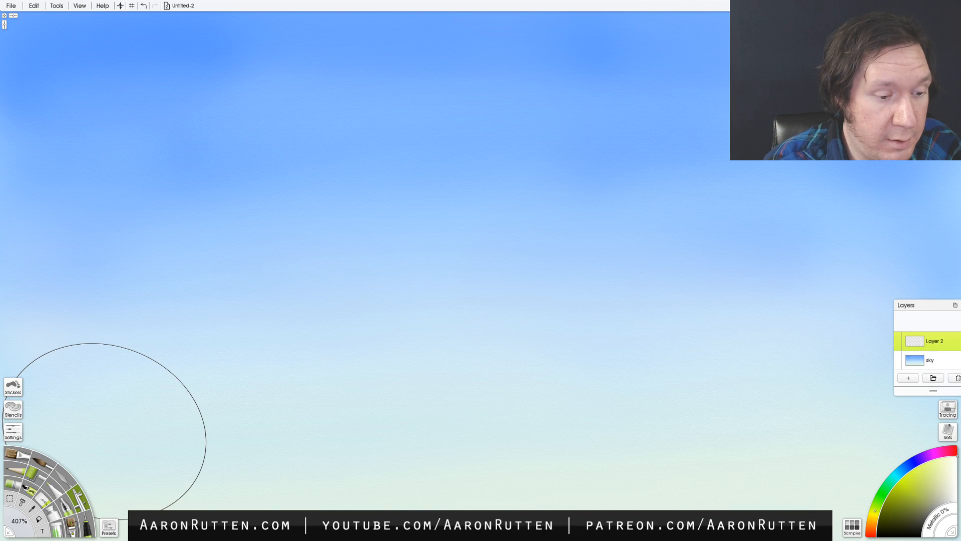
left_click(13, 452)
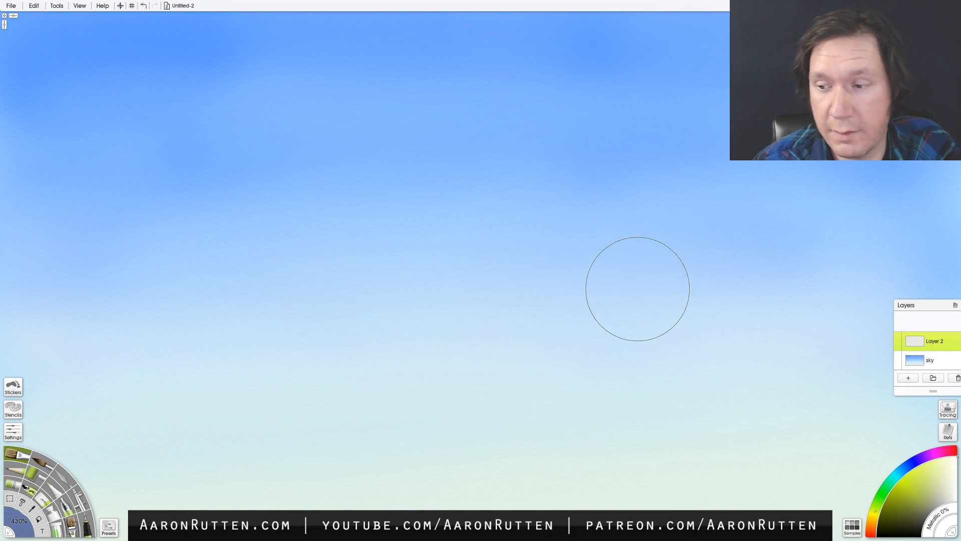
left_click_drag(584, 273, 348, 321)
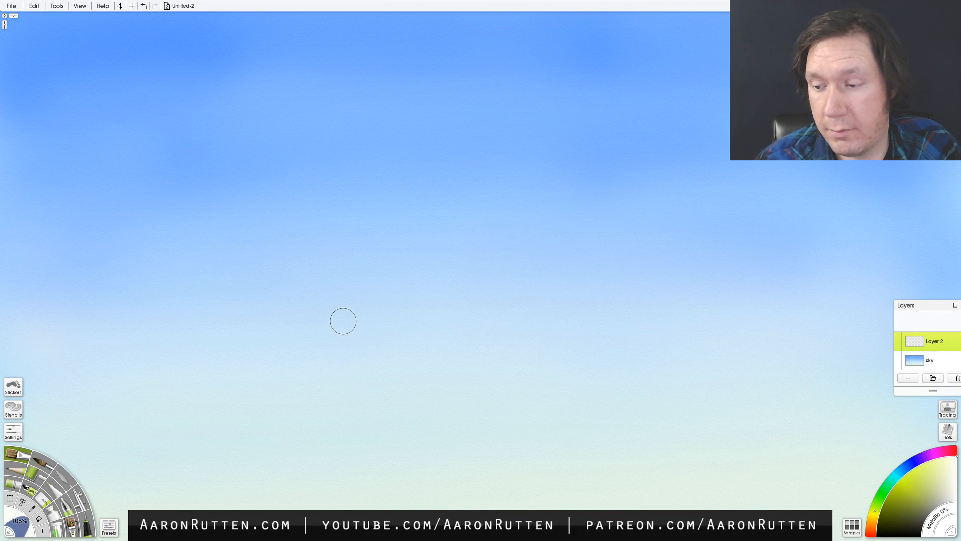
left_click_drag(900, 479, 906, 466)
left_click(918, 523)
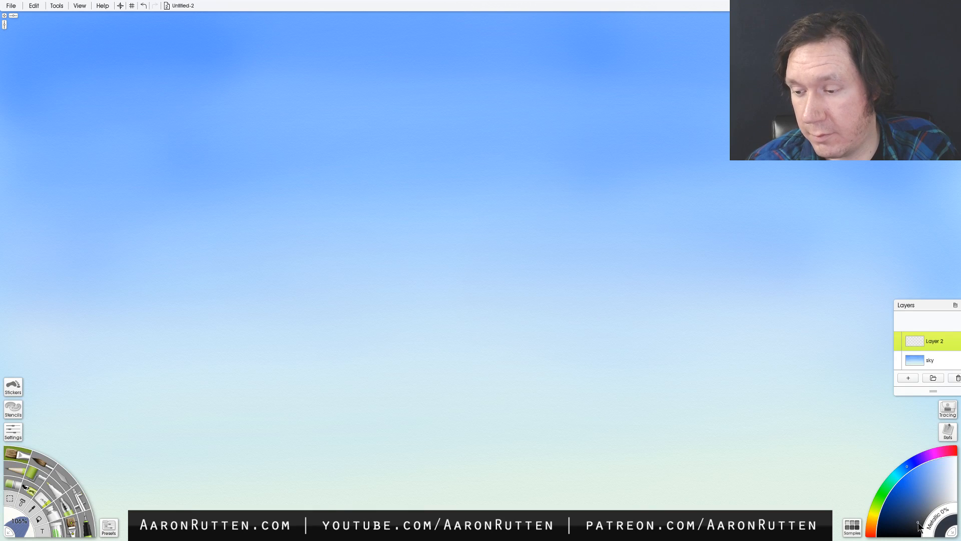
- Try broad diagonal strokes at the canvas centre, undo them, and choose a slightly lighter dark blue
left_click_drag(482, 280, 508, 258)
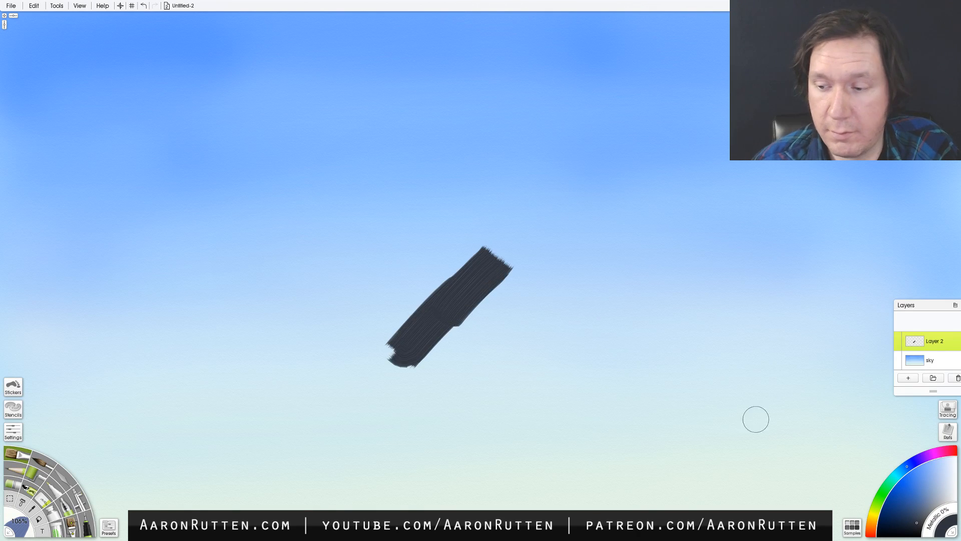
left_click(914, 515)
key("ctrl+z")
mouse_move(478, 298)
left_mouse_down()
mouse_move(462, 318)
mouse_move(497, 289)
left_mouse_up()
key("ctrl+z")
- Reduce the Oil Brush to 22% and outline a mountain peak with two descending slopes in the middle of the canvas
right_click(440, 301)
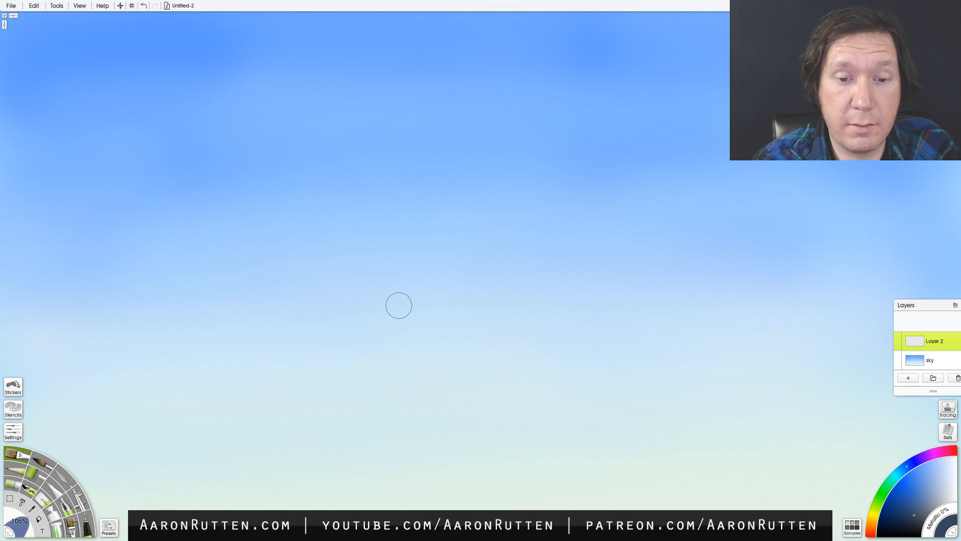
left_click_drag(431, 293, 391, 301)
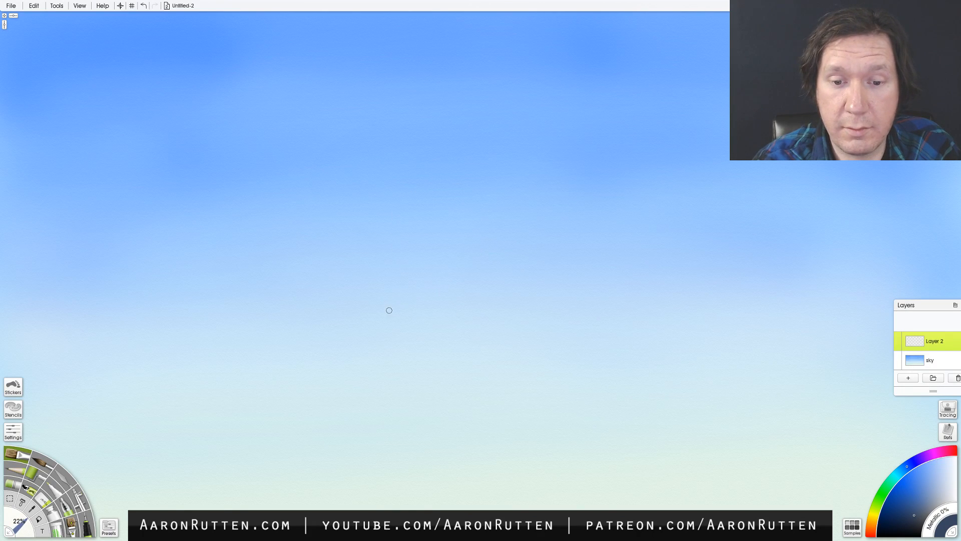
left_click_drag(325, 324, 431, 248)
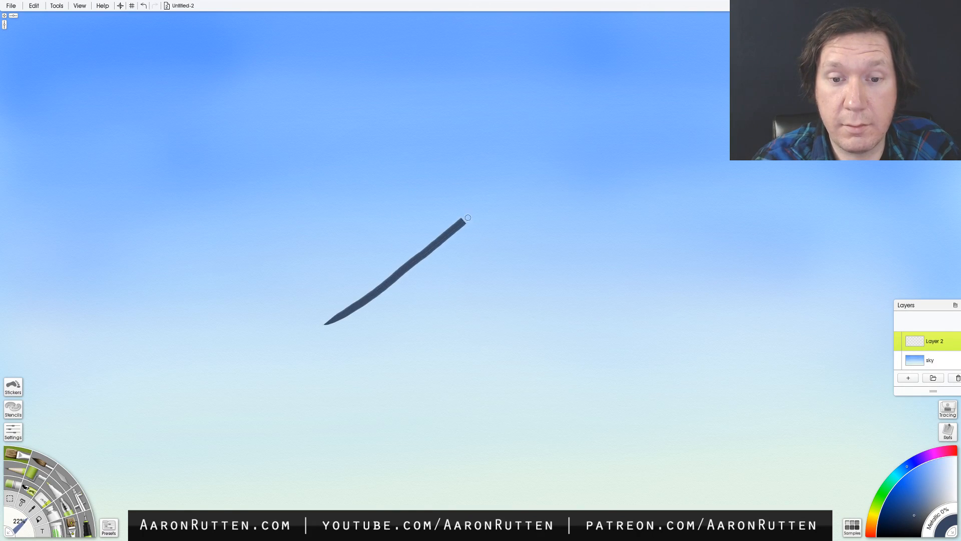
left_click_drag(486, 229, 523, 262)
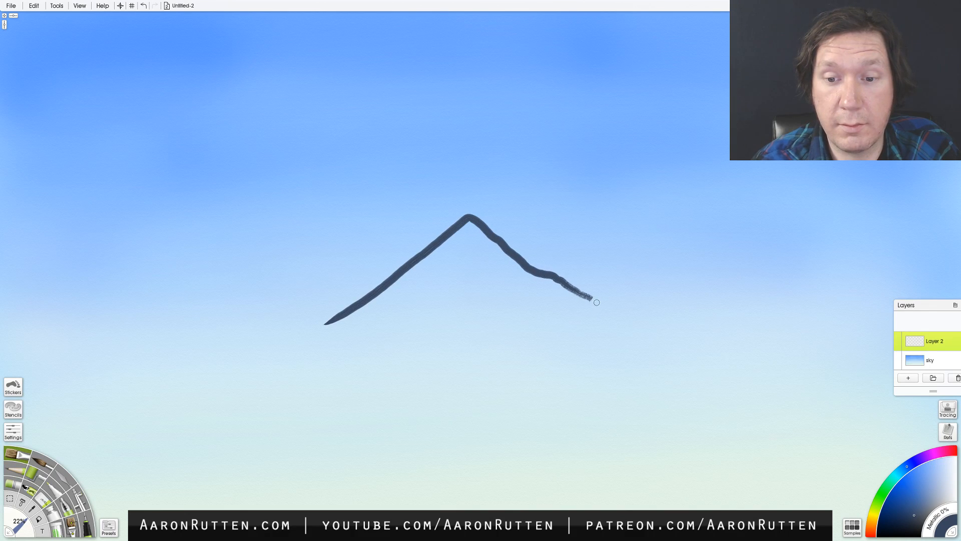
mouse_move(578, 289)
left_mouse_down()
mouse_move(637, 320)
mouse_move(549, 282)
left_mouse_up()
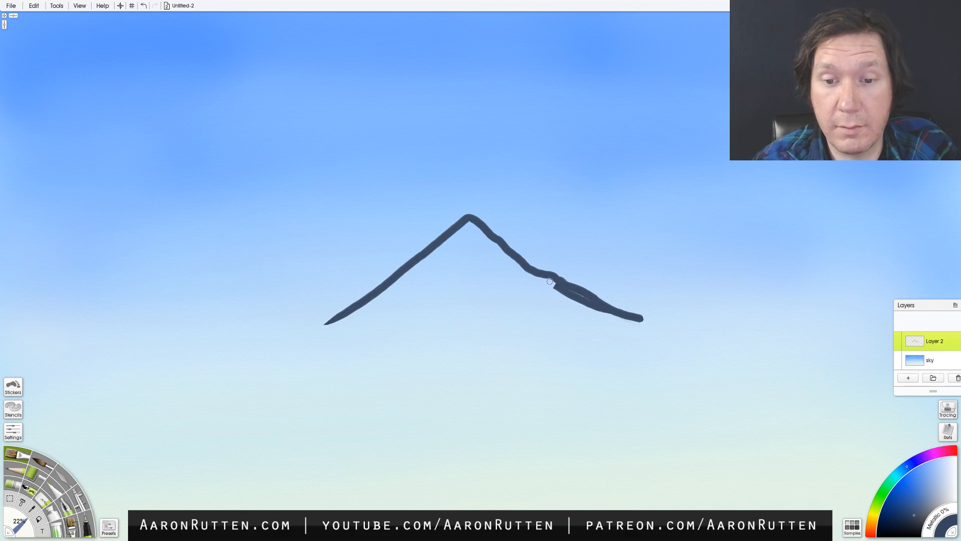
- Fill the mountain in dark blue with the Oil Brush at 57% and smear its lower edge outwards with the Palette Knife
key("j")
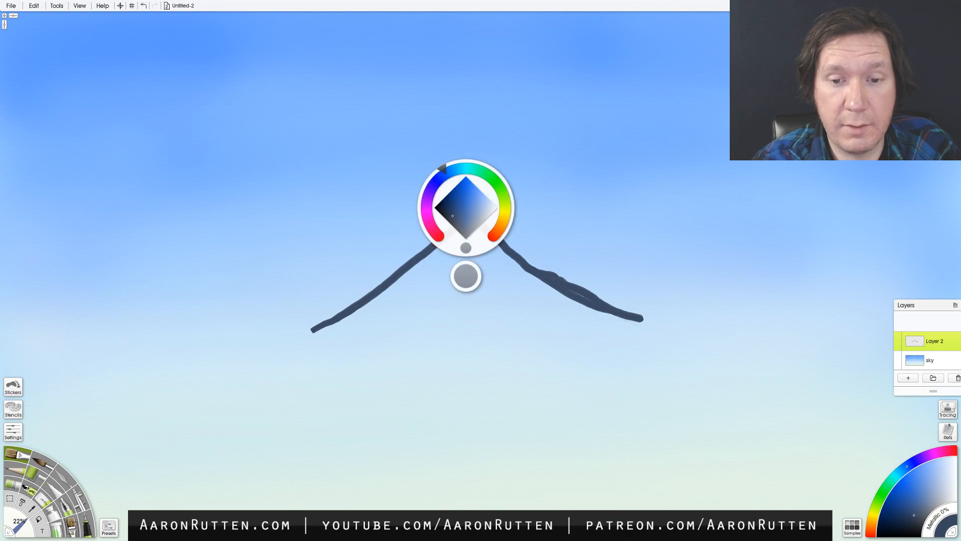
key("j")
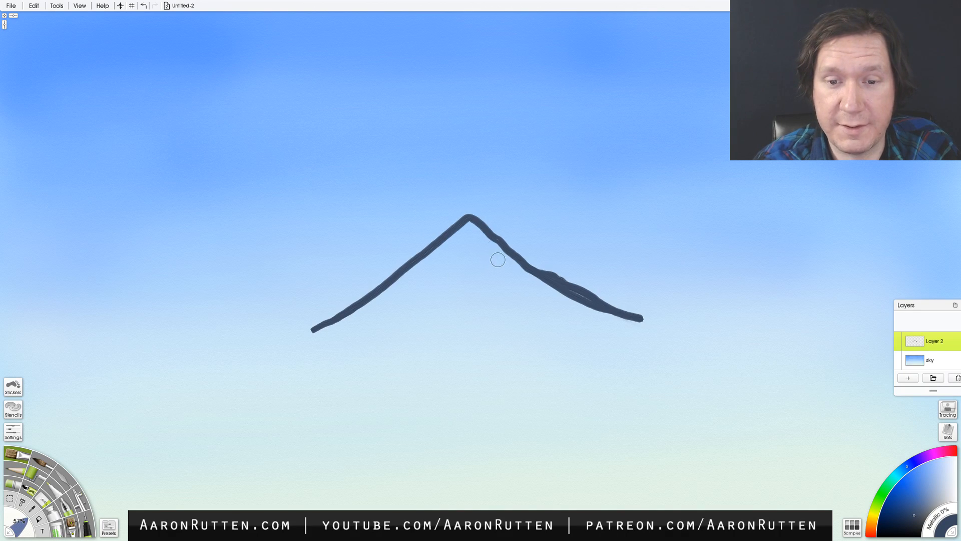
mouse_move(467, 231)
left_mouse_down()
mouse_move(367, 311)
mouse_move(438, 272)
mouse_move(420, 301)
mouse_move(481, 261)
mouse_move(479, 234)
mouse_move(567, 313)
mouse_move(542, 283)
mouse_move(623, 323)
mouse_move(541, 306)
mouse_move(472, 277)
mouse_move(425, 329)
mouse_move(431, 300)
mouse_move(392, 319)
mouse_move(415, 298)
mouse_move(345, 334)
mouse_move(388, 305)
mouse_move(415, 330)
mouse_move(505, 315)
mouse_move(605, 333)
mouse_move(631, 325)
left_mouse_up()
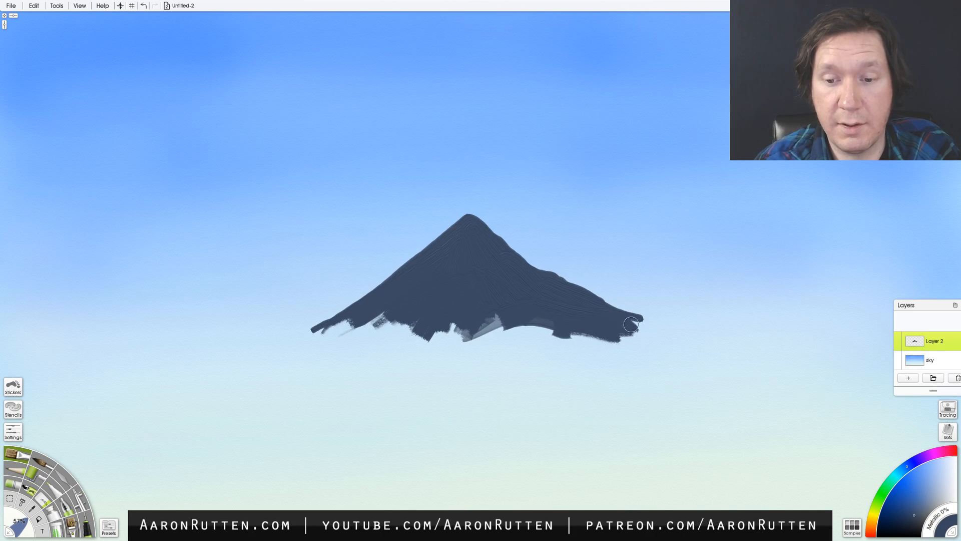
left_click(75, 472)
mouse_move(361, 322)
left_mouse_down()
mouse_move(402, 317)
mouse_move(369, 354)
mouse_move(418, 310)
mouse_move(422, 318)
mouse_move(349, 331)
mouse_move(392, 311)
mouse_move(356, 330)
mouse_move(372, 309)
mouse_move(336, 340)
mouse_move(312, 344)
mouse_move(431, 315)
mouse_move(443, 338)
mouse_move(499, 313)
mouse_move(571, 349)
mouse_move(601, 346)
mouse_move(593, 326)
mouse_move(655, 332)
mouse_move(584, 321)
left_mouse_up()
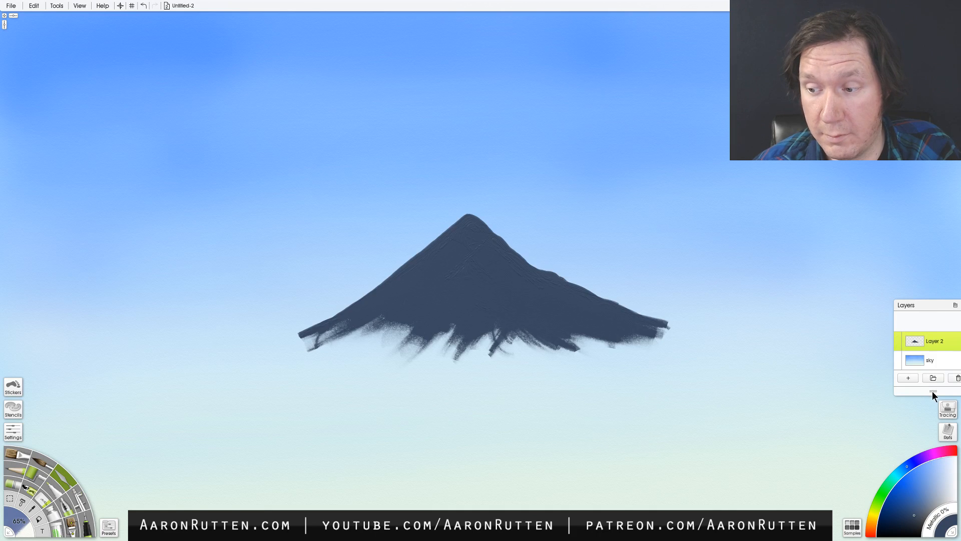
- Move the Layers panel higher and extend its height to make room for more layers
left_click_drag(932, 392, 930, 447)
left_click_drag(932, 305, 926, 172)
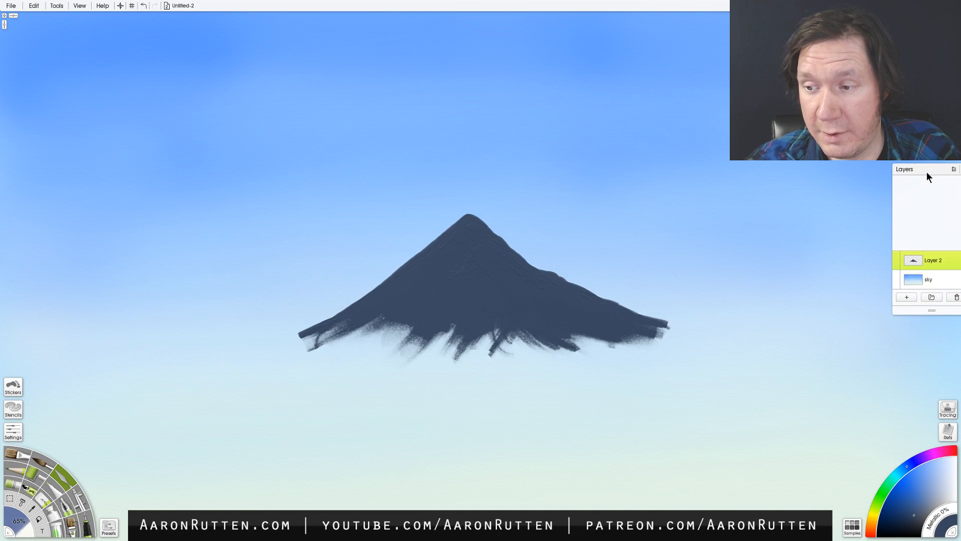
left_click_drag(931, 311, 929, 367)
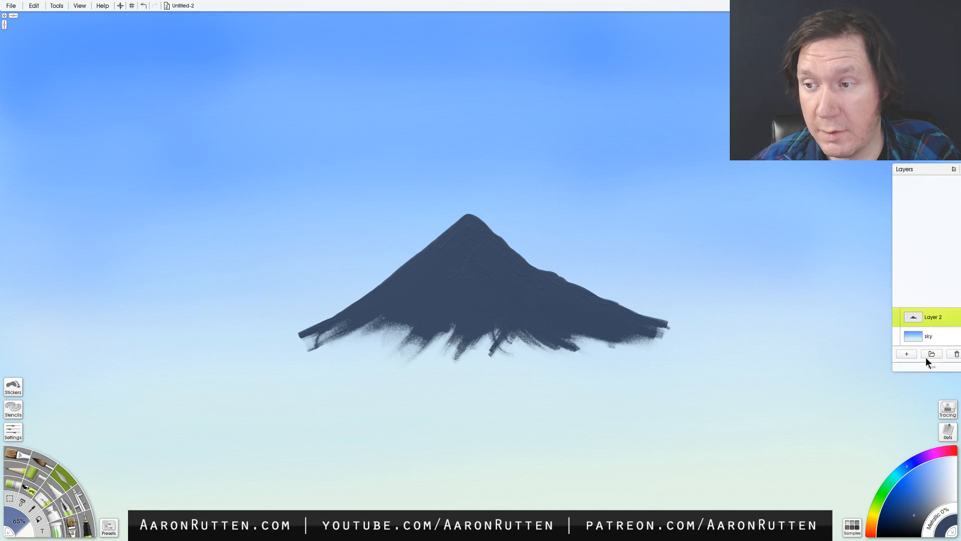
- Move the Layers panel slightly higher and lock the transparency of Layer 2
left_click_drag(929, 168, 929, 154)
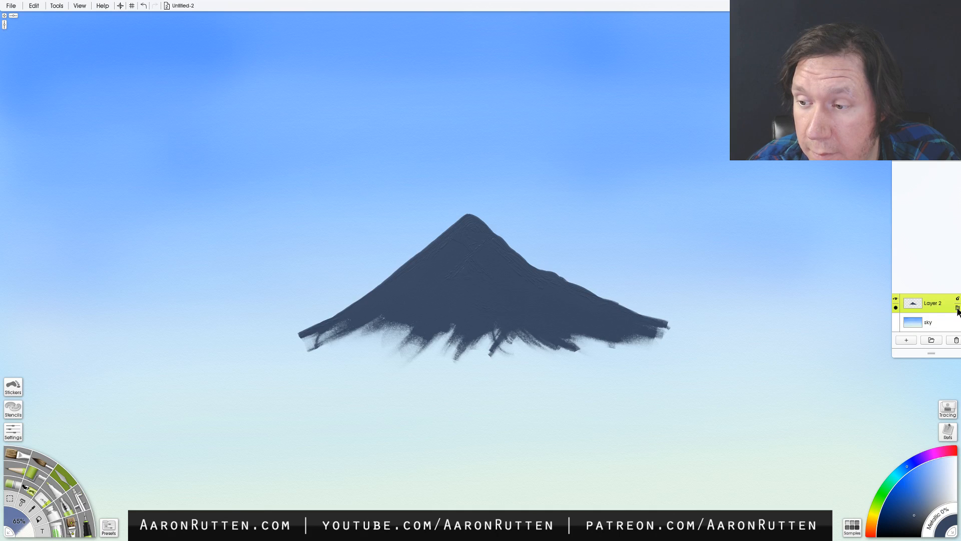
left_click(958, 303)
left_click(950, 310)
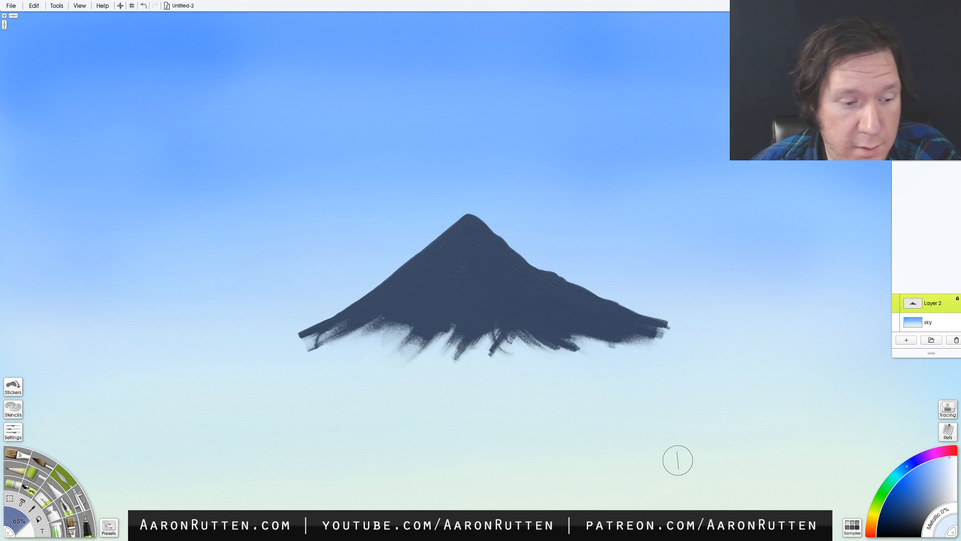
- Load the Sav Bristle Worn preset for the Custom Brush and test a white stroke across the mountain peak, undoing it
left_click(73, 525)
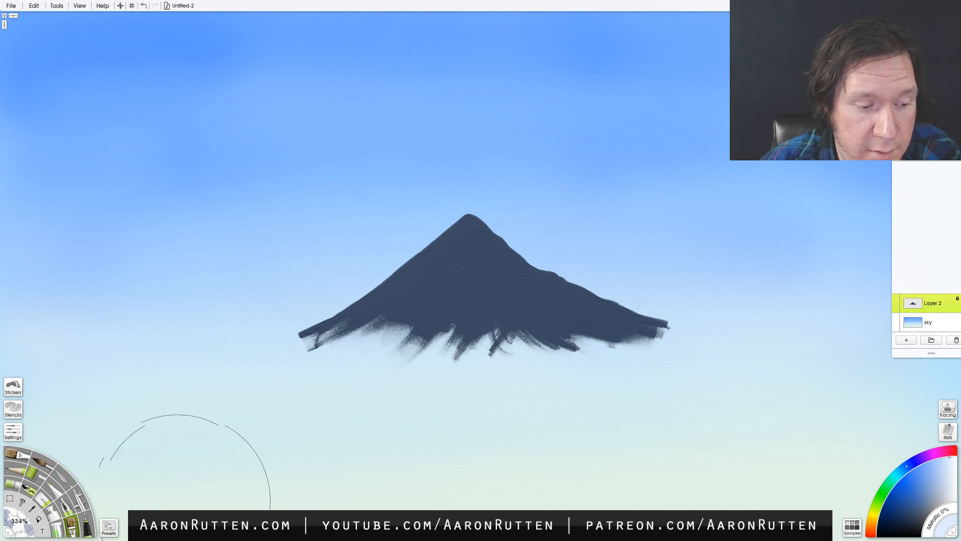
left_click(21, 523)
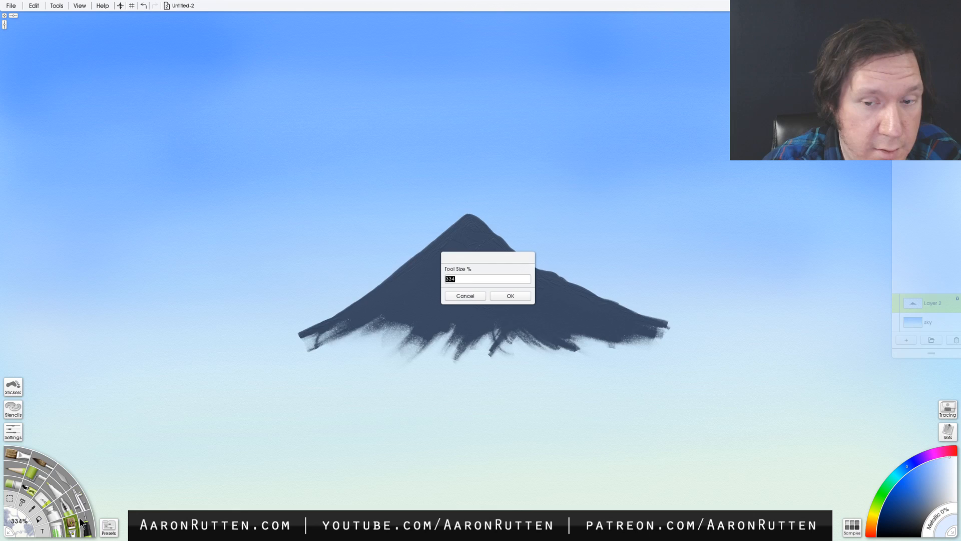
left_click(464, 296)
left_click(109, 527)
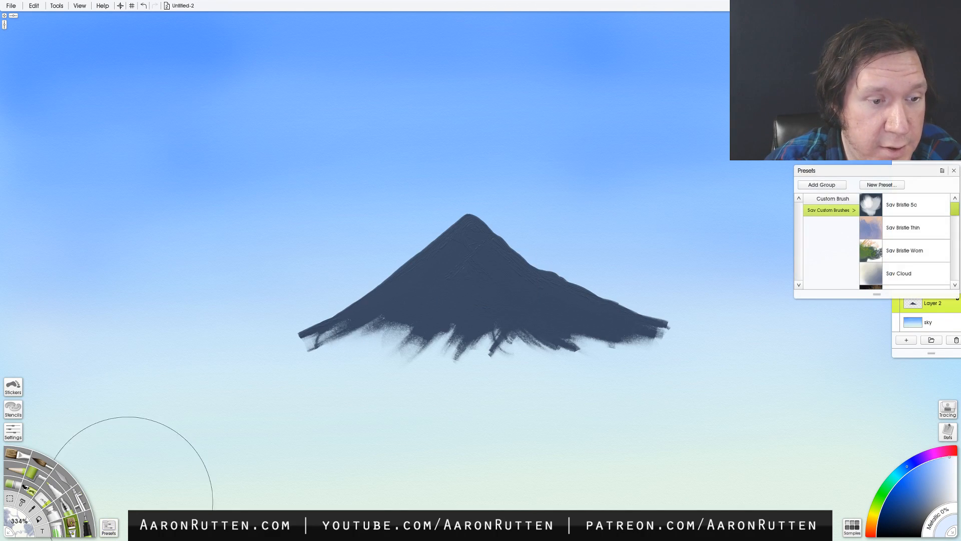
mouse_move(953, 213)
left_mouse_down()
mouse_move(953, 237)
mouse_move(953, 200)
mouse_move(955, 279)
mouse_move(956, 210)
left_mouse_up()
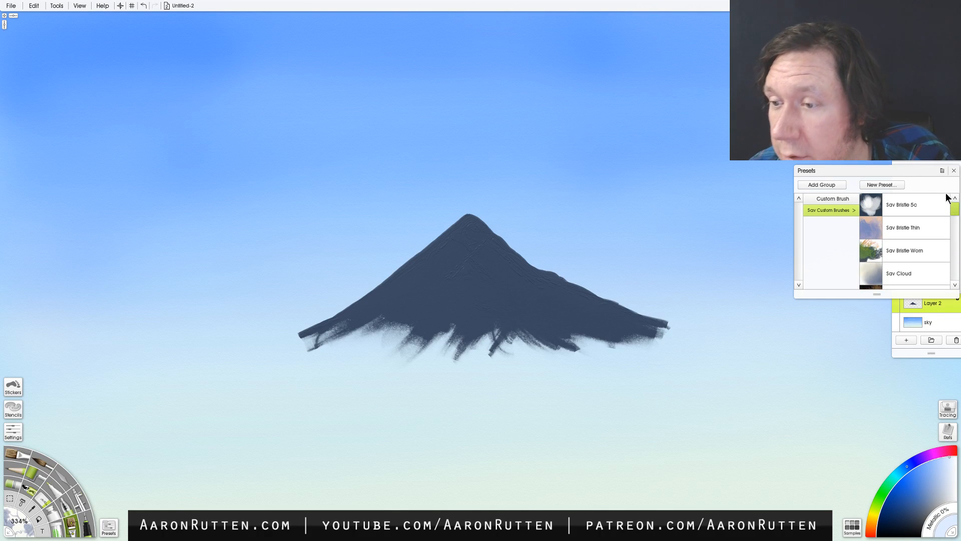
left_click(908, 251)
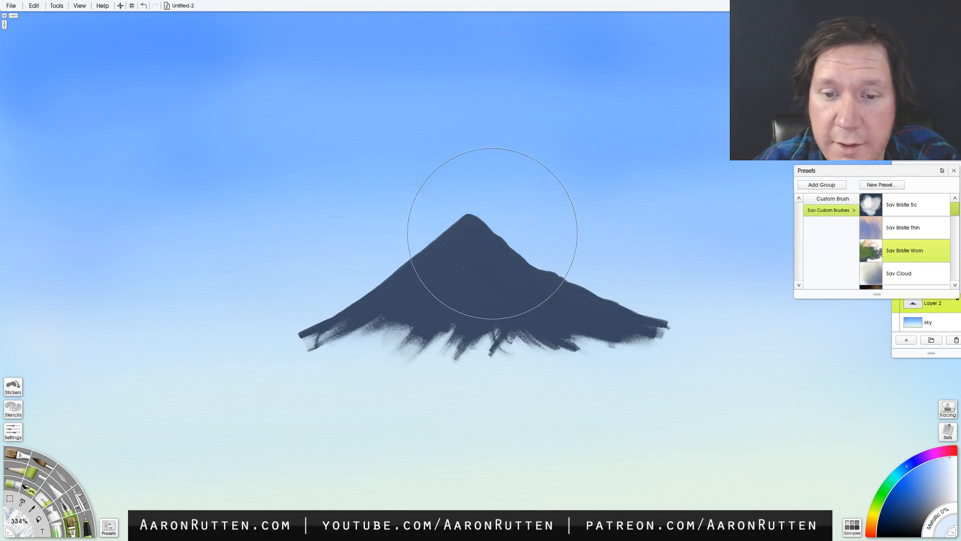
left_click_drag(489, 232, 515, 279)
key("ctrl+z")
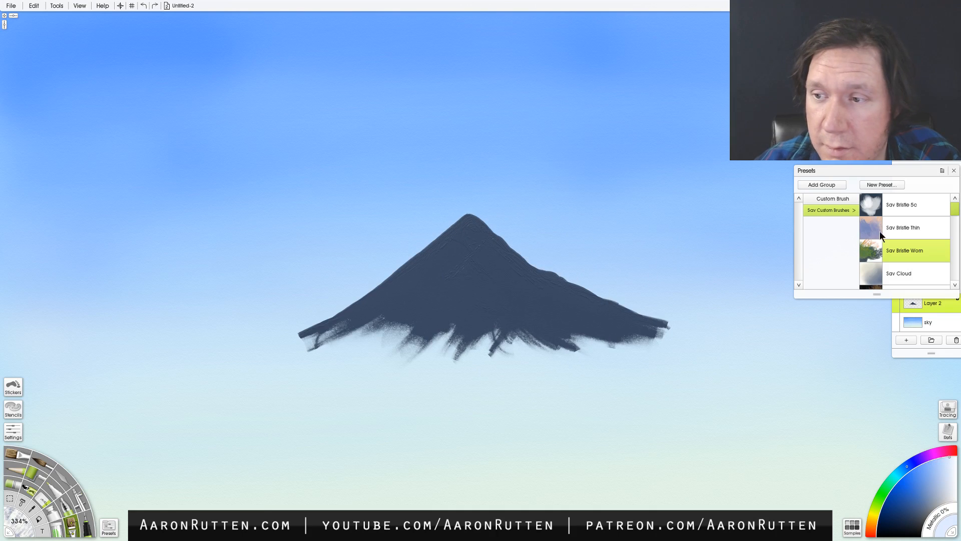
left_click(953, 170)
- Unlock Layer 2's transparency and try white bristle strokes over the peak and its surrounding sky, undoing each one
left_click(957, 300)
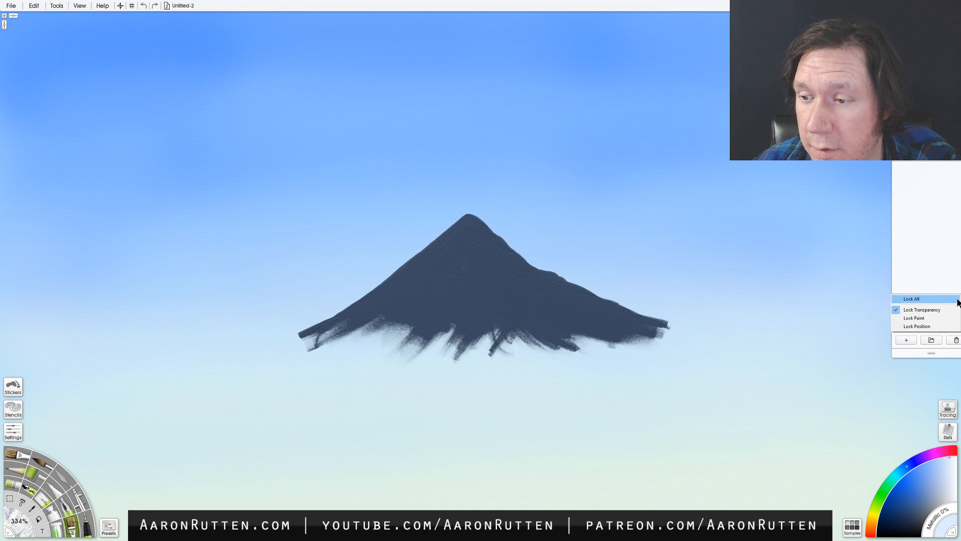
left_click(931, 310)
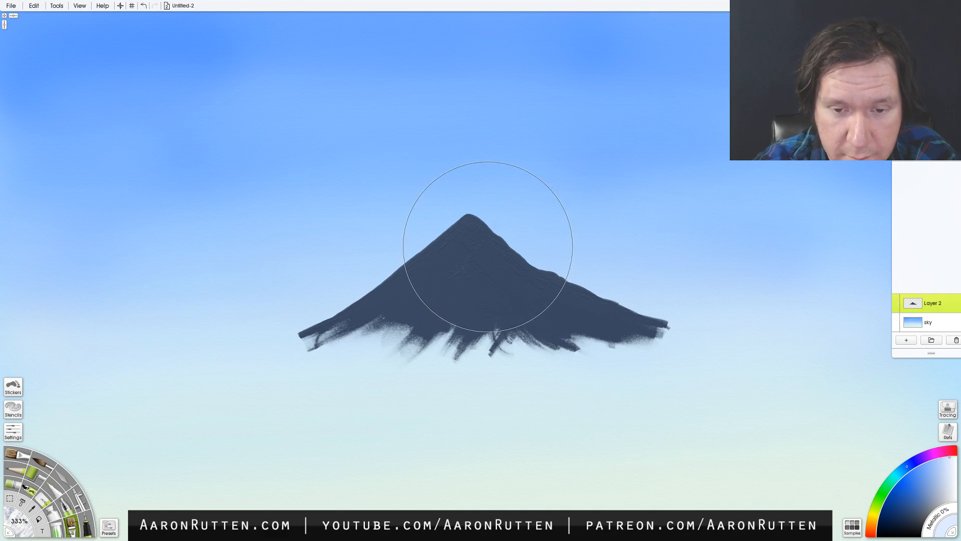
left_click_drag(540, 254, 333, 317)
mouse_move(472, 228)
left_mouse_down()
mouse_move(494, 274)
mouse_move(479, 238)
mouse_move(509, 270)
mouse_move(530, 230)
left_mouse_up()
key("ctrl+z")
key("ctrl+z")
left_click_drag(487, 236, 502, 276)
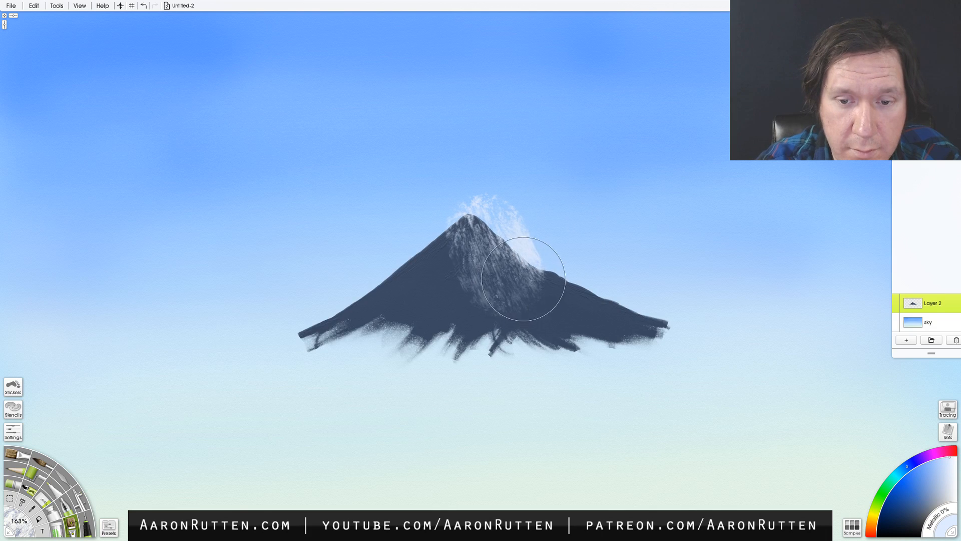
key("ctrl+z")
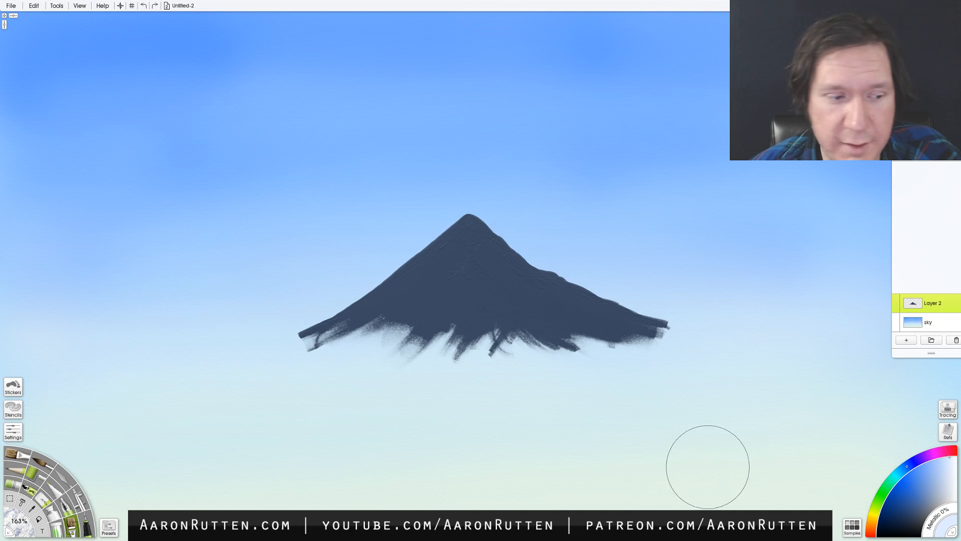
- Compare Oil Brush strokes at 57% on the mountain's right slope with Layer 2's transparency unlocked and locked, undoing both
left_click(20, 457)
mouse_move(470, 250)
left_mouse_down()
mouse_move(522, 241)
mouse_move(528, 288)
mouse_move(581, 293)
left_mouse_up()
key("ctrl+z")
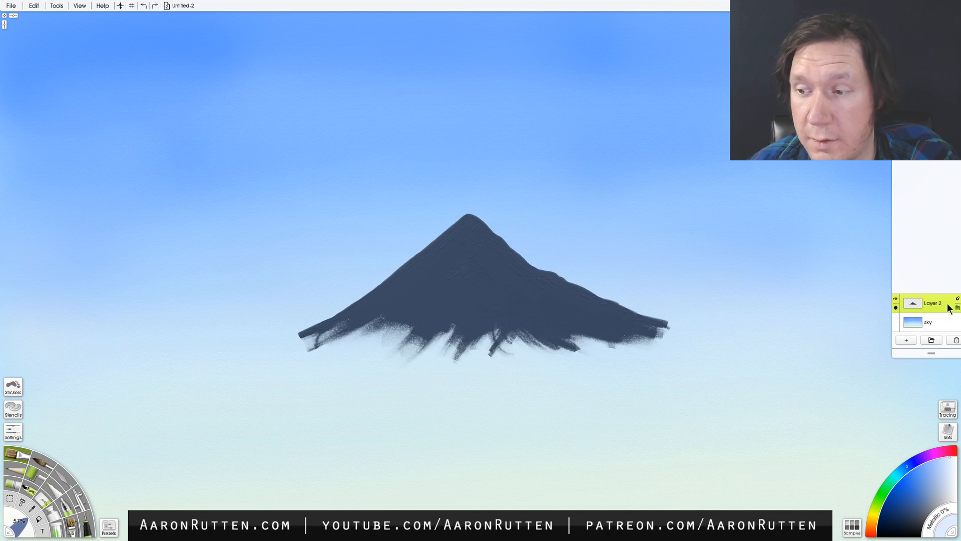
left_click(957, 300)
left_click(945, 309)
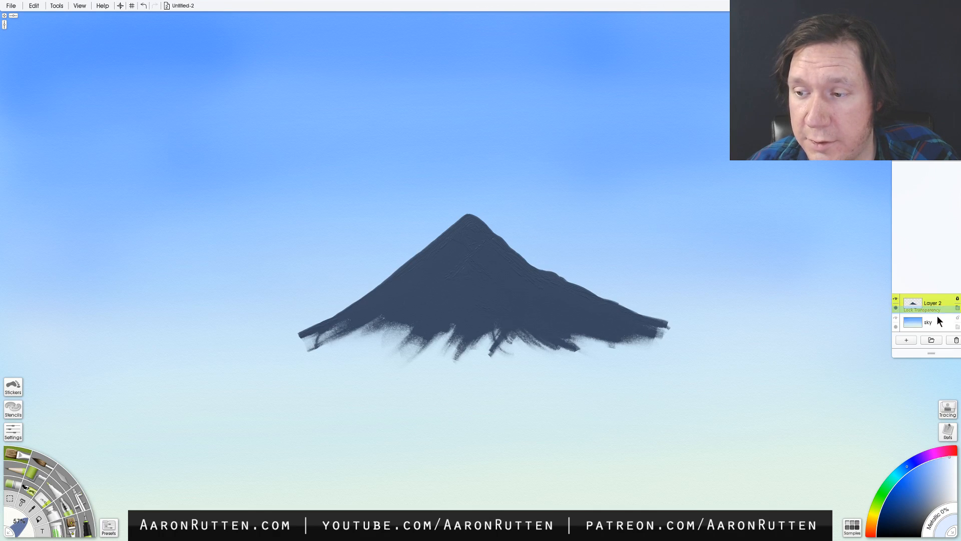
mouse_move(498, 272)
left_mouse_down()
mouse_move(570, 273)
mouse_move(593, 301)
left_mouse_up()
key("ctrl+z")
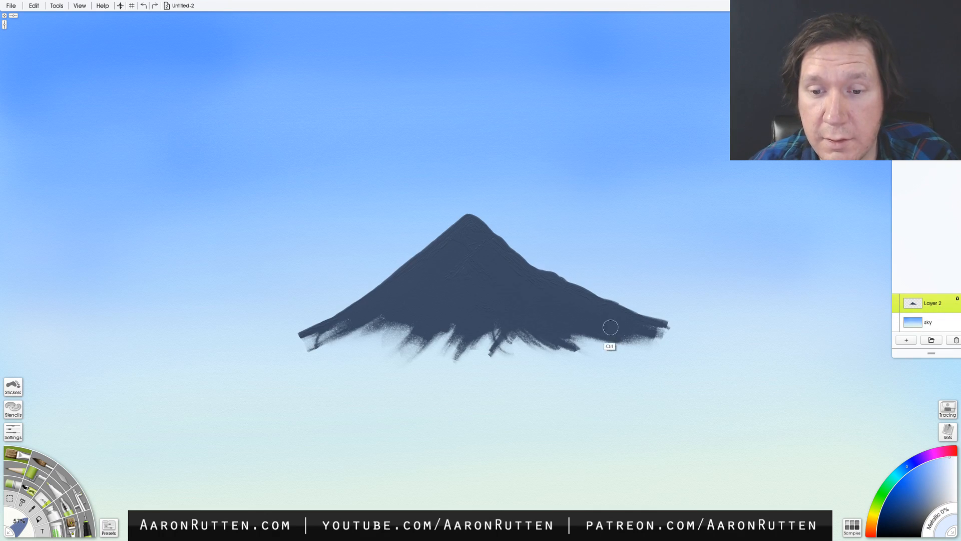
- Try the Custom Brush at 163% down the right slope with transparency locked, and undo the stroke
left_click(85, 528)
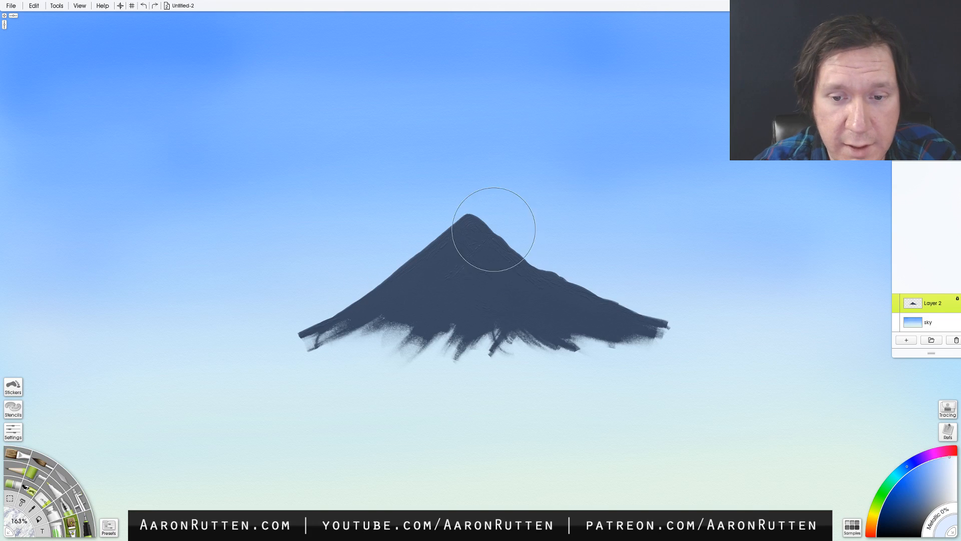
mouse_move(489, 225)
left_mouse_down()
mouse_move(536, 302)
mouse_move(563, 308)
left_mouse_up()
left_click(958, 300)
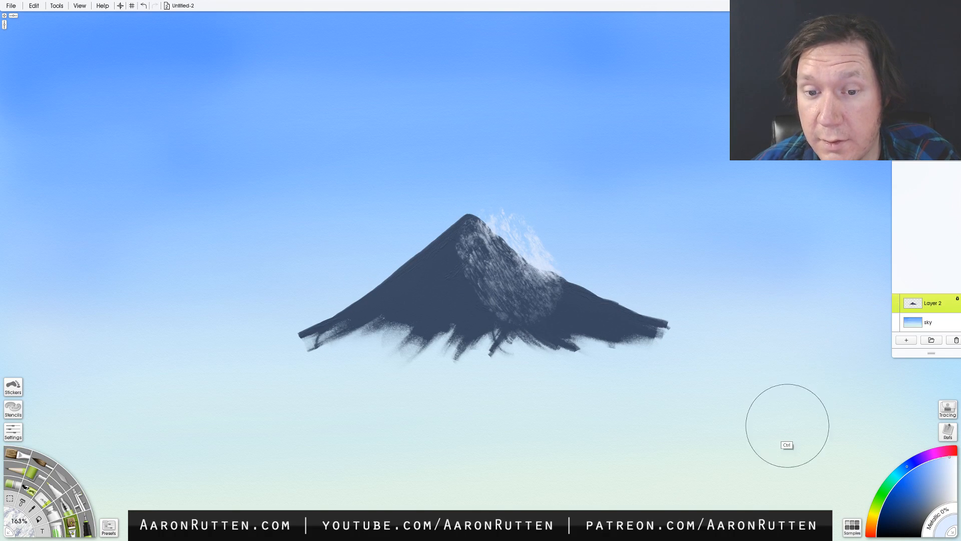
key("ctrl+z")
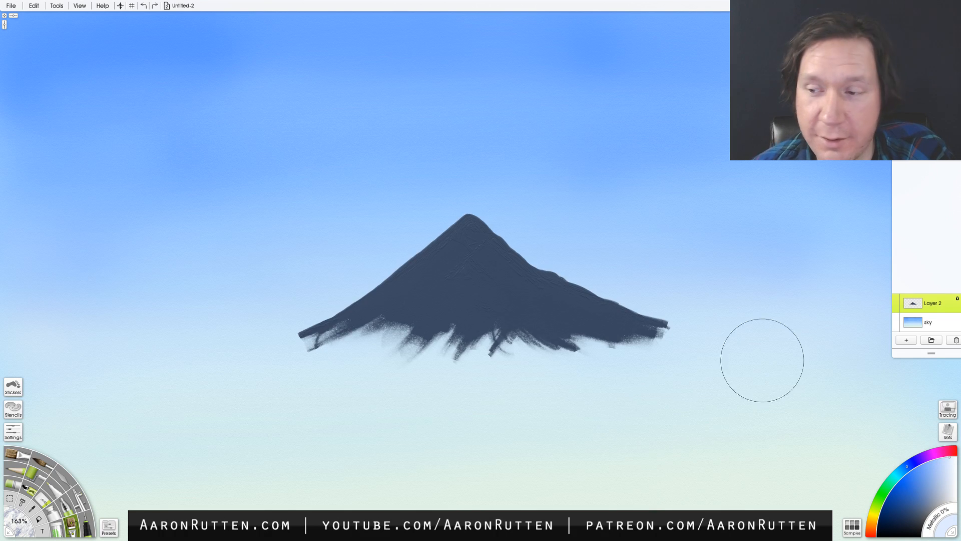
- Unlock Layer 2's transparency and test the Oil Brush over the upper right slope, undoing the stroke
left_click(956, 300)
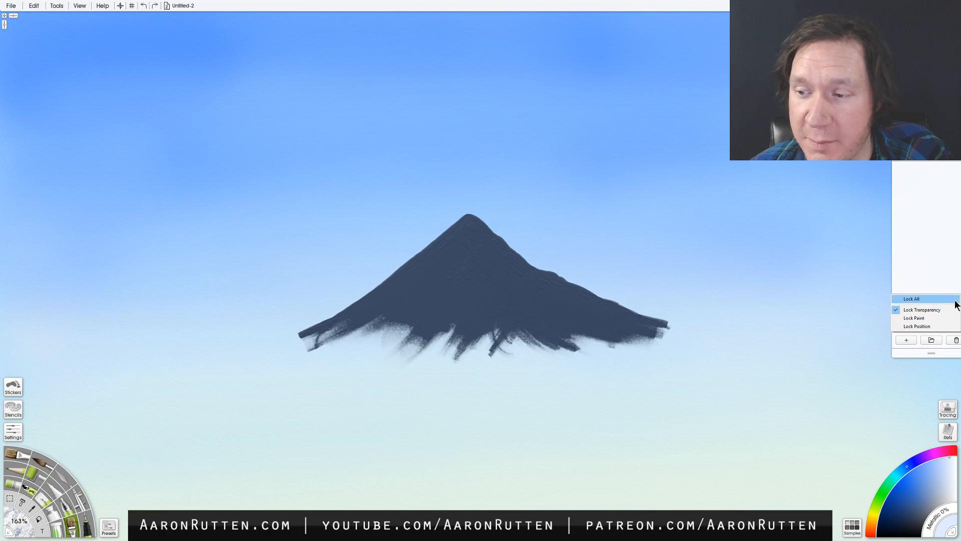
left_click(936, 311)
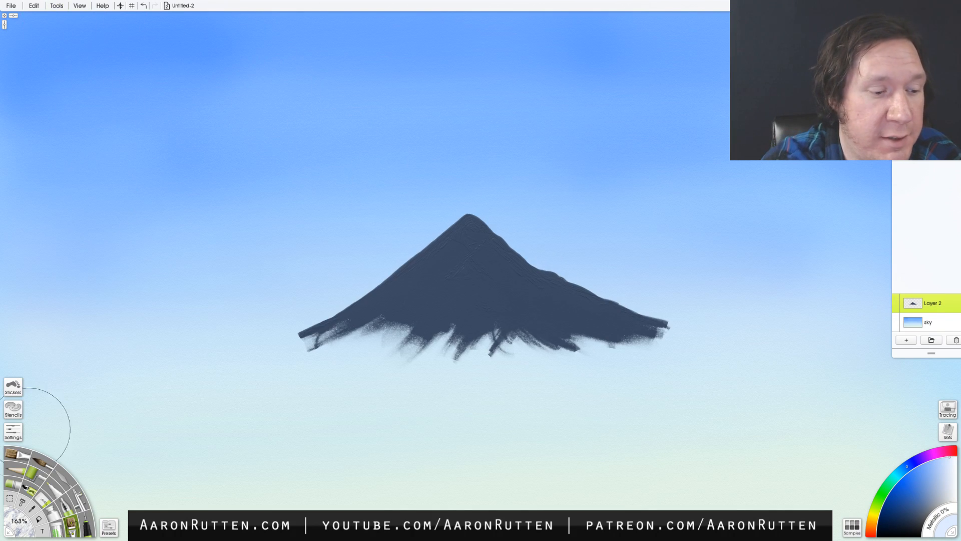
left_click(19, 452)
mouse_move(486, 239)
left_mouse_down()
mouse_move(510, 242)
mouse_move(500, 253)
mouse_move(513, 265)
mouse_move(506, 280)
mouse_move(548, 272)
mouse_move(549, 296)
left_mouse_up()
key("ctrl+z")
- Lock Layer 2's transparency again and try smearing Oil Brush strokes across the right slope, undoing them
left_click(951, 304)
left_click(937, 311)
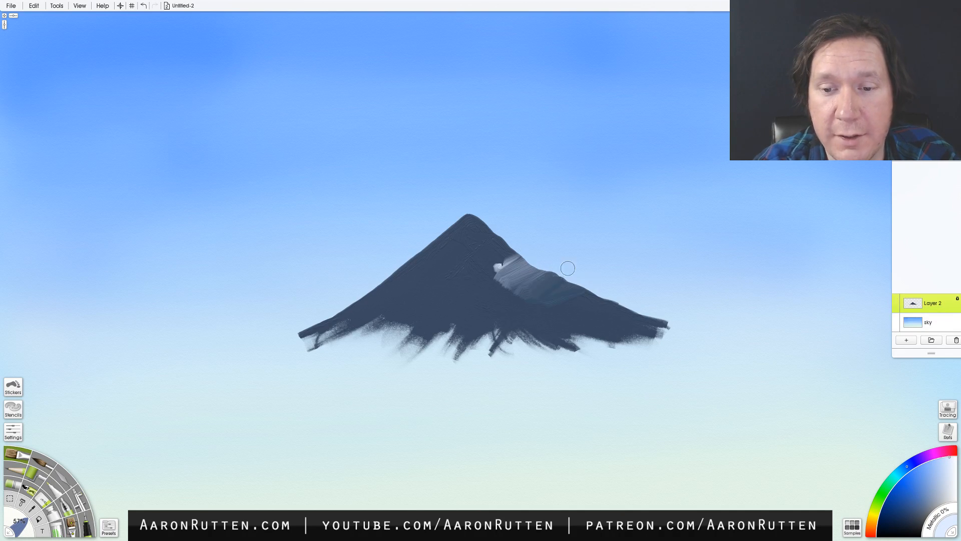
left_click_drag(519, 265, 529, 287)
key("ctrl+z")
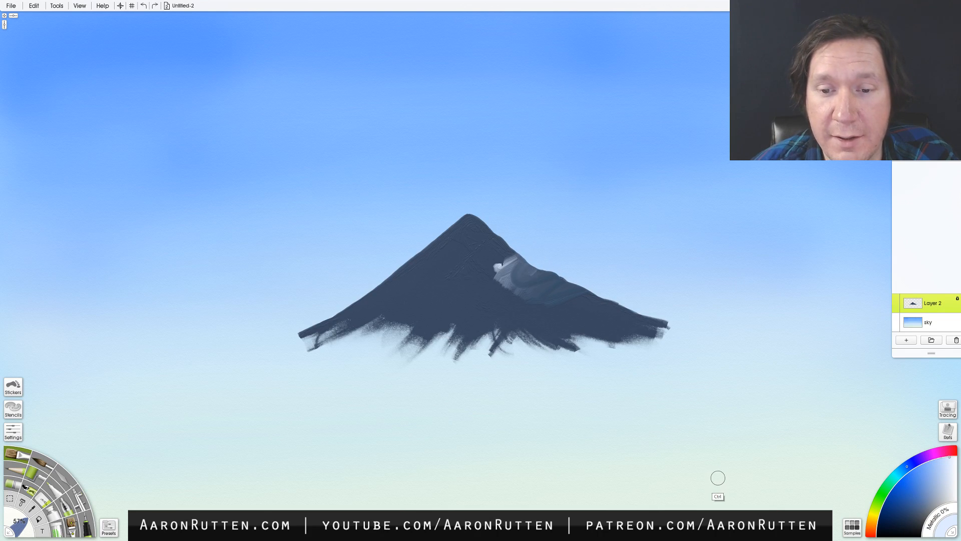
key("ctrl+z")
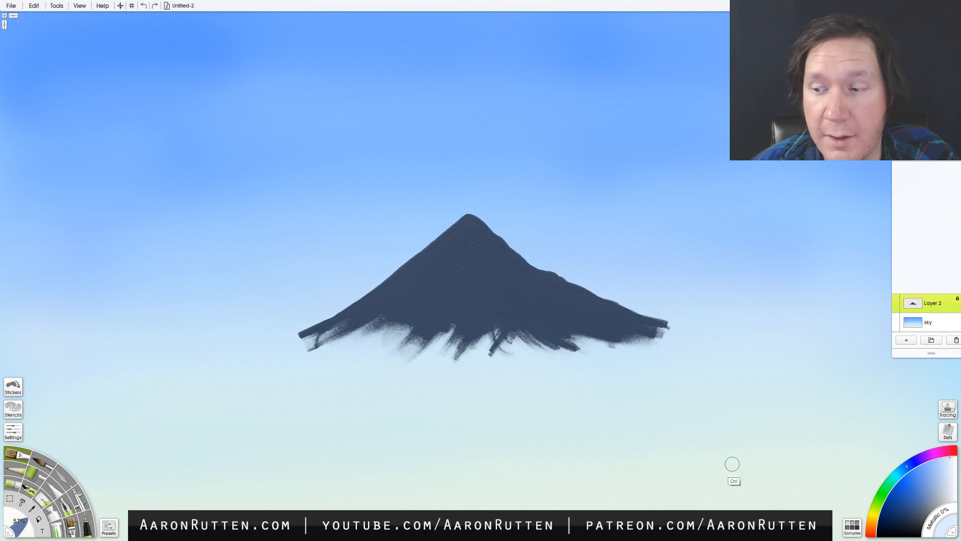
- Select the contents of Layer 2 and paint white rocky texture over the mountain's right slope with the Custom Brush at 163%
left_click(70, 524)
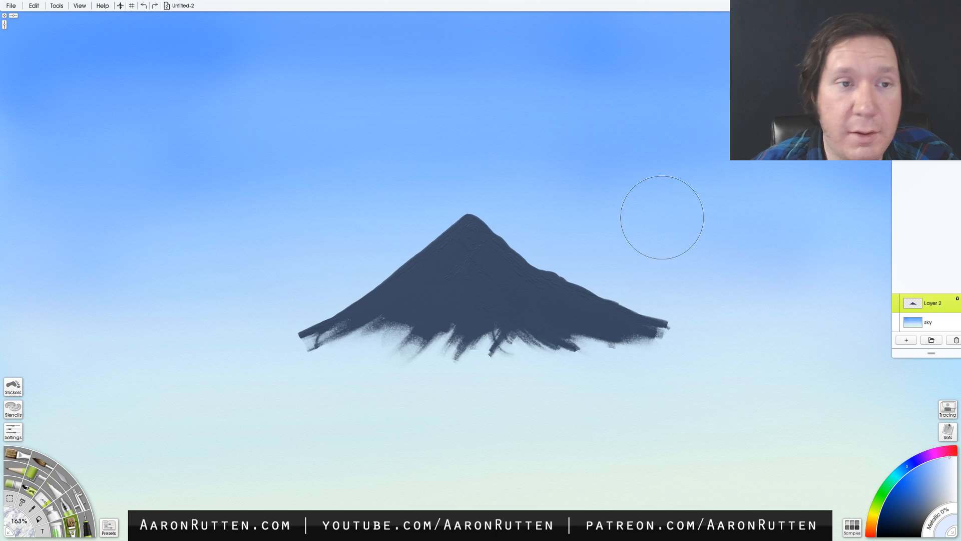
left_click(59, 7)
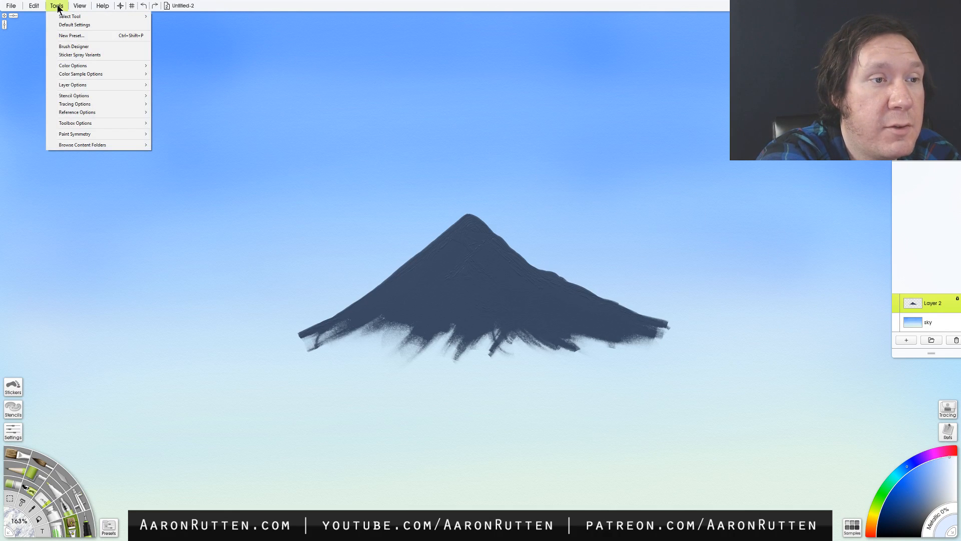
mouse_move(36, 7)
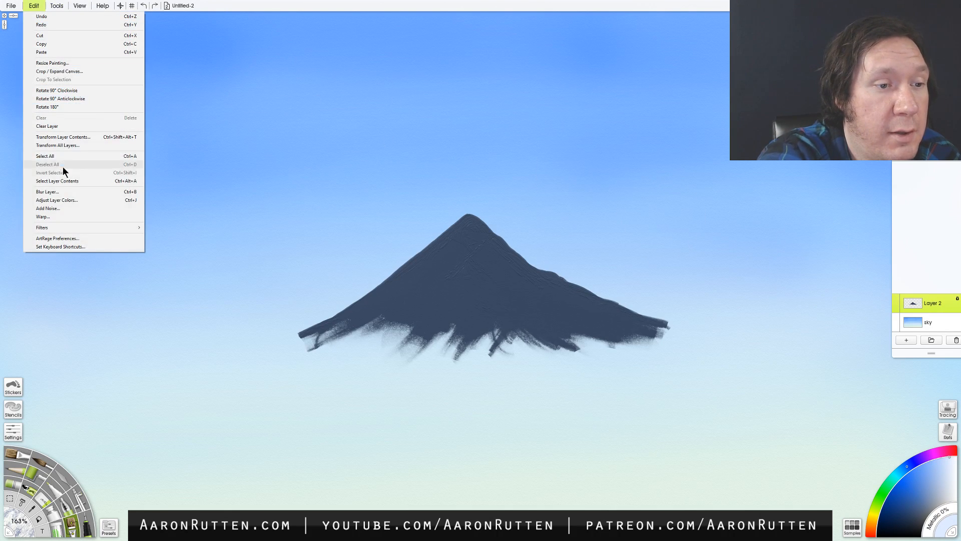
left_click(75, 181)
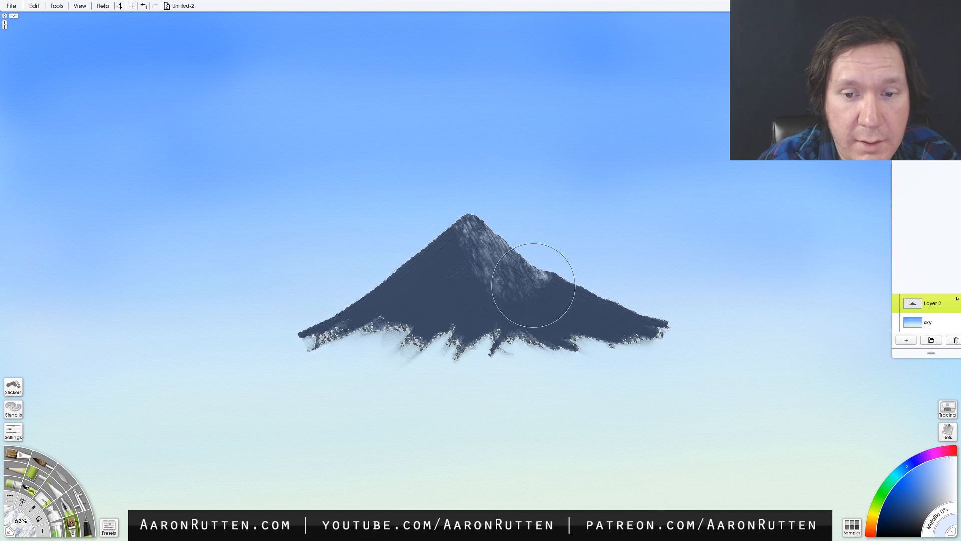
left_click_drag(506, 215, 512, 246)
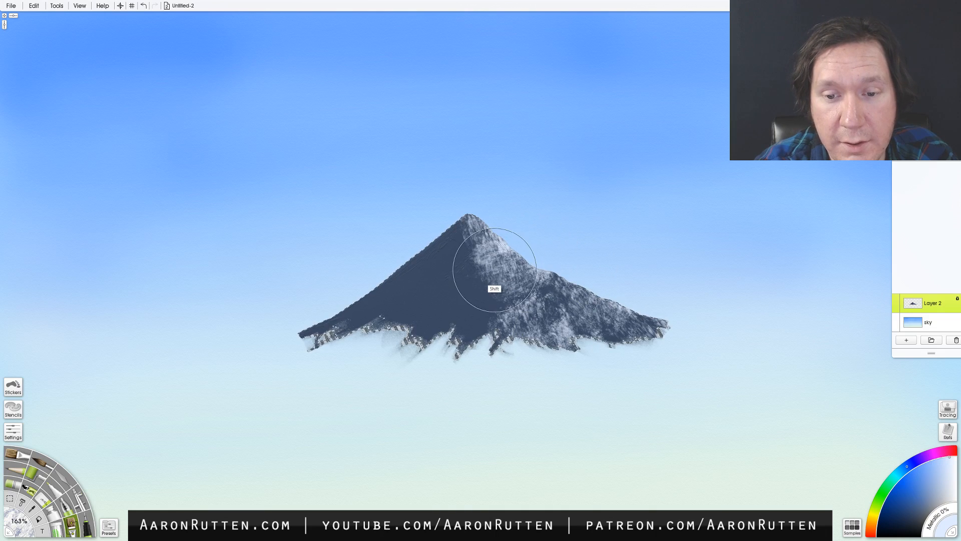
left_click_drag(552, 235, 478, 254, "shift")
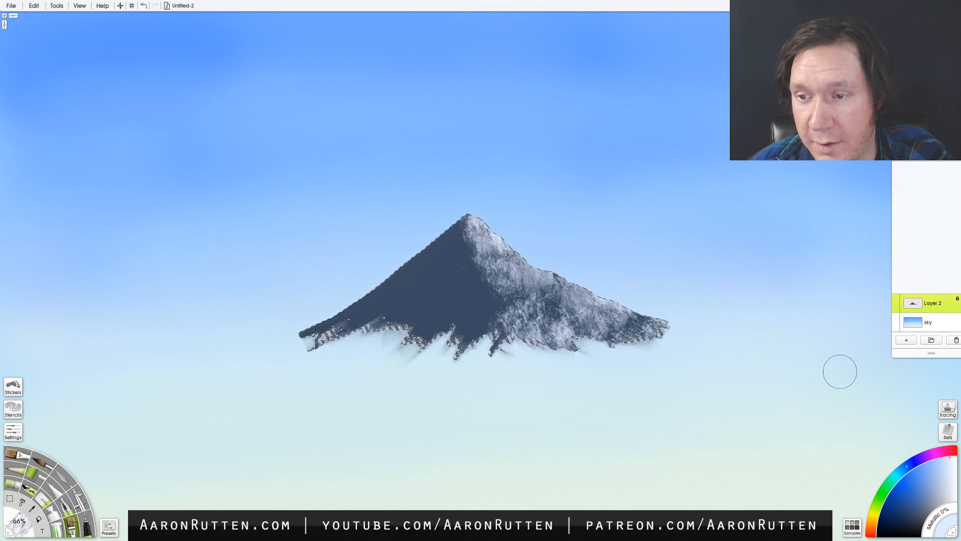
- Sample light blue from the sky and texture the mountain's shaded left slope with the Custom Brush at 66%
key("alt")
left_click(608, 241, "alt")
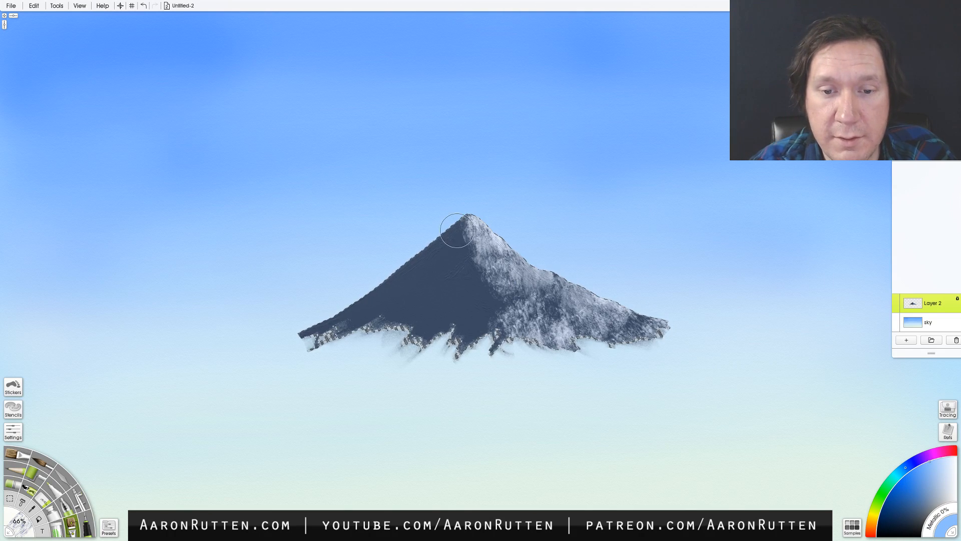
key("ctrl+z")
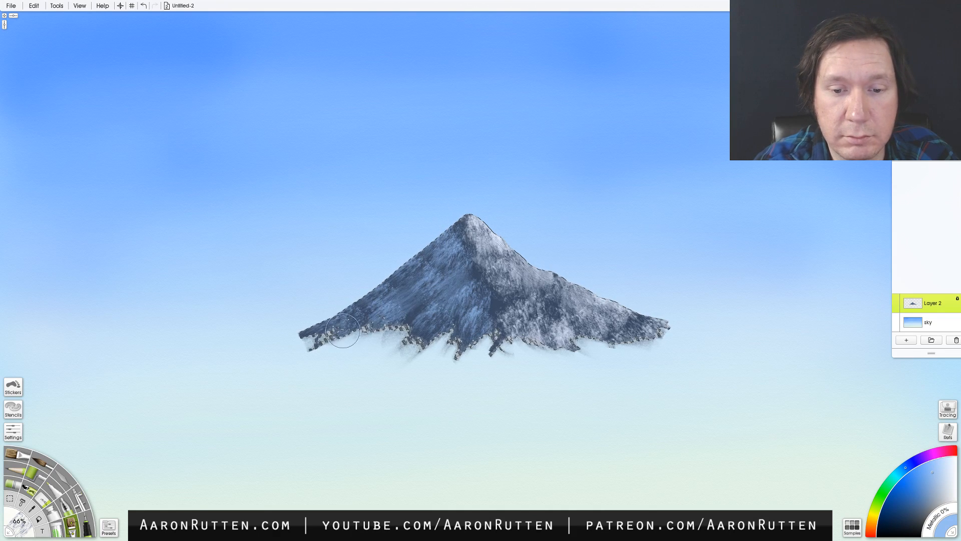
left_click_drag(462, 301, 581, 309)
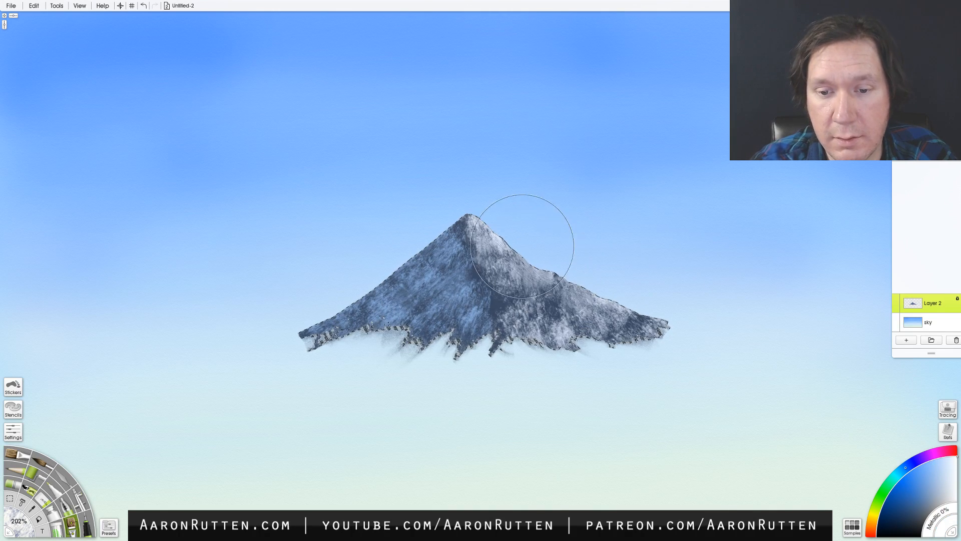
- Add broader white bristle texture to the mountain with the Custom Brush at 202% and deselect the layer contents
mouse_move(547, 259)
left_mouse_down()
mouse_move(535, 268)
mouse_move(494, 201)
mouse_move(560, 305)
left_mouse_up()
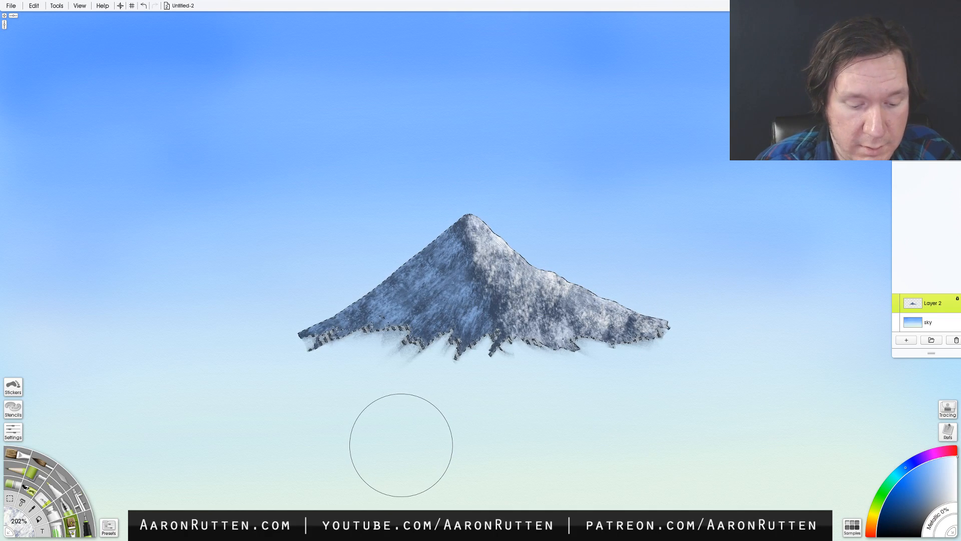
key("ctrl+d")
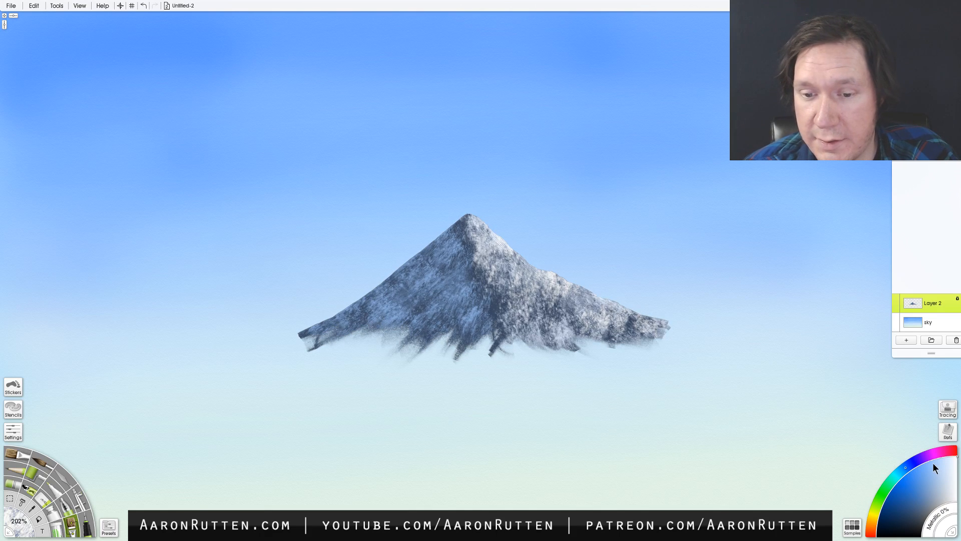
- Try creating a new stencil from Layer 2's contents and undo it
left_click(958, 308)
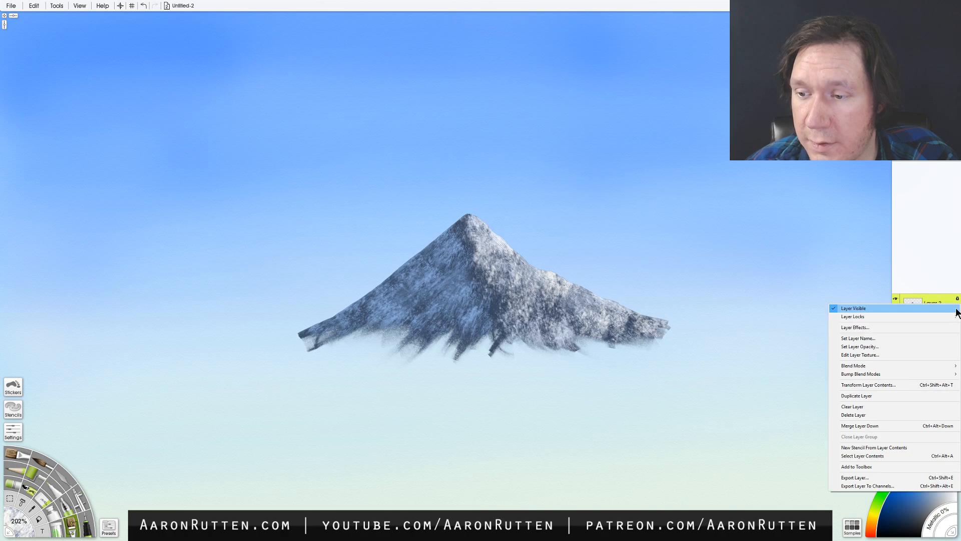
left_click(908, 447)
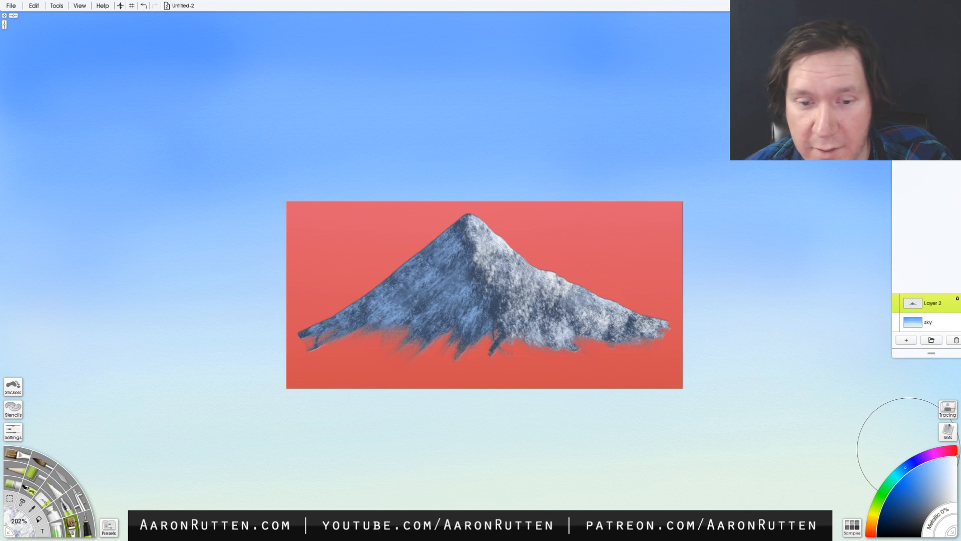
key("ctrl+z")
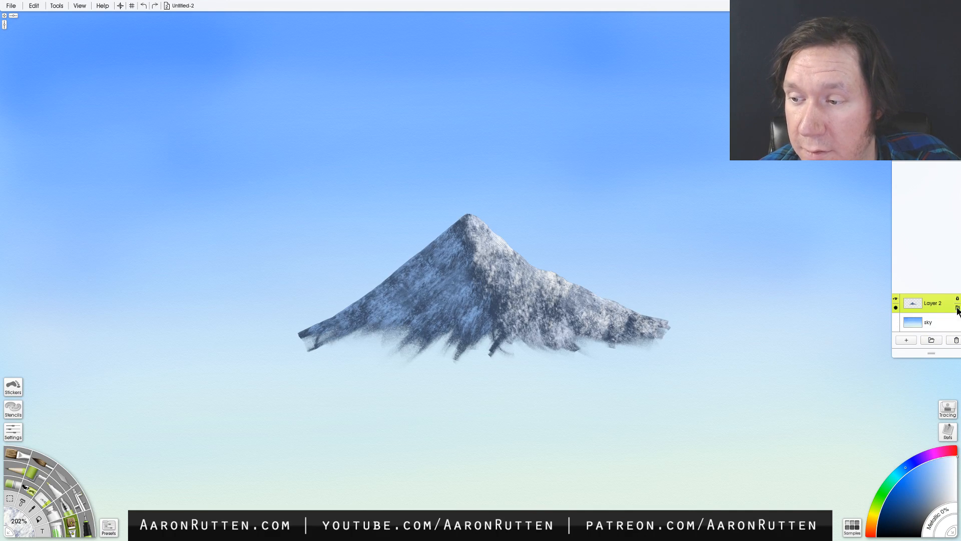
left_click(958, 308)
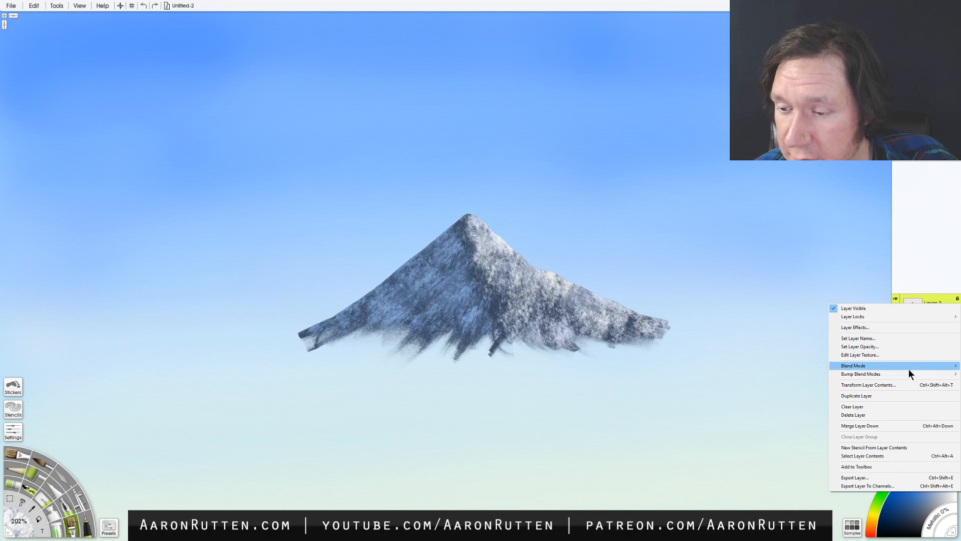
mouse_move(906, 375)
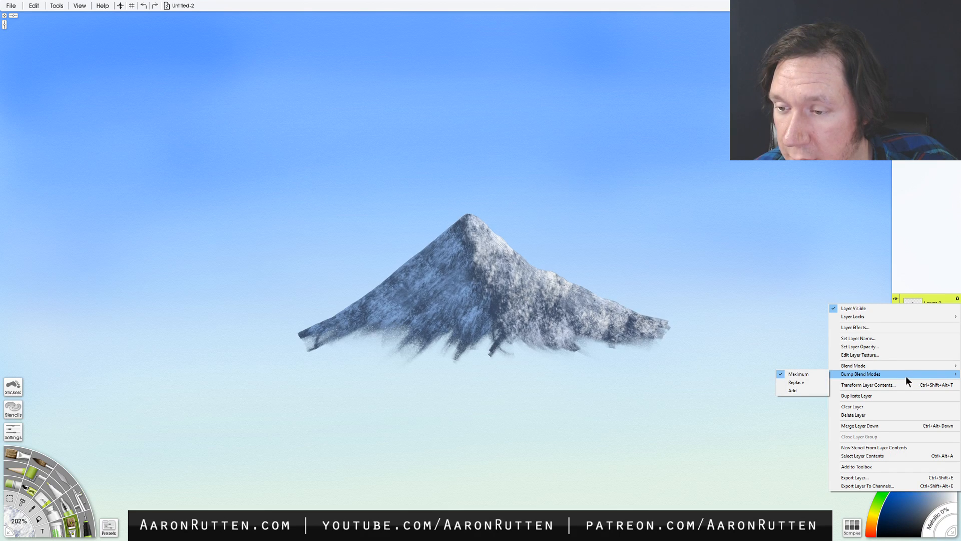
mouse_move(877, 316)
left_click(794, 275)
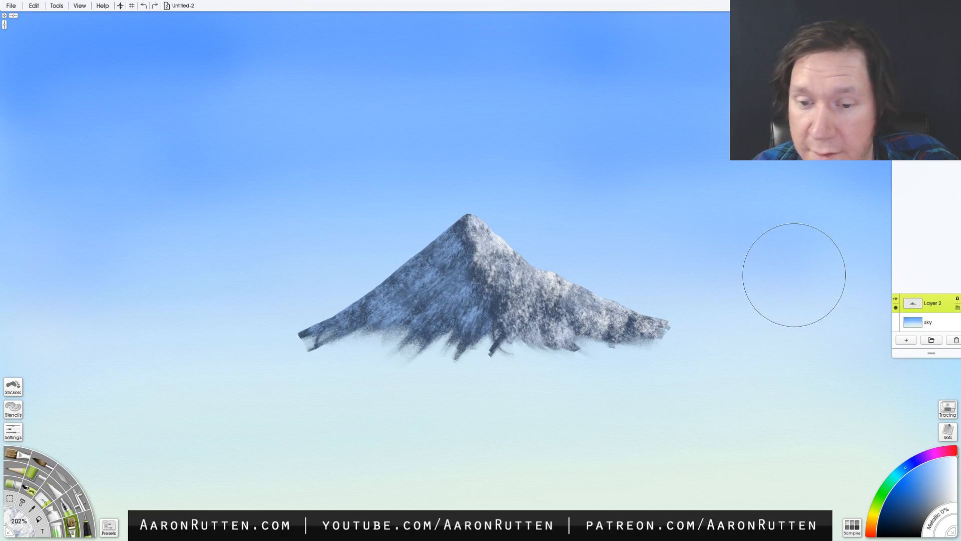
- Sample pale blue from beneath the mountain's left slope and airbrush soft haze across its ragged base, progressively reducing the brush from 406%
left_click(77, 503)
left_click(356, 351, "alt")
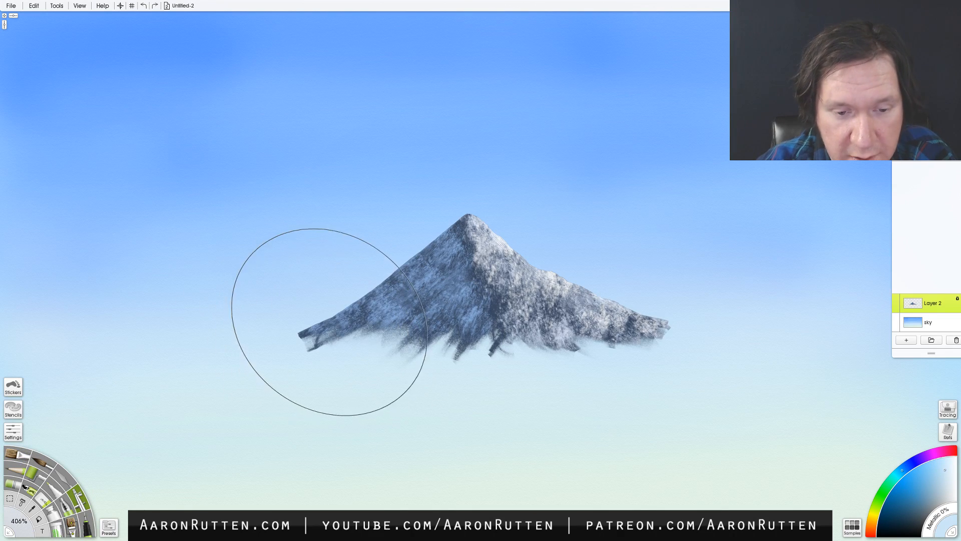
left_click_drag(327, 379, 325, 376)
left_click_drag(339, 338, 210, 370)
mouse_move(306, 329)
left_mouse_down()
mouse_move(322, 356)
mouse_move(596, 361)
mouse_move(407, 382)
mouse_move(690, 365)
mouse_move(664, 359)
mouse_move(517, 383)
mouse_move(624, 371)
left_mouse_up()
left_click_drag(571, 358, 329, 387)
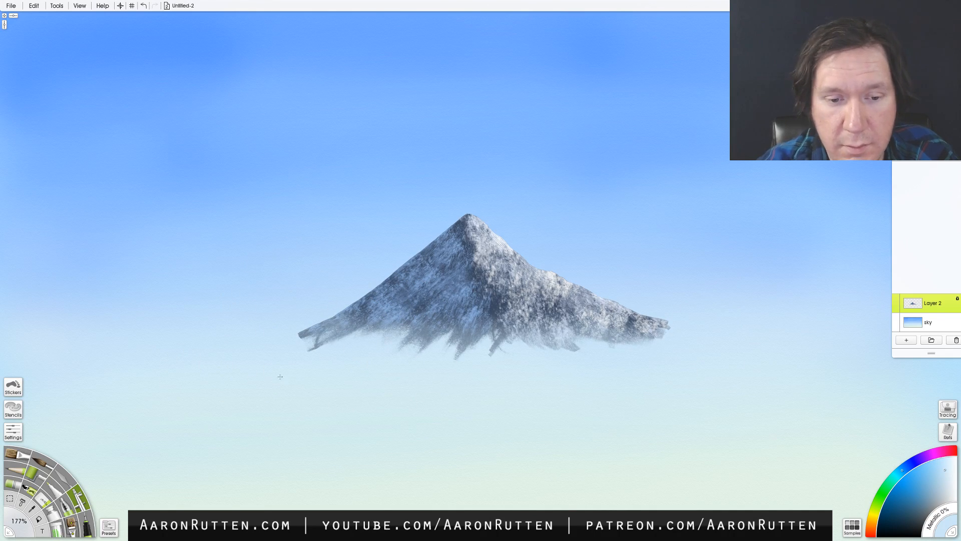
mouse_move(361, 312)
left_mouse_down()
mouse_move(576, 345)
mouse_move(626, 338)
left_mouse_up()
left_click_drag(685, 321, 481, 368)
mouse_move(648, 350)
left_mouse_down()
mouse_move(537, 372)
mouse_move(659, 340)
mouse_move(597, 342)
mouse_move(577, 363)
mouse_move(609, 353)
mouse_move(650, 364)
mouse_move(667, 340)
mouse_move(584, 349)
left_mouse_up()
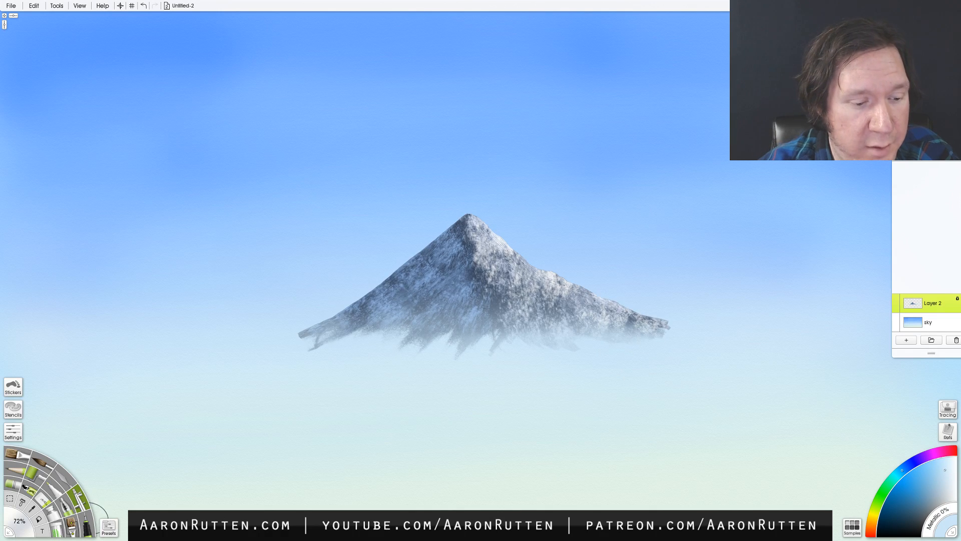
- Paint a band of puffy white clouds along the mountain's base with the Sav Cloud Custom Brush preset, reducing its size to 74%
left_click(108, 525)
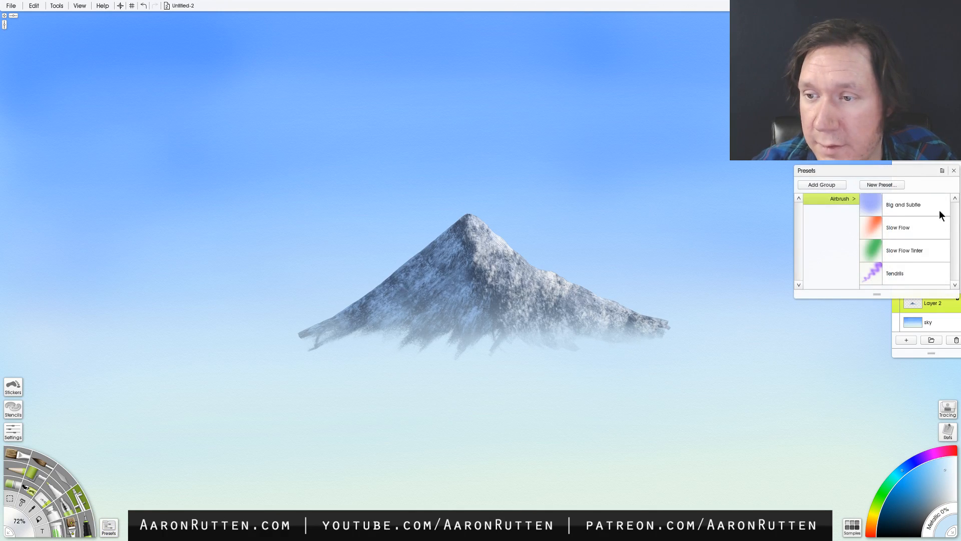
left_click(74, 527)
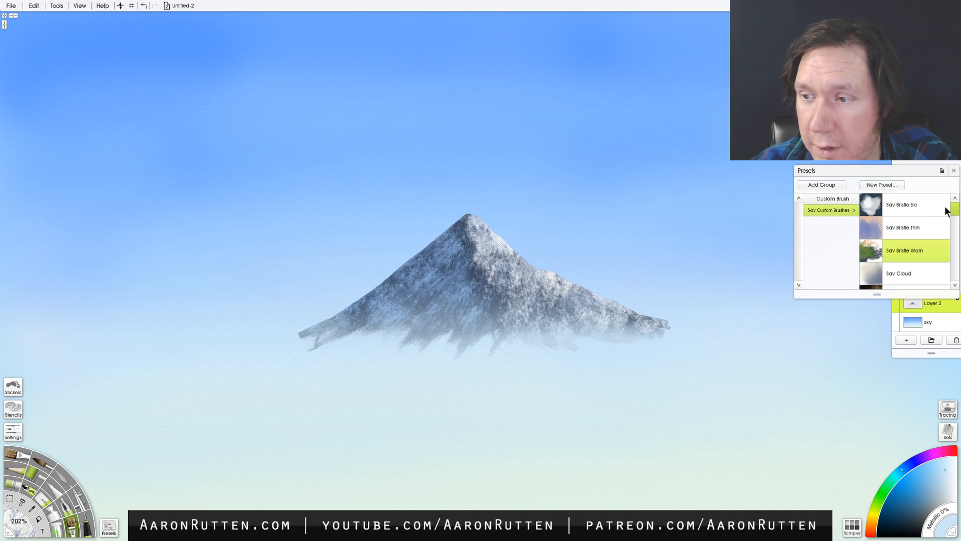
left_click_drag(956, 210, 956, 215)
left_click(901, 221)
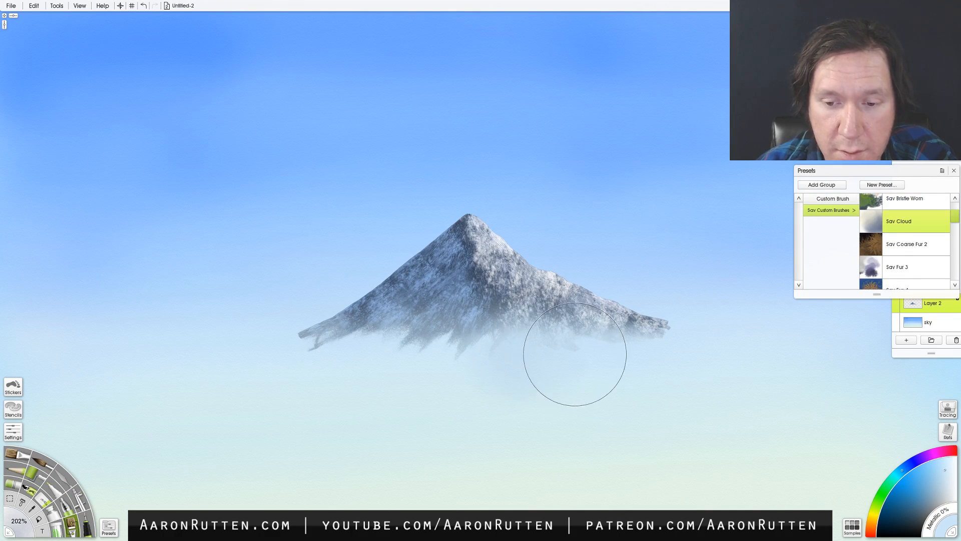
left_click_drag(582, 364, 441, 385)
left_click_drag(551, 351, 605, 360)
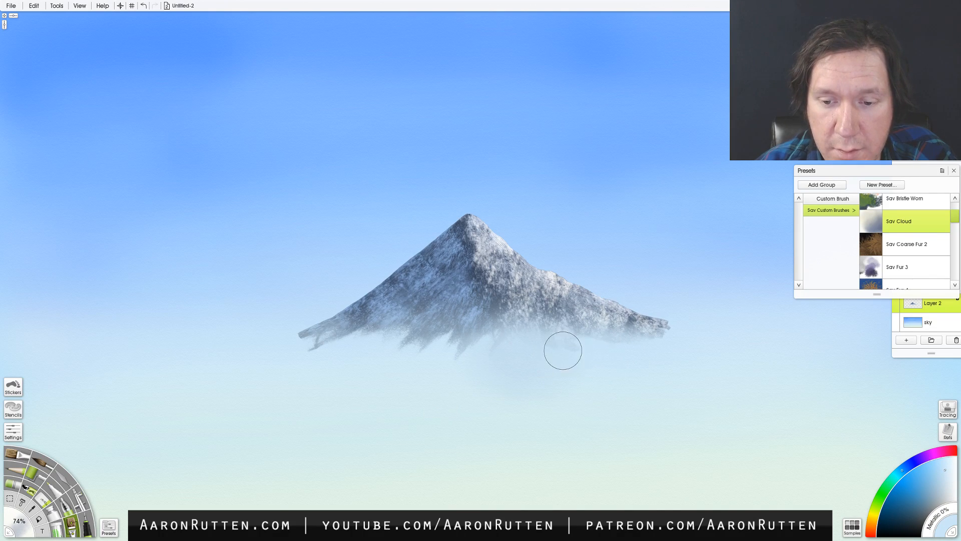
key("shift")
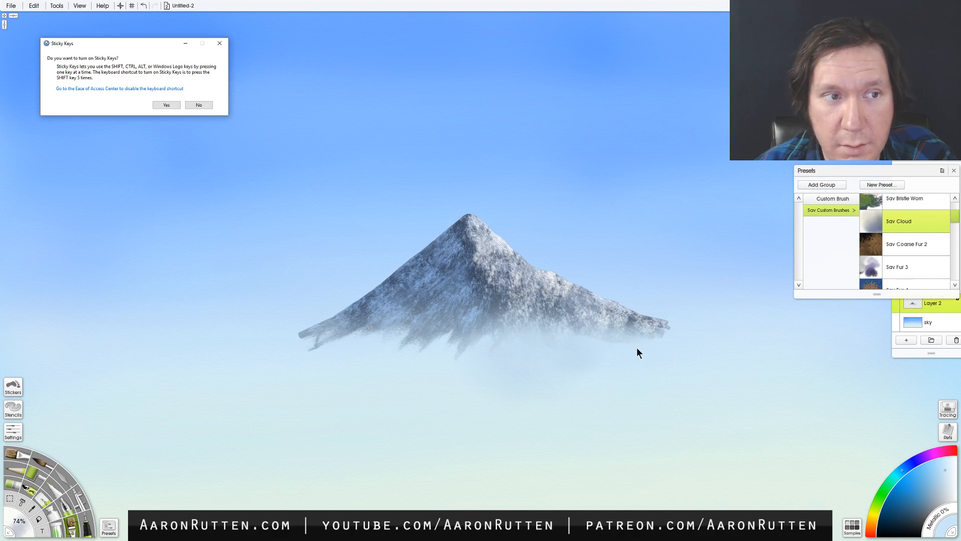
left_click(201, 104)
mouse_move(636, 349)
left_mouse_down()
mouse_move(667, 342)
mouse_move(515, 343)
mouse_move(444, 359)
mouse_move(455, 358)
mouse_move(453, 334)
mouse_move(414, 340)
mouse_move(447, 350)
mouse_move(420, 335)
mouse_move(368, 337)
mouse_move(355, 350)
mouse_move(346, 333)
mouse_move(317, 343)
mouse_move(311, 336)
mouse_move(313, 348)
mouse_move(359, 337)
mouse_move(312, 332)
mouse_move(316, 346)
mouse_move(303, 336)
mouse_move(345, 333)
mouse_move(370, 343)
mouse_move(431, 341)
mouse_move(409, 326)
mouse_move(400, 341)
mouse_move(522, 331)
mouse_move(507, 342)
mouse_move(586, 331)
mouse_move(520, 346)
mouse_move(605, 348)
mouse_move(571, 340)
mouse_move(580, 329)
mouse_move(601, 342)
mouse_move(651, 329)
mouse_move(481, 324)
mouse_move(475, 339)
mouse_move(444, 326)
mouse_move(298, 343)
left_mouse_up()
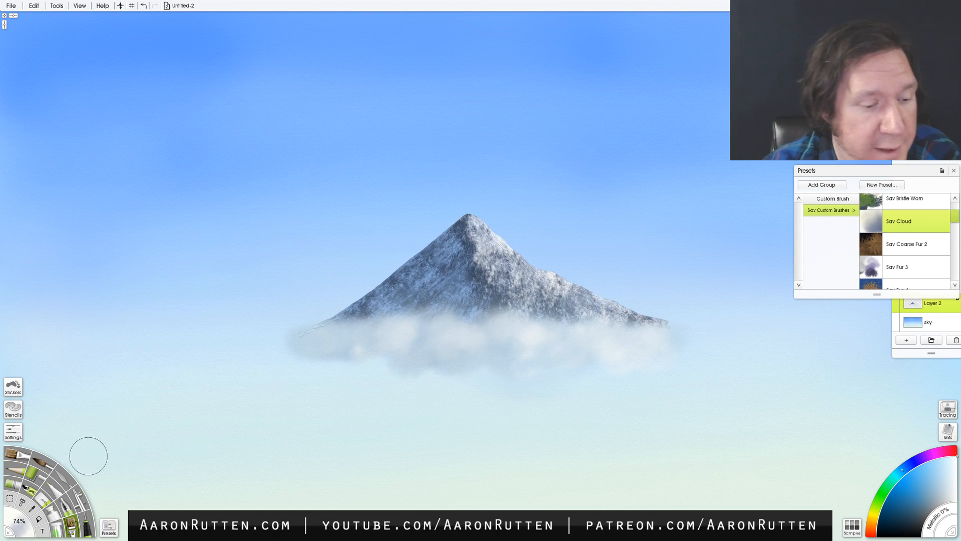
- Sample the sky colour and airbrush thin haze over the mountain's lower slopes just above the clouds
left_click(77, 500)
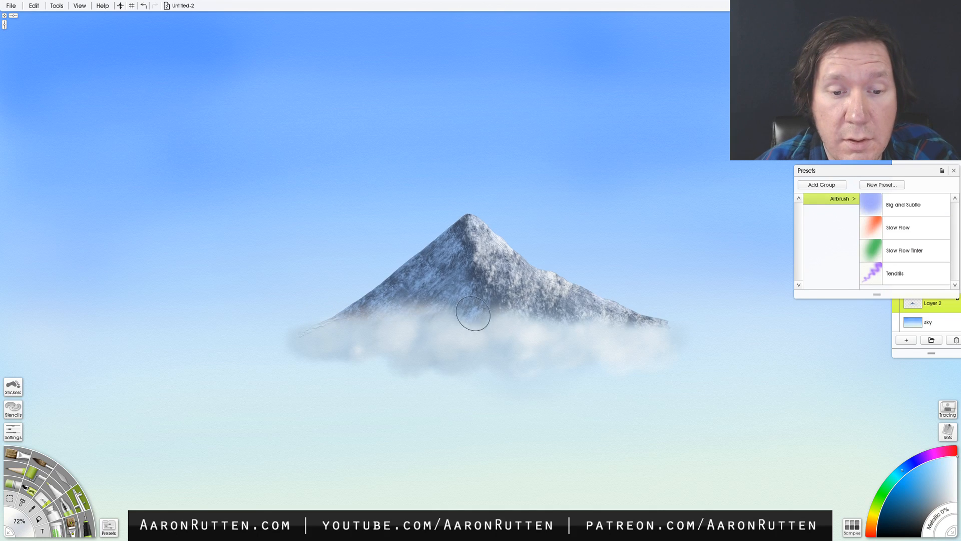
left_click(325, 302, "alt")
left_click_drag(350, 319, 491, 332)
left_click_drag(331, 301, 504, 313)
left_click_drag(409, 305, 601, 304)
left_click_drag(609, 303, 701, 301)
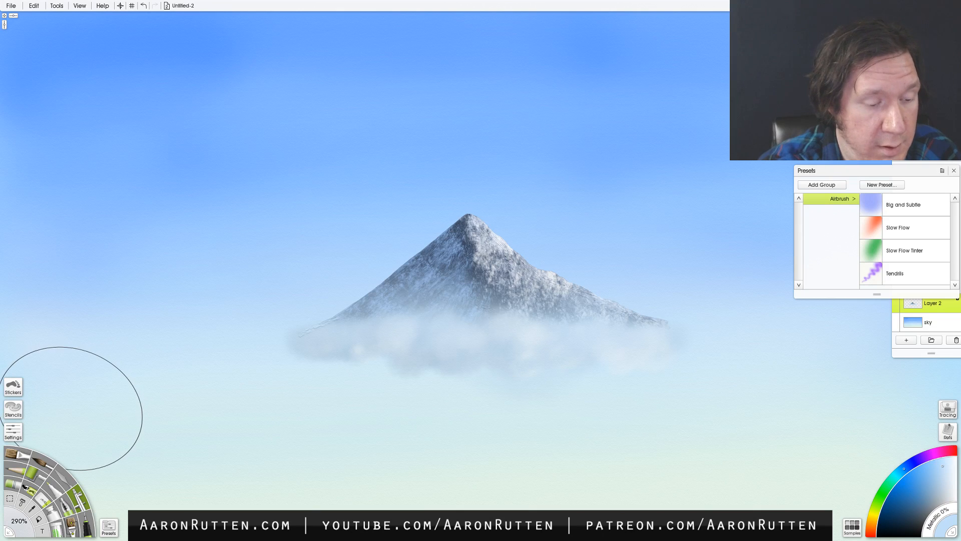
- Try smearing the mountain's upper right slope with the Knife at 65%, undoing the result
left_click(64, 475)
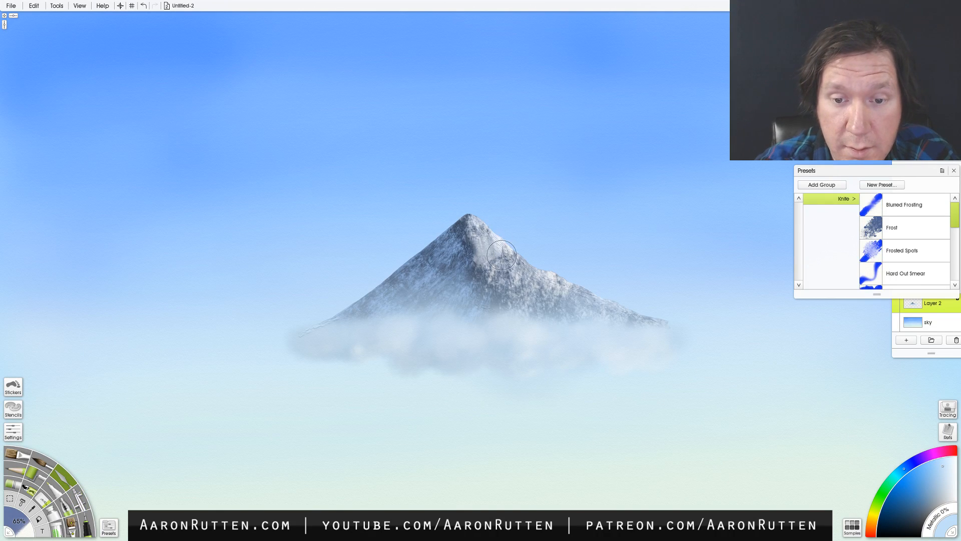
mouse_move(495, 240)
left_mouse_down()
mouse_move(489, 264)
mouse_move(488, 247)
mouse_move(510, 272)
left_mouse_up()
key("ctrl+z")
key("ctrl+z")
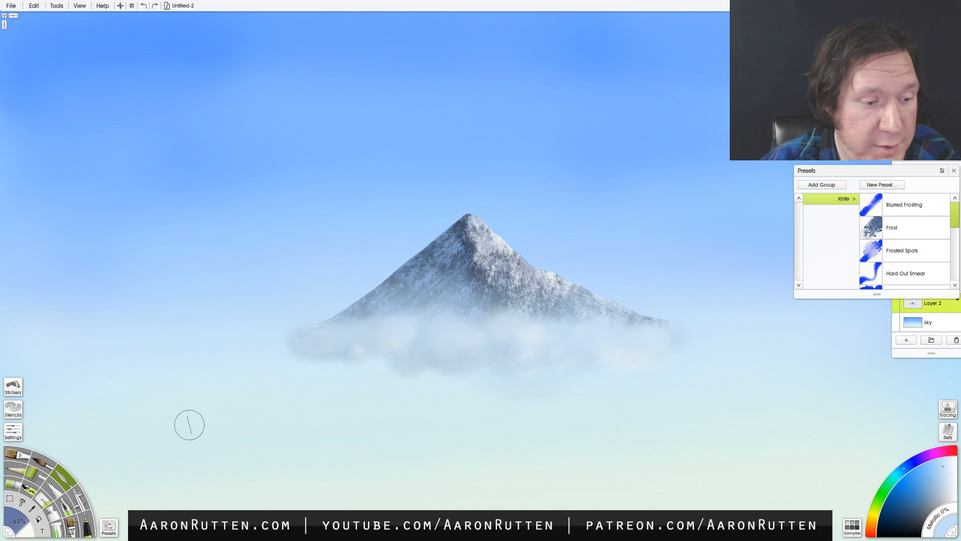
- Add white Pastel snow highlights to the peak and right slope at 34%, and sky-sampled light blue to the shaded left slope
left_click(16, 484)
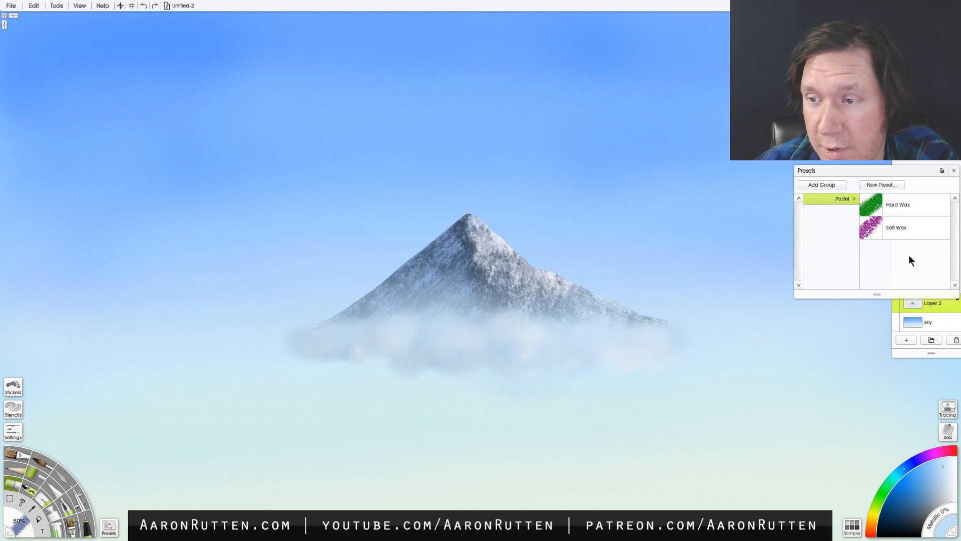
left_click_drag(930, 476, 957, 453)
mouse_move(485, 227)
left_mouse_down()
mouse_move(495, 240)
mouse_move(482, 229)
left_mouse_up()
key("ctrl+z")
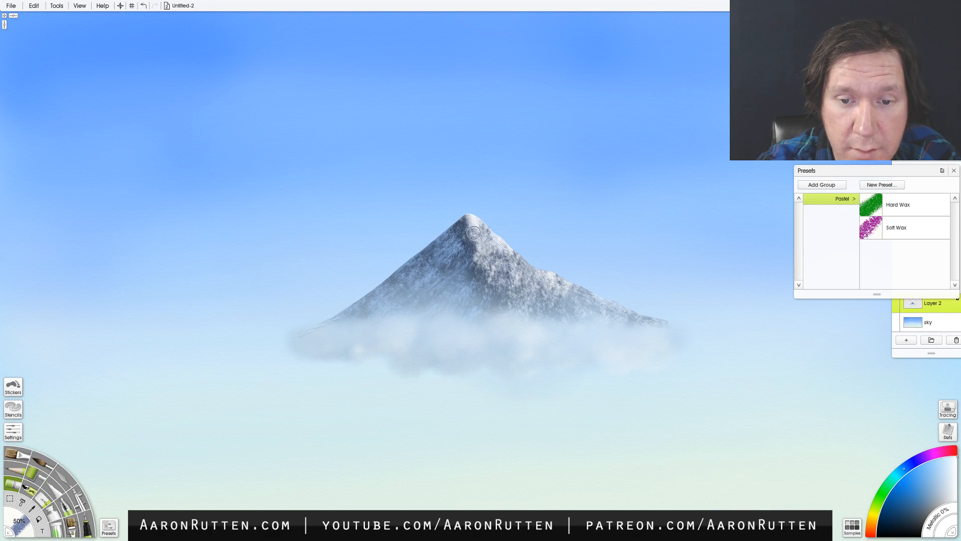
key("[")
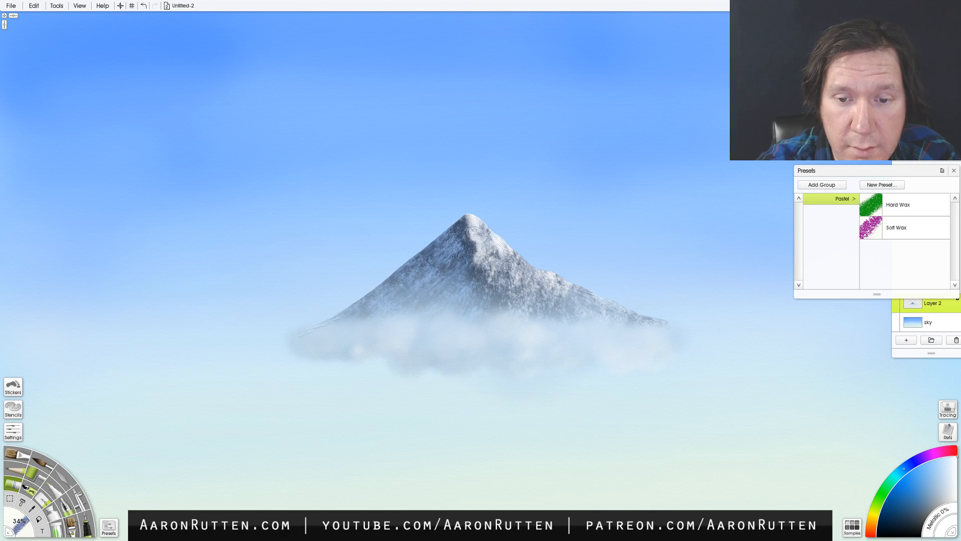
left_click_drag(514, 254, 527, 267)
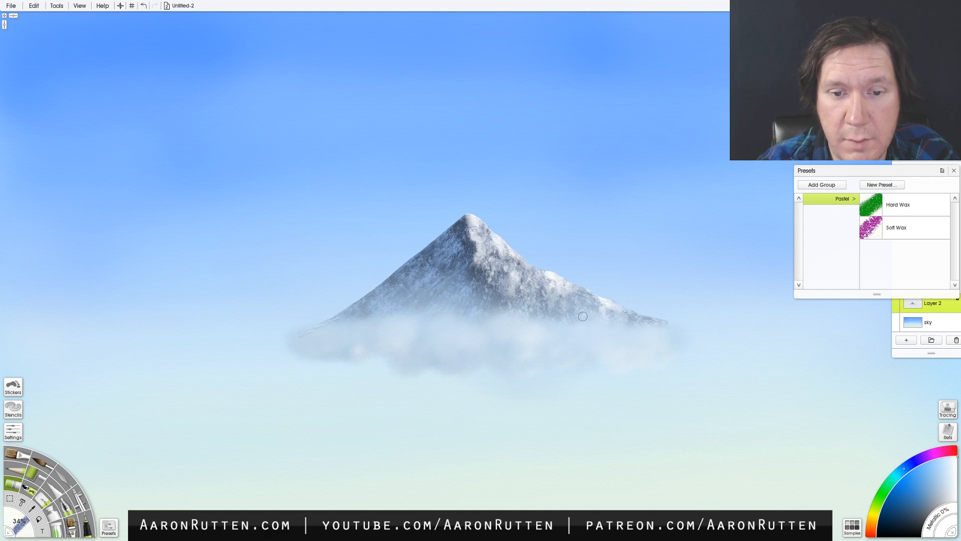
left_click(728, 215, "alt")
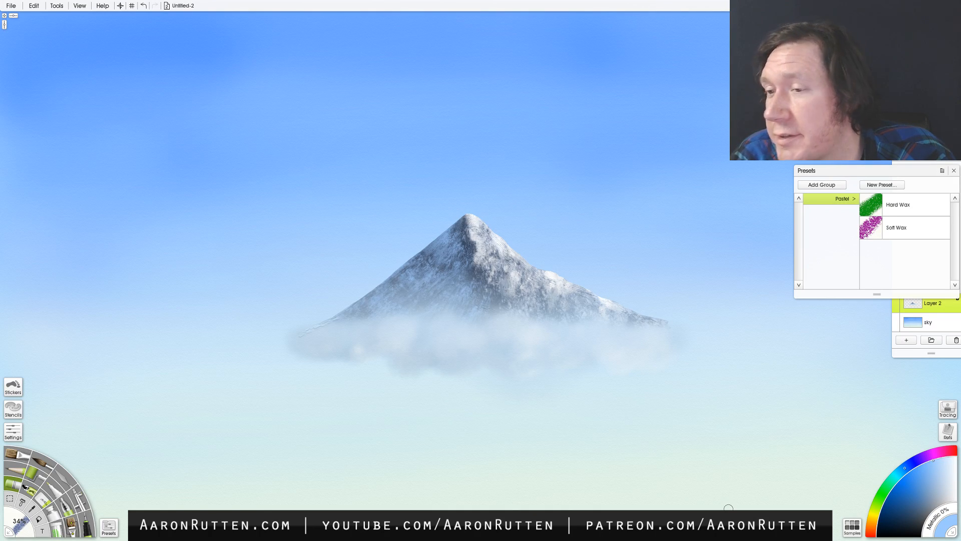
- Switch to the Custom Brush with the Sav Bristle Worn preset
left_click(109, 527)
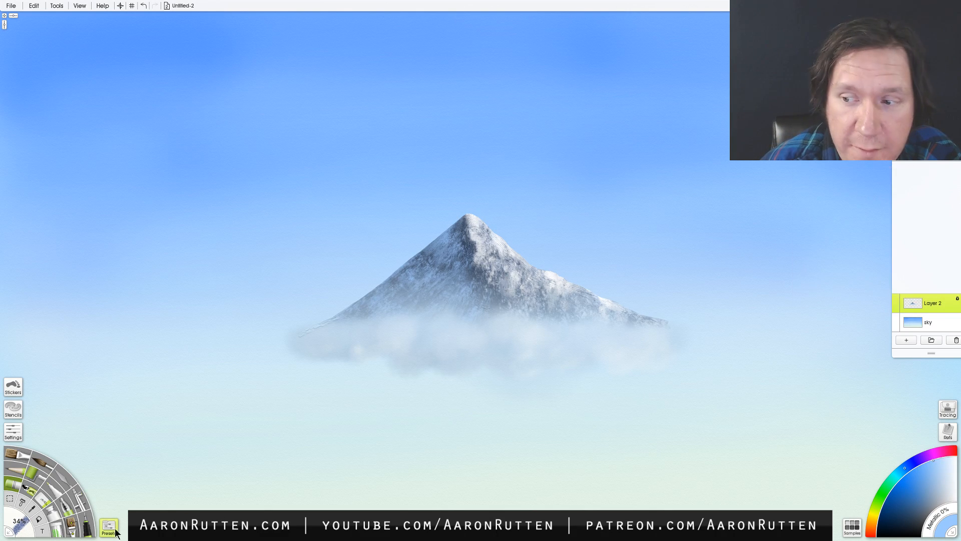
left_click(111, 529)
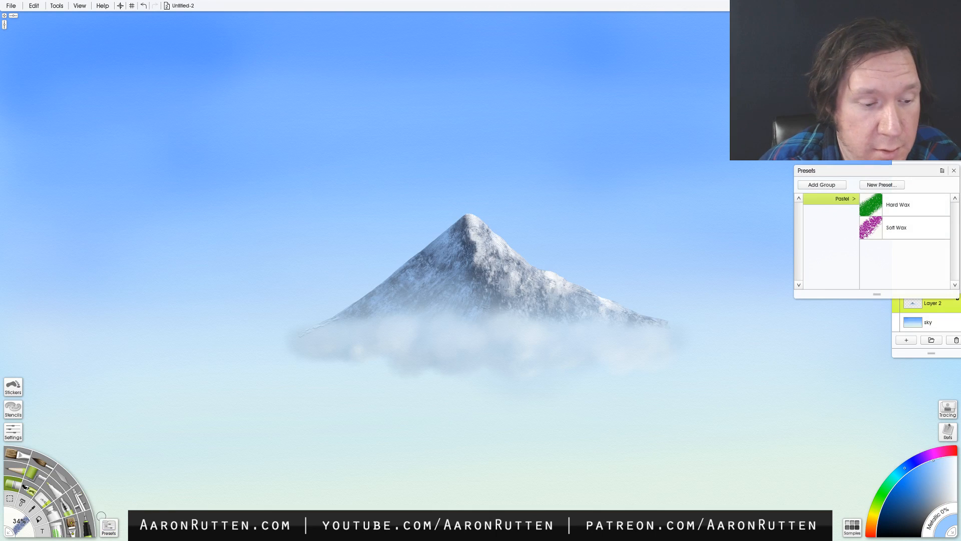
left_click(73, 526)
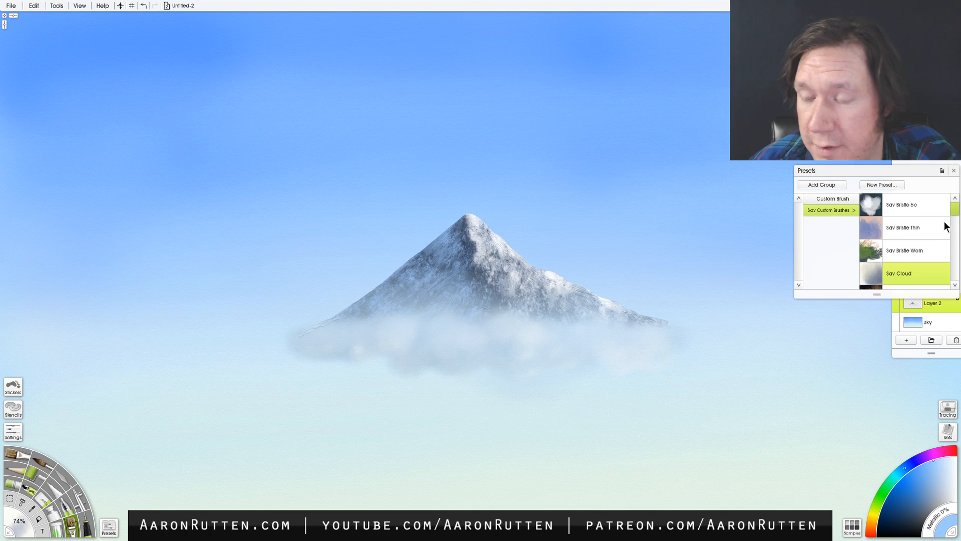
left_click(874, 248)
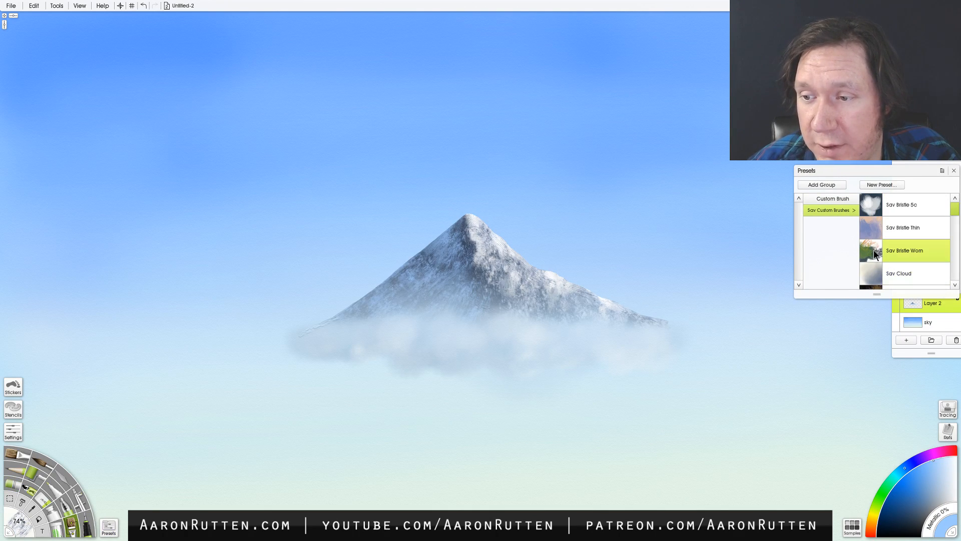
- Try a red bristle patch in the sky right of the mountain on Layer 2, close the presets and undo the patch
left_click_drag(927, 458, 954, 451)
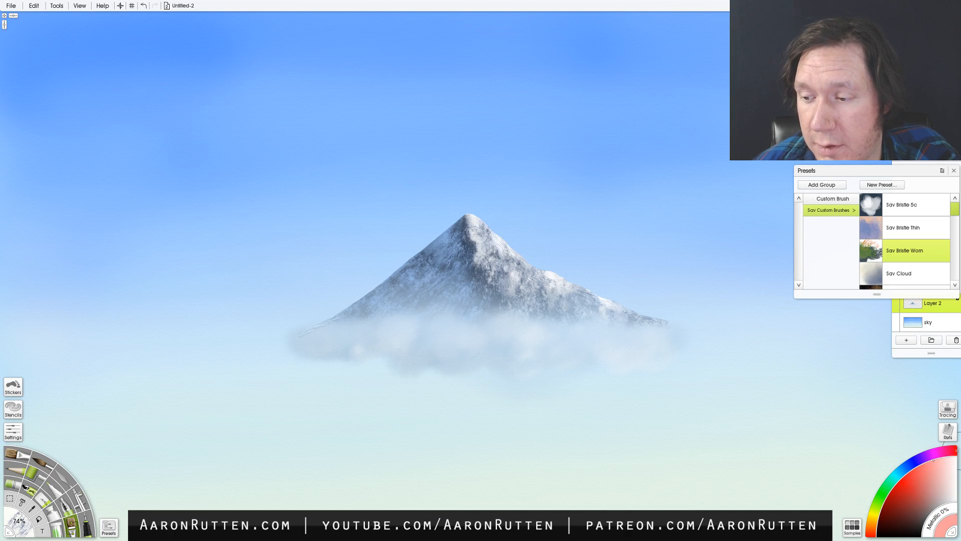
left_click(888, 495)
left_click_drag(649, 231, 711, 281)
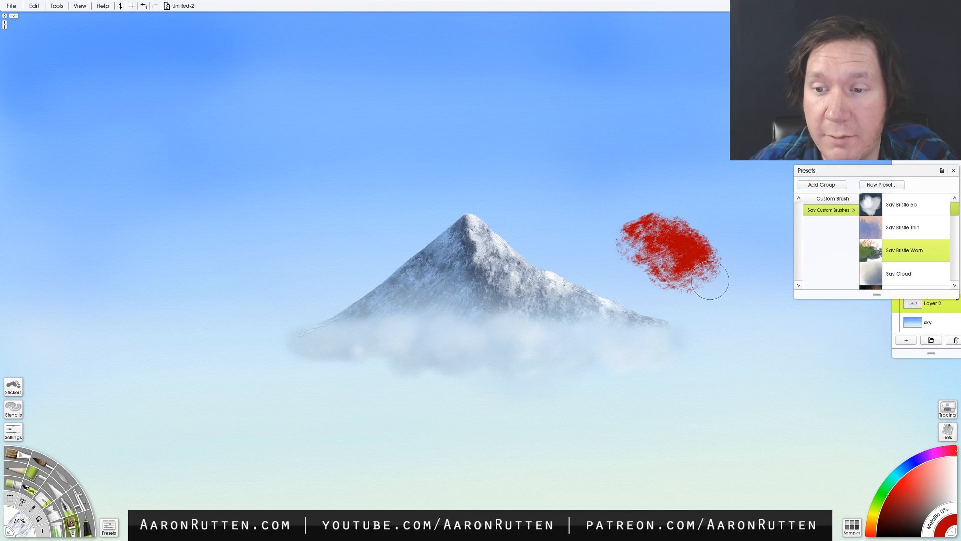
left_click(953, 171)
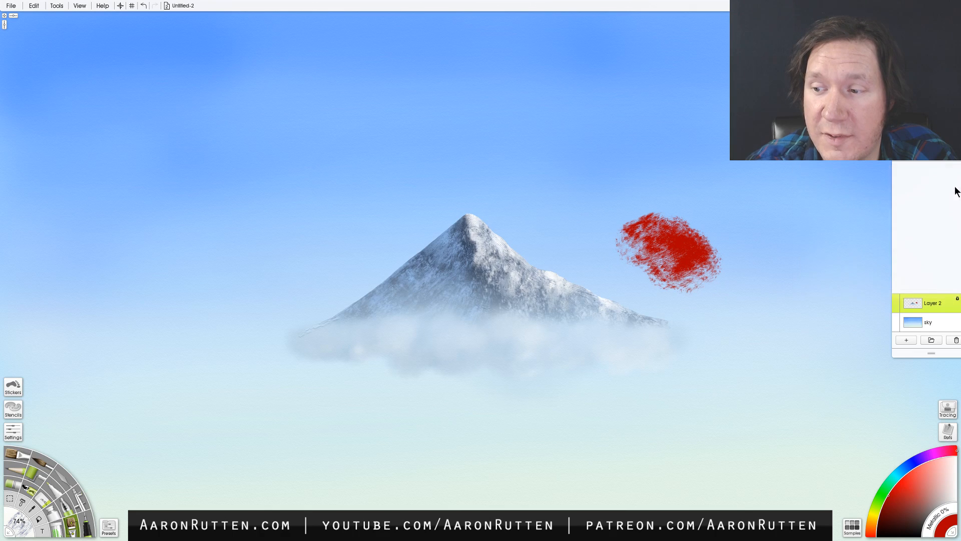
key("ctrl+z")
- Toggle Layer 2's transparency lock and try red strokes over the mountain's right slope and adjacent sky, undoing them
left_click(958, 301)
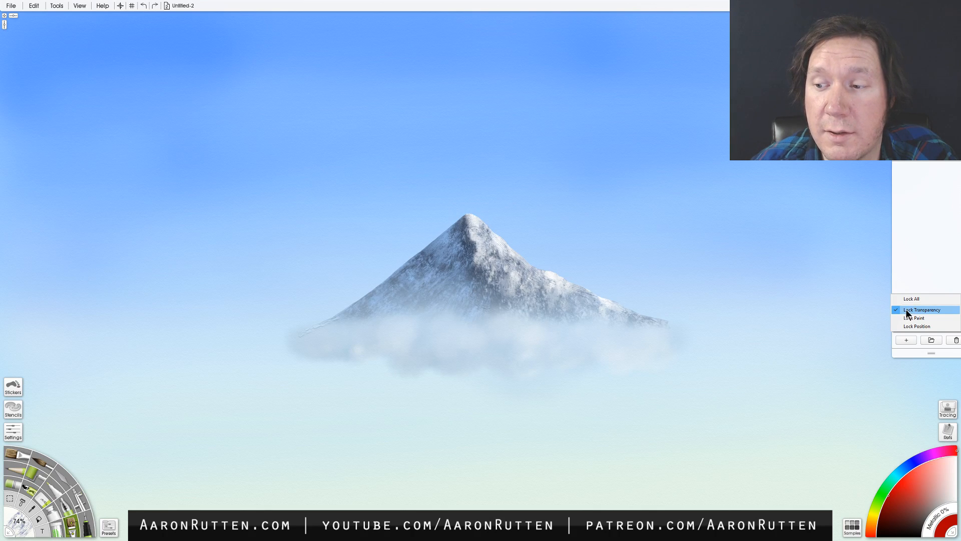
left_click(906, 310)
mouse_move(561, 235)
left_mouse_down()
mouse_move(556, 267)
mouse_move(567, 285)
mouse_move(628, 300)
left_mouse_up()
key("ctrl+z")
mouse_move(530, 216)
left_mouse_down()
mouse_move(545, 227)
mouse_move(586, 205)
mouse_move(641, 223)
left_mouse_up()
key("ctrl+z")
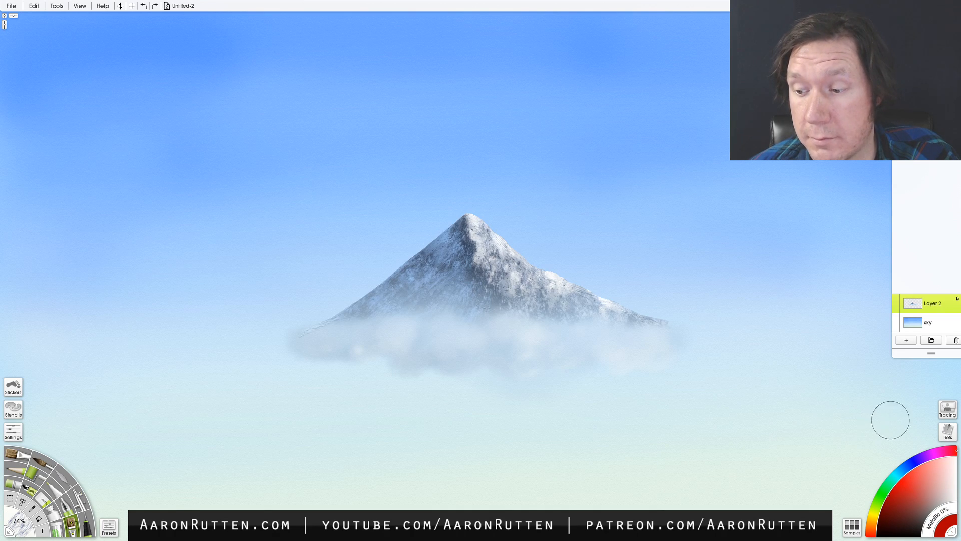
- Add a new layer above Layer 2 and paint a clumpy dark blue bristle tree mass across the clouds at 74%
left_click(907, 469)
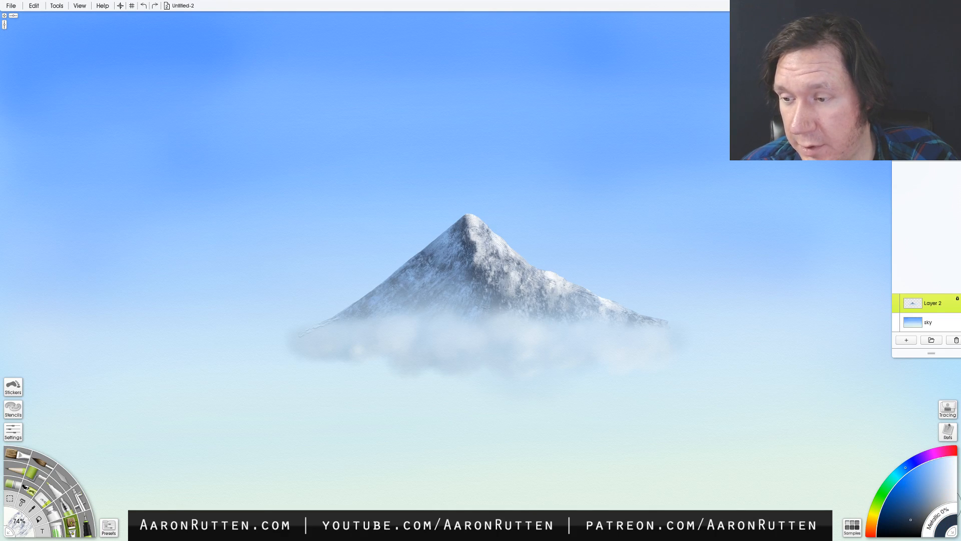
left_click(906, 340)
mouse_move(732, 357)
left_mouse_down()
mouse_move(539, 357)
mouse_move(561, 340)
mouse_move(574, 358)
mouse_move(593, 343)
mouse_move(620, 359)
mouse_move(673, 347)
mouse_move(658, 359)
mouse_move(493, 343)
mouse_move(485, 359)
mouse_move(448, 363)
left_mouse_up()
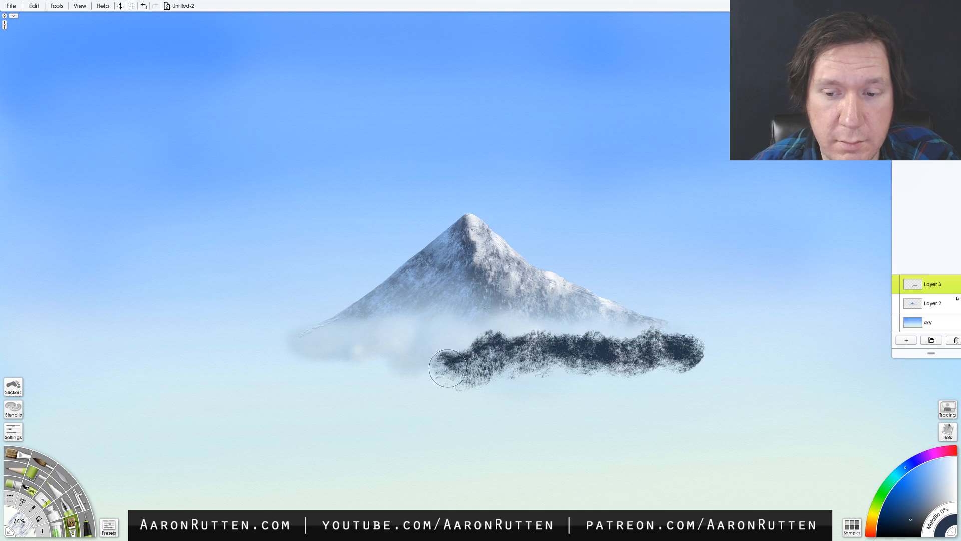
key("ctrl+z")
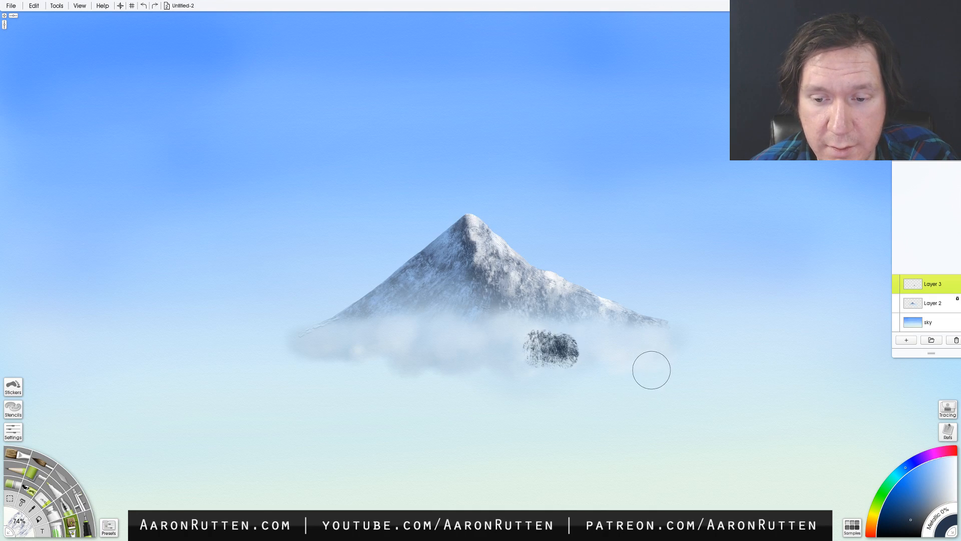
mouse_move(667, 361)
left_mouse_down()
mouse_move(682, 330)
mouse_move(674, 358)
mouse_move(627, 372)
mouse_move(616, 361)
mouse_move(594, 375)
mouse_move(592, 357)
mouse_move(535, 362)
mouse_move(491, 350)
mouse_move(489, 362)
mouse_move(462, 364)
mouse_move(455, 351)
mouse_move(418, 369)
mouse_move(380, 358)
mouse_move(351, 365)
mouse_move(297, 343)
mouse_move(283, 360)
mouse_move(255, 360)
mouse_move(689, 370)
mouse_move(703, 367)
mouse_move(694, 347)
mouse_move(716, 349)
mouse_move(708, 362)
mouse_move(728, 372)
mouse_move(621, 380)
mouse_move(610, 369)
mouse_move(570, 367)
mouse_move(538, 379)
mouse_move(501, 368)
mouse_move(491, 354)
mouse_move(480, 378)
mouse_move(429, 354)
mouse_move(405, 372)
mouse_move(358, 354)
mouse_move(350, 369)
mouse_move(318, 358)
mouse_move(265, 359)
mouse_move(326, 379)
mouse_move(357, 368)
mouse_move(385, 385)
mouse_move(419, 382)
mouse_move(415, 374)
mouse_move(468, 376)
mouse_move(485, 393)
mouse_move(537, 383)
mouse_move(550, 368)
mouse_move(581, 386)
mouse_move(698, 382)
left_mouse_up()
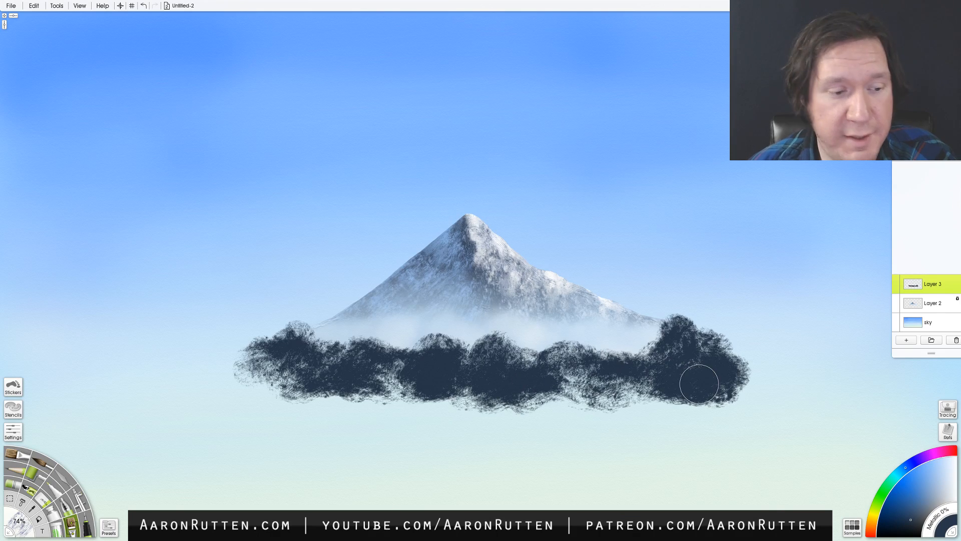
- Try a dark blue patch at 122% in the sky beside the peak's left slope and undo it
left_click(17, 484)
mouse_move(366, 249)
left_mouse_down()
mouse_move(397, 225)
mouse_move(394, 210)
mouse_move(423, 223)
left_mouse_up()
key("ctrl+z")
key("ctrl+z")
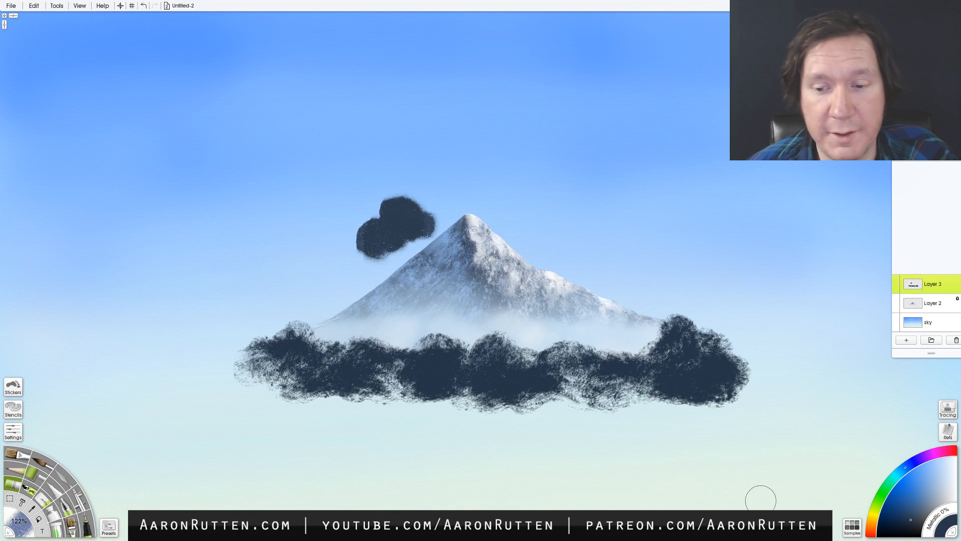
key("ctrl+z")
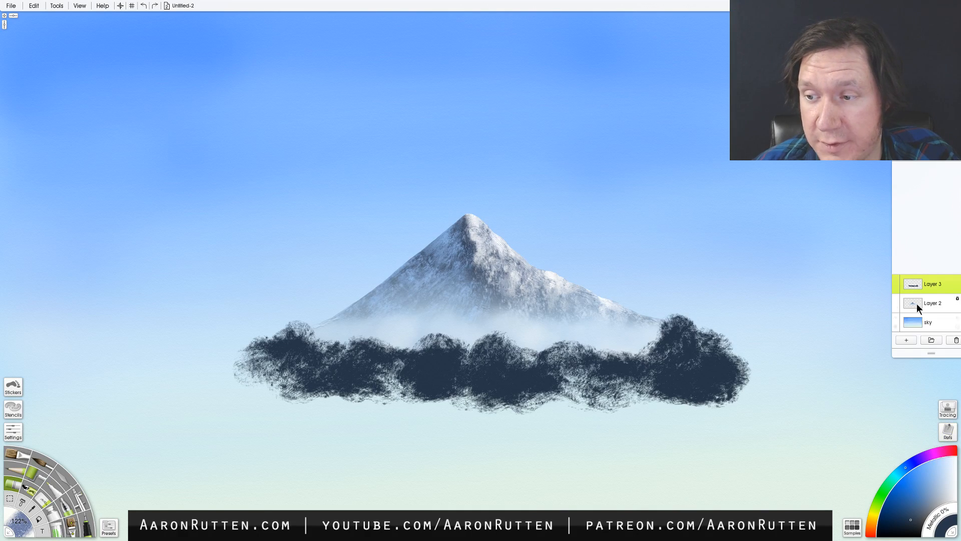
- Hide Layer 3 and add a new layer between it and Layer 2
left_click(897, 284)
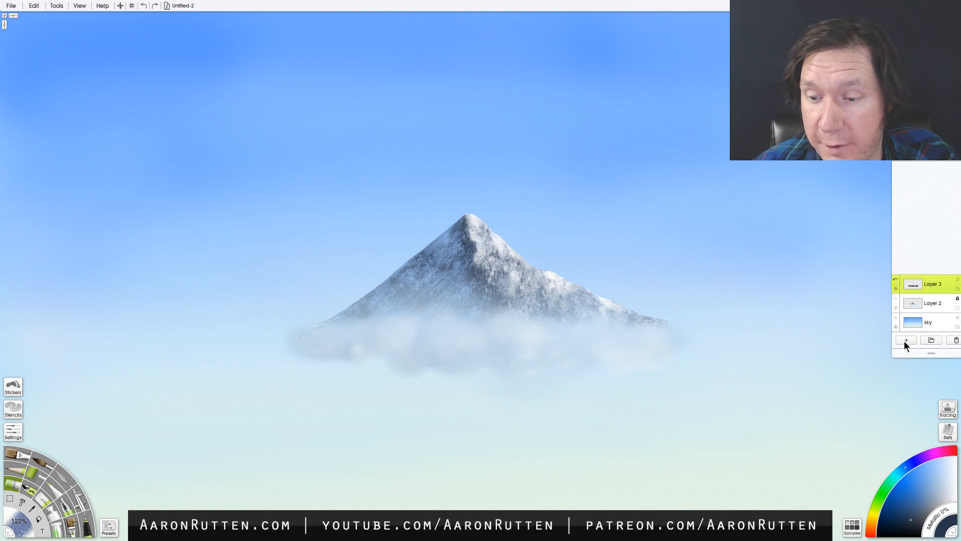
left_click(907, 340)
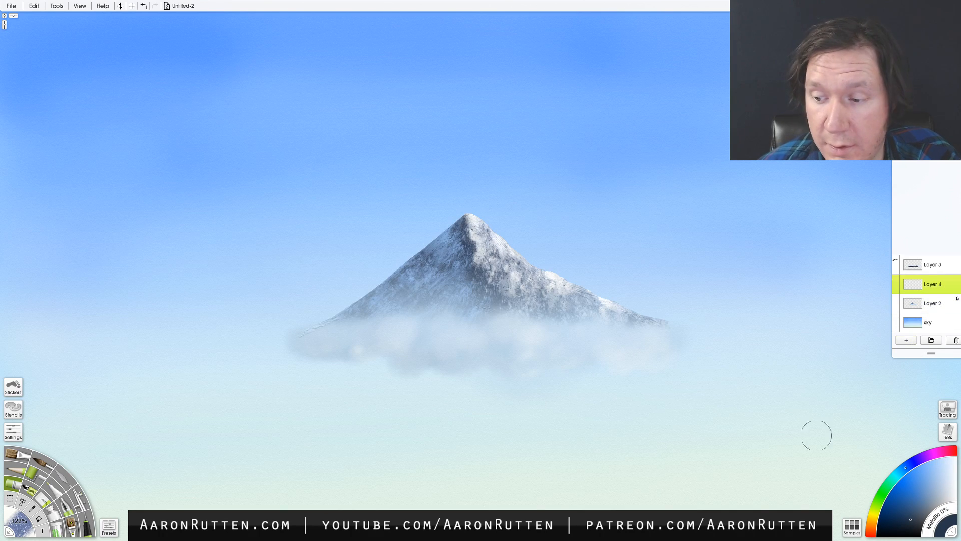
- Try yellow-green strokes across the mountain's base, including a wide Custom Brush band at 74%, and undo them
left_click(889, 491)
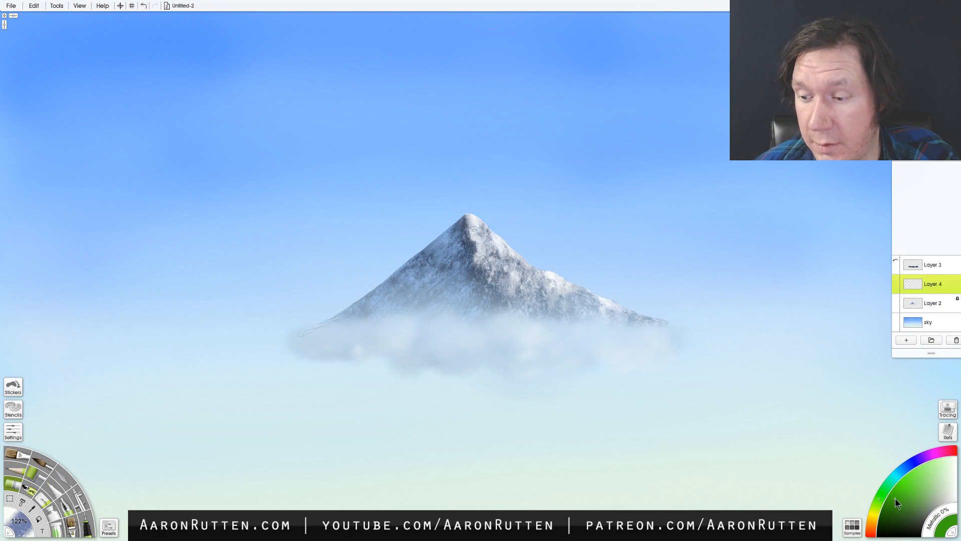
left_click(876, 506)
left_click(902, 488)
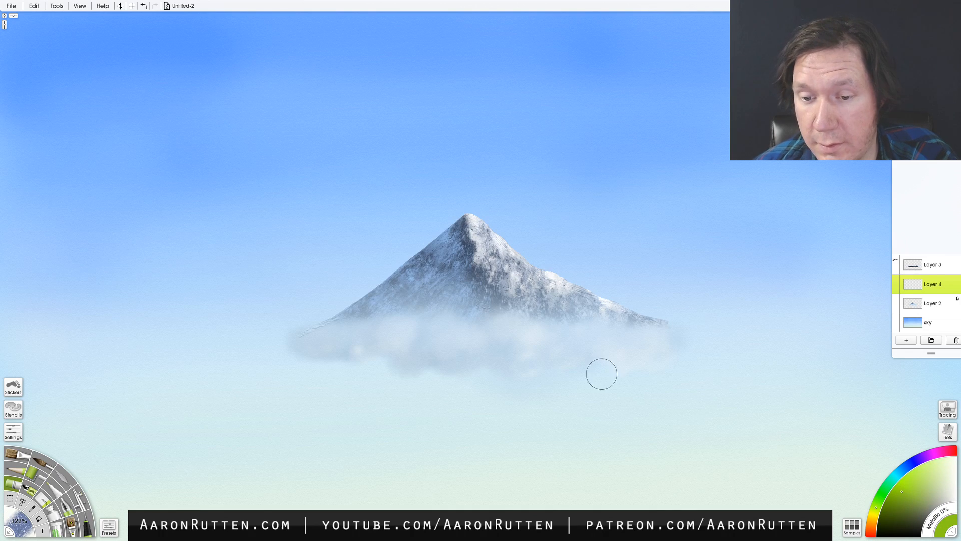
mouse_move(601, 373)
left_mouse_down()
mouse_move(646, 360)
mouse_move(626, 363)
left_mouse_up()
key("ctrl+z")
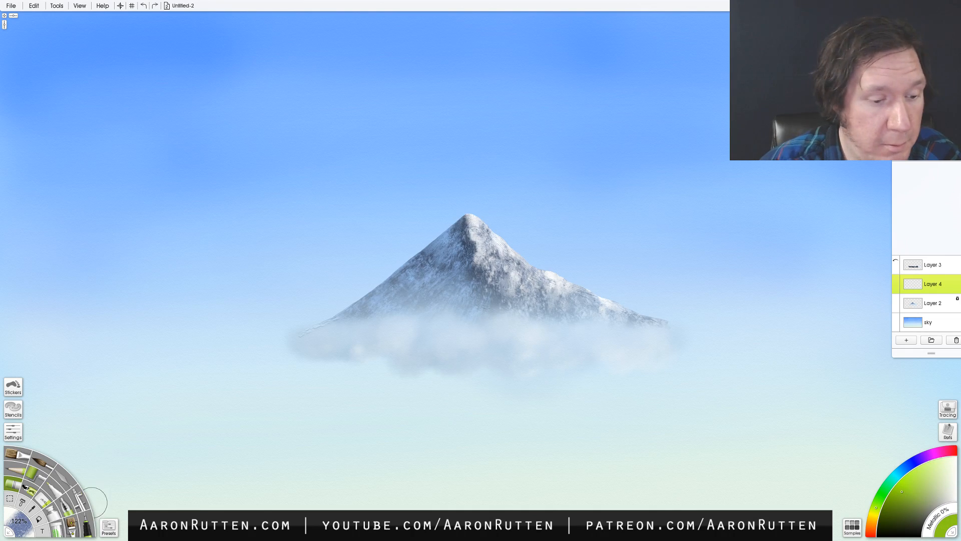
left_click(71, 524)
mouse_move(448, 365)
left_mouse_down()
mouse_move(646, 348)
mouse_move(390, 359)
mouse_move(300, 346)
mouse_move(280, 353)
mouse_move(445, 364)
mouse_move(689, 349)
mouse_move(272, 358)
mouse_move(288, 357)
left_mouse_up()
key("ctrl+z")
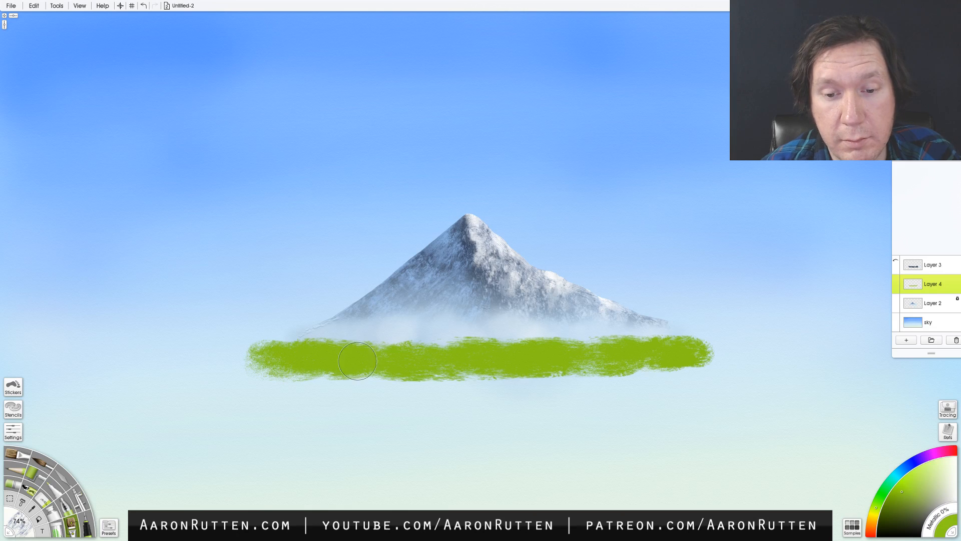
mouse_move(356, 361)
left_mouse_down()
mouse_move(526, 378)
mouse_move(654, 368)
mouse_move(703, 382)
left_mouse_up()
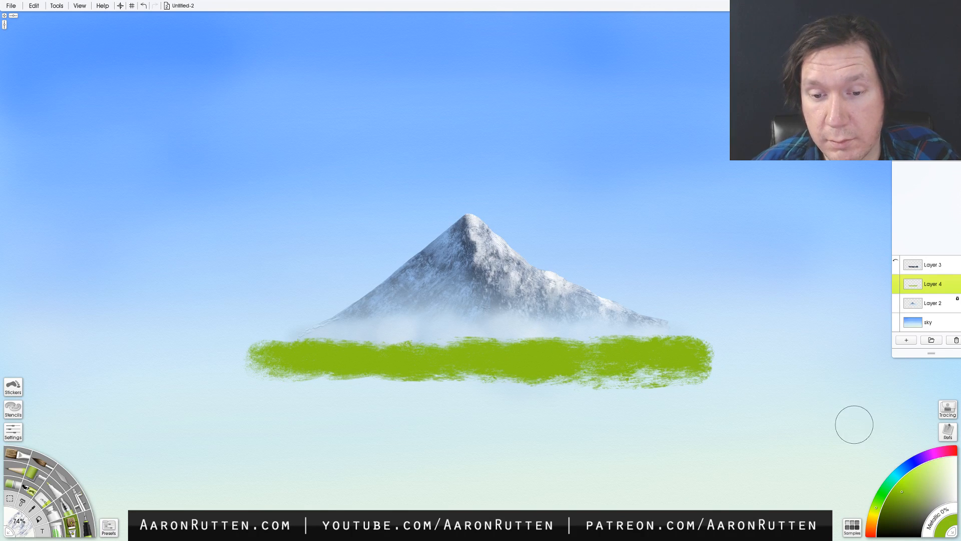
key("ctrl+z")
key("ctrl+z")
key("ctrl+z")
key("ctrl+z")
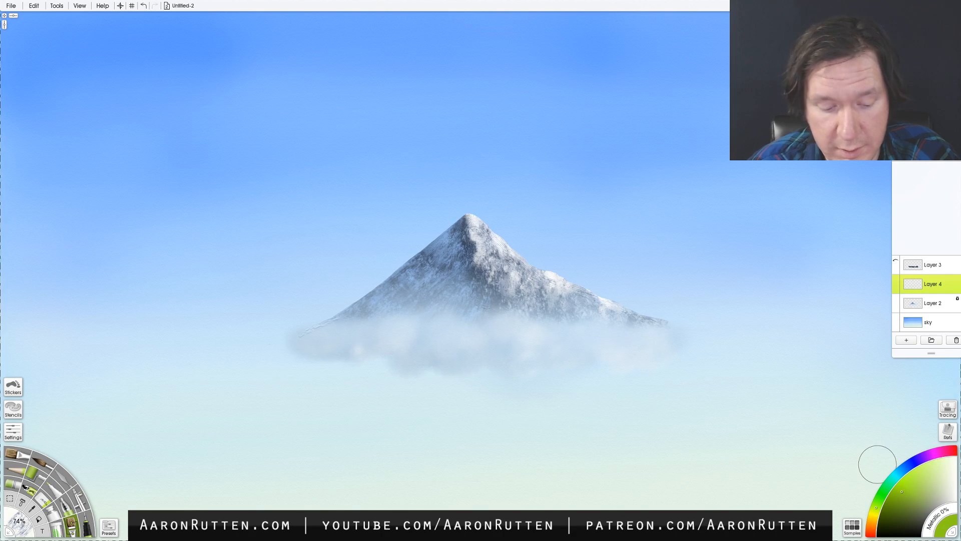
- Paint a muted blue band along the mountain's base on Layer 4 and show Layer 3 again
left_click(904, 468)
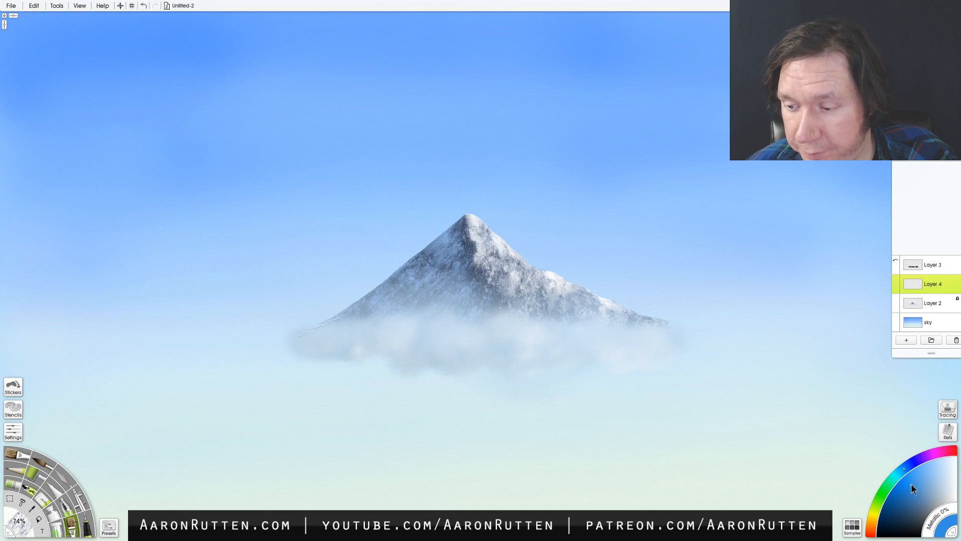
left_click(751, 203, "alt")
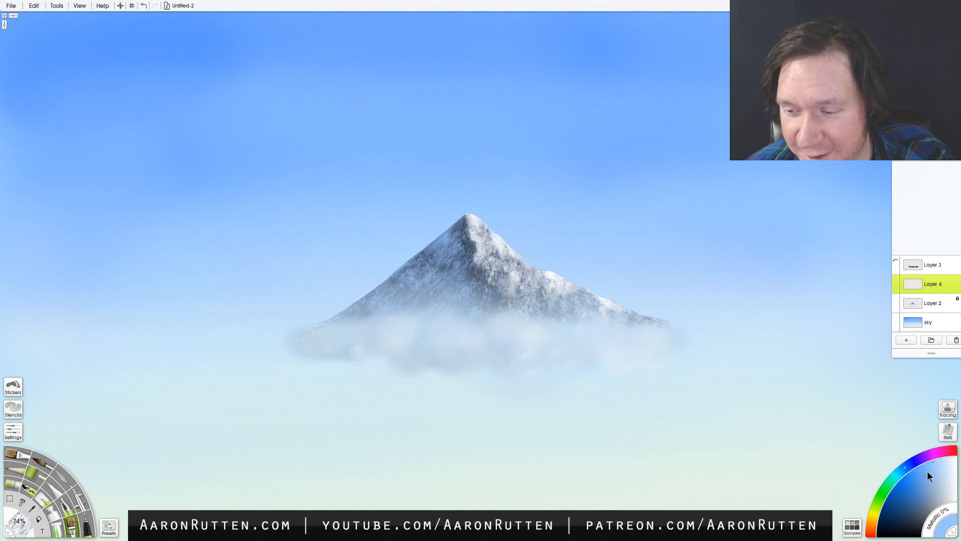
left_click(920, 488)
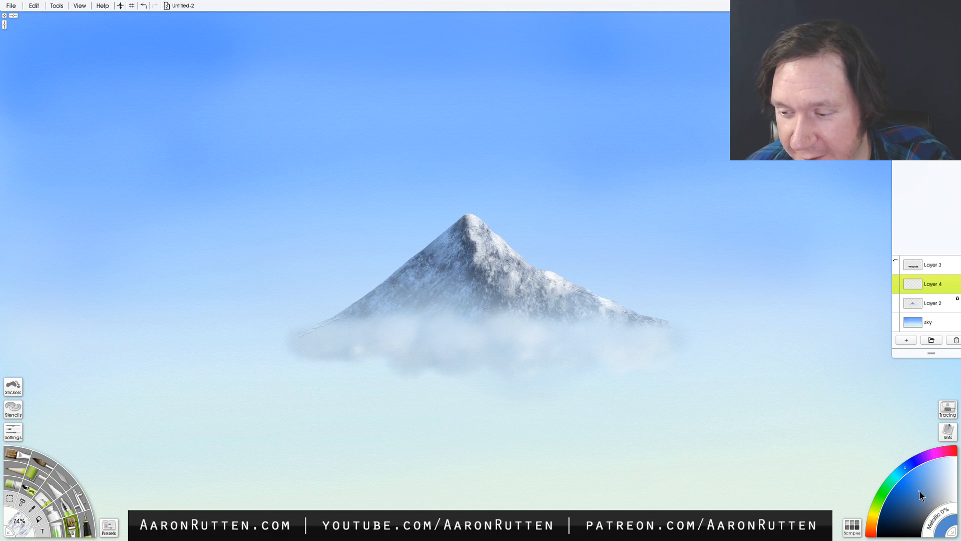
mouse_move(646, 350)
left_mouse_down()
mouse_move(550, 358)
mouse_move(678, 355)
mouse_move(351, 349)
mouse_move(293, 358)
mouse_move(491, 358)
mouse_move(293, 360)
mouse_move(684, 353)
mouse_move(262, 370)
left_mouse_up()
key("ctrl+z")
key("ctrl+z")
key("ctrl+z")
key("ctrl+z")
left_click(896, 263)
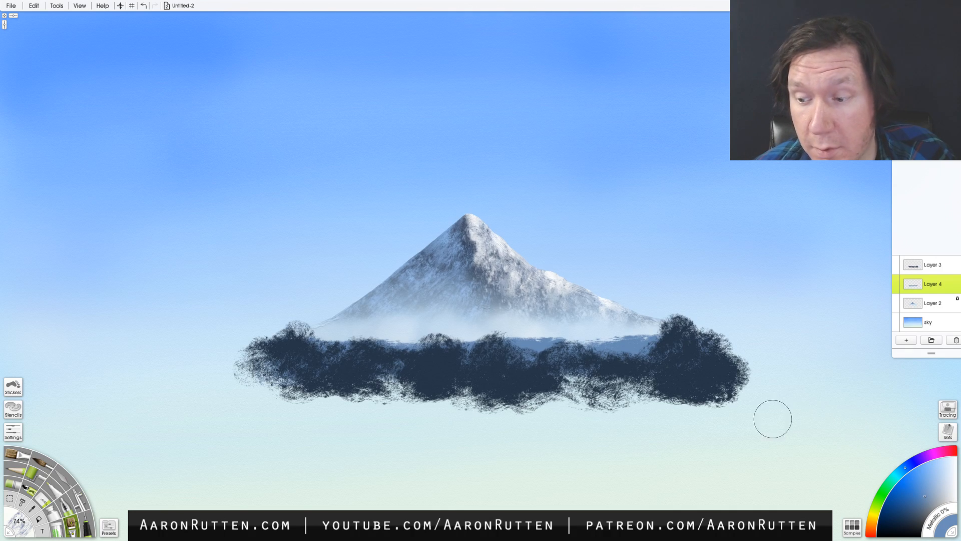
- Try small tree strokes on the blue band with the current brush and the Sav Bristle 5c preset, undoing them
mouse_move(604, 335)
left_mouse_down()
mouse_move(590, 343)
mouse_move(605, 329)
left_mouse_up()
key("ctrl+z")
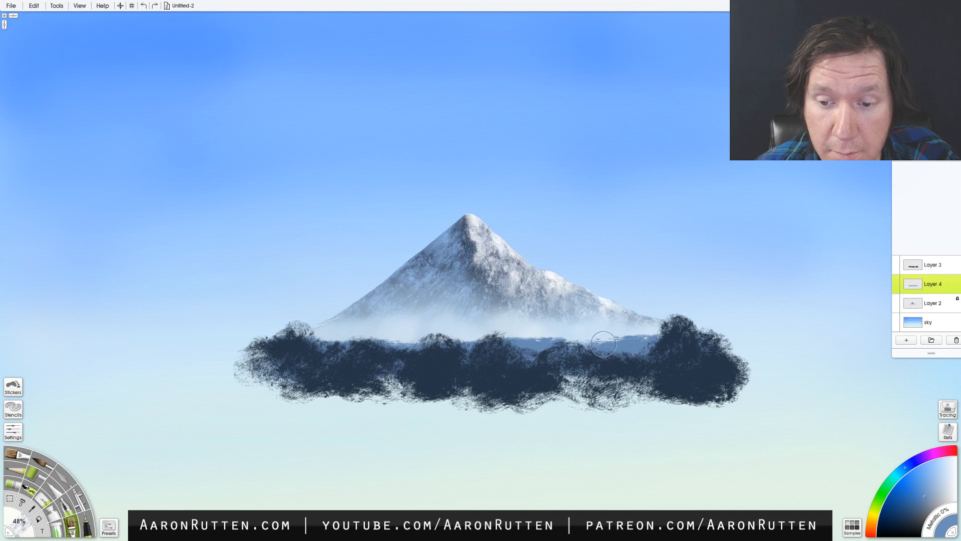
left_click(109, 526)
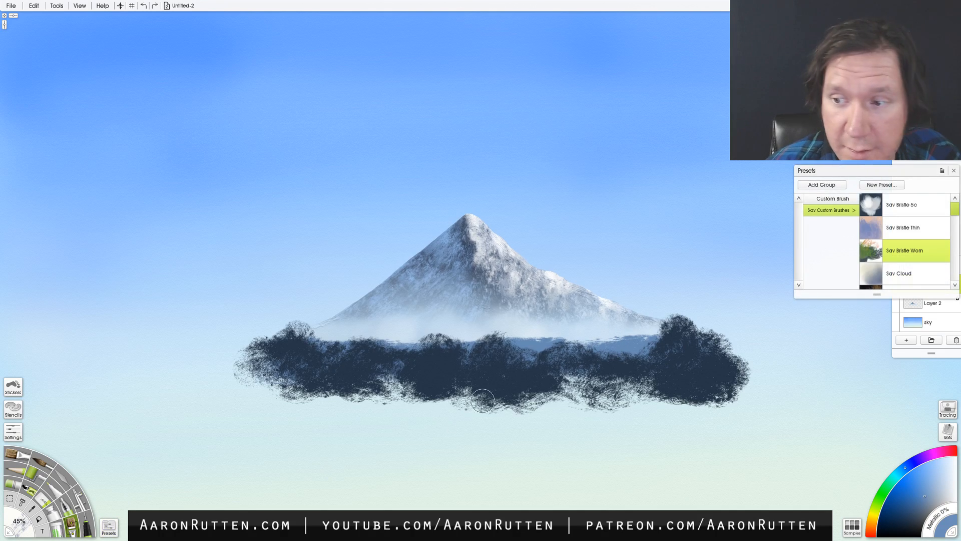
left_click(904, 205)
left_click_drag(595, 341, 602, 335)
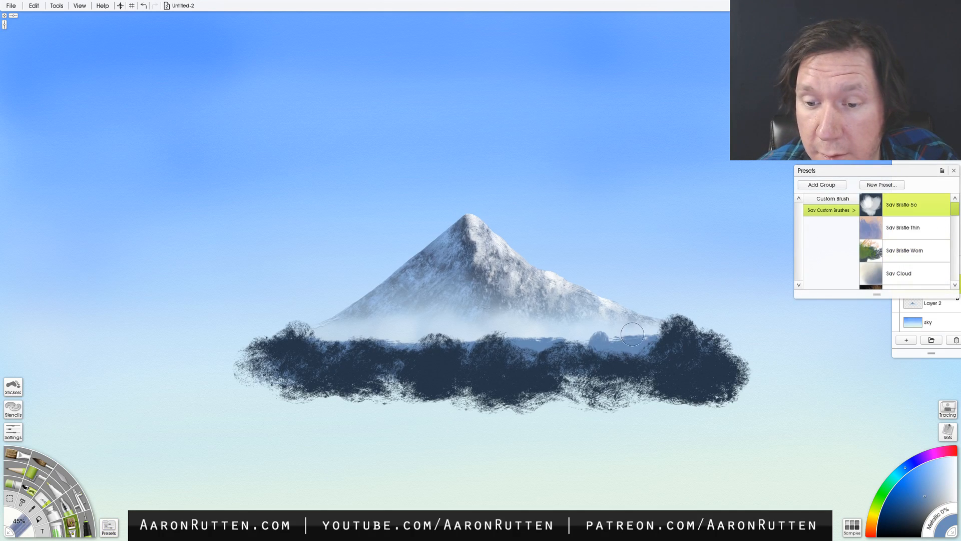
key("ctrl+z")
- Test Sav Coarse Fur 2 on the blue band, and paint a spiky distant treeline along it with Sav H Lines at 45%
left_click_drag(953, 208, 957, 219)
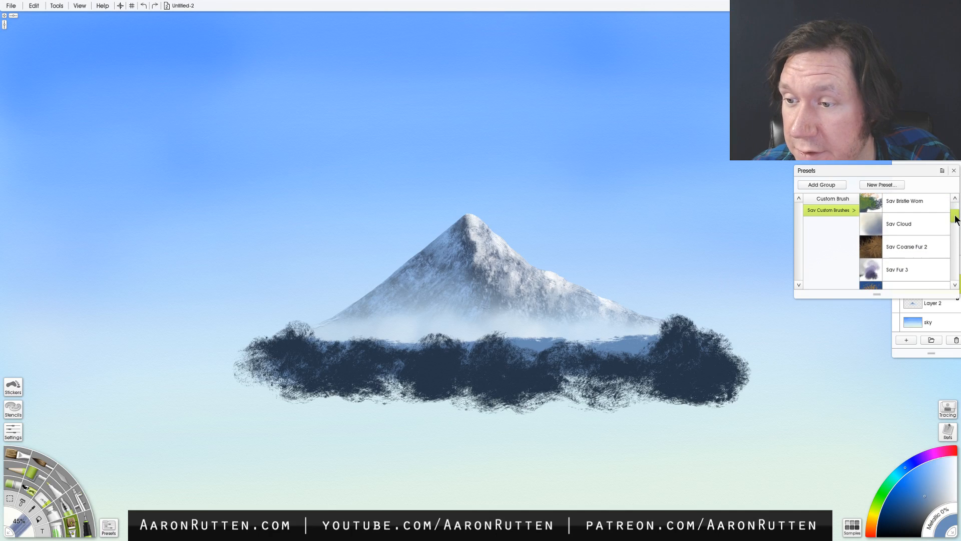
left_click(911, 249)
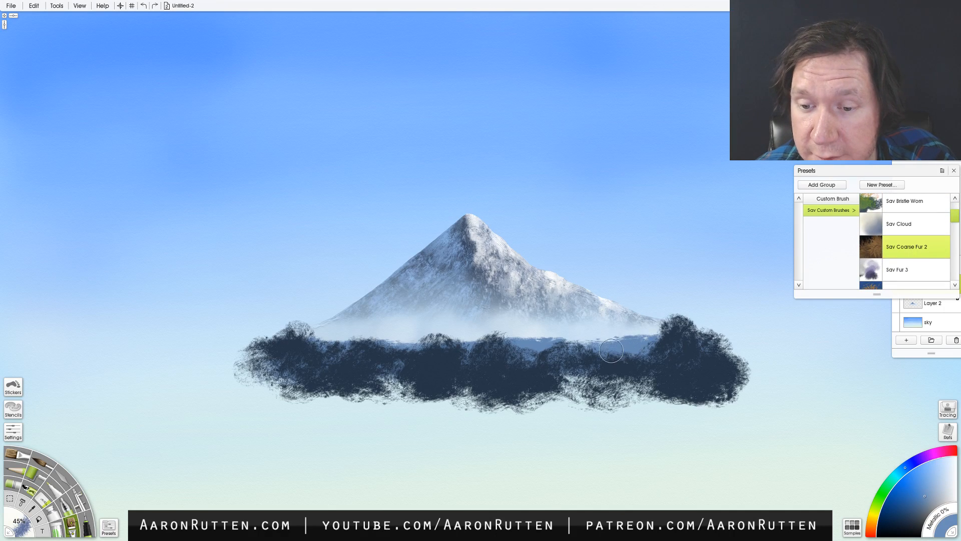
mouse_move(612, 351)
left_mouse_down()
mouse_move(625, 322)
mouse_move(617, 346)
left_mouse_up()
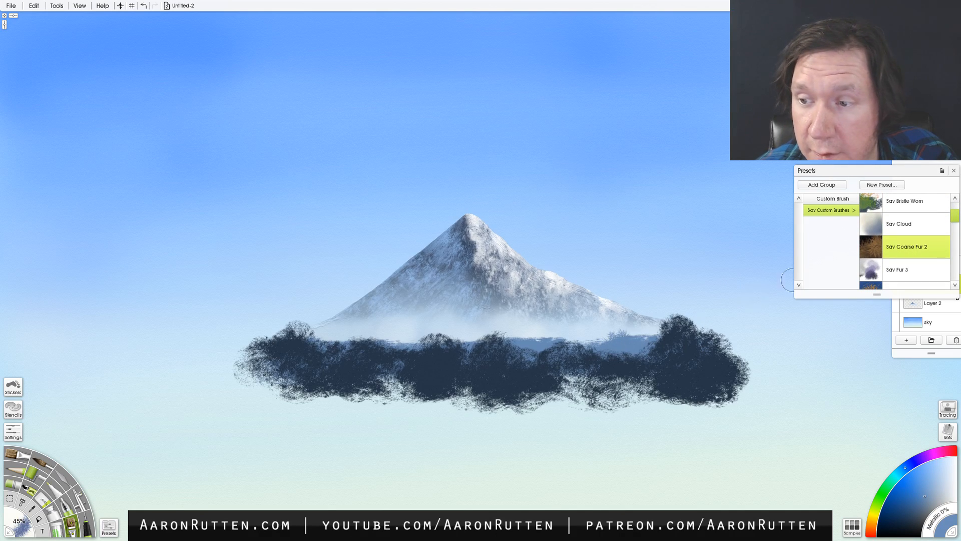
left_click_drag(955, 215, 956, 236)
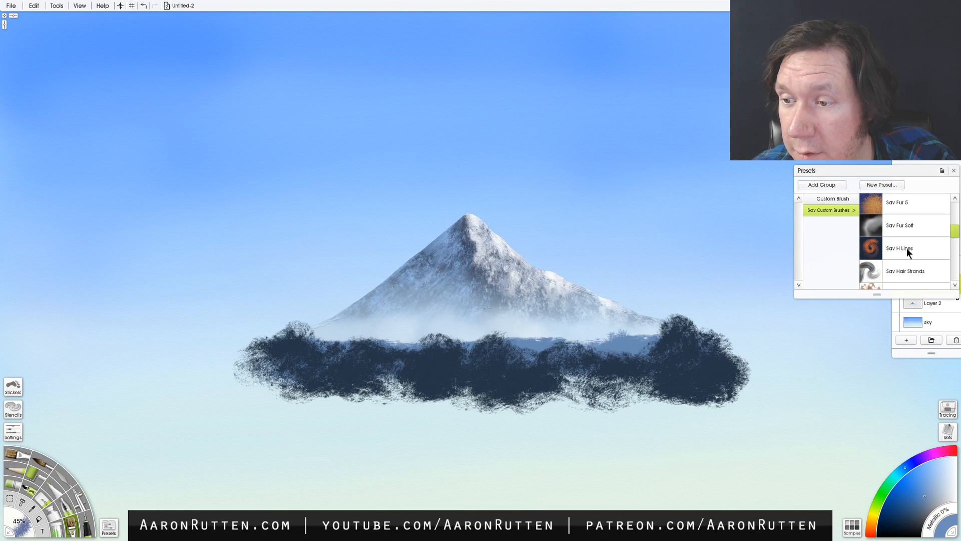
left_click(909, 252)
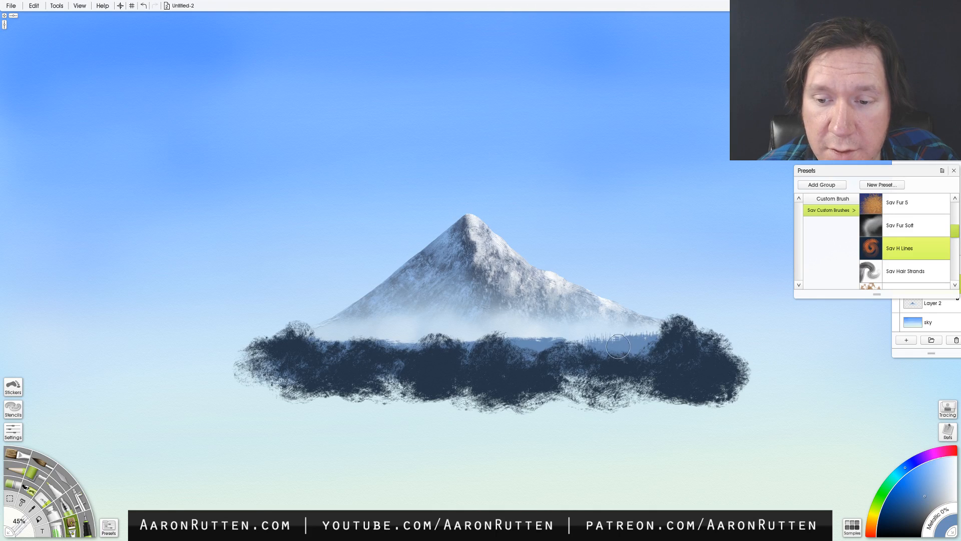
left_click_drag(618, 346, 573, 340)
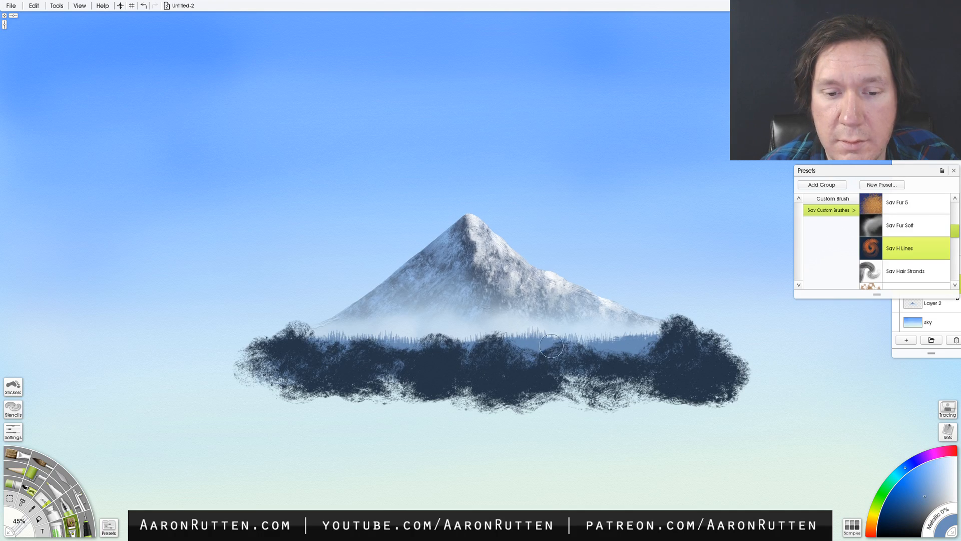
- Add two new layers above Layer 4 and paint taller Sav H Lines treelines on them in darker blue, reaching 106% size
left_click(907, 340)
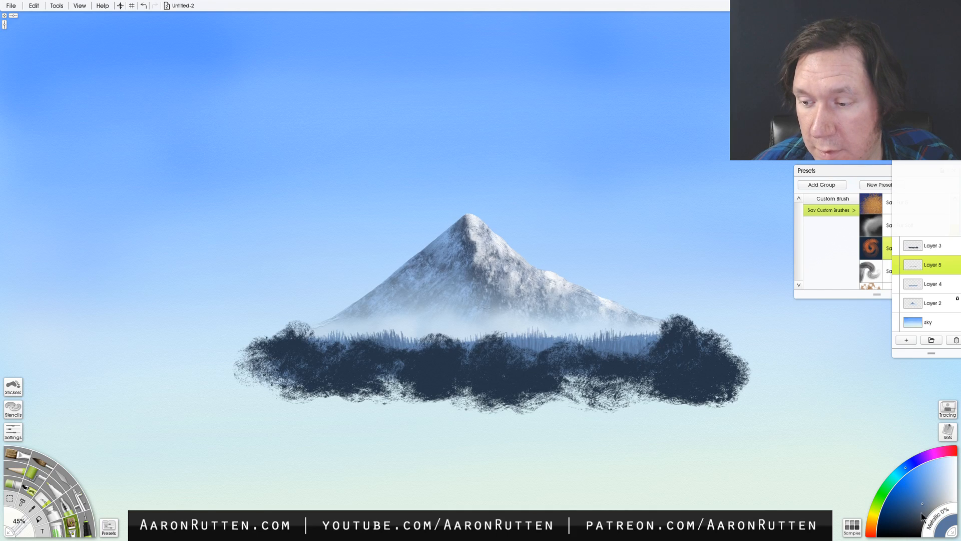
left_click(921, 511)
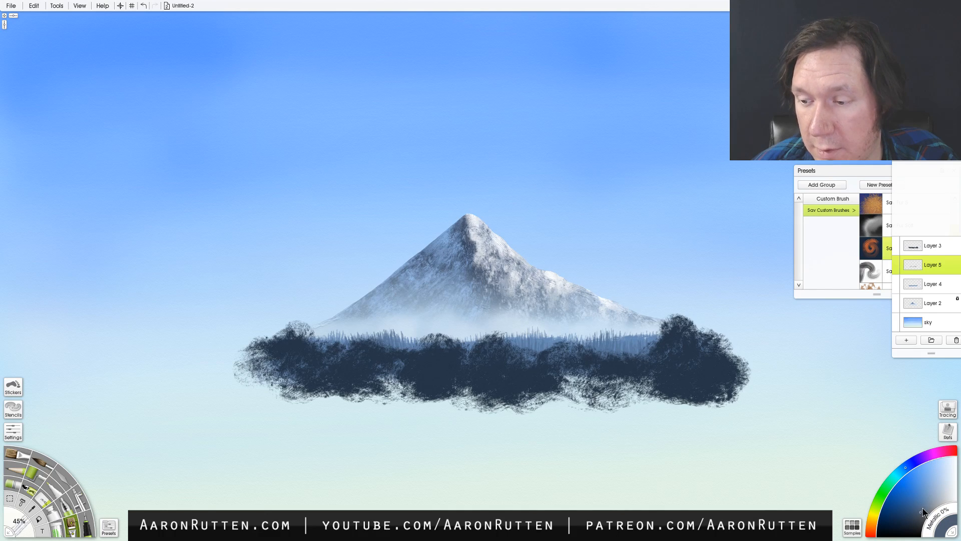
left_click(906, 341)
mouse_move(647, 356)
left_mouse_down()
mouse_move(669, 357)
mouse_move(651, 341)
mouse_move(632, 375)
mouse_move(594, 367)
mouse_move(566, 379)
mouse_move(549, 361)
mouse_move(525, 358)
mouse_move(457, 382)
mouse_move(423, 362)
mouse_move(404, 382)
mouse_move(368, 352)
mouse_move(341, 368)
mouse_move(305, 343)
left_mouse_up()
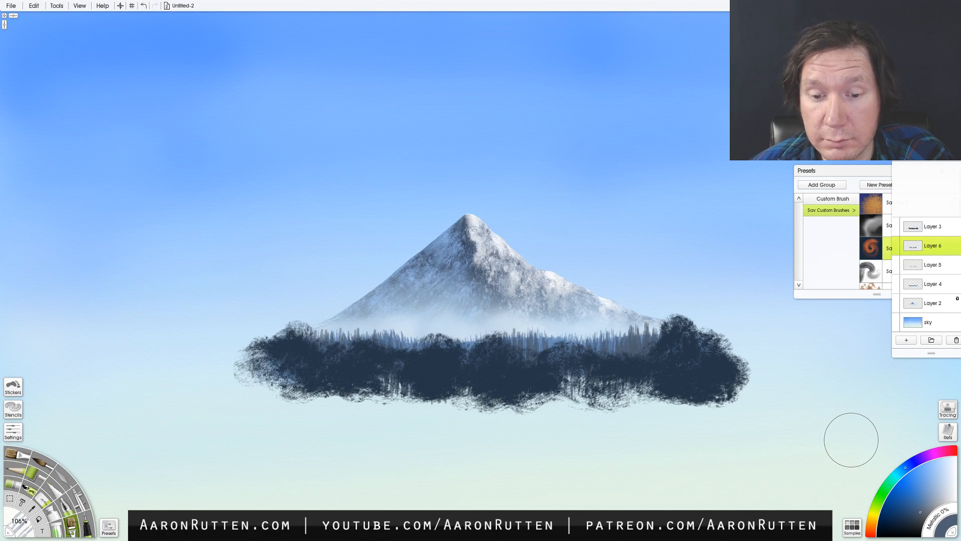
- Lock the transparency of Layer 3 and choose the Sav Bristle Worn brush preset
left_click(952, 226)
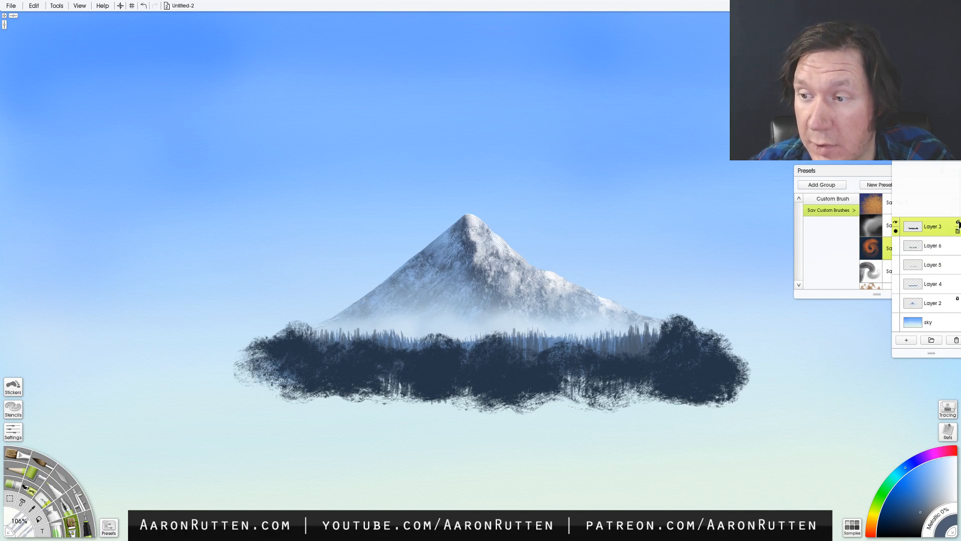
left_click(945, 233)
left_click_drag(868, 171, 867, 172)
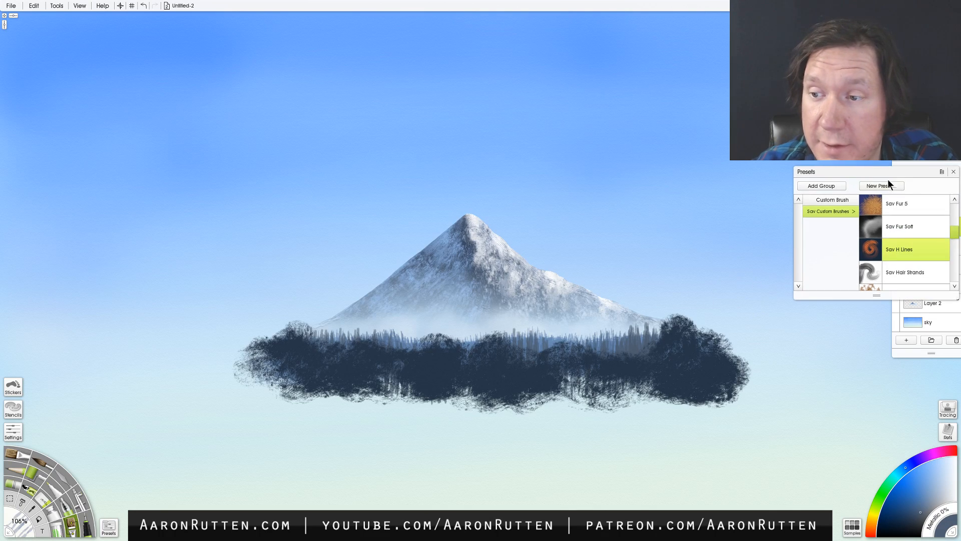
left_click(884, 206)
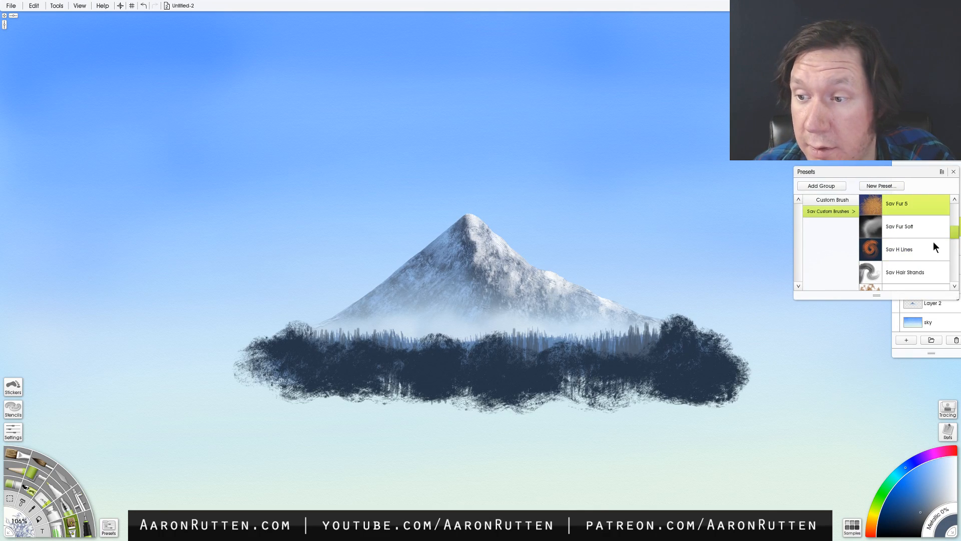
left_click_drag(956, 233, 957, 206)
left_click(908, 251)
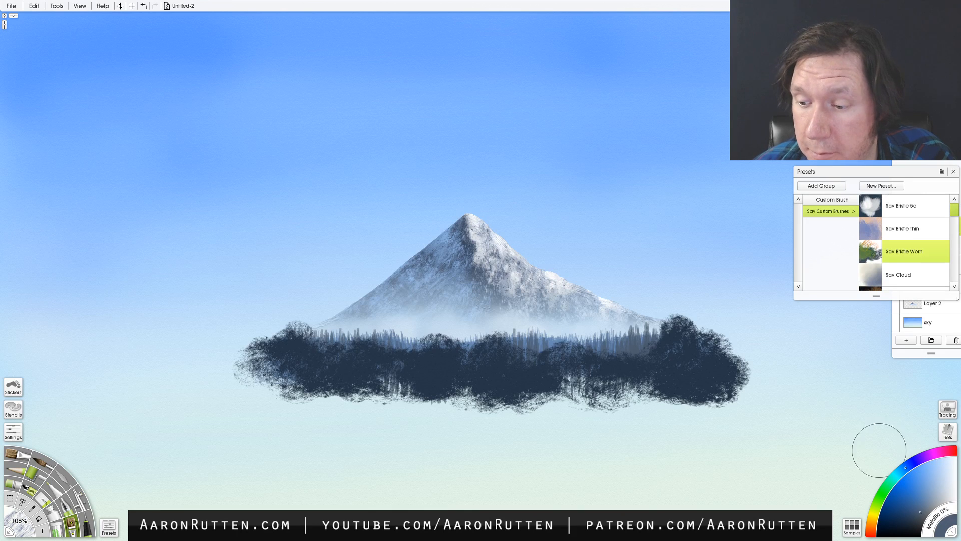
- Paint medium green foliage over the right and central dark trees on Layer 3 at 60% brush size
left_click_drag(881, 497, 879, 500)
left_click(909, 488)
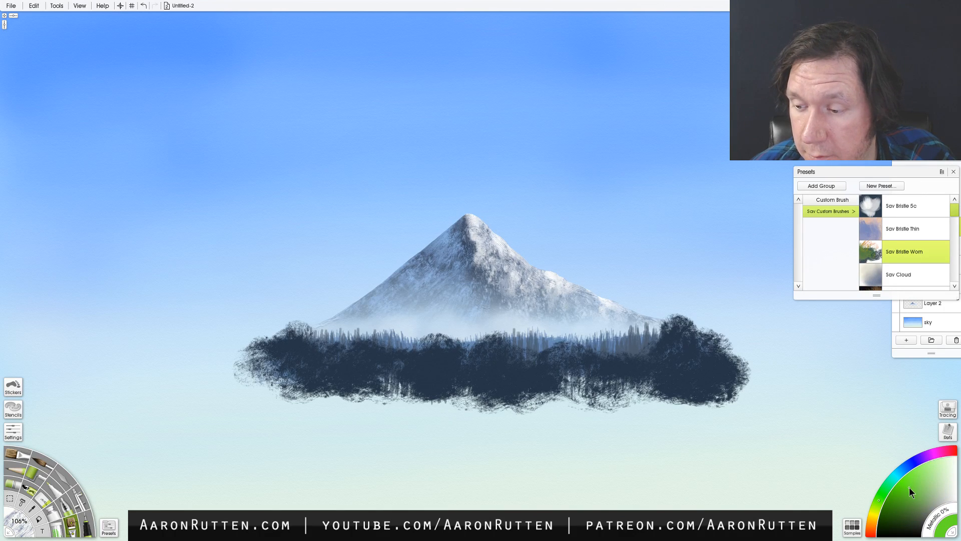
left_click(904, 503)
mouse_move(690, 341)
left_mouse_down()
mouse_move(718, 334)
mouse_move(728, 354)
mouse_move(674, 322)
mouse_move(696, 352)
mouse_move(728, 368)
mouse_move(695, 375)
mouse_move(676, 355)
mouse_move(658, 355)
mouse_move(649, 374)
mouse_move(643, 365)
mouse_move(604, 374)
mouse_move(555, 356)
mouse_move(554, 370)
mouse_move(534, 373)
mouse_move(491, 345)
mouse_move(507, 366)
mouse_move(489, 376)
mouse_move(513, 368)
mouse_move(500, 340)
mouse_move(450, 350)
mouse_move(446, 375)
left_mouse_up()
key("ctrl+z")
key("ctrl+z")
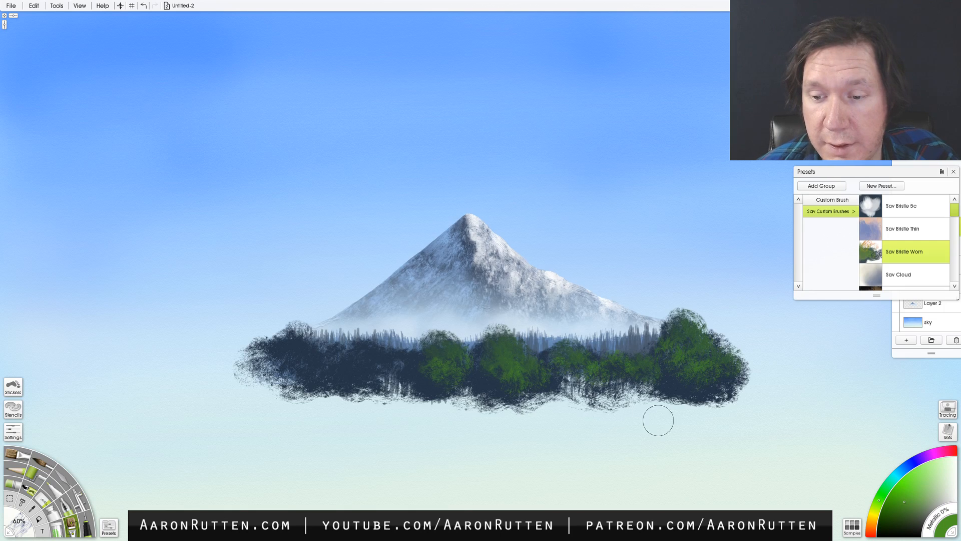
- Paint olive and ochre foliage on the left-hand trees and a cooler green on the far-left tree
left_click(877, 505)
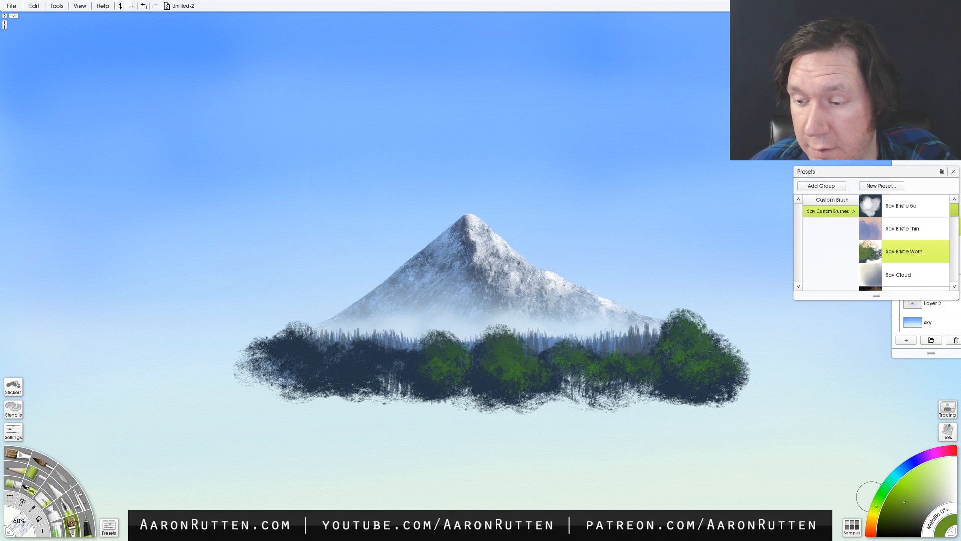
mouse_move(409, 363)
left_mouse_down()
mouse_move(365, 355)
mouse_move(349, 362)
mouse_move(347, 378)
mouse_move(334, 363)
mouse_move(339, 387)
mouse_move(298, 340)
mouse_move(286, 351)
mouse_move(296, 363)
mouse_move(283, 347)
mouse_move(303, 378)
mouse_move(289, 383)
mouse_move(266, 364)
left_mouse_up()
left_click(875, 512)
left_click(883, 493)
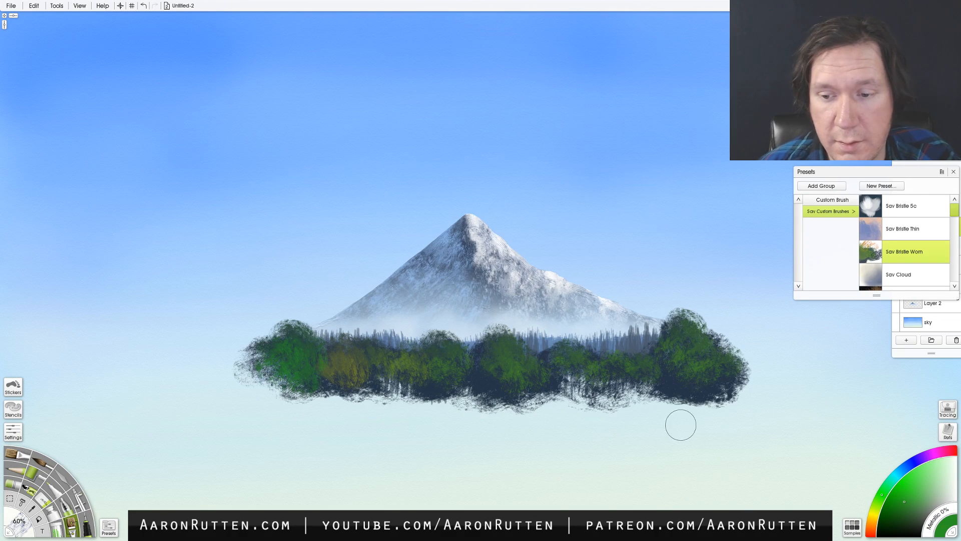
- Add lighter green highlights to the right-hand trees and golden foliage to the central round tree
left_click(906, 482)
left_click(876, 505)
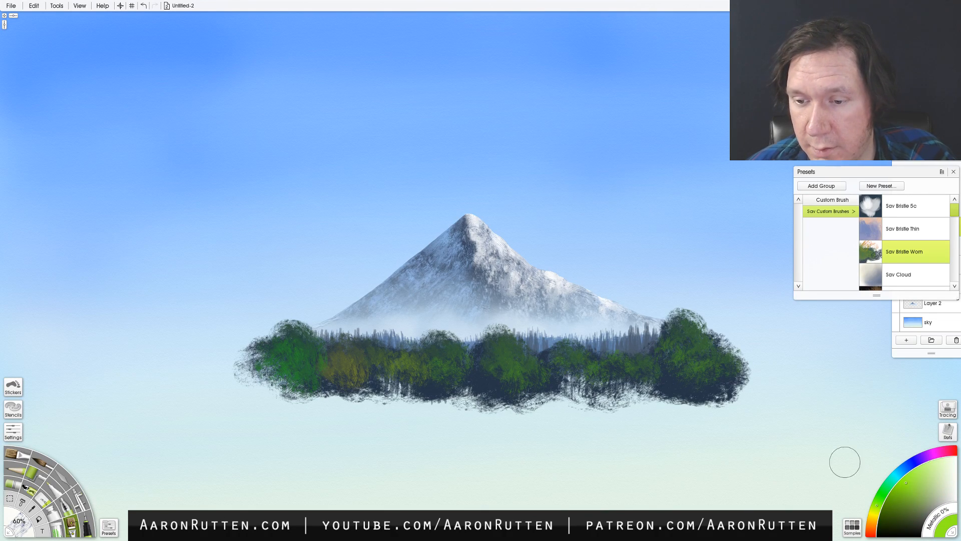
mouse_move(710, 343)
left_mouse_down()
mouse_move(685, 323)
mouse_move(721, 368)
mouse_move(616, 361)
mouse_move(622, 389)
mouse_move(588, 373)
mouse_move(605, 396)
mouse_move(574, 356)
mouse_move(505, 346)
mouse_move(524, 386)
left_mouse_up()
left_click(877, 508)
left_click(882, 494)
key("ctrl+z")
left_click(905, 500)
left_click(874, 518)
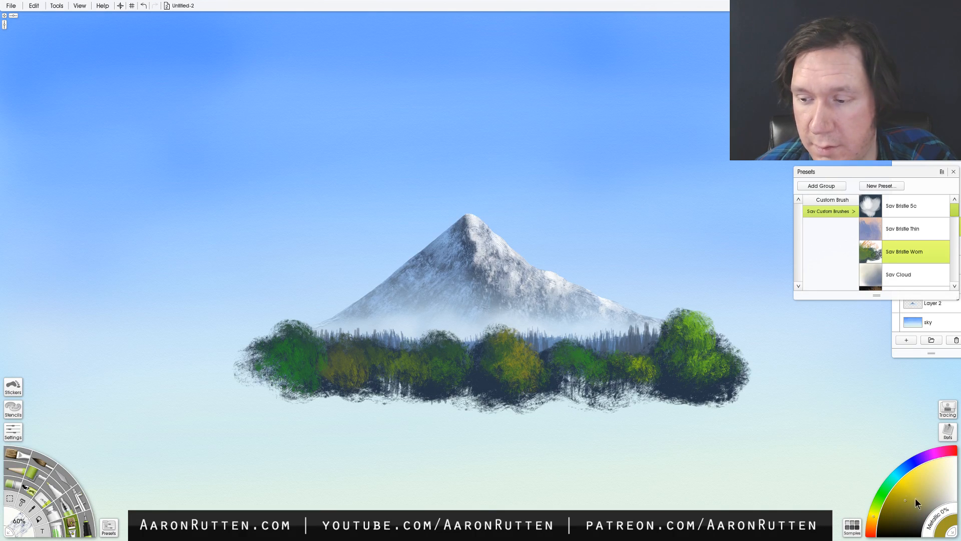
- Brighten the far-left tree with light green foliage and the central tree with yellow highlights
left_click(887, 488)
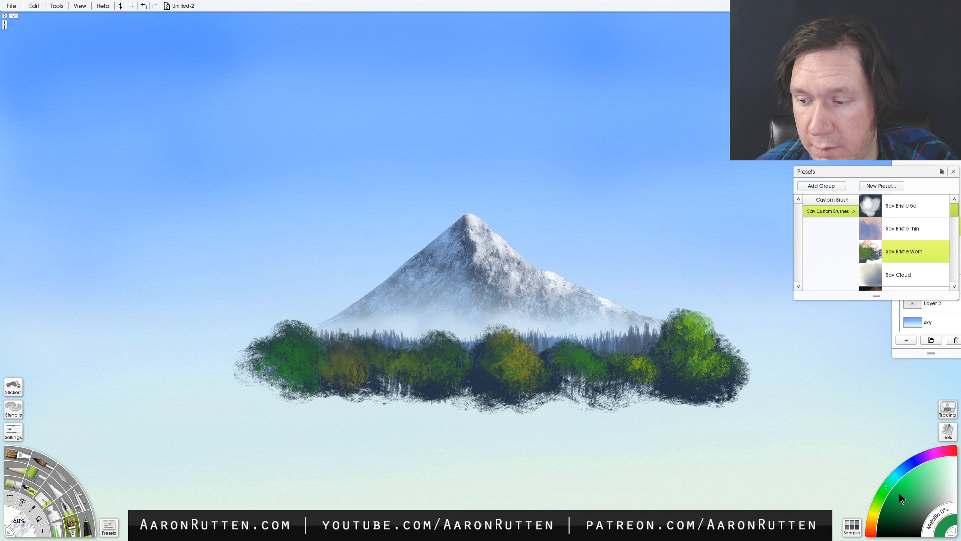
left_click(876, 506)
mouse_move(346, 346)
left_mouse_down()
mouse_move(297, 340)
mouse_move(300, 359)
mouse_move(274, 354)
left_mouse_up()
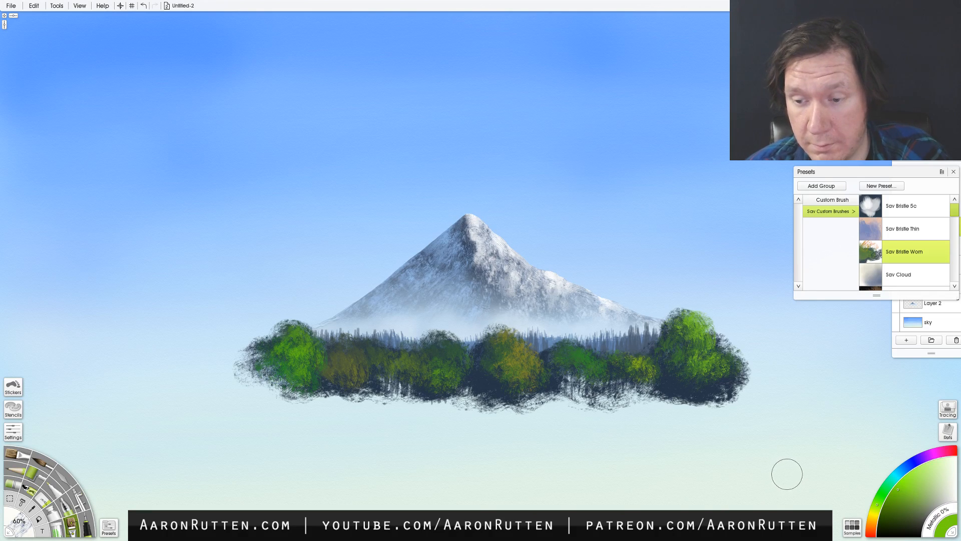
left_click(877, 517)
left_click(907, 473)
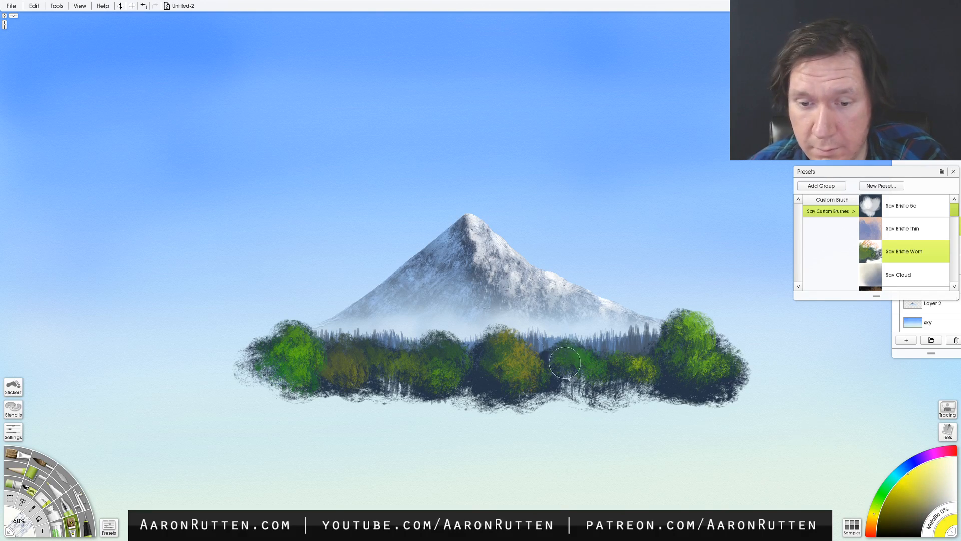
left_click_drag(502, 334, 500, 362)
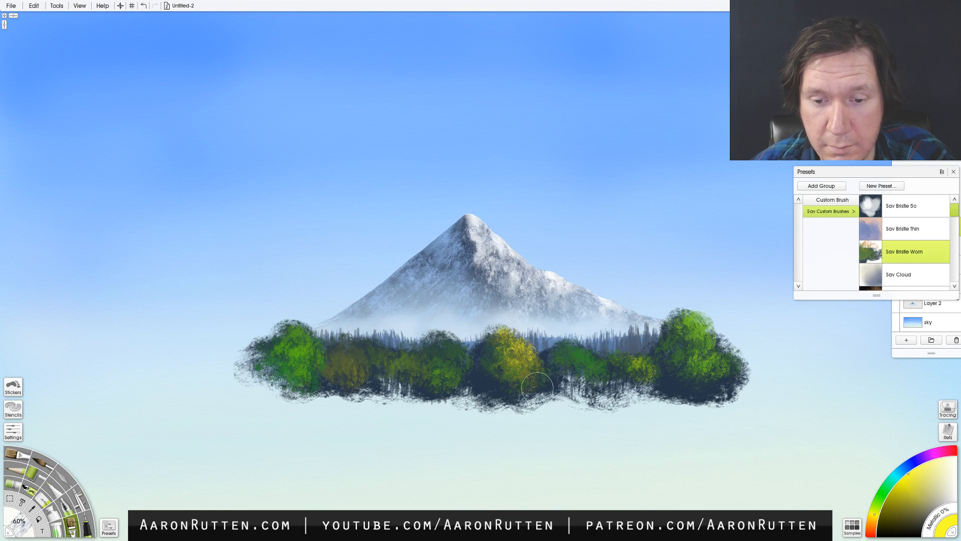
- Dab yellow-green highlights on the right and middle trees and paint the small tree near the left end orange
left_click(875, 511)
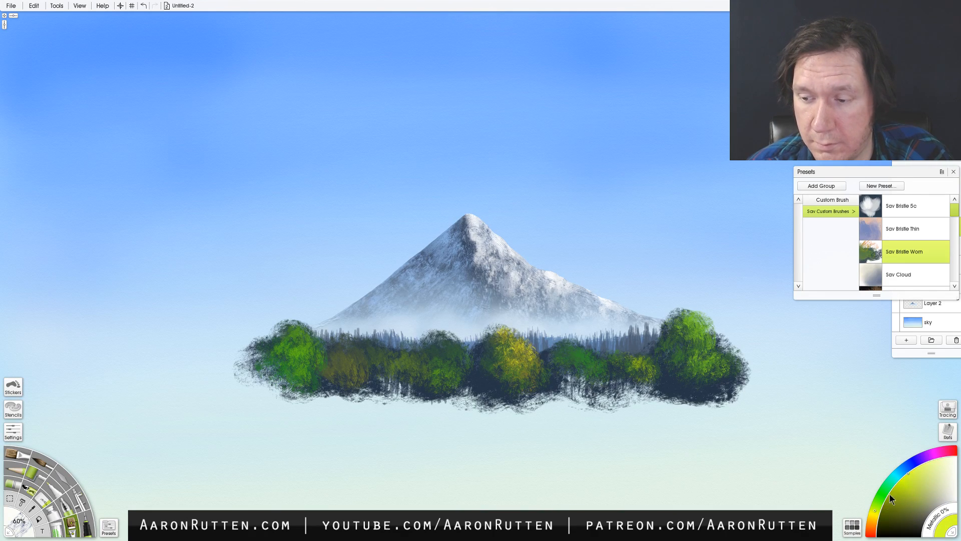
left_click(885, 492)
left_click(876, 507)
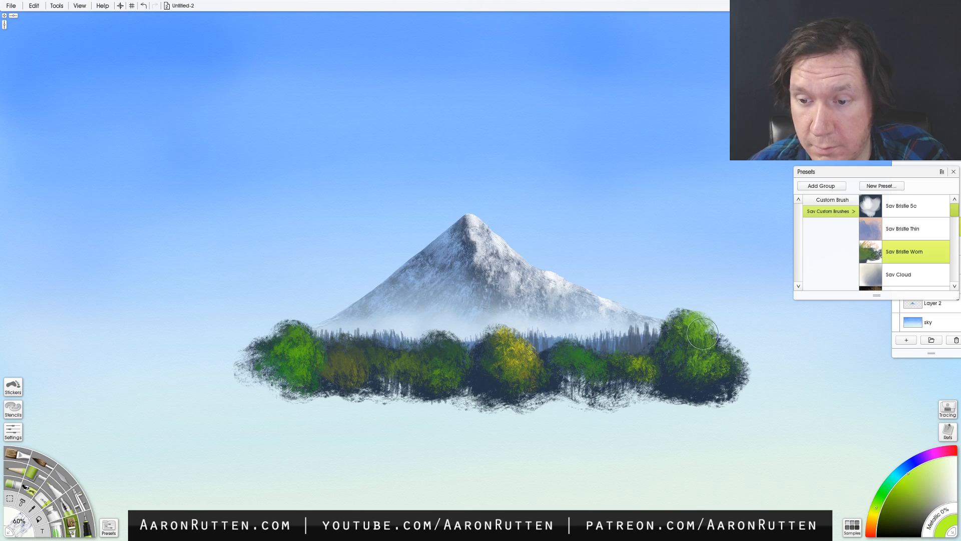
mouse_move(702, 332)
left_mouse_down()
mouse_move(691, 345)
mouse_move(709, 370)
left_mouse_up()
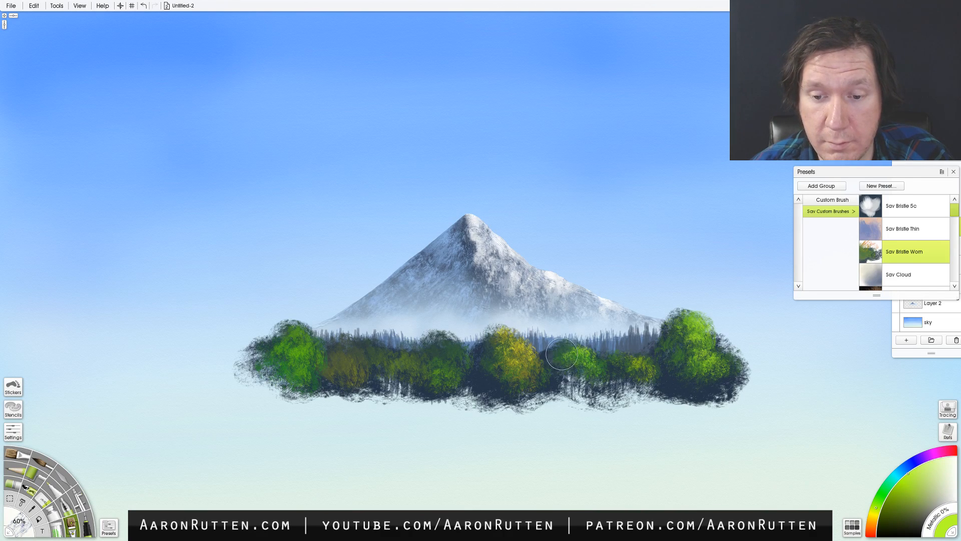
left_click_drag(561, 354, 557, 356)
mouse_move(451, 371)
left_mouse_down()
mouse_move(437, 347)
mouse_move(431, 385)
left_mouse_up()
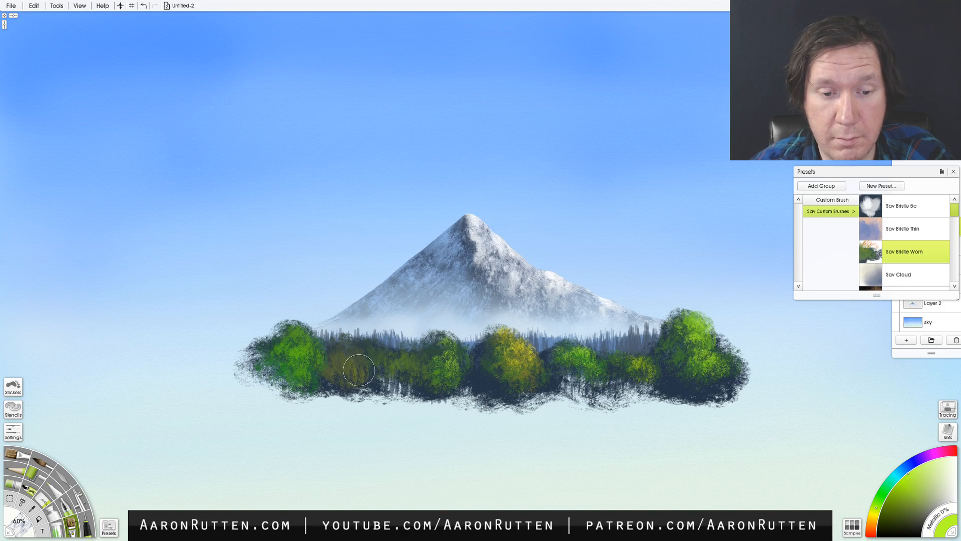
left_click(872, 519)
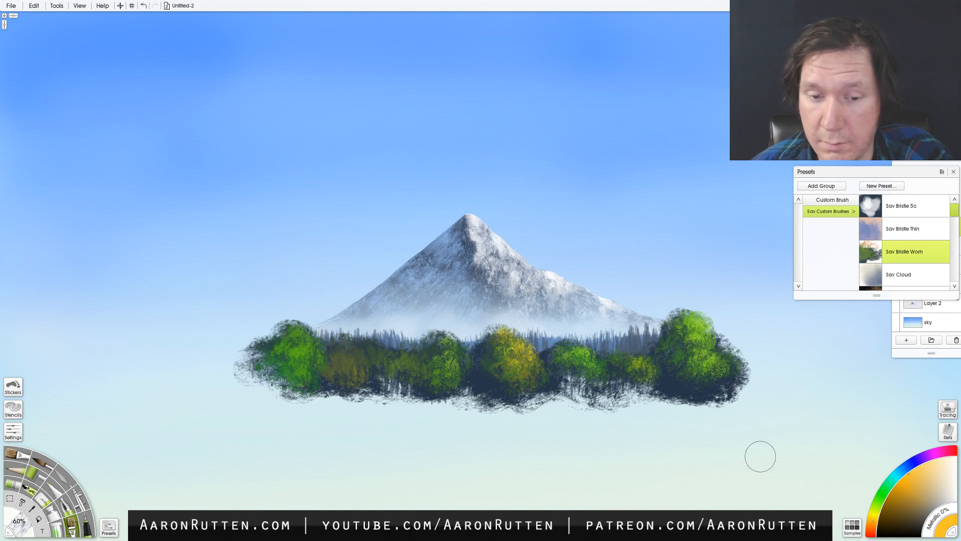
mouse_move(352, 363)
left_mouse_down()
mouse_move(344, 359)
mouse_move(347, 382)
left_mouse_up()
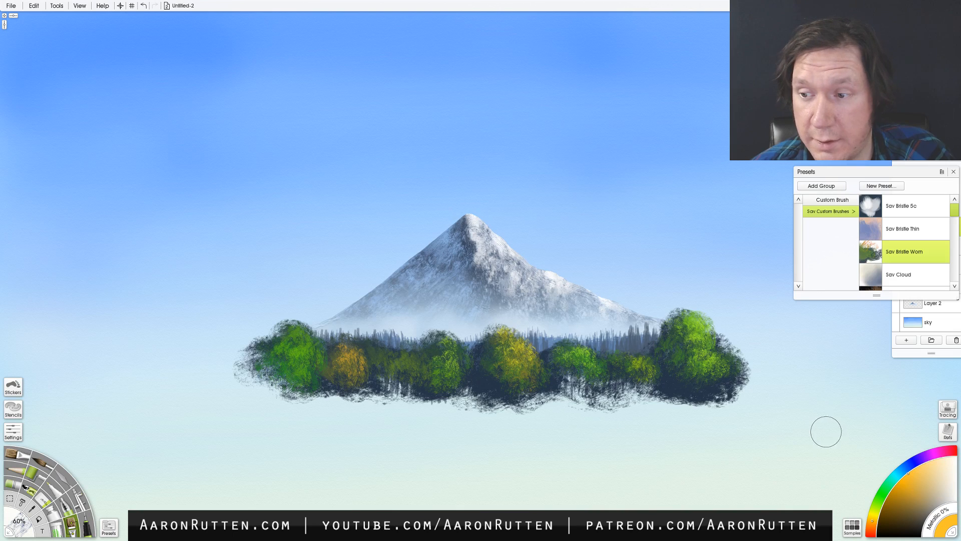
- Reposition the Presets panel, unlock Layer 2's transparency, and erase the mountain's outline into a rougher shape with the Eraser at 21%
left_click(953, 172)
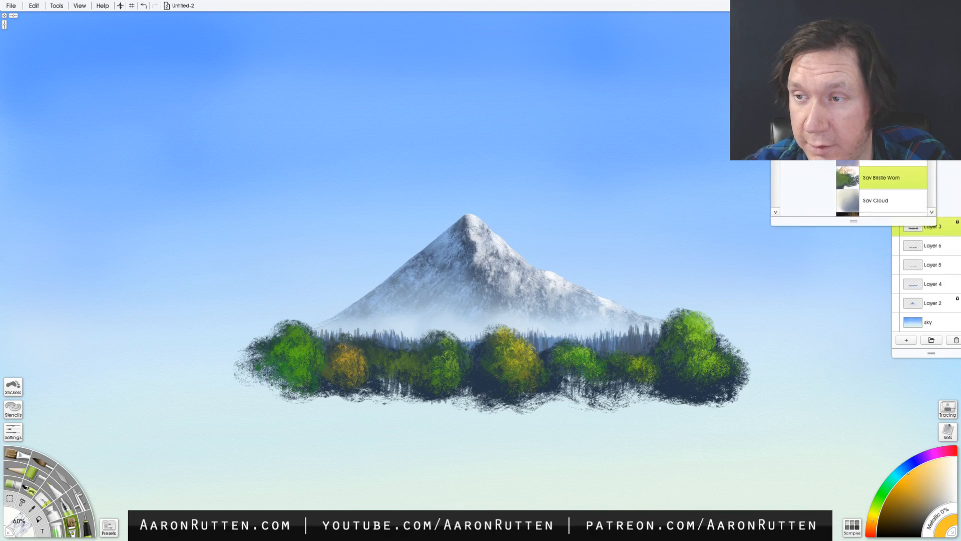
mouse_move(898, 31)
left_mouse_down()
mouse_move(839, 46)
mouse_move(835, 184)
mouse_move(848, 170)
left_mouse_up()
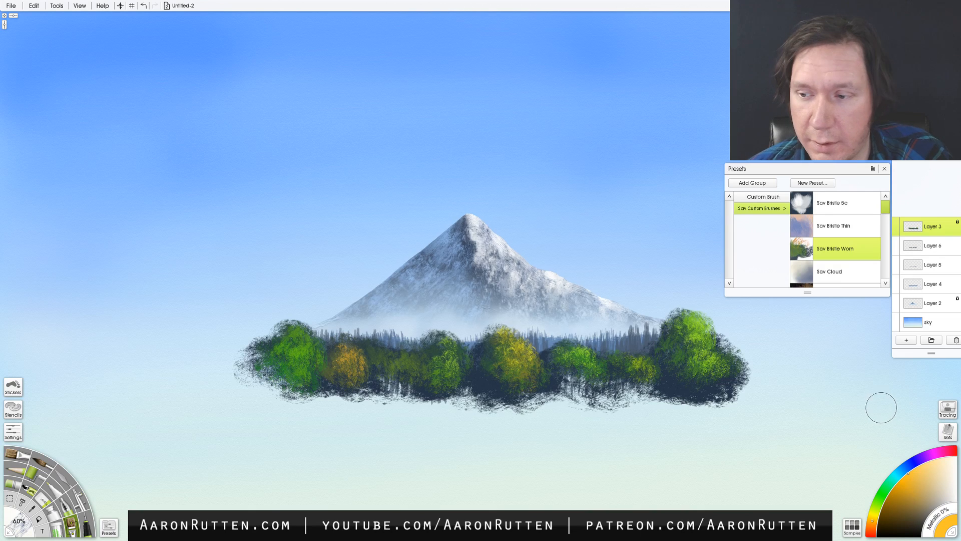
left_click(932, 300)
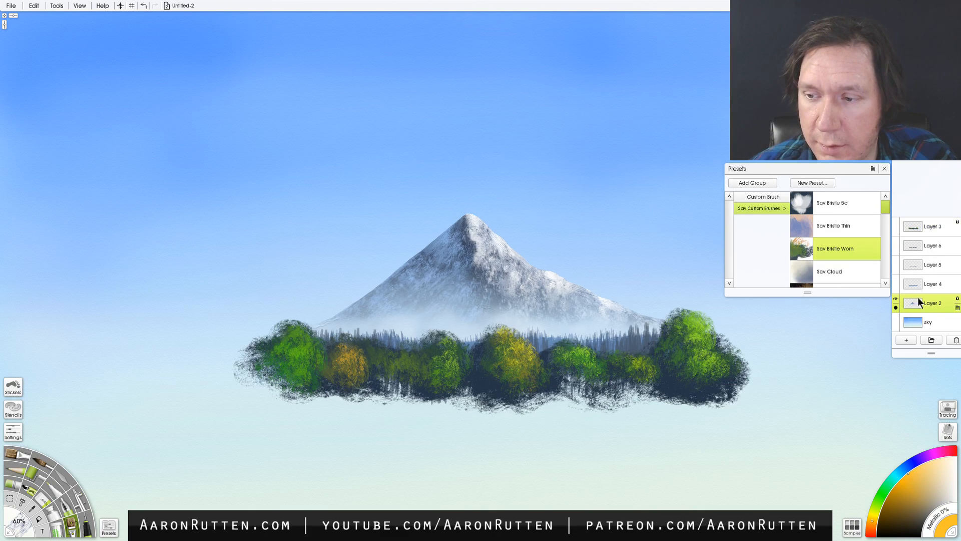
left_click(43, 499)
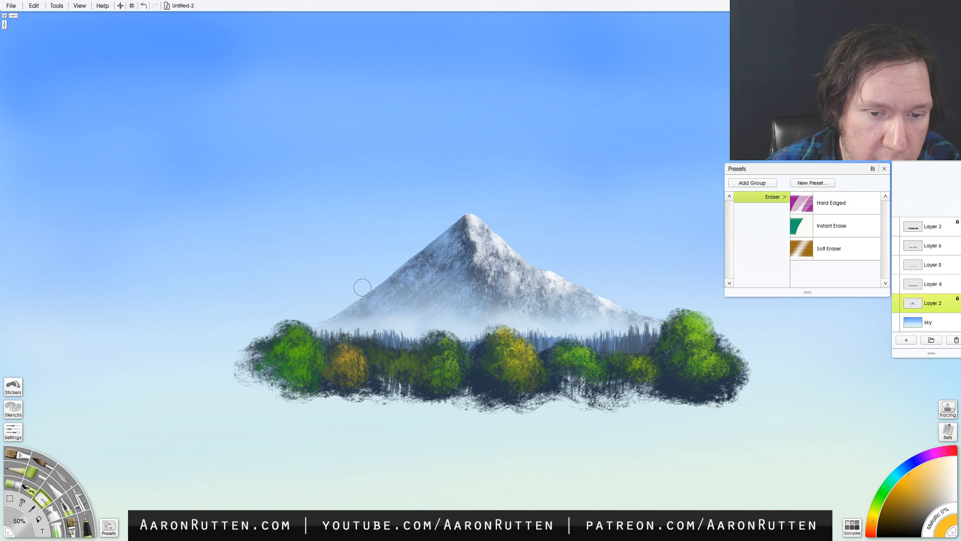
key("ctrl+z")
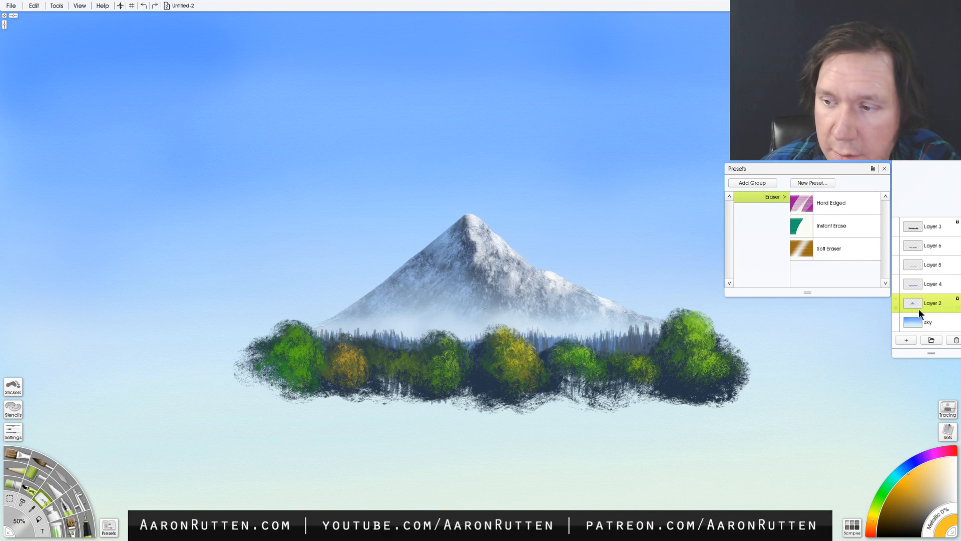
left_click(957, 300)
left_click(941, 308)
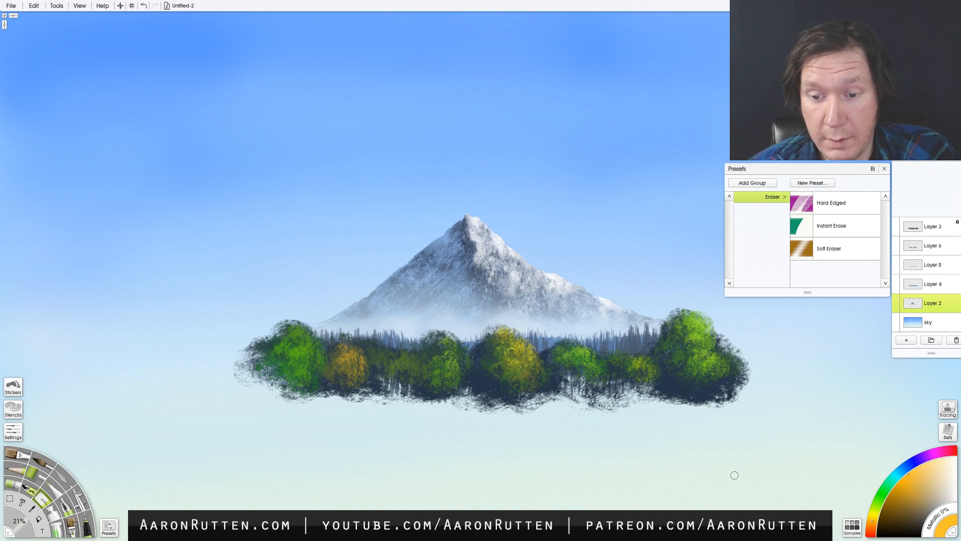
- Add a new layer above Layer 3 and return to the custom brush with the Sav Bristle Worn preset
left_click(907, 340)
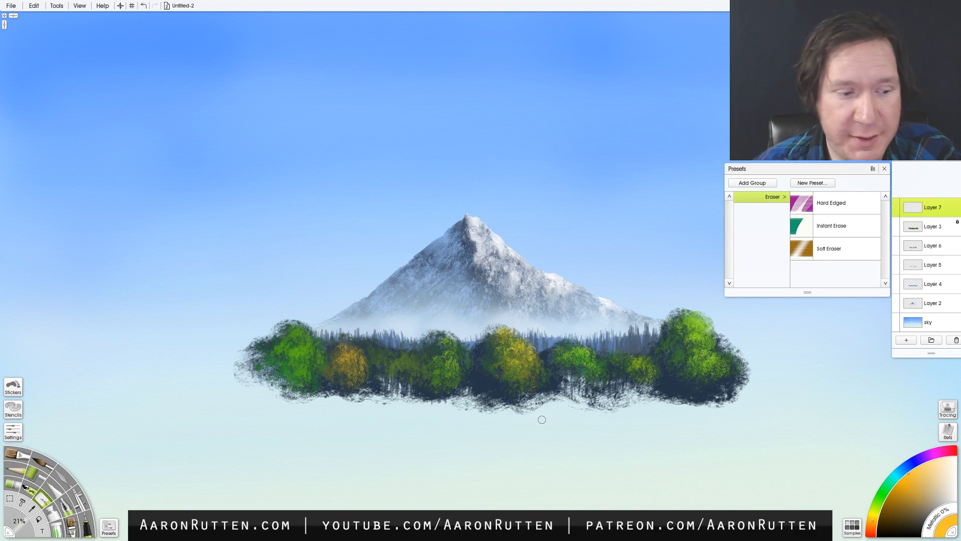
left_click(109, 526)
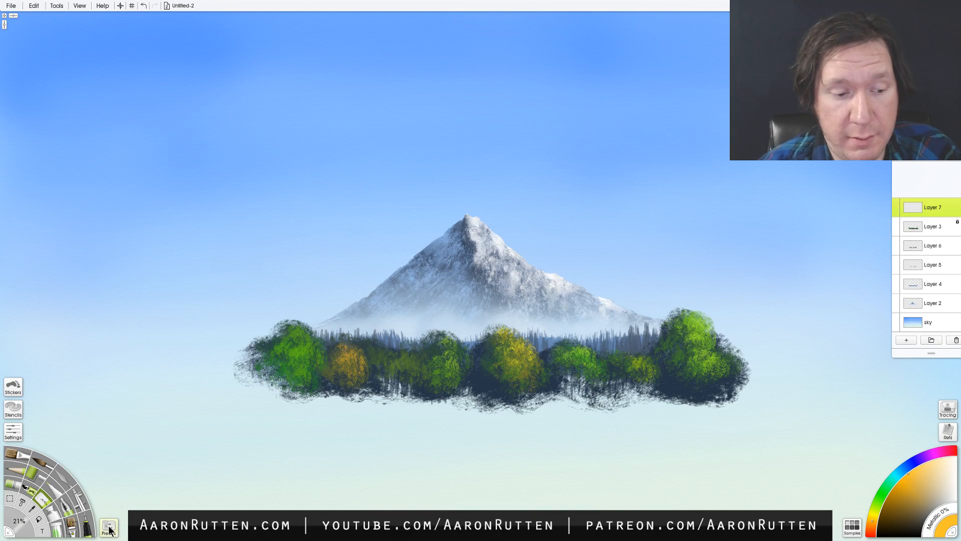
left_click(110, 527)
left_click(86, 525)
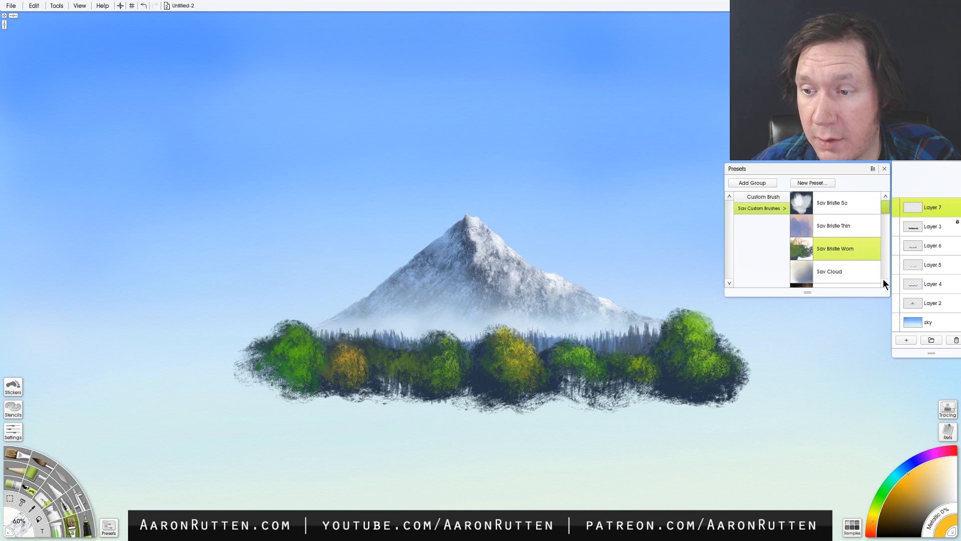
- Paint a broad yellow-green meadow below the trees on the new layer, enlarging the brush from 60% to 252%
left_click(881, 506)
left_click(899, 497)
mouse_move(746, 398)
left_mouse_down()
mouse_move(661, 396)
mouse_move(730, 405)
mouse_move(603, 400)
mouse_move(683, 394)
mouse_move(532, 399)
mouse_move(579, 391)
mouse_move(202, 393)
mouse_move(279, 400)
mouse_move(211, 391)
mouse_move(265, 391)
mouse_move(234, 387)
mouse_move(272, 404)
mouse_move(255, 411)
mouse_move(478, 417)
mouse_move(498, 414)
mouse_move(446, 408)
mouse_move(698, 410)
mouse_move(669, 401)
mouse_move(755, 394)
mouse_move(661, 428)
mouse_move(302, 412)
mouse_move(435, 407)
mouse_move(403, 402)
left_mouse_up()
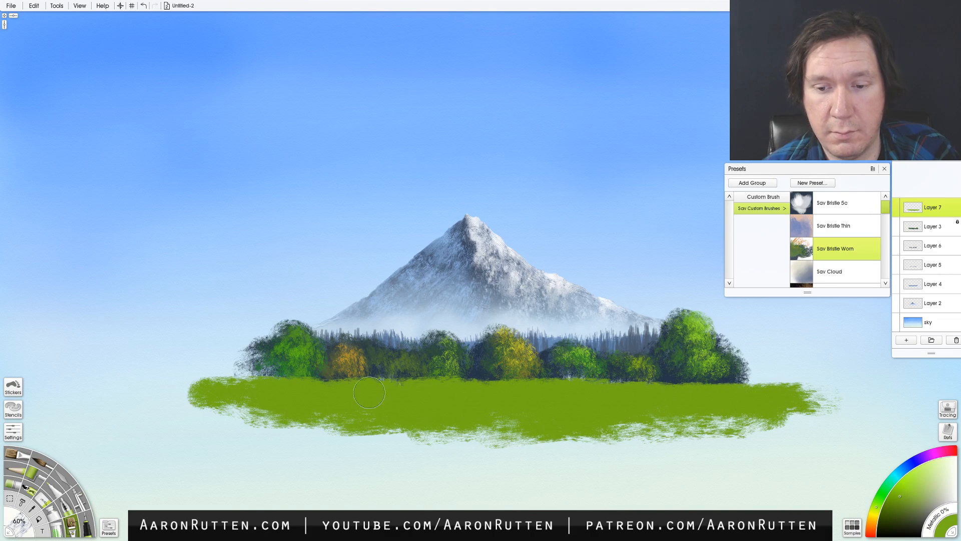
mouse_move(224, 384)
left_mouse_down()
mouse_move(259, 383)
mouse_move(175, 386)
mouse_move(233, 388)
left_mouse_up()
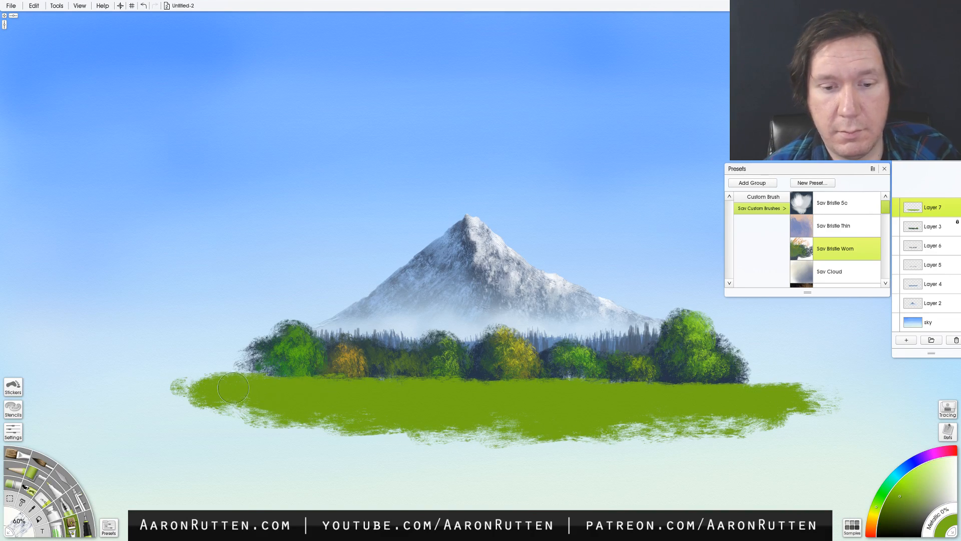
mouse_move(715, 408)
left_mouse_down()
mouse_move(603, 424)
mouse_move(389, 432)
left_mouse_up()
left_click_drag(492, 450, 656, 472, "shift")
mouse_move(718, 455)
left_mouse_down()
mouse_move(589, 446)
mouse_move(496, 467)
mouse_move(637, 465)
mouse_move(231, 451)
mouse_move(605, 457)
mouse_move(883, 445)
mouse_move(775, 435)
mouse_move(919, 436)
mouse_move(227, 452)
mouse_move(177, 467)
mouse_move(303, 452)
mouse_move(161, 452)
mouse_move(464, 445)
mouse_move(534, 460)
mouse_move(263, 512)
mouse_move(485, 514)
mouse_move(759, 505)
mouse_move(543, 510)
mouse_move(832, 474)
mouse_move(567, 469)
mouse_move(303, 496)
mouse_move(231, 491)
mouse_move(345, 461)
mouse_move(115, 463)
mouse_move(239, 436)
mouse_move(118, 441)
mouse_move(616, 465)
left_mouse_up()
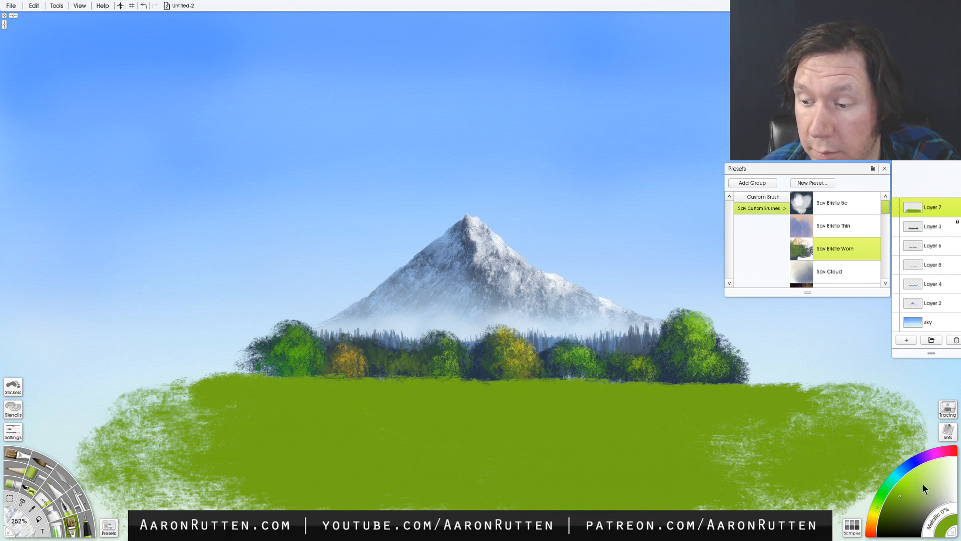
- Paint lighter green strokes across the meadow's upper part below the treeline, with the brush reduced to 32%
left_click(906, 483)
key("bracketleft")
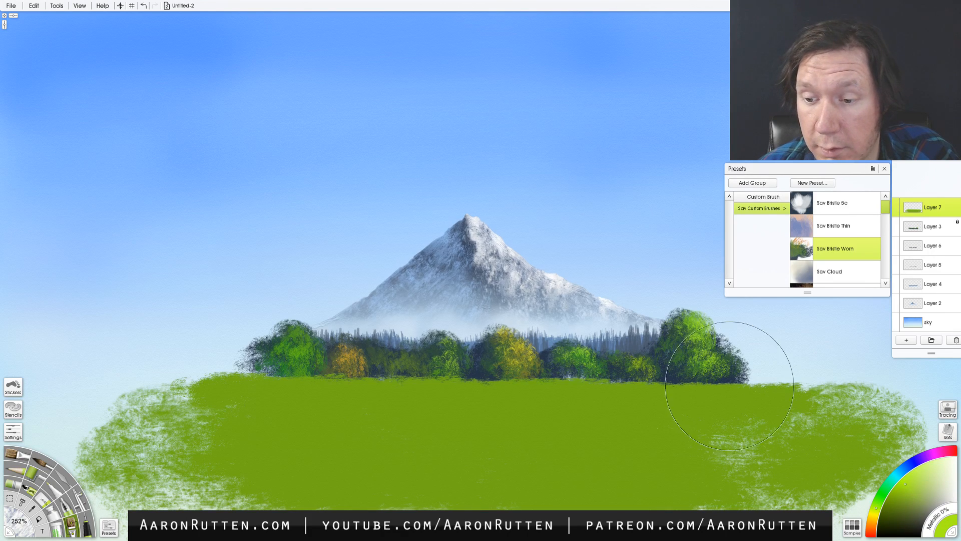
key("bracketleft")
key("bracketleft")
key("bracketleft")
key("bracketleft")
key("bracketleft")
key("bracketleft")
key("bracketleft")
key("bracketleft")
key("bracketleft")
key("bracketleft")
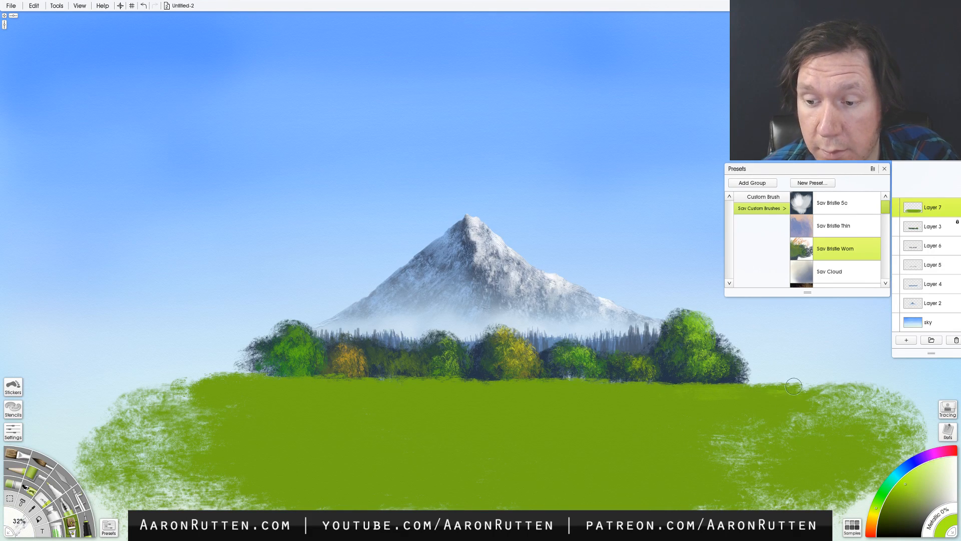
mouse_move(664, 392)
left_mouse_down()
mouse_move(468, 387)
mouse_move(543, 389)
mouse_move(496, 381)
mouse_move(382, 392)
left_mouse_up()
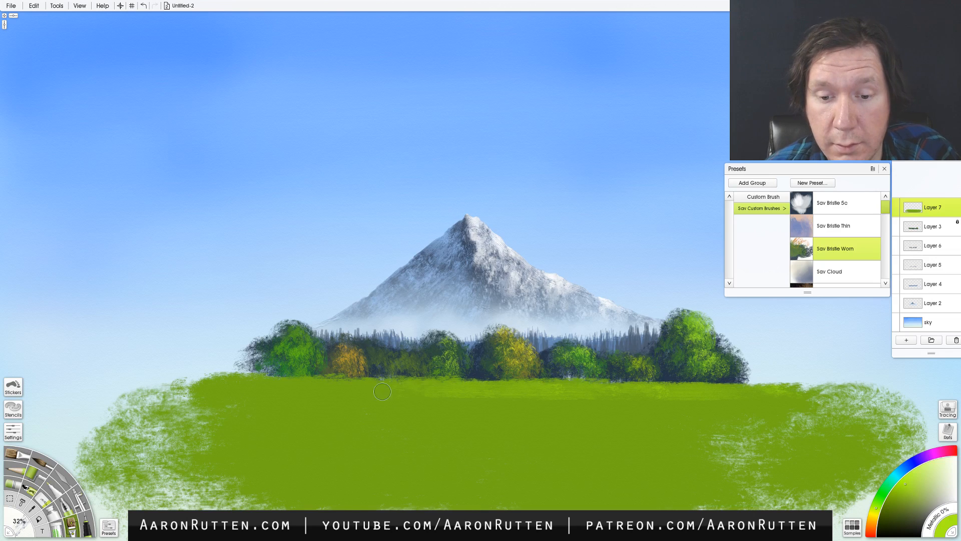
mouse_move(262, 404)
left_mouse_down()
mouse_move(234, 382)
mouse_move(361, 386)
mouse_move(196, 379)
left_mouse_up()
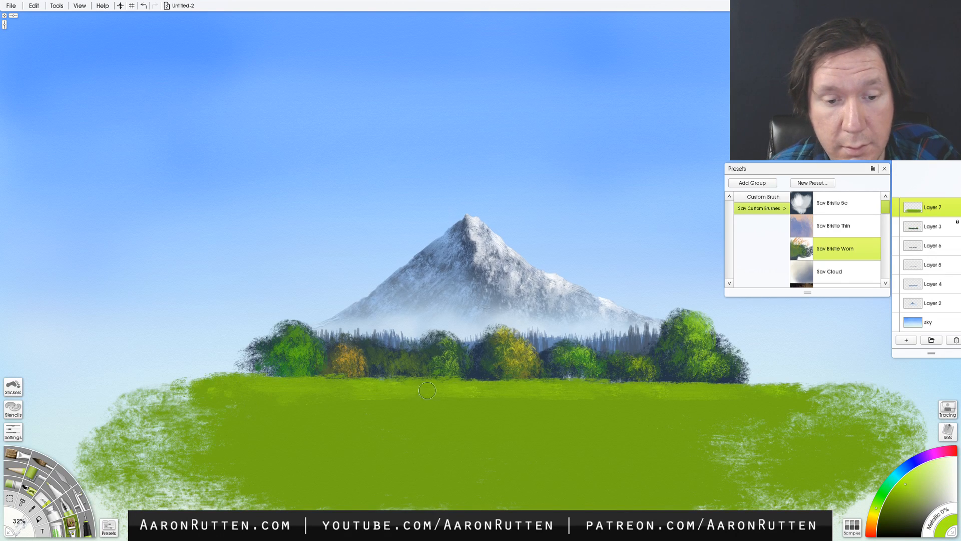
mouse_move(427, 390)
left_mouse_down()
mouse_move(514, 404)
mouse_move(462, 403)
mouse_move(818, 401)
left_mouse_up()
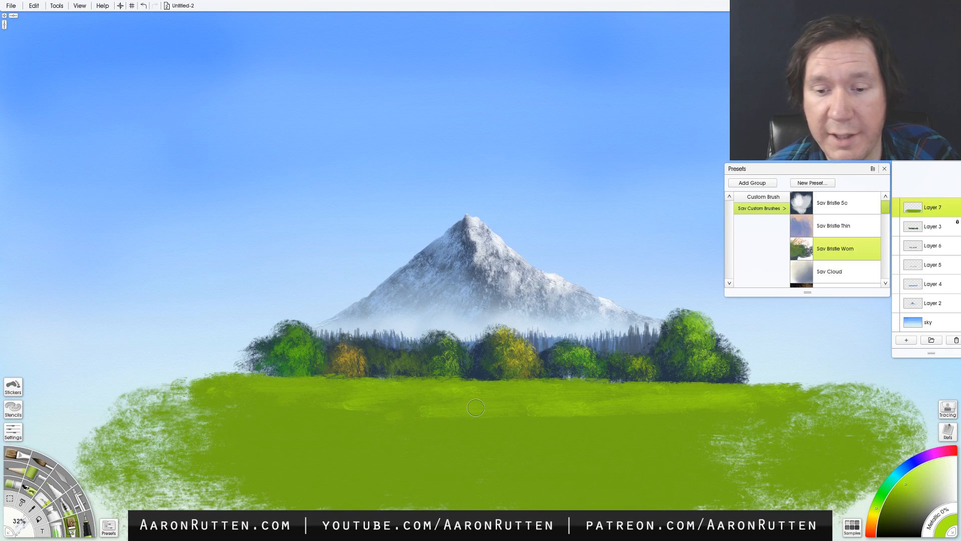
mouse_move(388, 408)
left_mouse_down()
mouse_move(372, 400)
mouse_move(560, 416)
left_mouse_up()
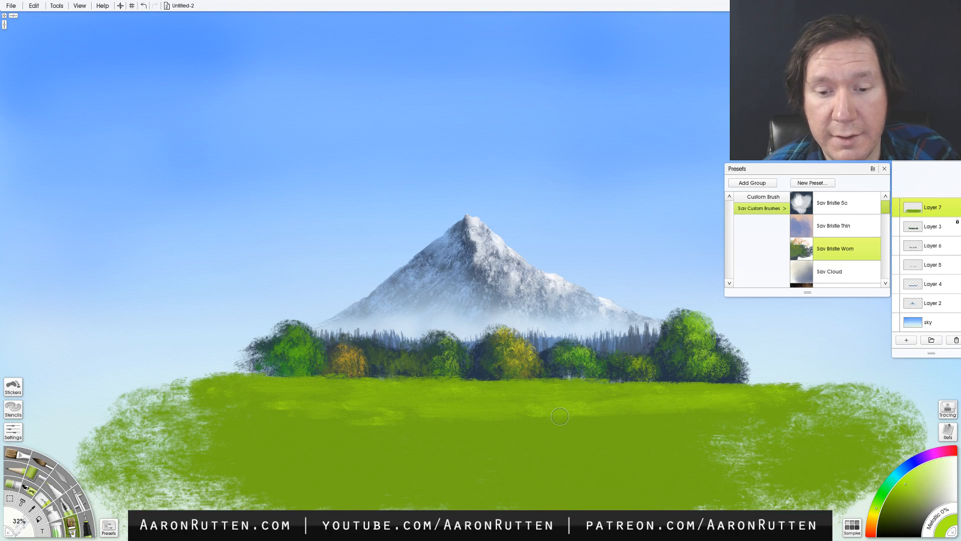
- Enlarge the brush to 49% and spread the lighter green further down into the middle of the meadow
key("]")
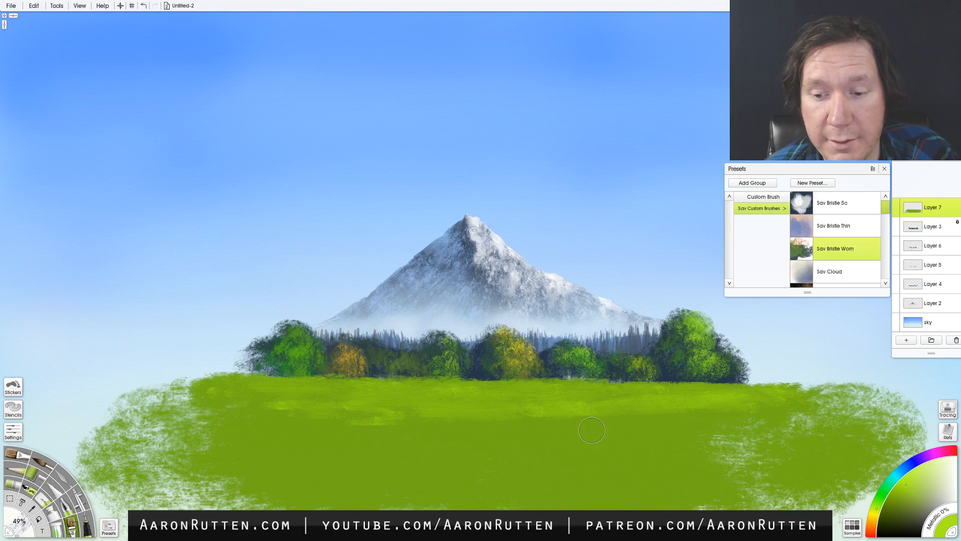
mouse_move(543, 400)
left_mouse_down()
mouse_move(441, 420)
mouse_move(592, 419)
mouse_move(195, 411)
mouse_move(265, 423)
left_mouse_up()
left_click_drag(616, 431, 550, 428)
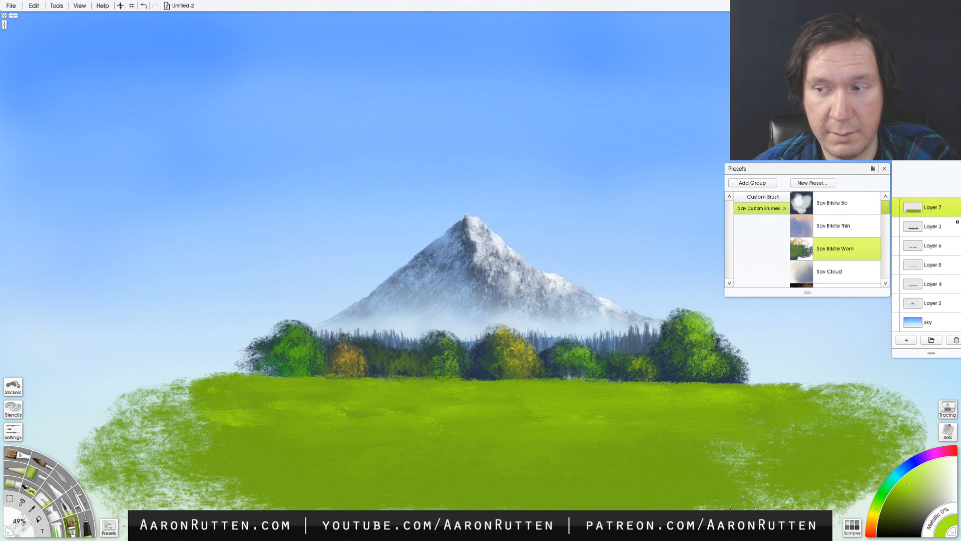
- Switch the colour to yellow and paint short sunlit streaks along the meadow's edge just below the trees
left_click(911, 471)
left_click(875, 513)
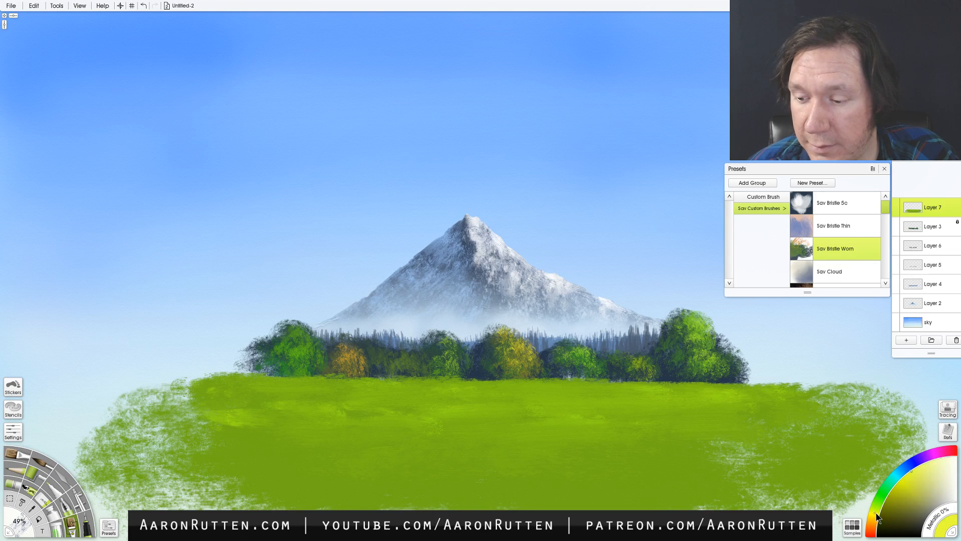
mouse_move(660, 391)
left_mouse_down()
mouse_move(746, 394)
mouse_move(530, 385)
mouse_move(266, 396)
mouse_move(303, 392)
left_mouse_up()
key("ctrl+z")
left_click_drag(396, 388, 429, 391)
left_click_drag(230, 391, 261, 394)
left_click_drag(358, 387, 382, 388)
left_click_drag(313, 396, 339, 397)
left_click_drag(409, 394, 450, 395)
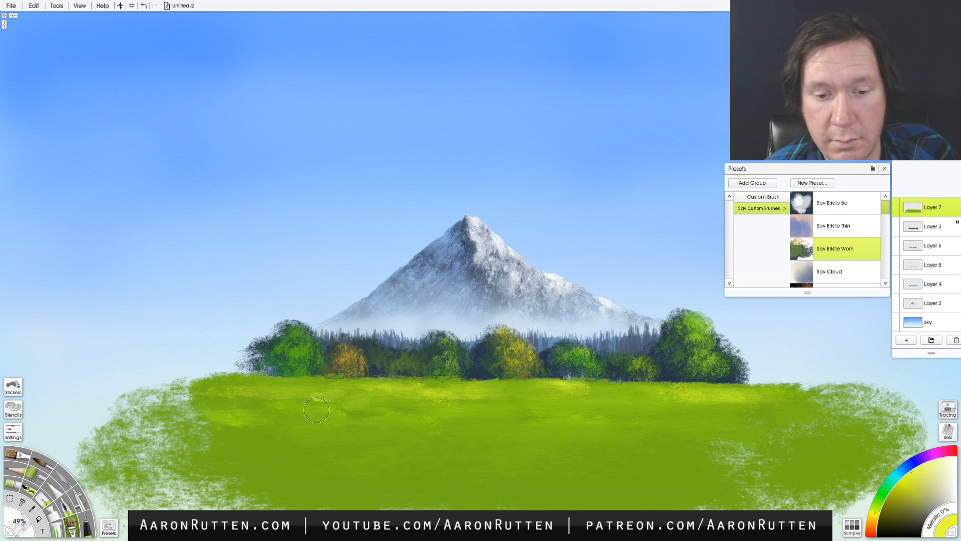
- Extend soft yellow highlights lower into the meadow and out toward its right side
left_click_drag(356, 410, 408, 412)
left_click_drag(532, 407, 576, 411)
mouse_move(363, 415)
left_mouse_down()
mouse_move(620, 417)
mouse_move(613, 405)
mouse_move(337, 427)
mouse_move(346, 429)
mouse_move(315, 415)
left_mouse_up()
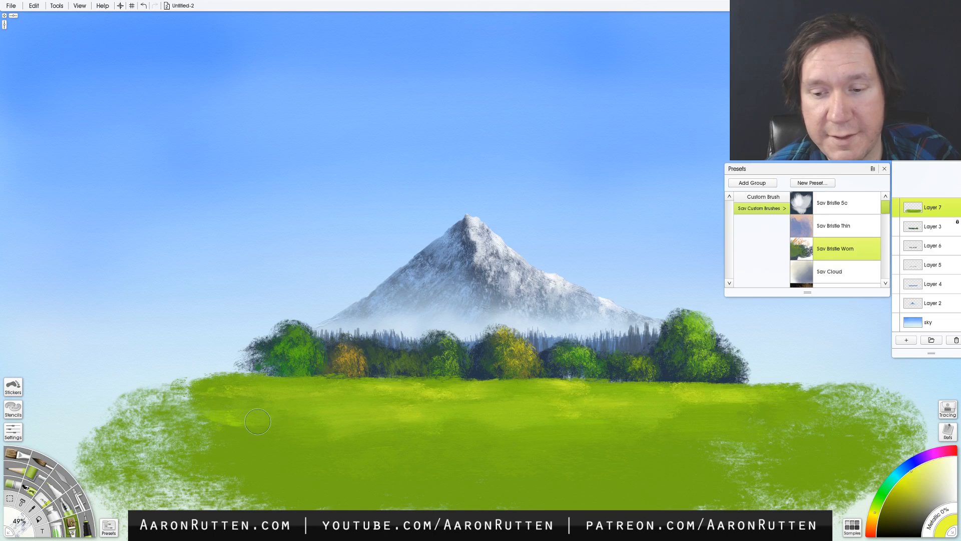
mouse_move(715, 416)
left_mouse_down()
mouse_move(800, 407)
mouse_move(799, 399)
mouse_move(719, 422)
mouse_move(802, 423)
mouse_move(670, 421)
left_mouse_up()
mouse_move(821, 414)
left_mouse_down()
mouse_move(856, 398)
mouse_move(717, 403)
mouse_move(882, 399)
mouse_move(739, 398)
mouse_move(854, 396)
mouse_move(767, 415)
left_mouse_up()
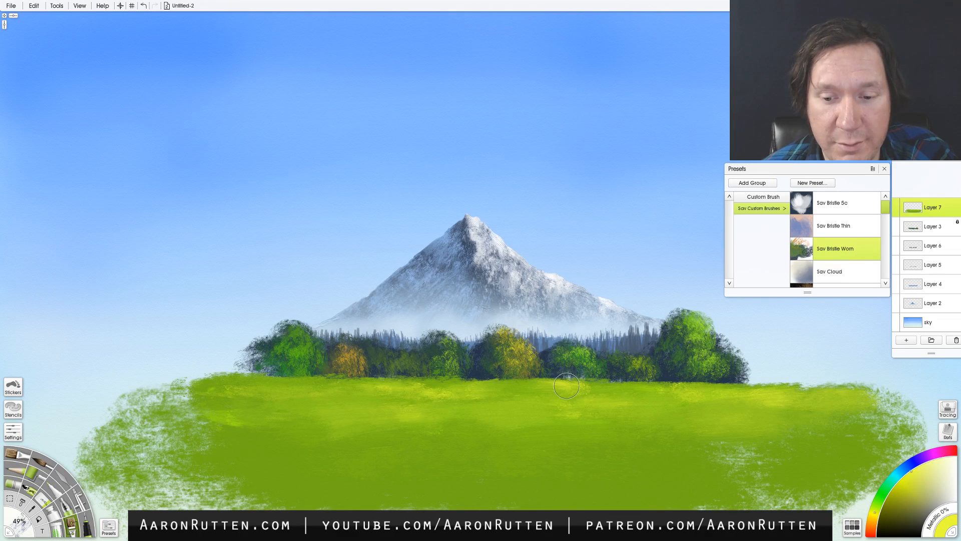
left_click_drag(629, 410, 599, 414, "shift")
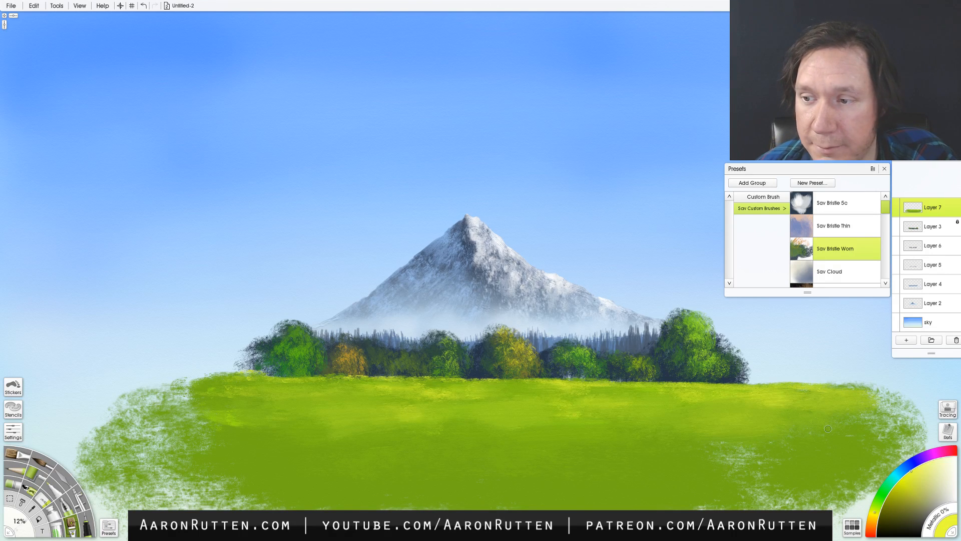
- Add a new layer above Layer 3 and try a pale cyan trunk stroke with the Hard and Dark pencil
left_click(907, 340)
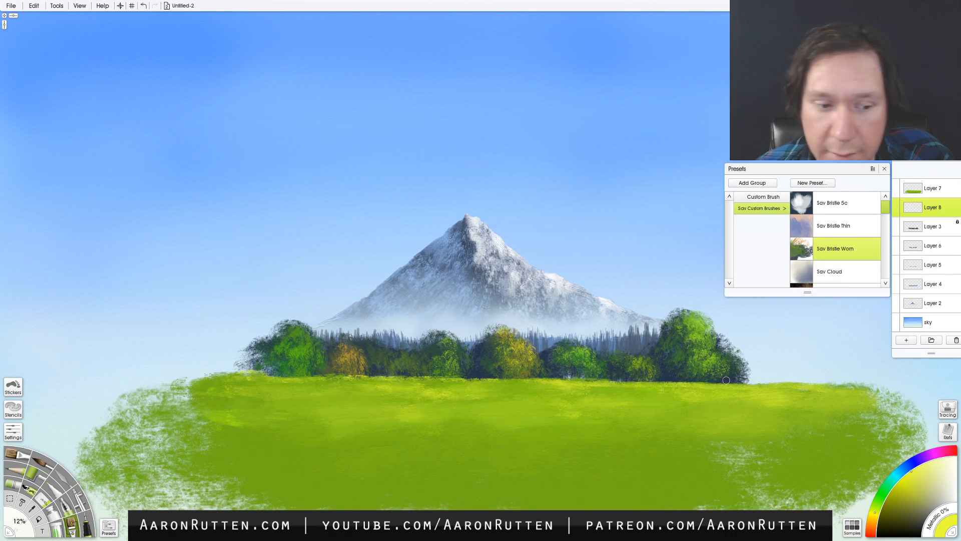
left_click(17, 471)
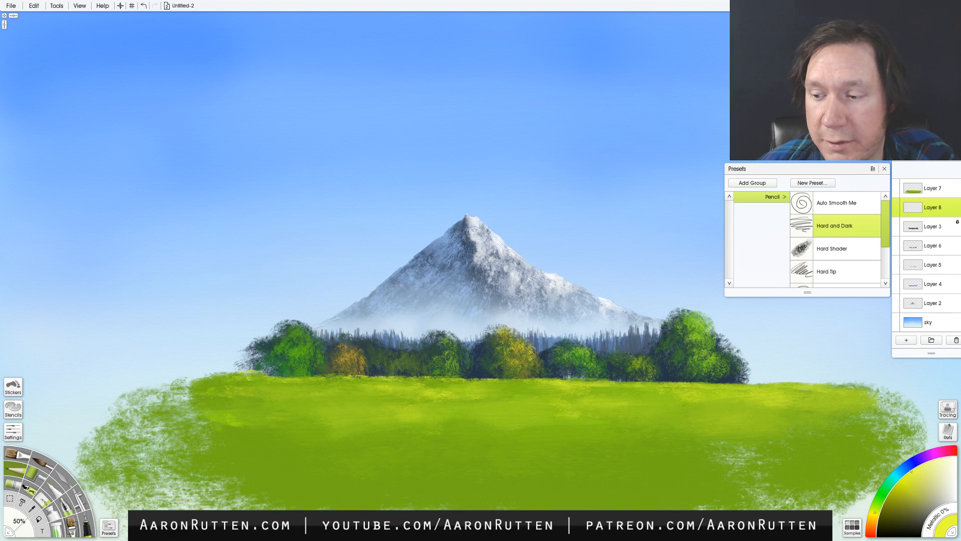
left_click(895, 476)
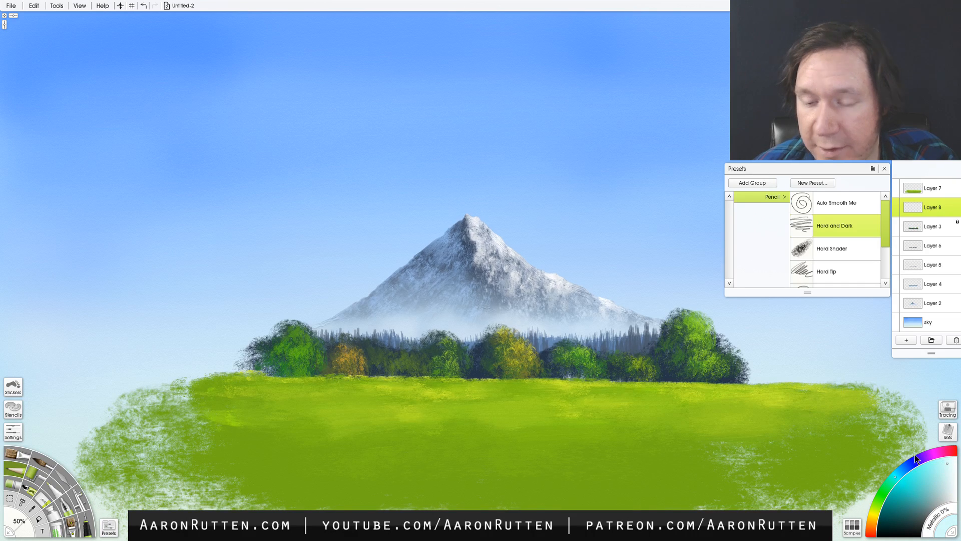
left_click_drag(496, 379, 496, 361)
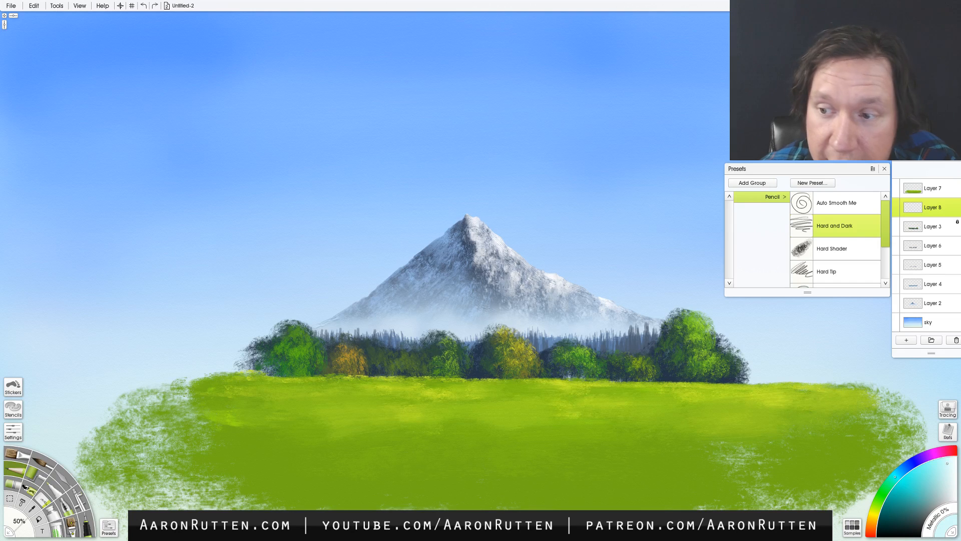
- Choose the Hard Tip pencil preset and draw thin pale trunks on the yellow middle tree and in the dark gap beside it
scroll(884, 243, "down", 3)
left_click(843, 276)
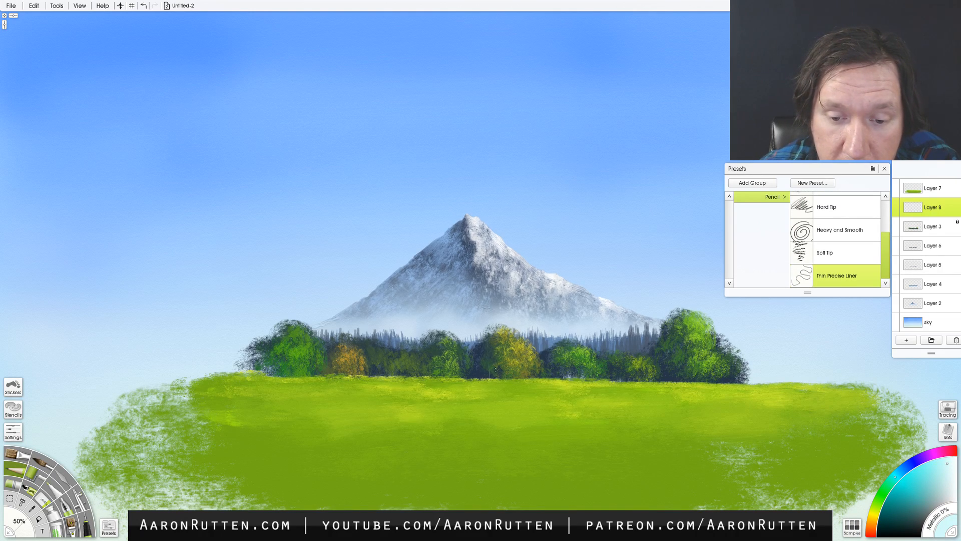
left_click(834, 208)
left_click_drag(501, 371, 503, 354)
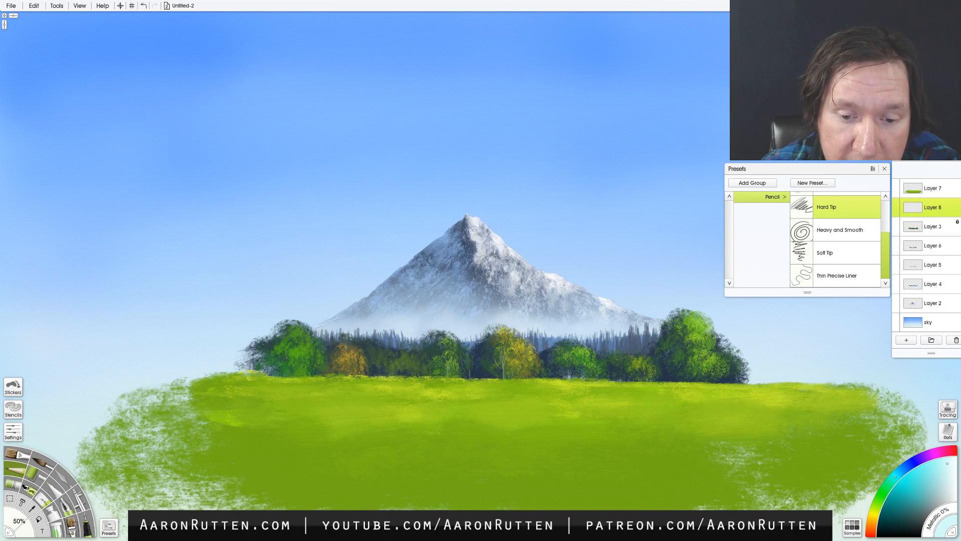
left_click_drag(470, 377, 475, 359)
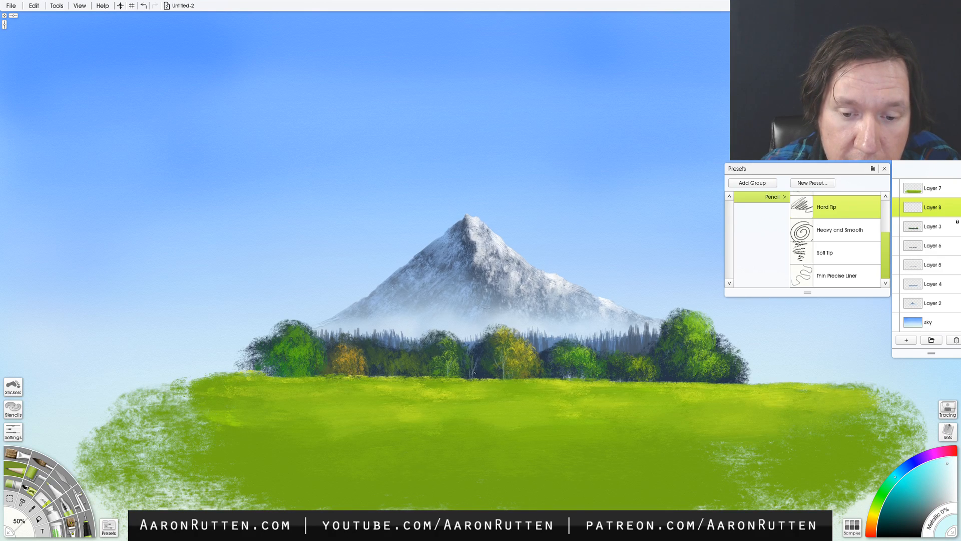
- Reduce the pencil to 47% and draw pale trunks and branches in the remaining trees along the treeline
key("bracketleft")
key("bracketleft")
key("bracketleft")
left_click_drag(558, 377, 556, 362)
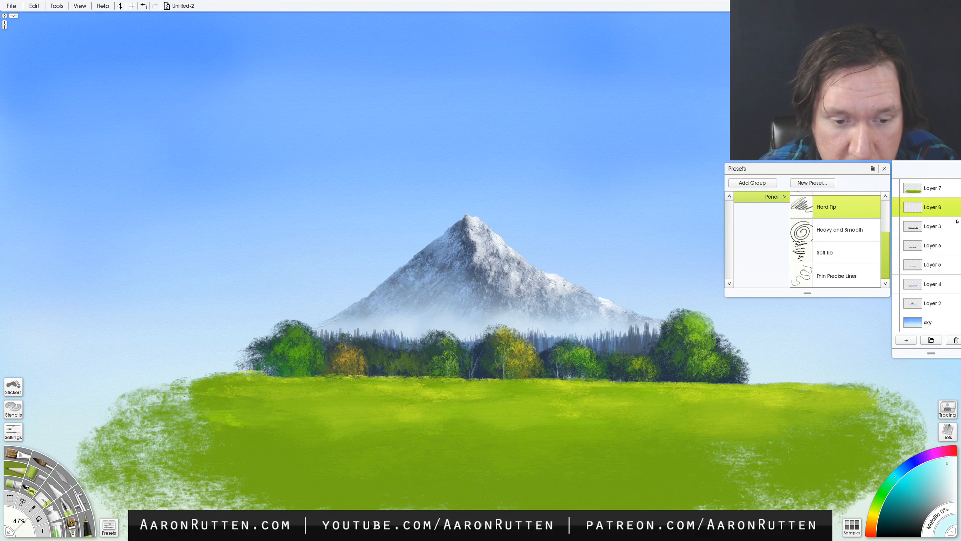
mouse_move(296, 376)
left_mouse_down()
mouse_move(295, 337)
mouse_move(266, 364)
left_mouse_up()
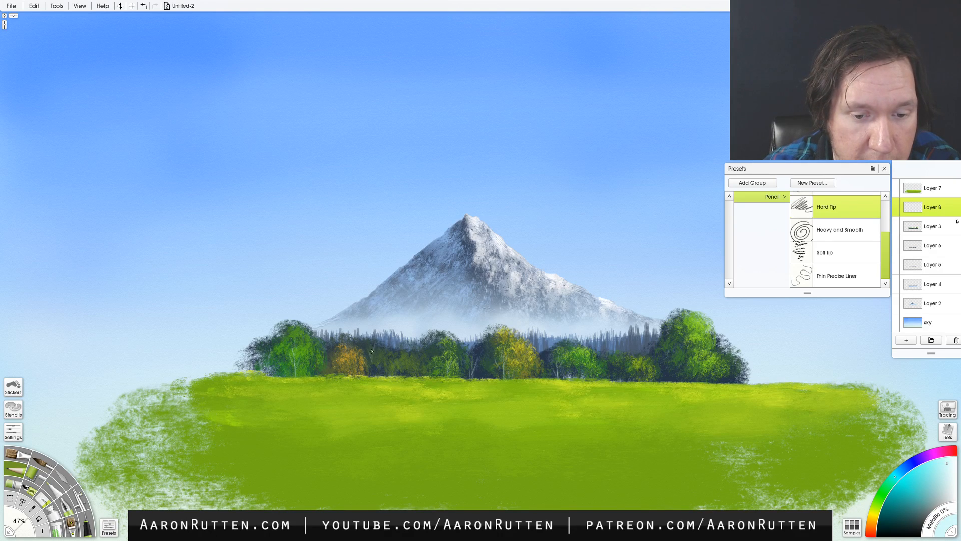
left_click_drag(347, 374, 349, 350)
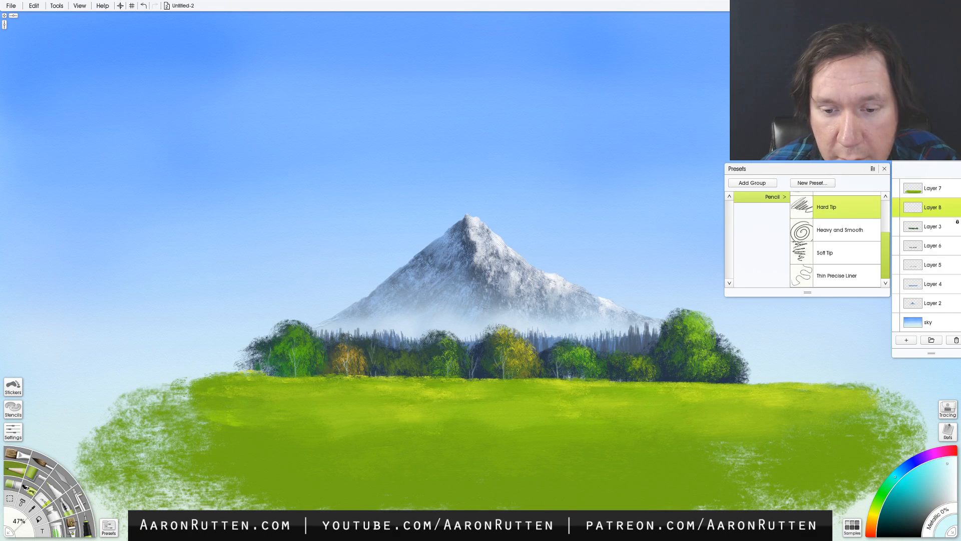
left_click_drag(513, 379, 513, 365)
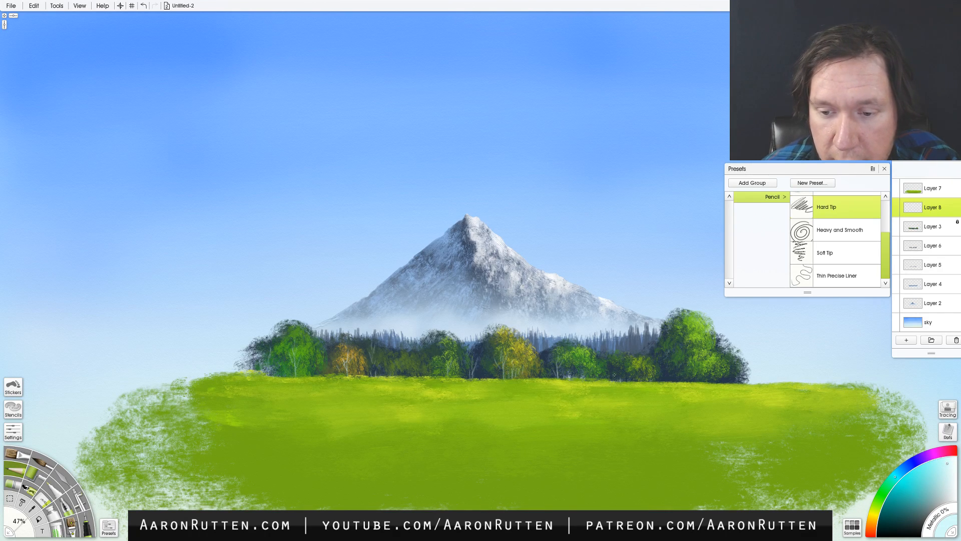
mouse_move(614, 369)
left_mouse_down()
mouse_move(612, 381)
mouse_move(658, 361)
left_mouse_up()
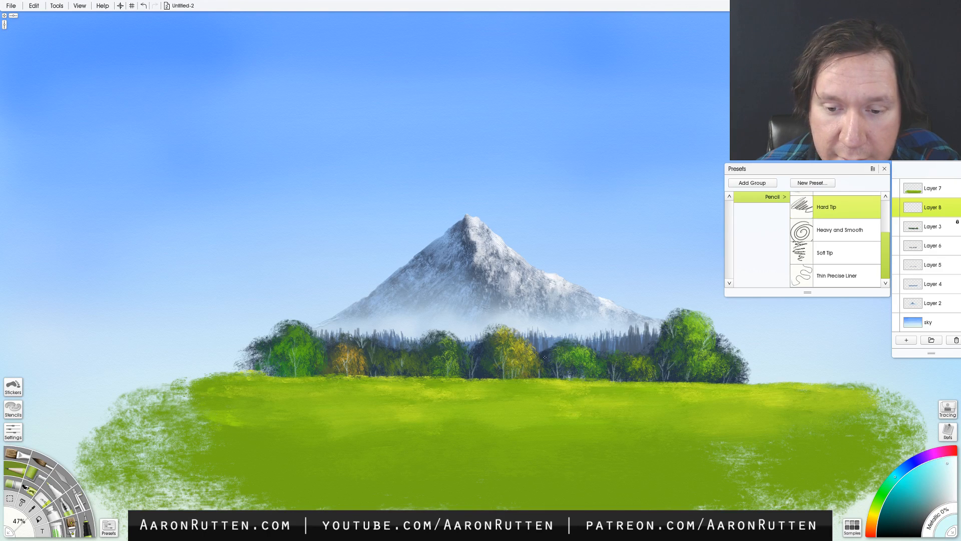
- Sample the dark blue shadow colour from the trees and draw fine dark branches at the leftmost tree's outer edge
left_click(544, 353, "alt")
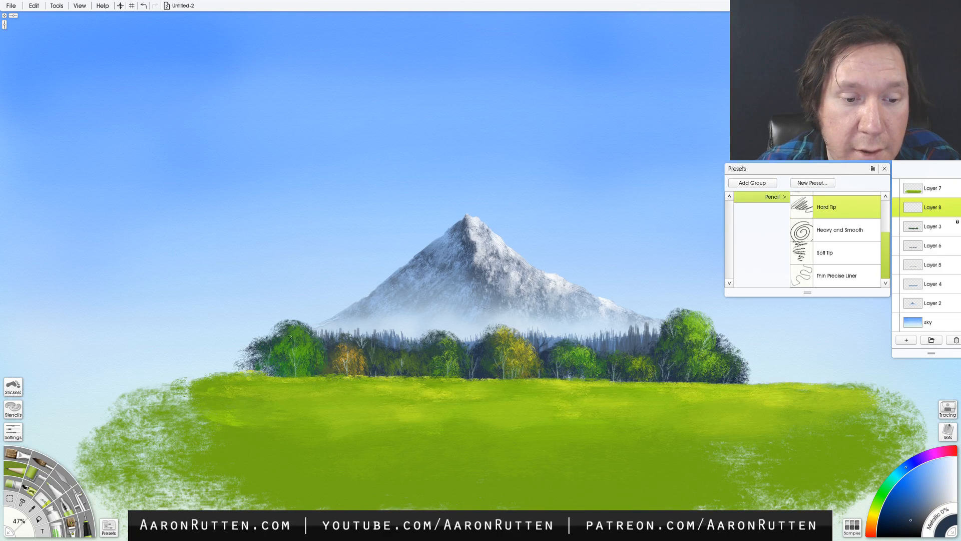
left_click_drag(261, 344, 258, 330)
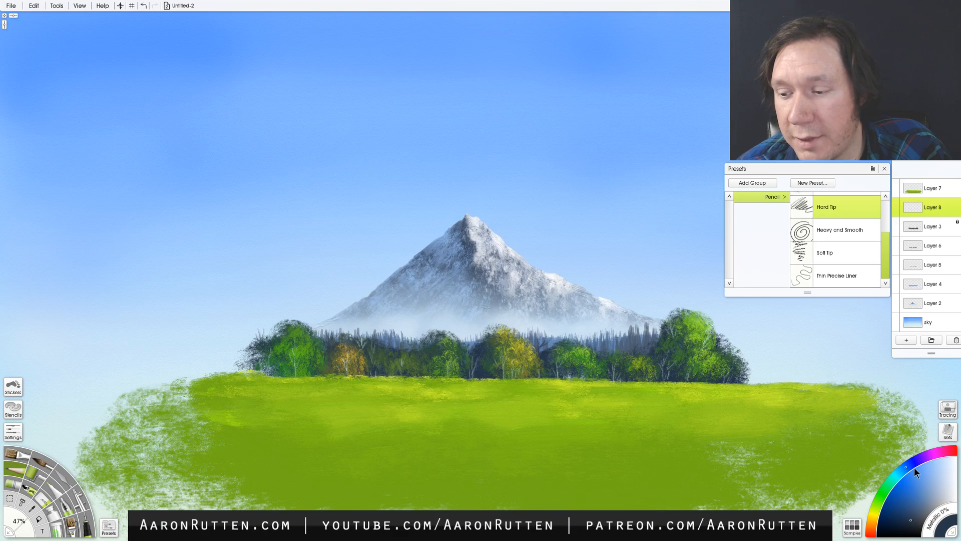
- Demonstrate hue selection by shifting the pencil colour between cyan, violet-blue and blue, ending on blue
left_click(896, 476)
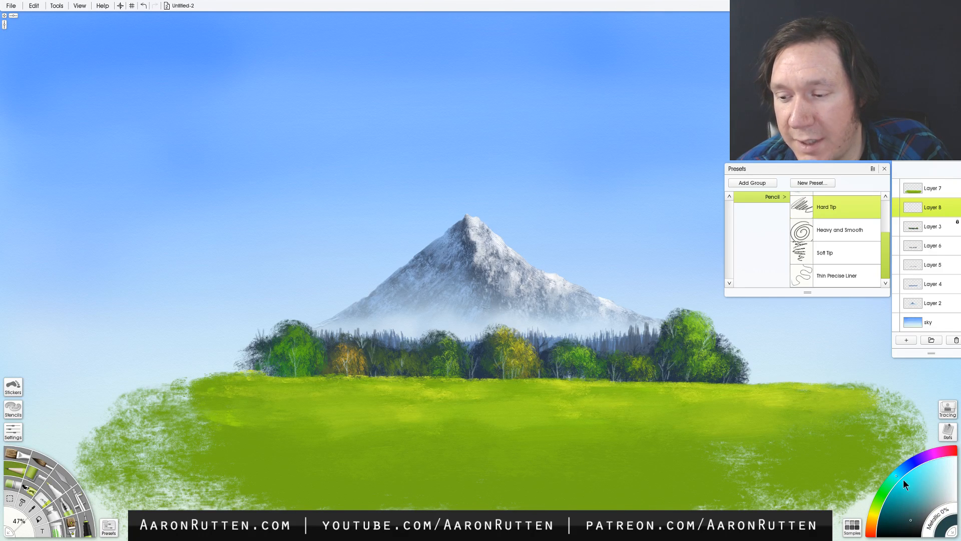
left_click(914, 461)
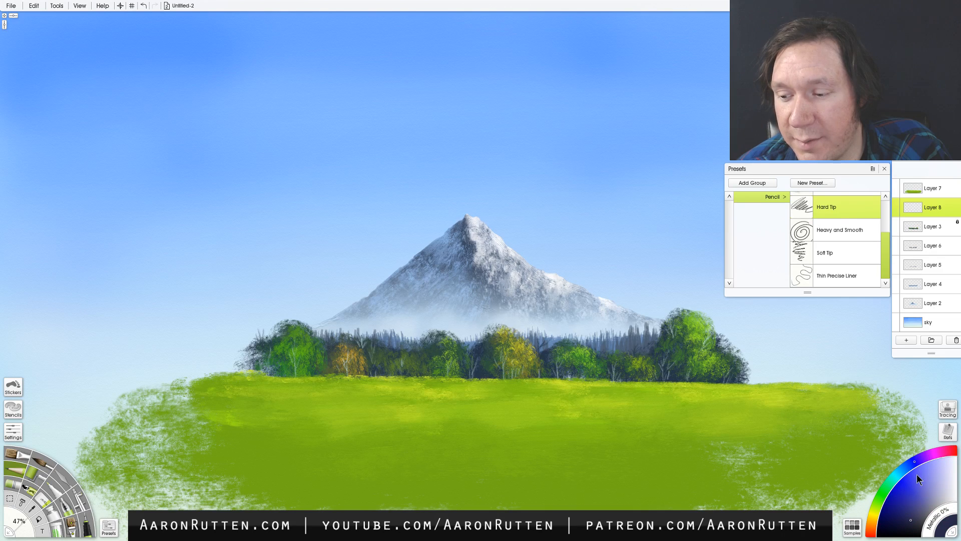
left_click(904, 468)
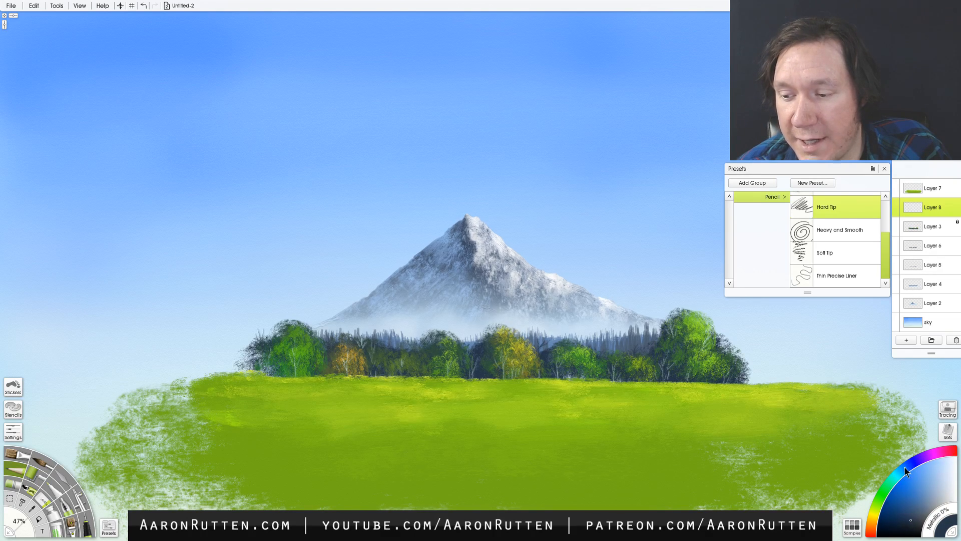
left_click(904, 468)
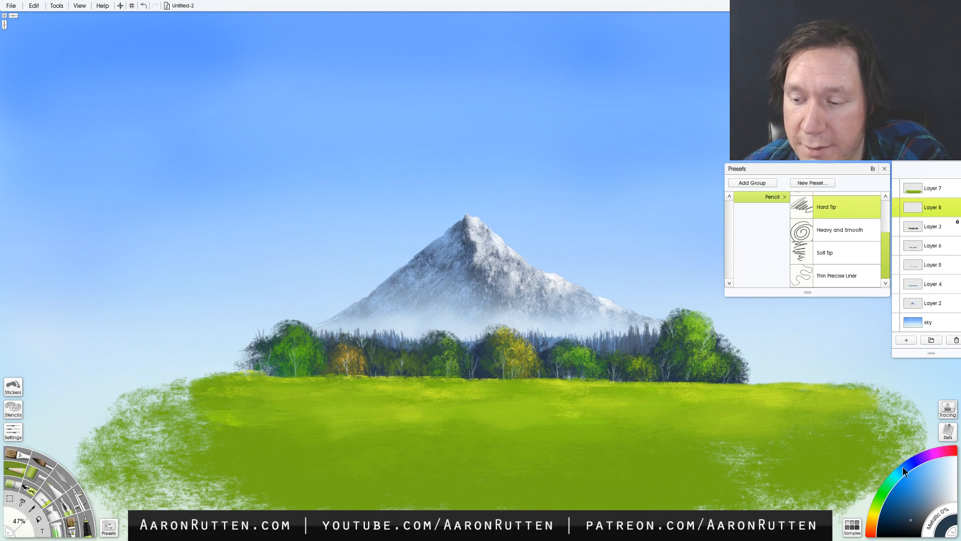
mouse_move(903, 467)
left_mouse_down()
mouse_move(888, 491)
mouse_move(895, 474)
left_mouse_up()
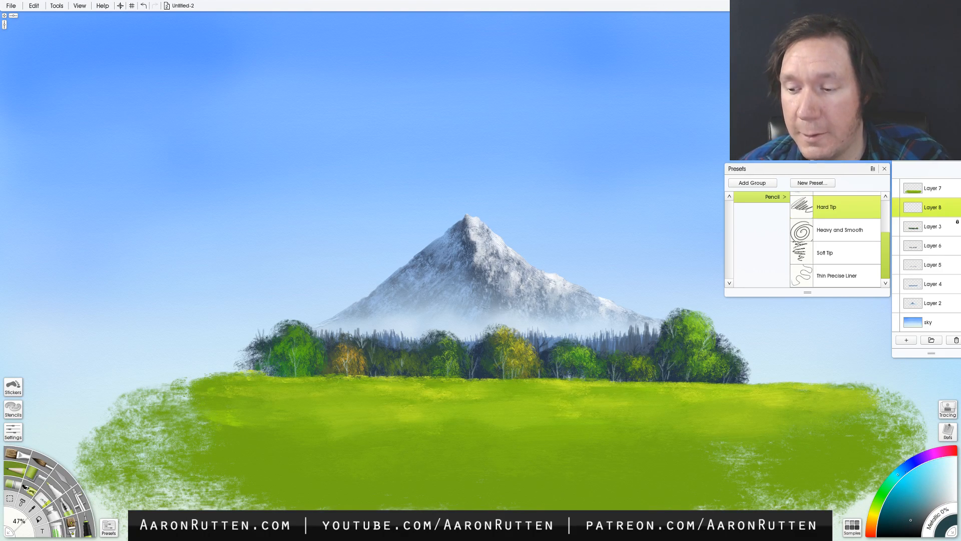
mouse_move(897, 473)
left_mouse_down()
mouse_move(905, 466)
mouse_move(898, 471)
left_mouse_up()
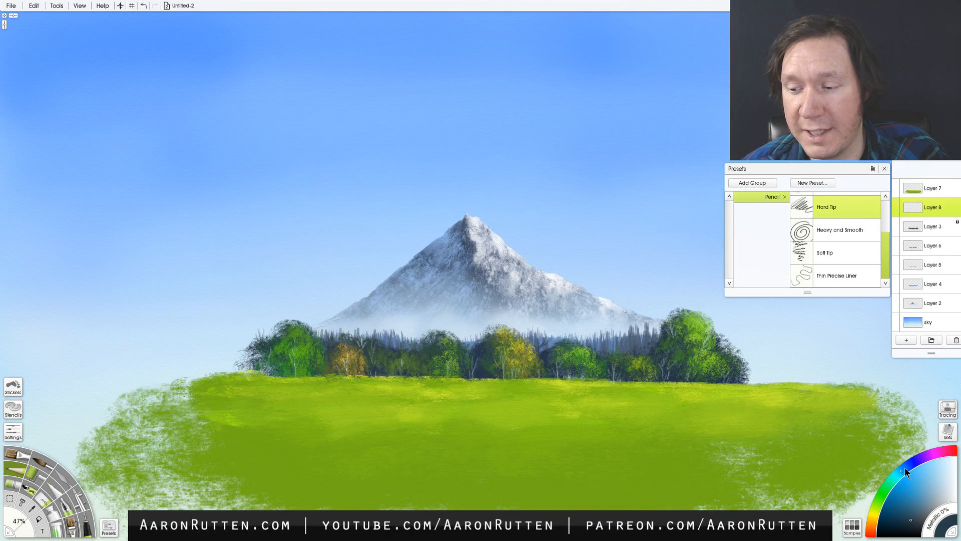
- Demonstrate tints and shades of the blue by picking lighter and darker variations, ending on a light blue
left_click(923, 472)
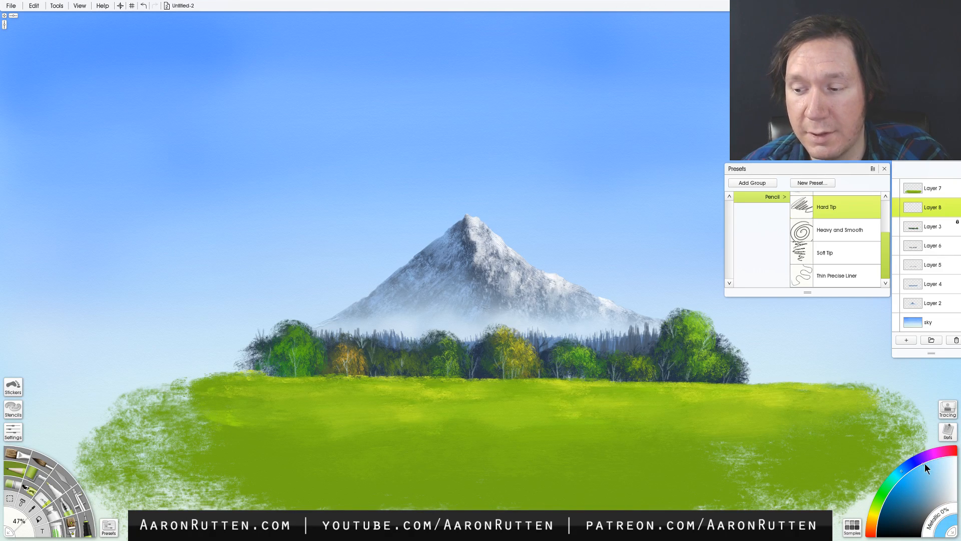
left_click_drag(924, 465, 931, 461)
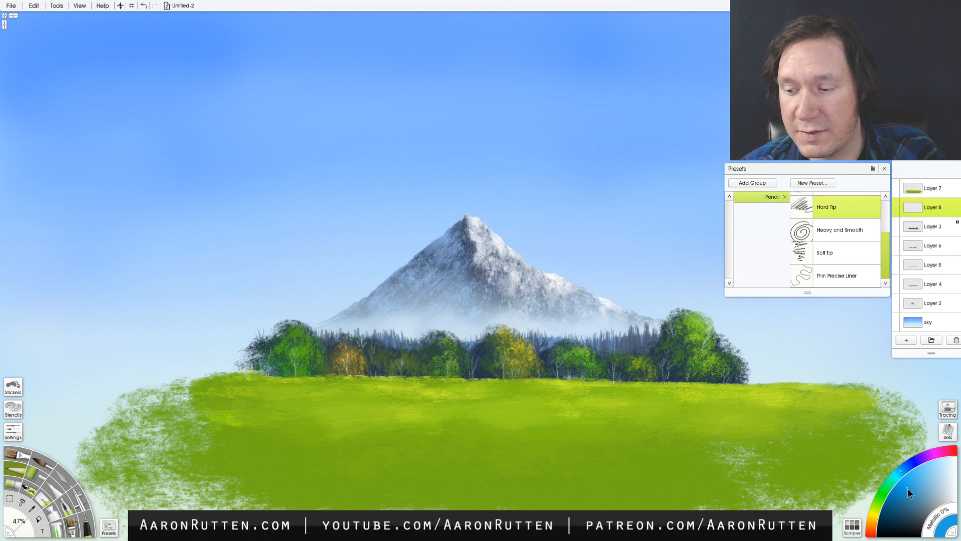
left_click(921, 498)
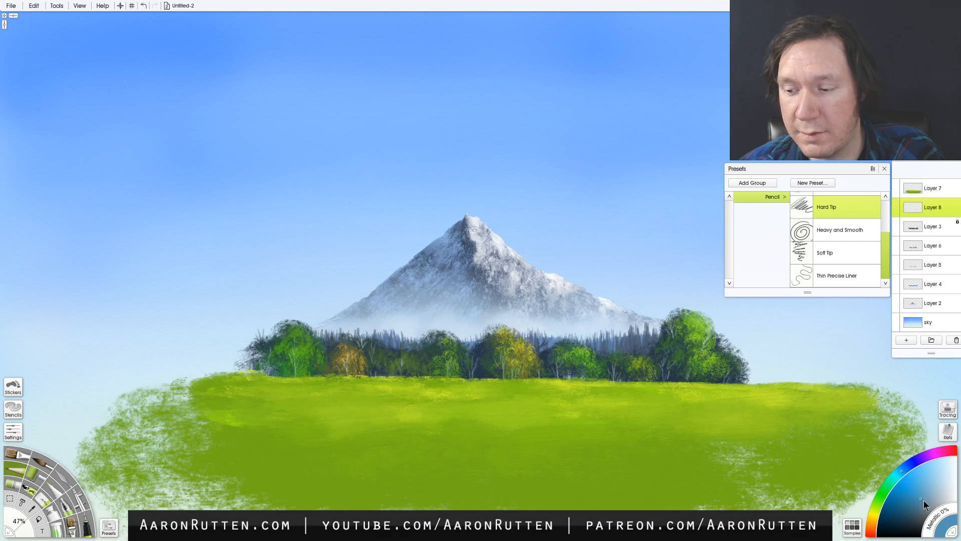
left_click_drag(924, 500, 932, 508)
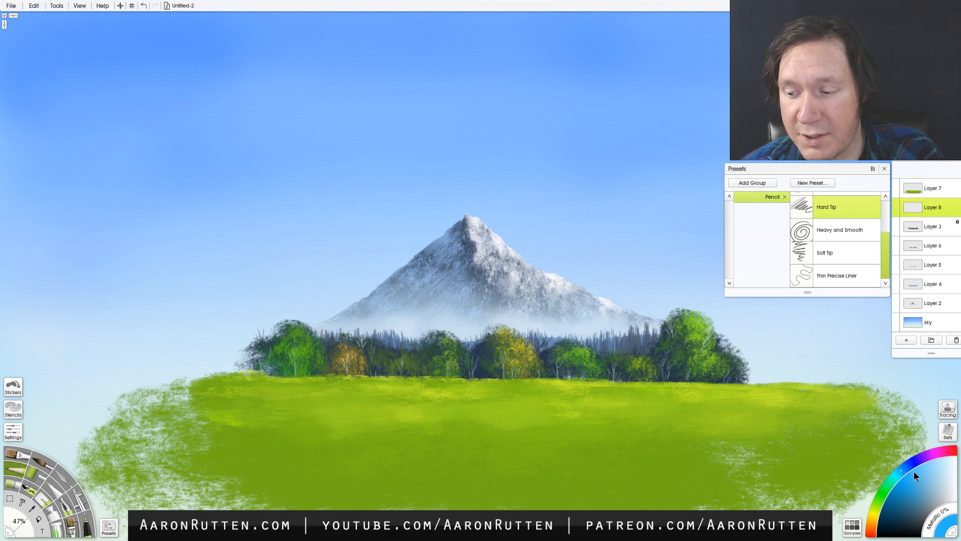
left_click_drag(917, 487, 931, 503)
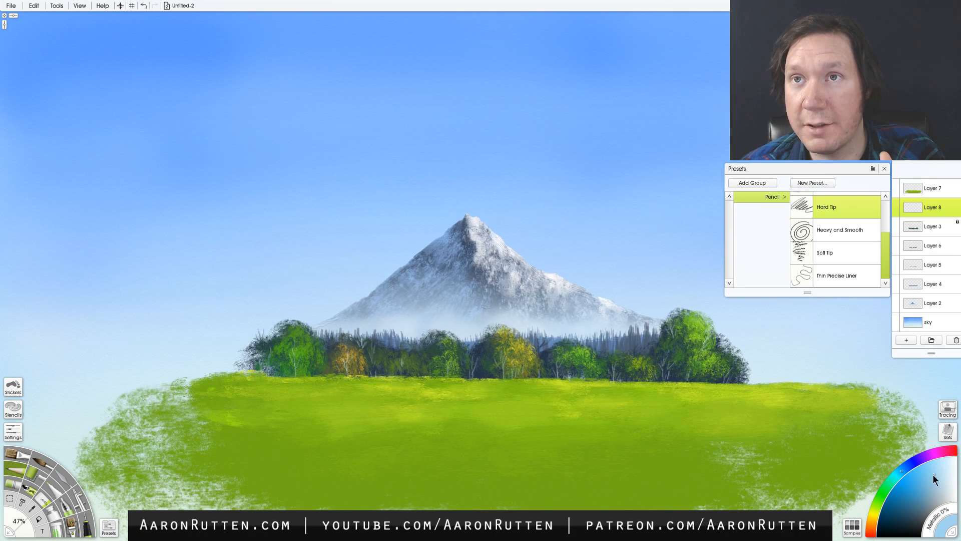
mouse_move(926, 481)
left_mouse_down()
mouse_move(912, 529)
mouse_move(916, 500)
mouse_move(945, 476)
mouse_move(958, 498)
left_mouse_up()
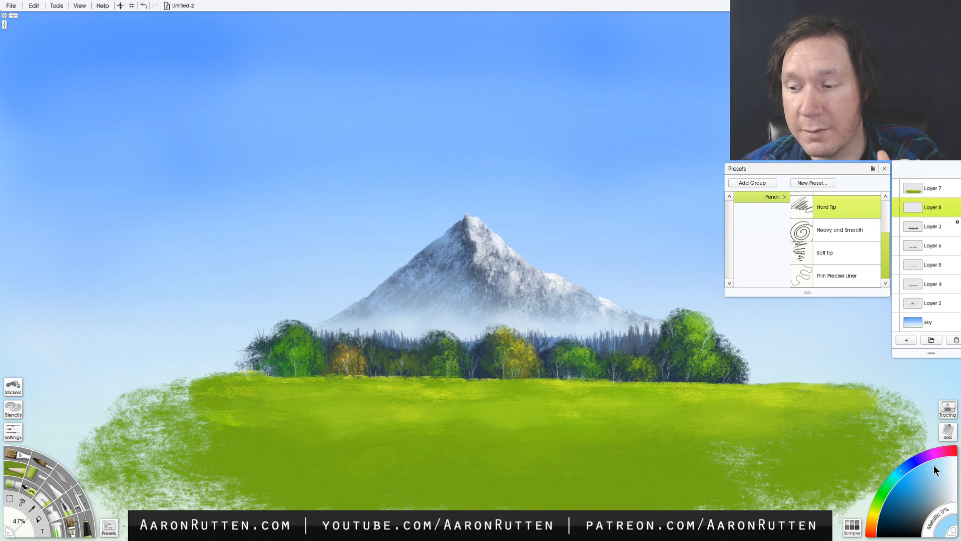
left_click(936, 481)
mouse_move(937, 486)
left_mouse_down()
mouse_move(910, 501)
mouse_move(938, 476)
left_mouse_up()
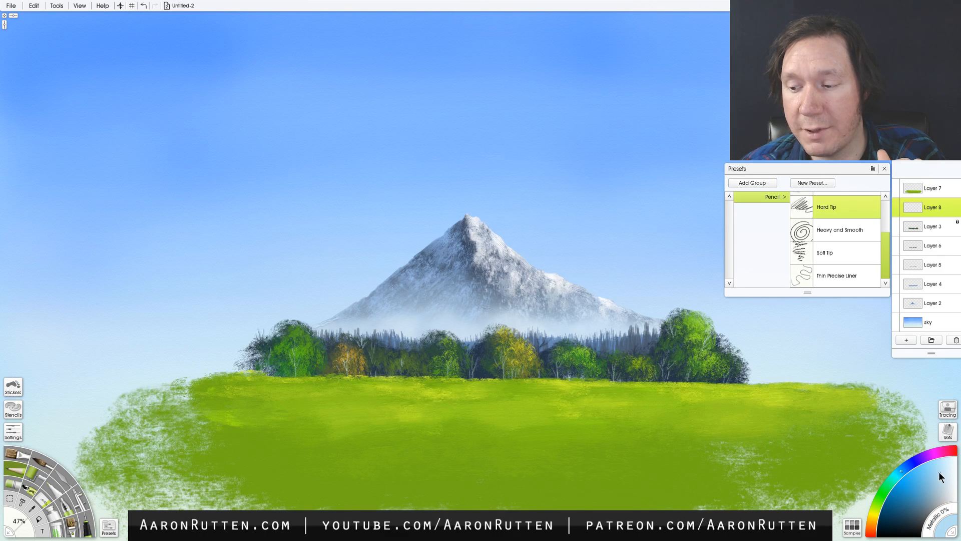
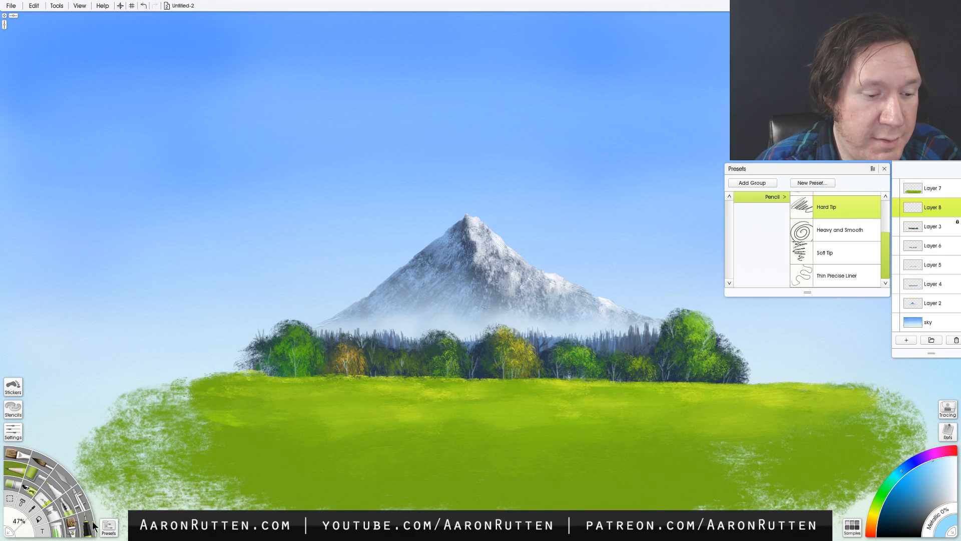
left_click(76, 527)
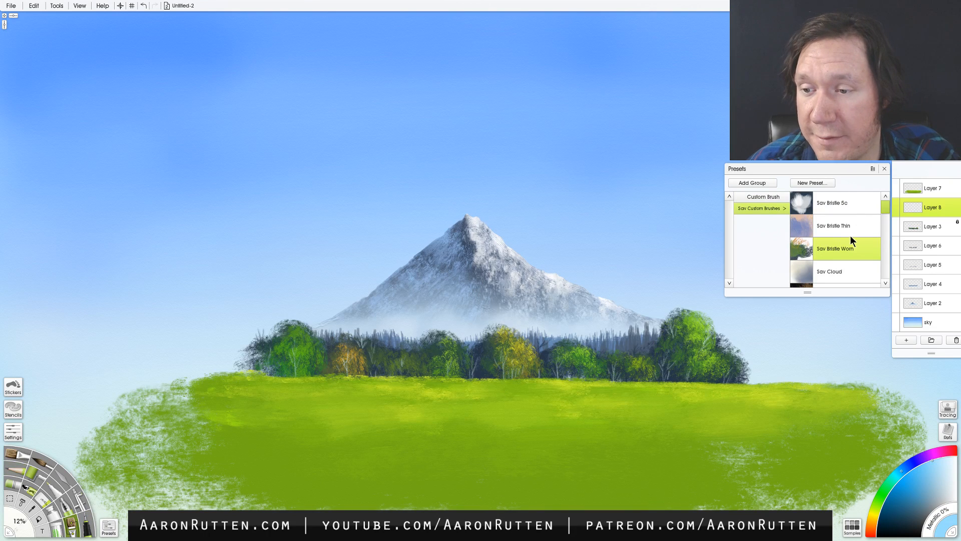
left_click(956, 456)
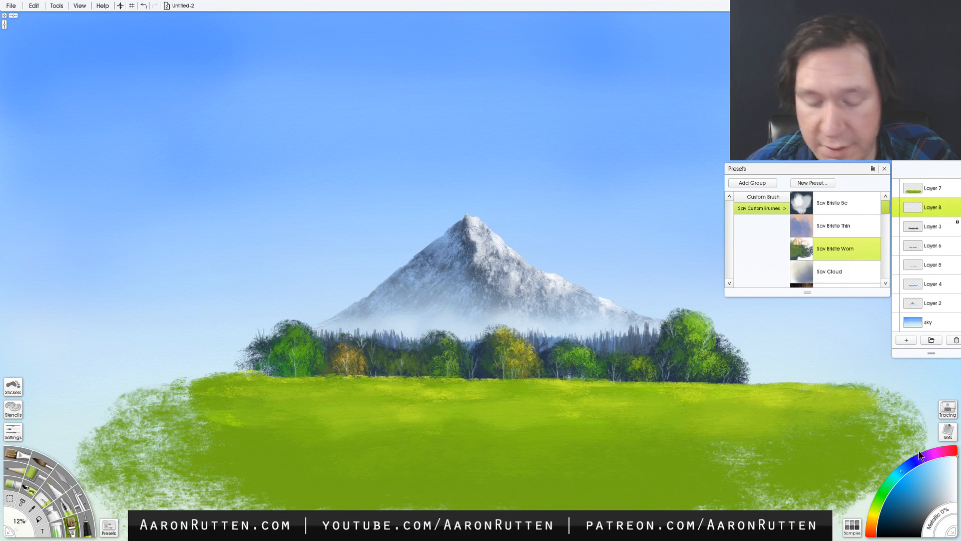
left_click(52, 511)
mouse_move(482, 230)
left_mouse_down()
mouse_move(481, 243)
mouse_move(489, 238)
left_mouse_up()
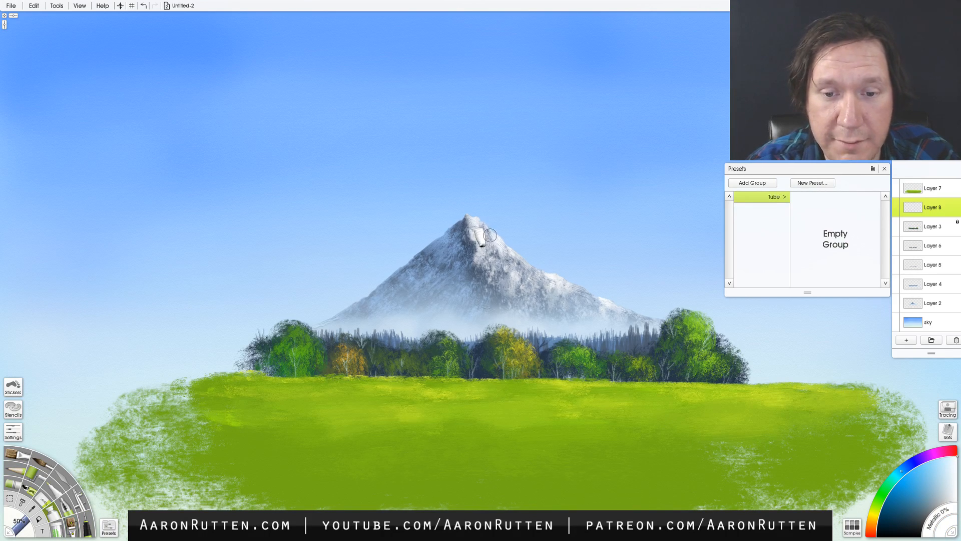
key("ctrl+z")
- Paint pale snow highlights on the mountain's peak and sunlit slope with the Sav Bristle Worn custom brush
left_click(73, 526)
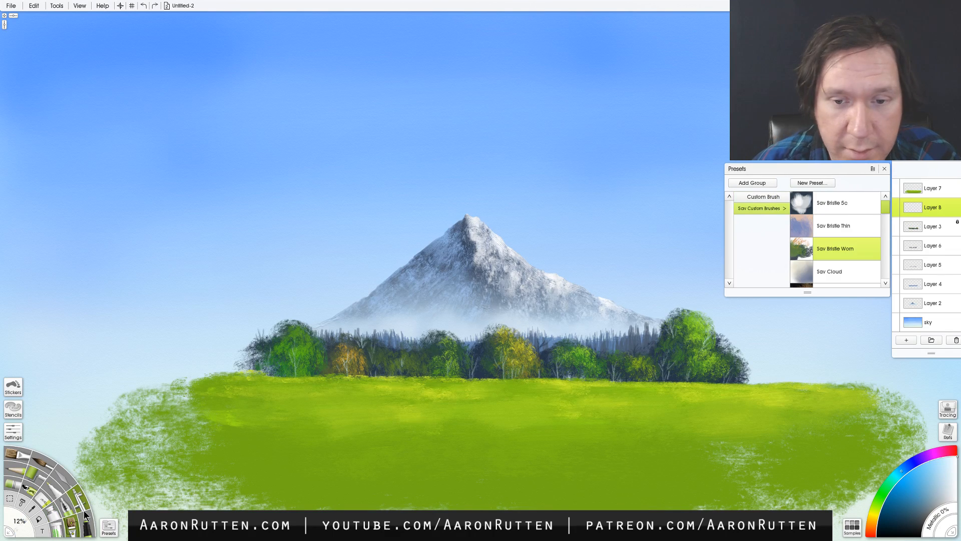
mouse_move(479, 226)
left_mouse_down()
mouse_move(493, 230)
mouse_move(477, 232)
mouse_move(475, 221)
mouse_move(505, 255)
mouse_move(480, 246)
mouse_move(473, 231)
mouse_move(486, 263)
mouse_move(471, 222)
left_mouse_up()
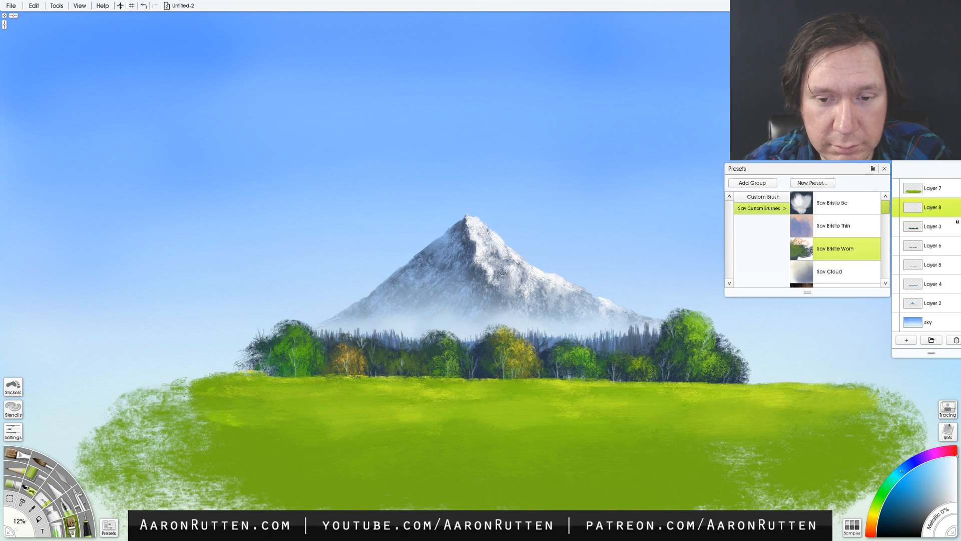
left_click_drag(503, 271, 538, 280)
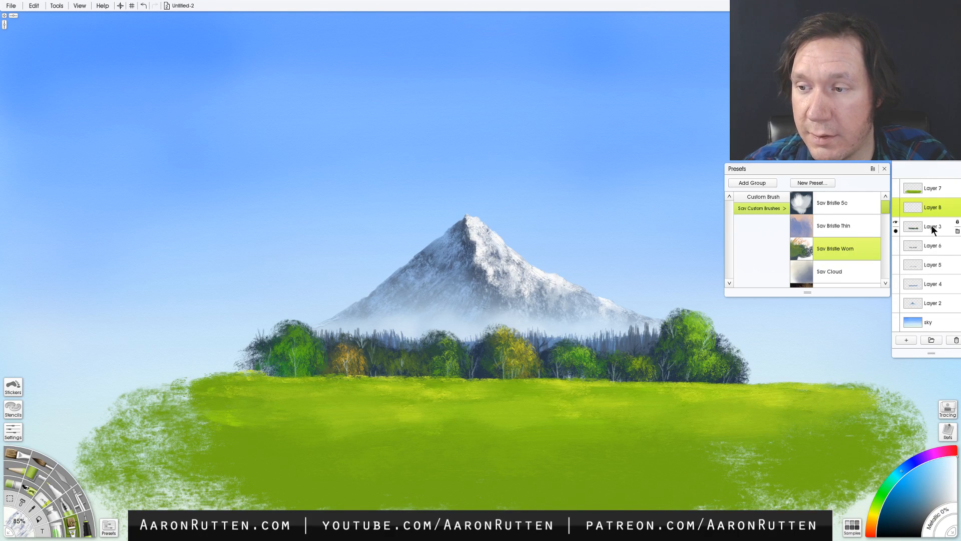
- Add a new layer beneath Layer 7 and paint a small yellow bush at the foot of the trees beside the rightmost tree
left_click(906, 341)
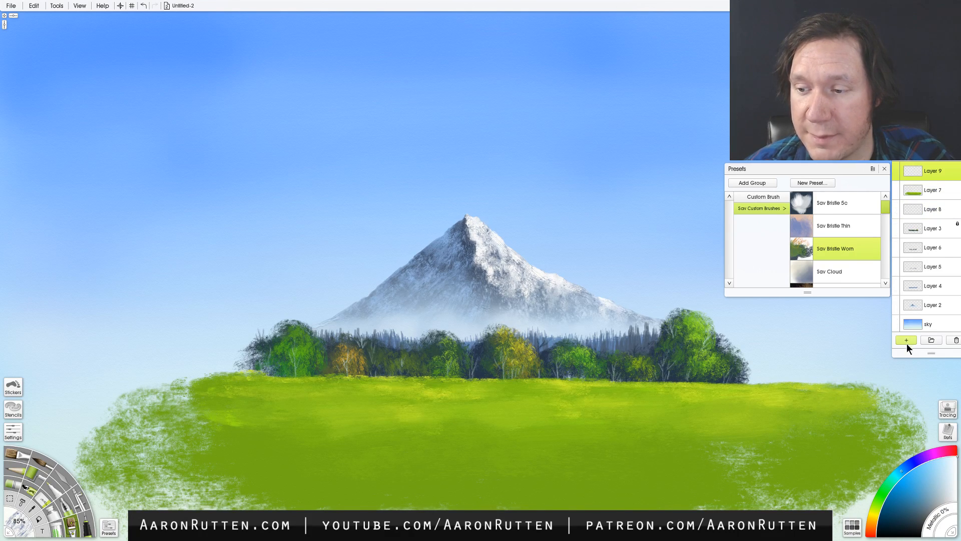
left_click_drag(932, 171, 930, 198)
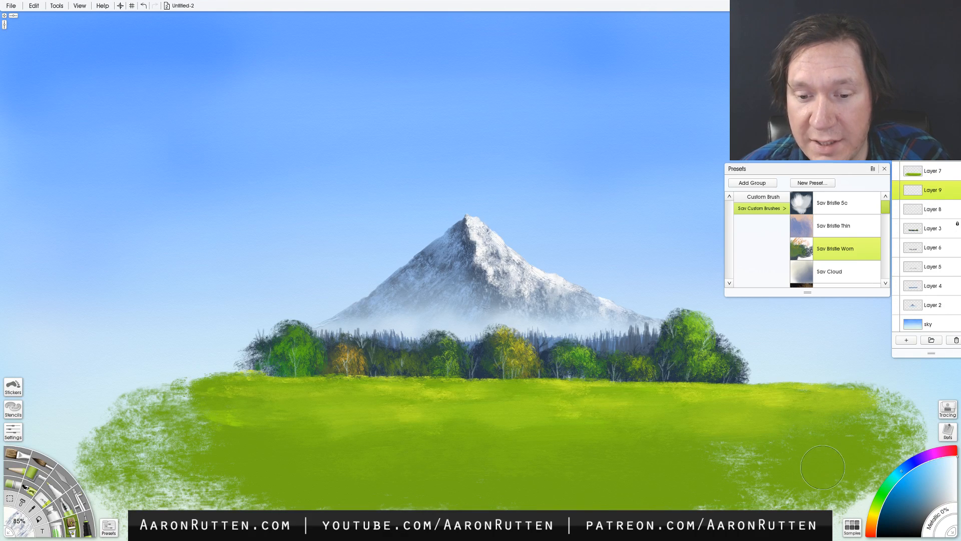
left_click(877, 507)
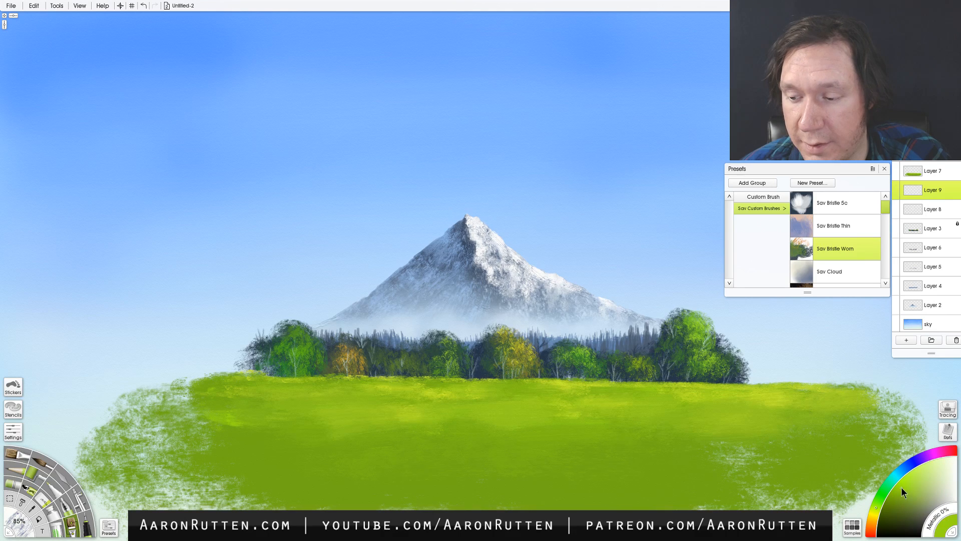
left_click(874, 514)
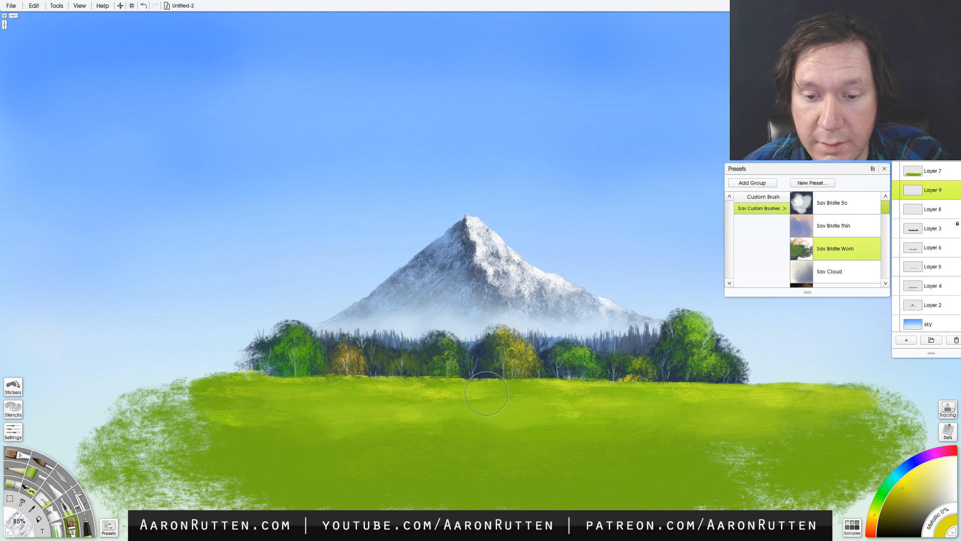
- Pick a golden yellow and paint a small bush at the foot of the leftmost tree with the brush at 85%
left_click(876, 503)
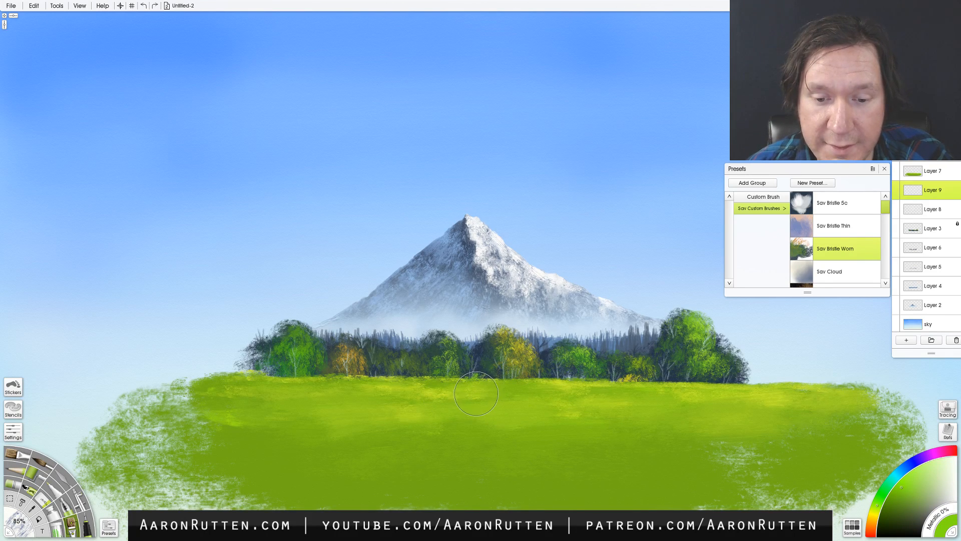
left_click(876, 509)
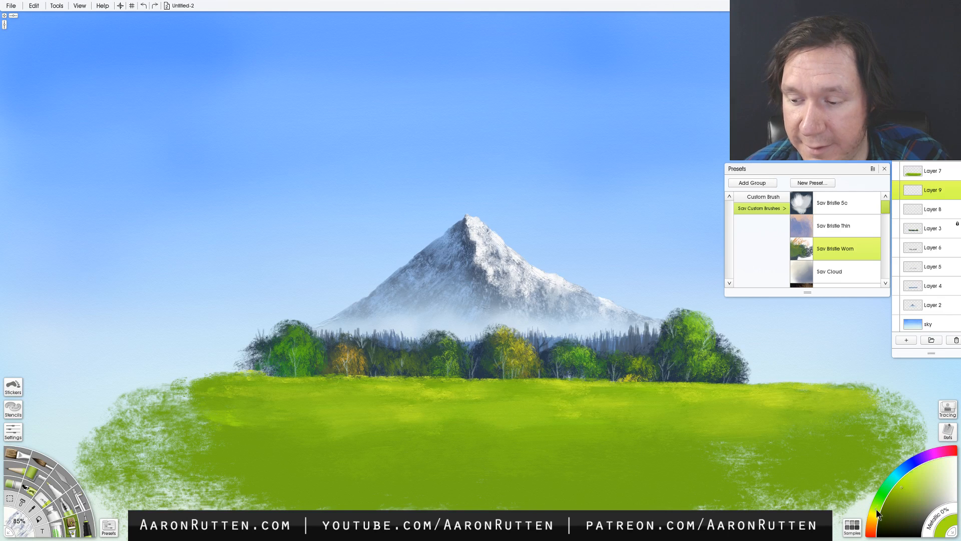
left_click(895, 490)
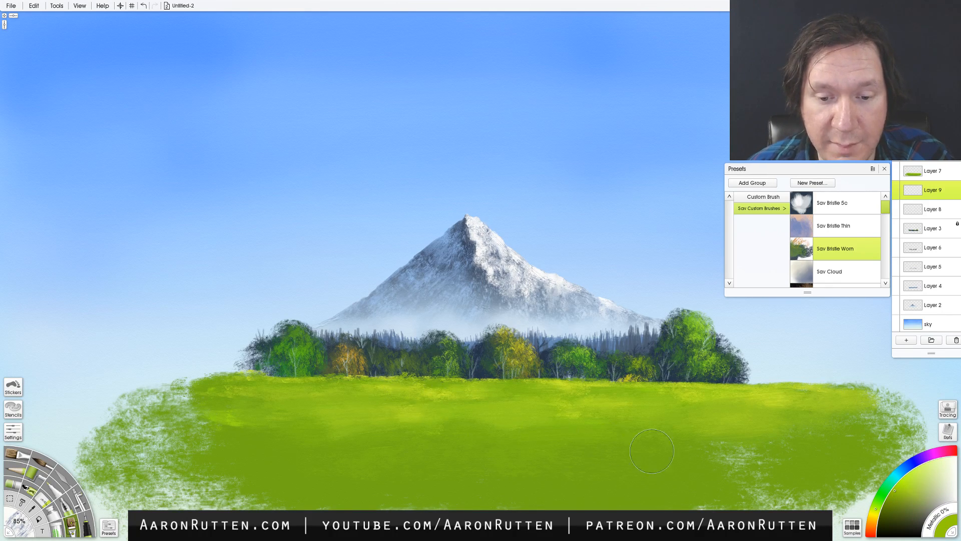
left_click(874, 517)
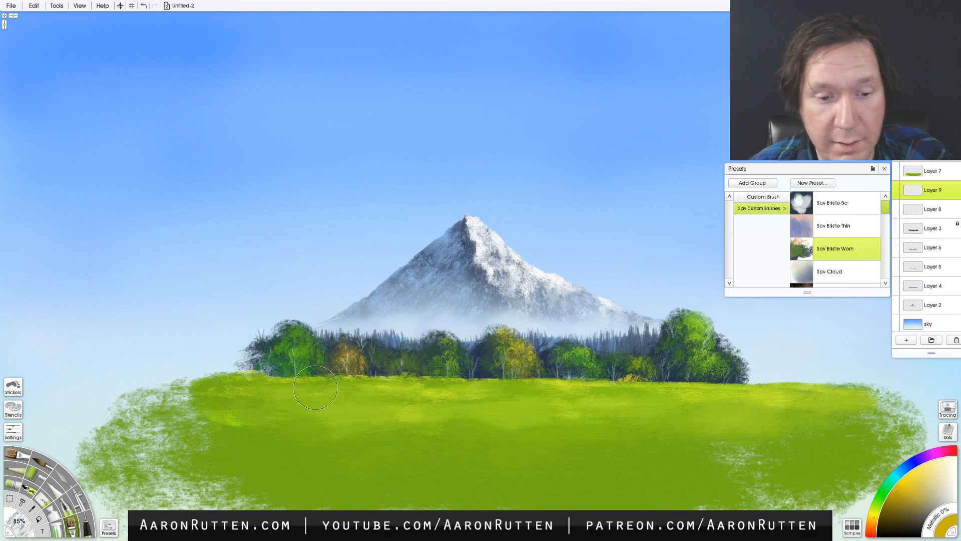
left_click_drag(317, 387, 313, 390)
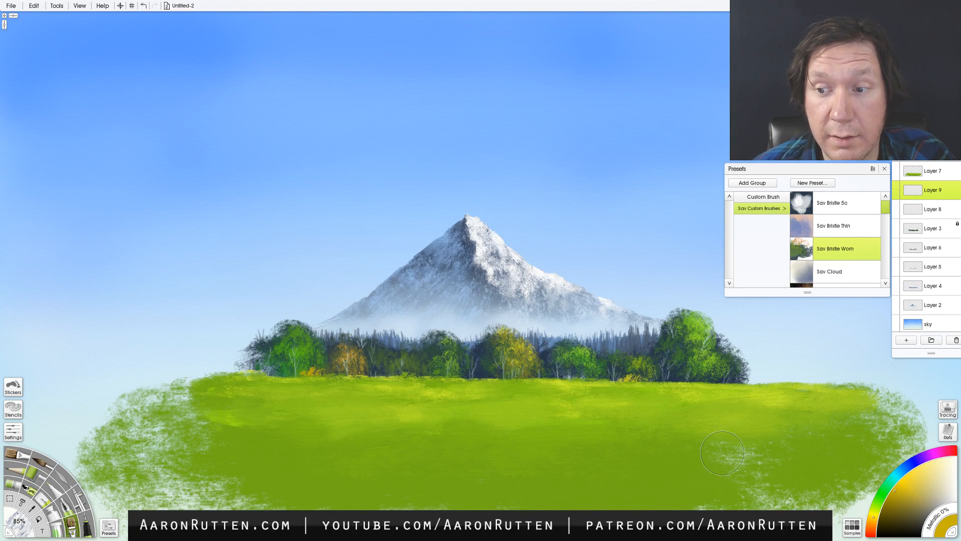
- Add a new layer above the meadow's Layer 7 and set the paint colour to a near-black blue
mouse_move(744, 463)
left_mouse_down()
mouse_move(715, 430)
mouse_move(655, 396)
mouse_move(652, 426)
left_mouse_up()
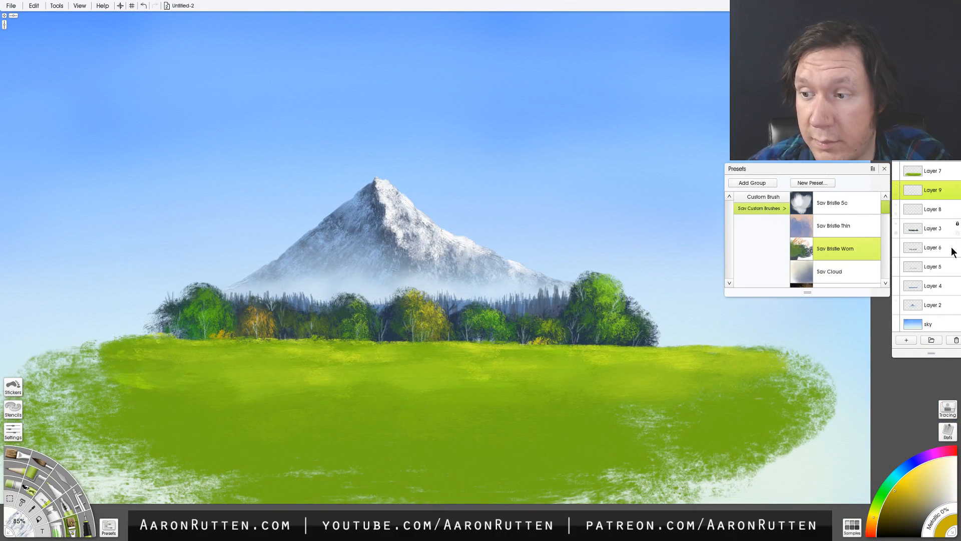
left_click(932, 168)
left_click(907, 340)
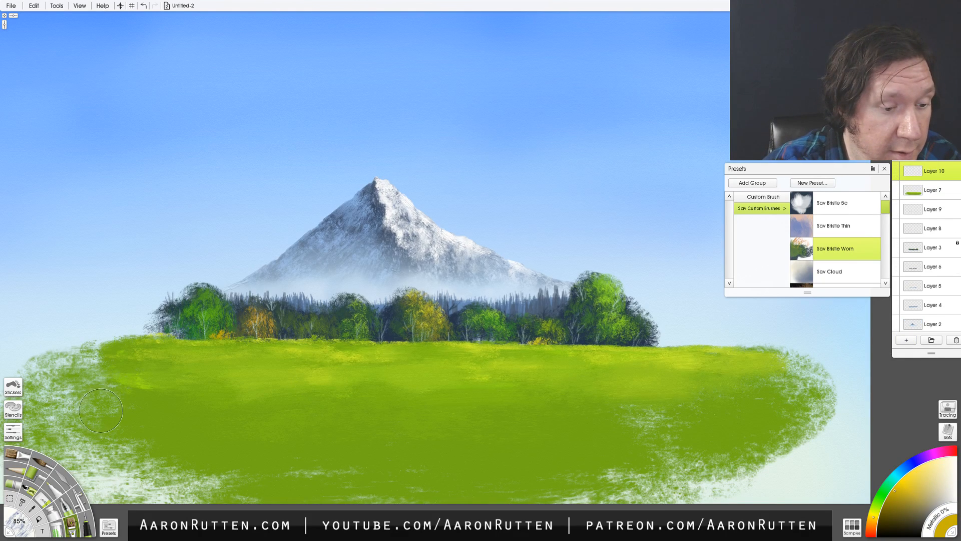
left_click(13, 485)
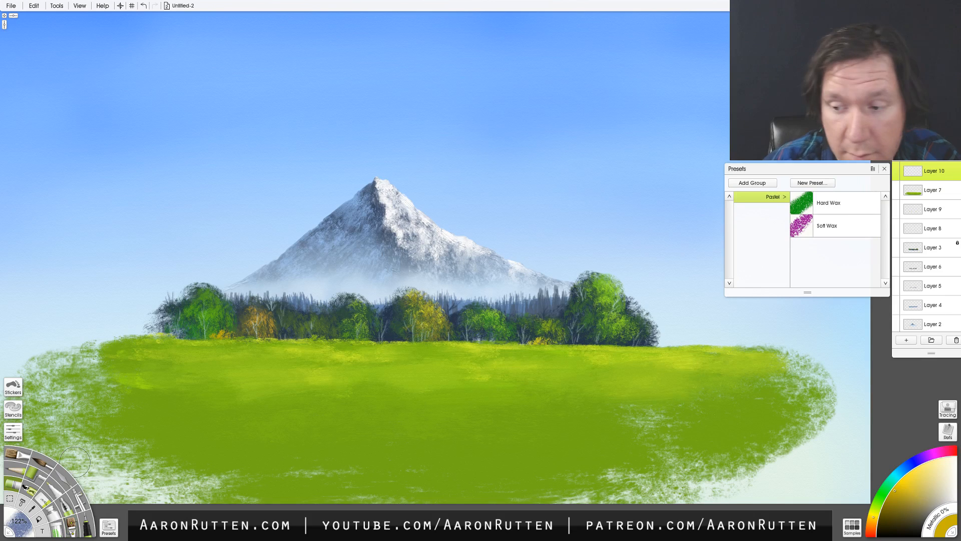
left_click(920, 528)
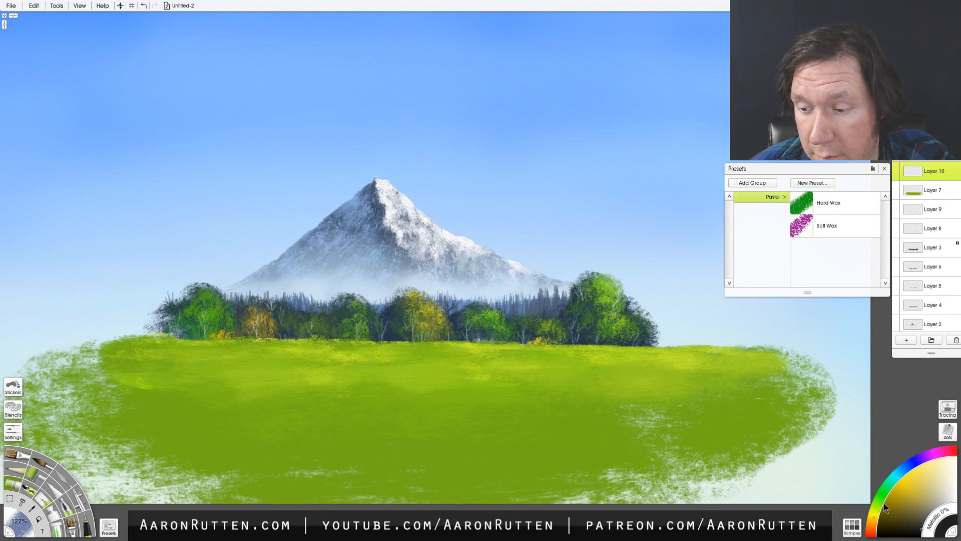
left_click_drag(895, 479, 917, 479)
left_click(914, 533)
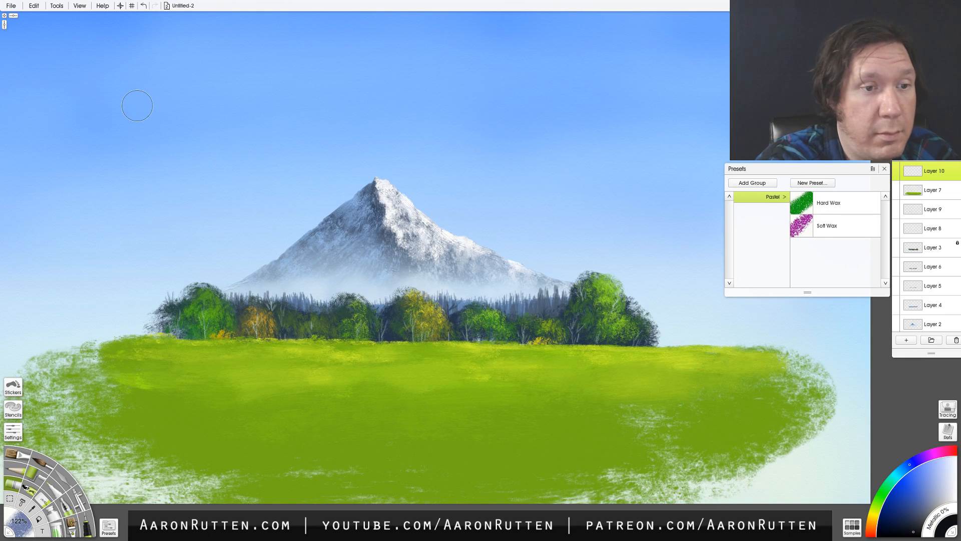
- Try vertical tree-trunk strokes in the sky with the pastel at several sizes and undo each one
left_click_drag(135, 100, 125, 398)
key("ctrl+z")
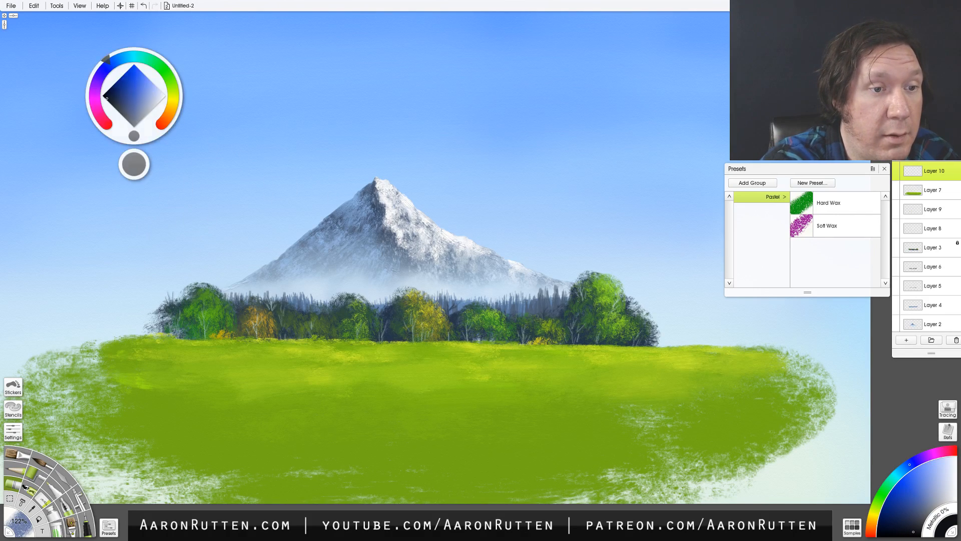
key("bracketright")
left_click_drag(127, 89, 121, 276)
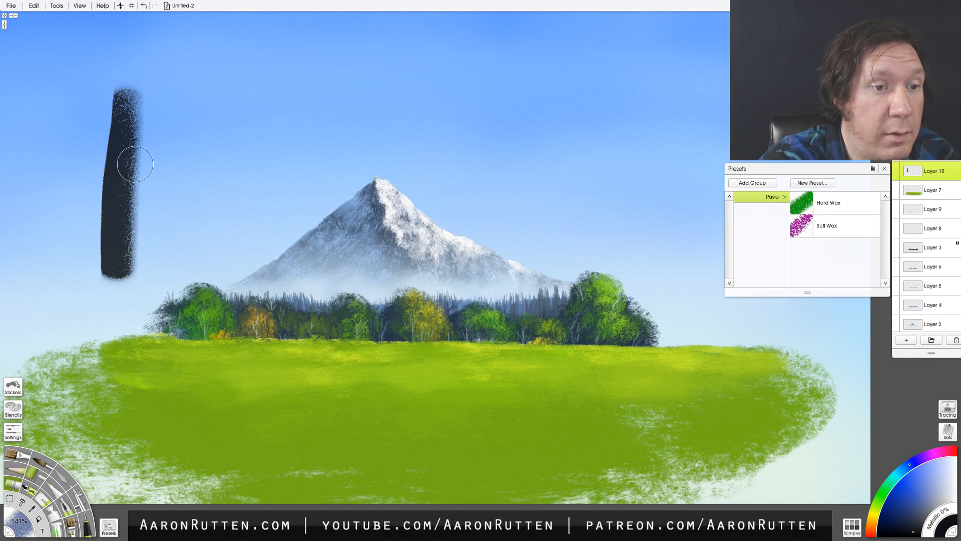
key("ctrl+z")
key("bracketleft")
key("bracketleft")
key("bracketleft")
left_click_drag(127, 94, 121, 211)
key("ctrl+z")
left_click_drag(131, 75, 134, 334)
key("ctrl+z")
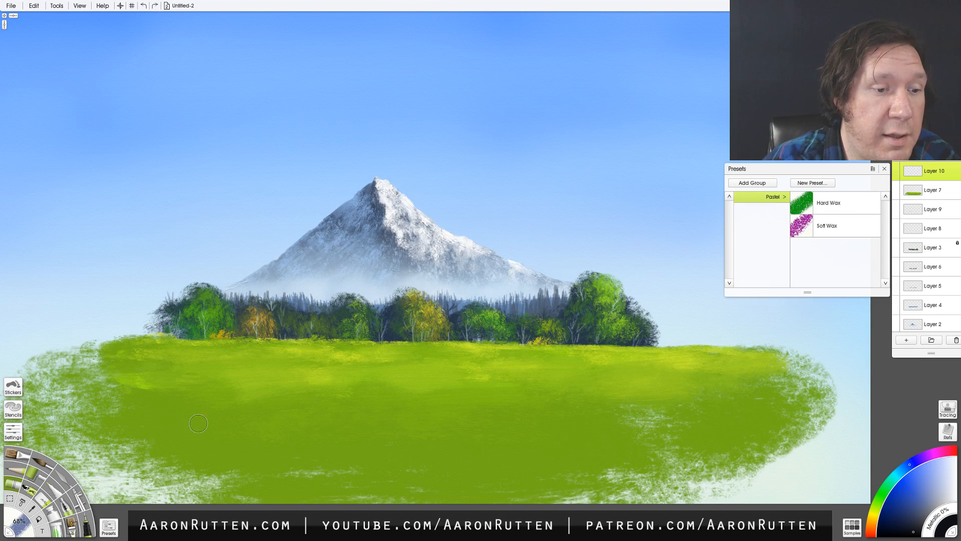
- Paint a near-black foreground tree trunk down the full height of the canvas's left side with the Oil Brush at 57%
left_click(15, 454)
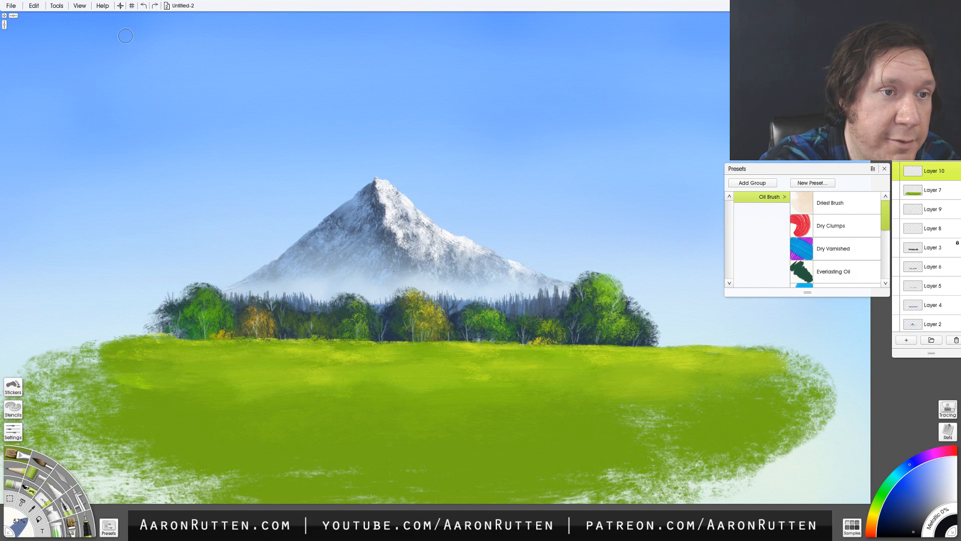
left_click_drag(119, 23, 101, 323)
key("ctrl+z")
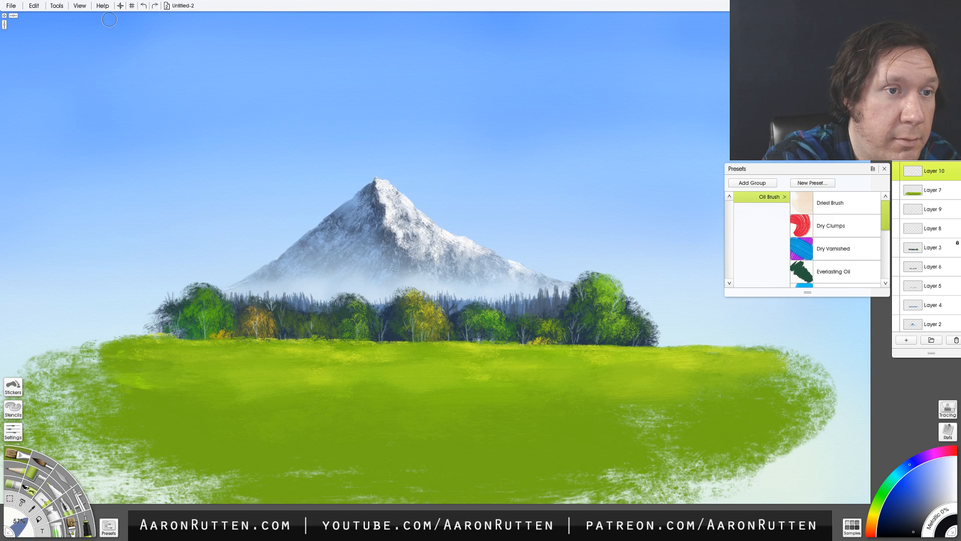
left_click_drag(109, 19, 91, 506)
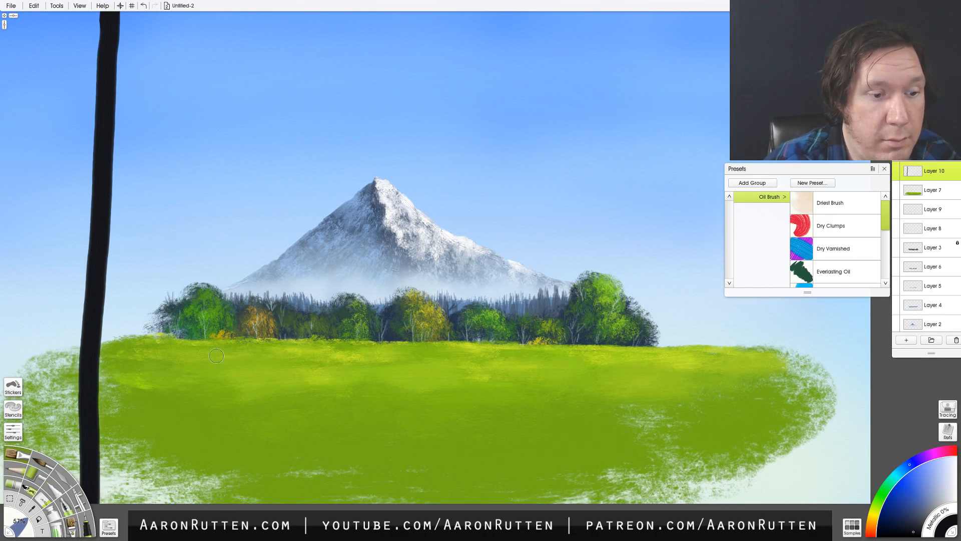
- Reduce the Oil Brush to 42% and paint a large forked limb with smaller branches rising from the trunk's right side
key("bracketleft")
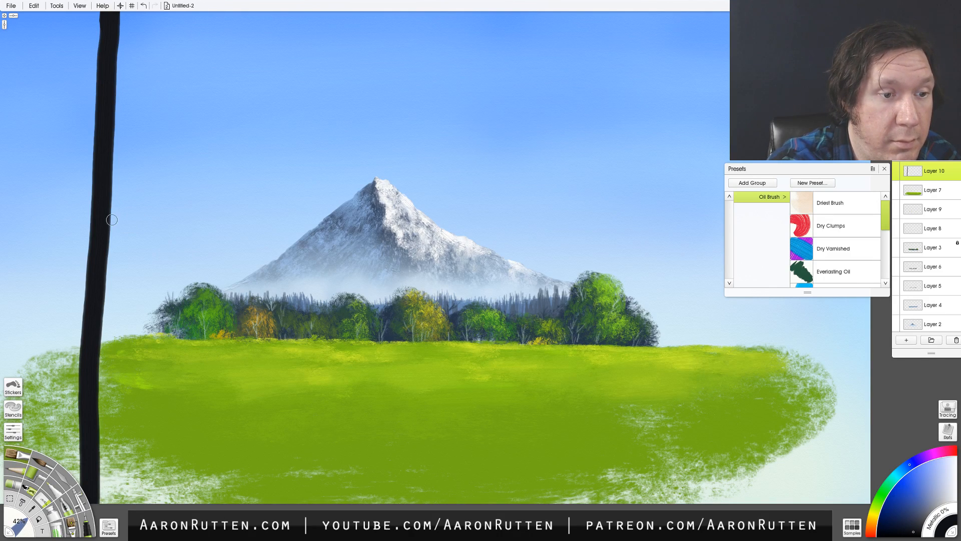
left_click_drag(103, 160, 192, 80)
key("ctrl+z")
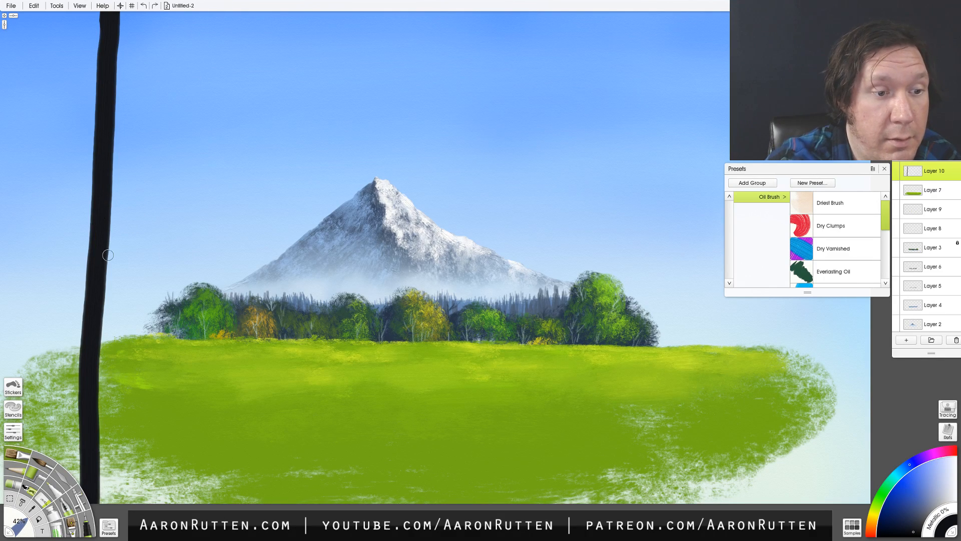
mouse_move(99, 256)
left_mouse_down()
mouse_move(195, 129)
mouse_move(254, 14)
left_mouse_up()
left_click_drag(162, 176, 316, 49)
left_click_drag(208, 105, 203, 12)
left_click_drag(231, 53, 285, 12)
left_click_drag(228, 111, 327, 79)
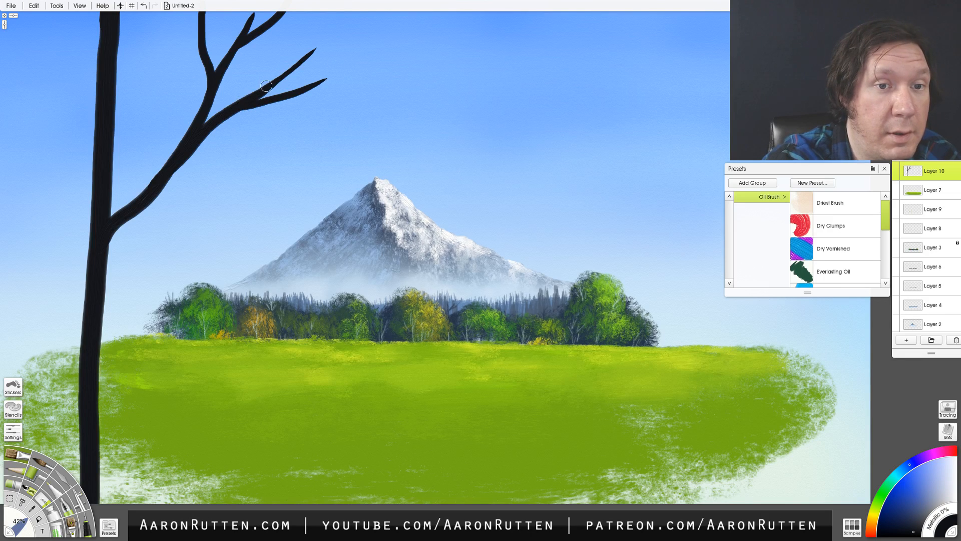
left_click_drag(266, 86, 305, 21)
left_click_drag(138, 196, 182, 81)
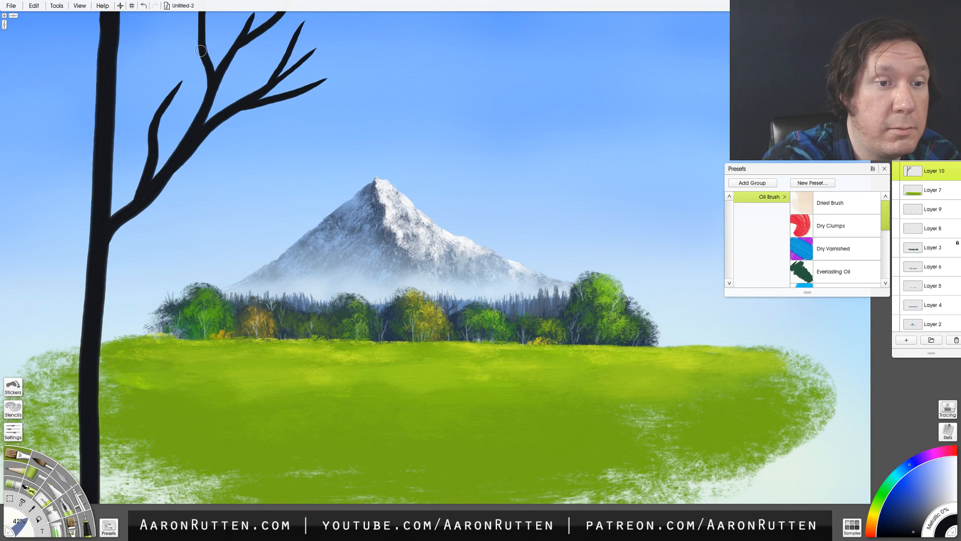
- Paint a connecting branch just right of the trunk and a forked limb rising up and left from it
left_click_drag(152, 143, 116, 69)
mouse_move(102, 134)
left_mouse_down()
mouse_move(50, 62)
mouse_move(27, 6)
left_mouse_up()
left_click_drag(59, 73, 54, 6)
left_click(102, 6)
left_click(55, 39)
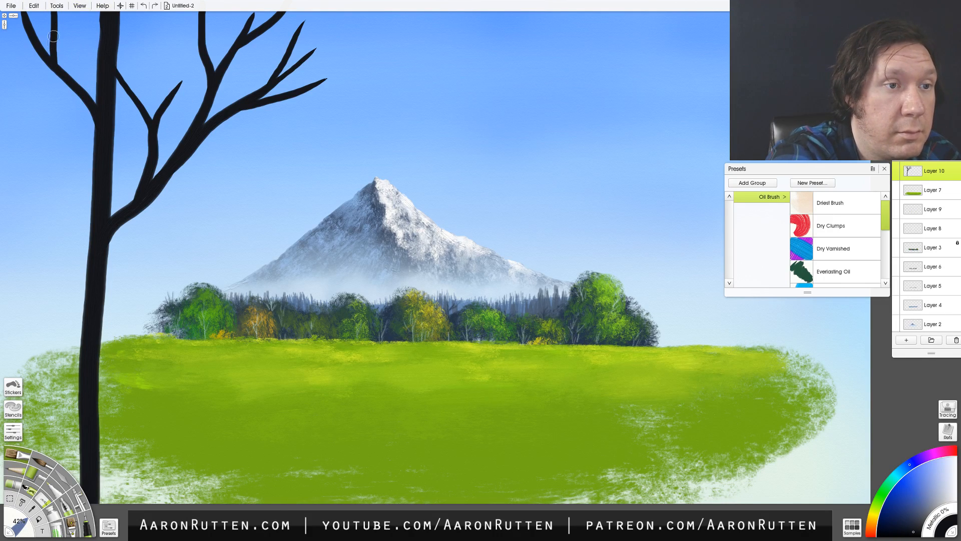
- Paint one thin, nearly horizontal branch from the trunk's left limb to the canvas edge, undoing the rejected attempts
mouse_move(97, 115)
left_mouse_down()
mouse_move(83, 98)
mouse_move(47, 97)
mouse_move(1, 119)
mouse_move(2, 149)
left_mouse_up()
key("ctrl+z")
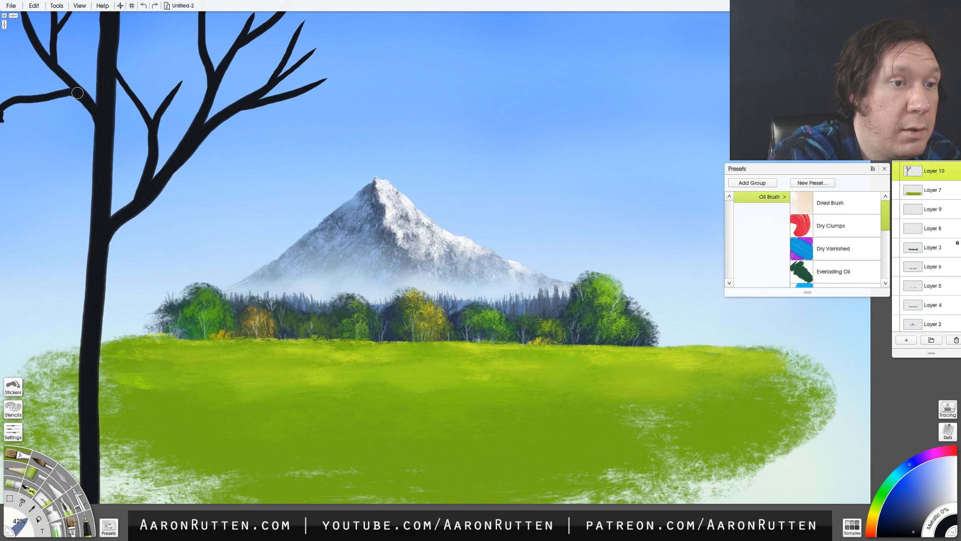
key("ctrl+z")
mouse_move(87, 98)
left_mouse_down()
mouse_move(55, 83)
mouse_move(1, 107)
mouse_move(1, 138)
left_mouse_up()
key("ctrl+z")
key("ctrl+z")
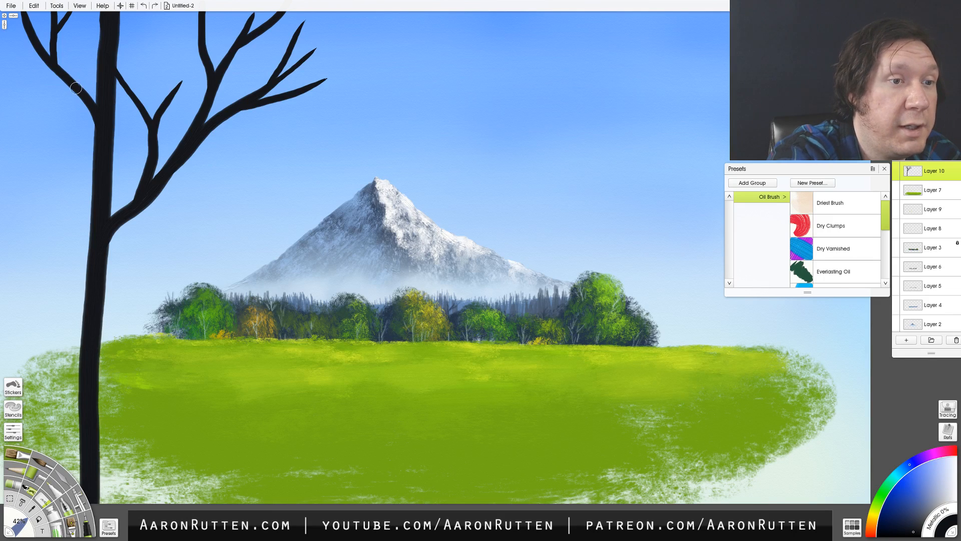
left_click_drag(76, 88, 1, 90)
left_click_drag(47, 82, 1, 68)
key("ctrl+z")
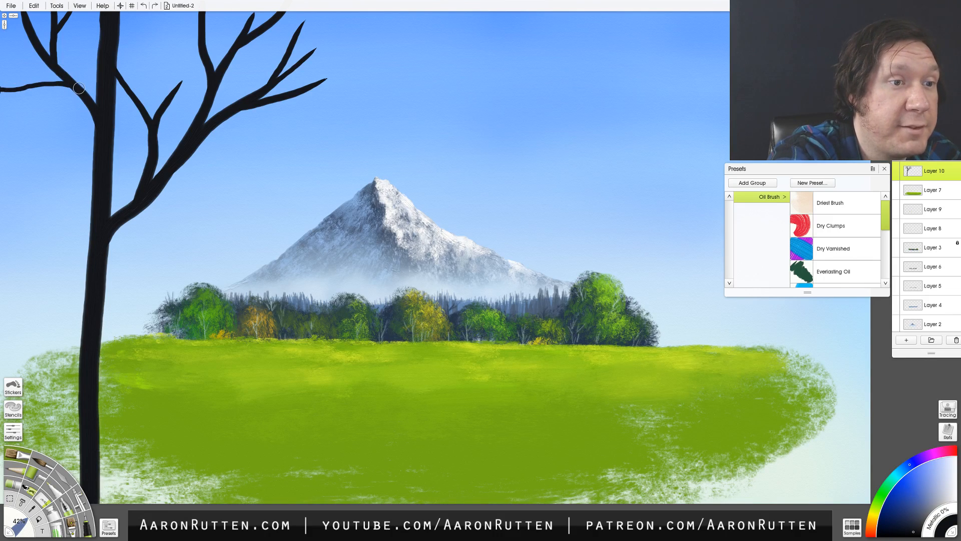
key("ctrl+z")
left_click_drag(82, 97, 14, 95)
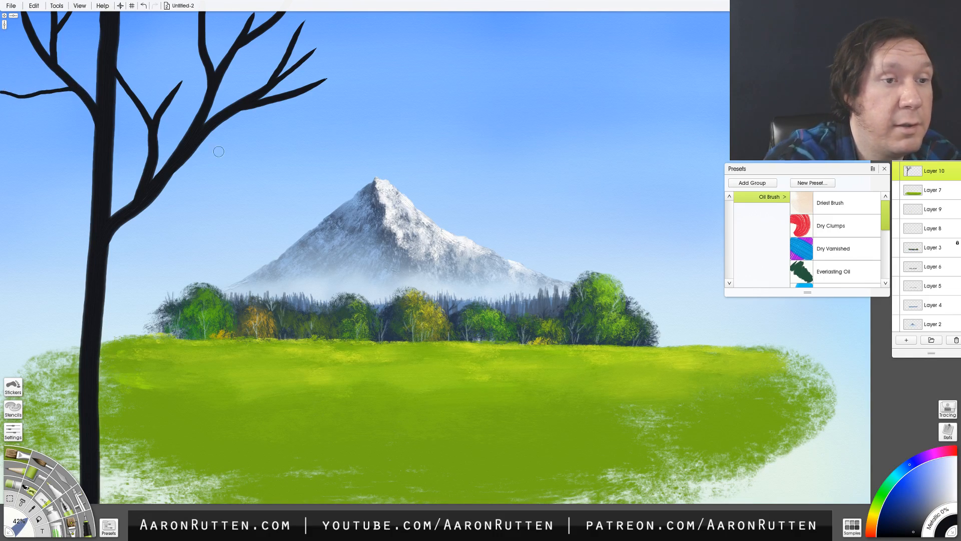
- Reduce the Oil Brush to 23% and paint thin, forked twigs extending from the branches on the trunk's right side
key("bracketleft")
key("bracketleft")
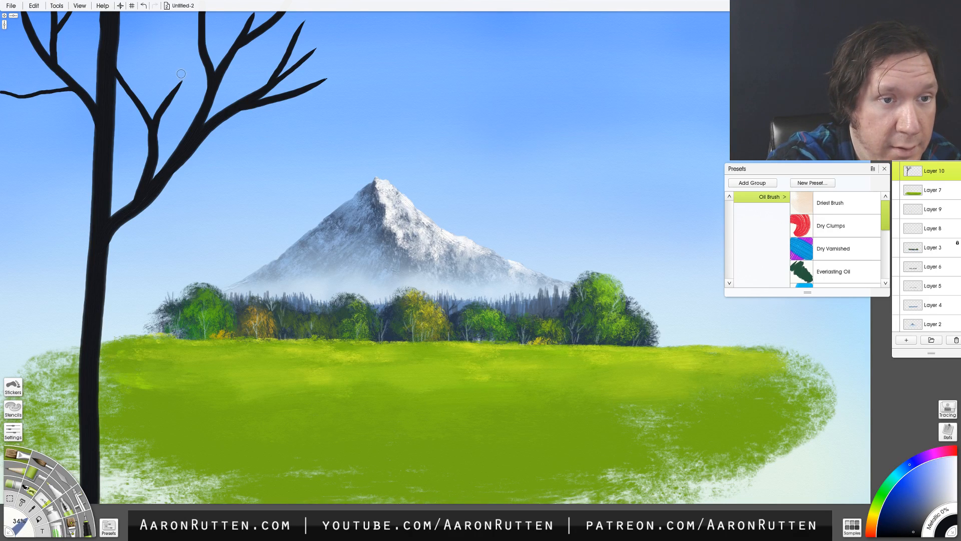
key("bracketleft")
mouse_move(167, 102)
left_mouse_down()
mouse_move(166, 52)
mouse_move(179, 31)
mouse_move(209, 50)
left_mouse_up()
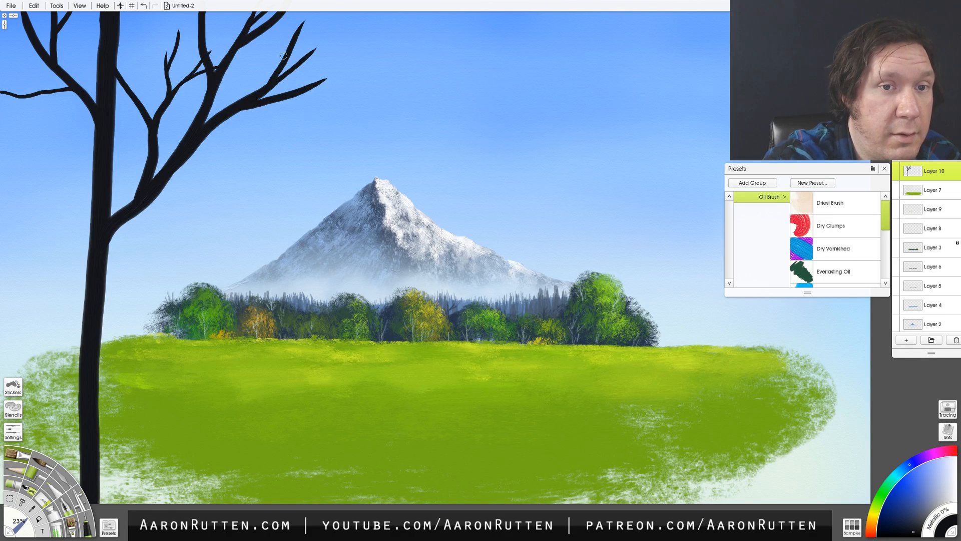
mouse_move(283, 56)
left_mouse_down()
mouse_move(278, 19)
mouse_move(324, 13)
left_mouse_up()
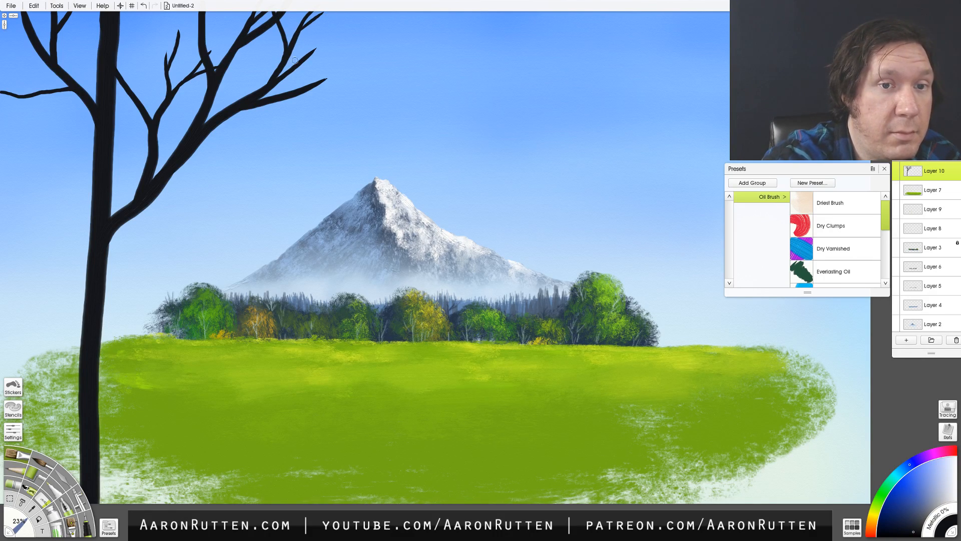
left_click_drag(301, 93, 379, 59)
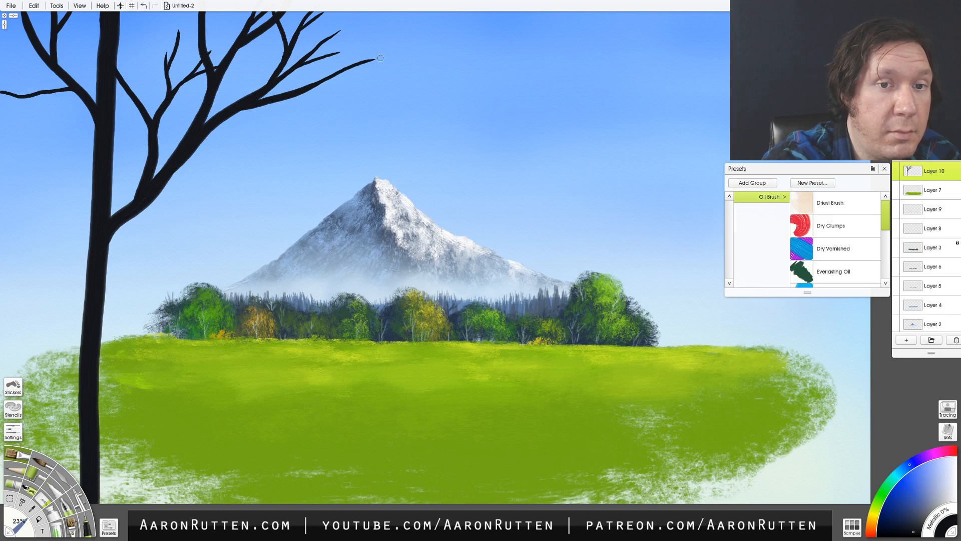
mouse_move(279, 100)
left_mouse_down()
mouse_move(361, 90)
mouse_move(340, 107)
left_mouse_up()
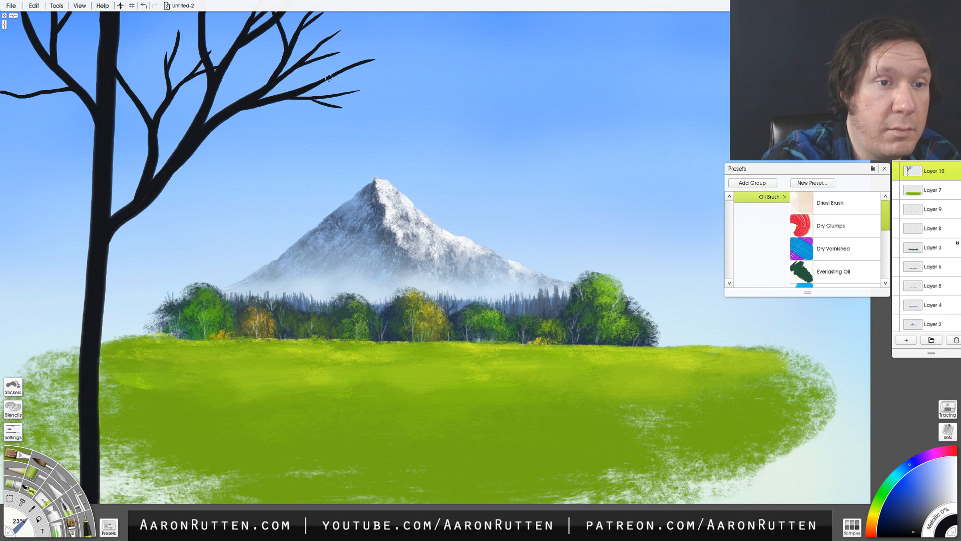
mouse_move(140, 99)
left_mouse_down()
mouse_move(137, 51)
mouse_move(166, 20)
left_mouse_up()
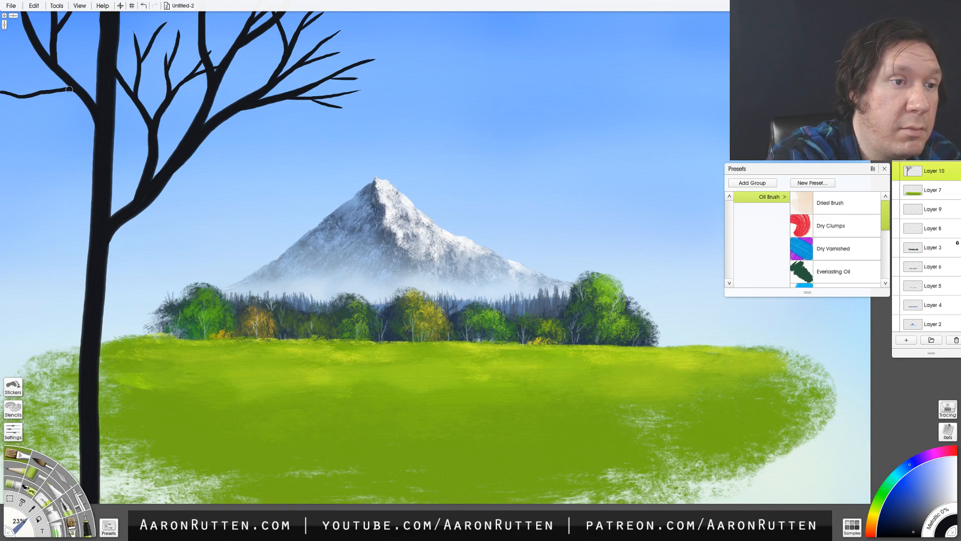
- Paint thin twigs off the limbs on the trunk's left side, undoing the rejected stroke
left_click_drag(43, 106, 20, 132)
left_click_drag(50, 59, 2, 35)
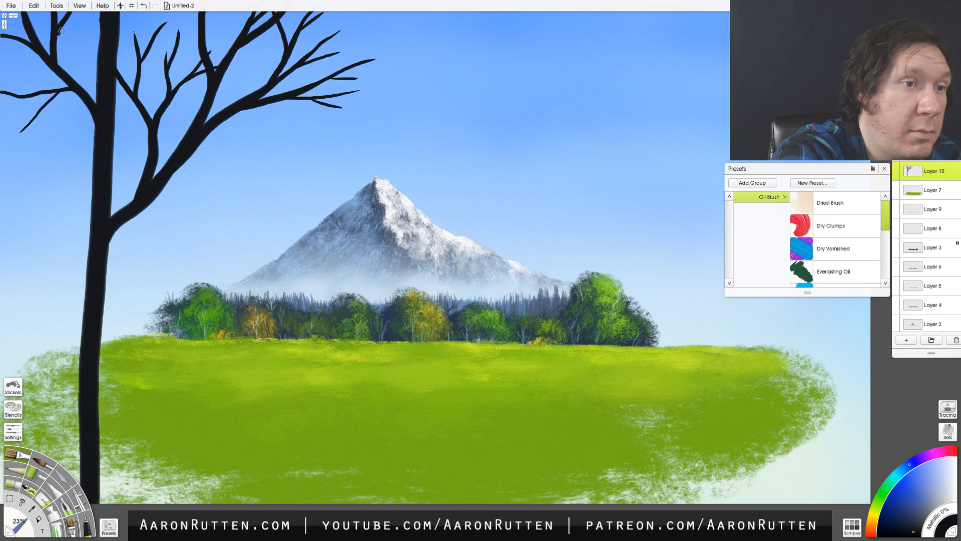
key("ctrl+z")
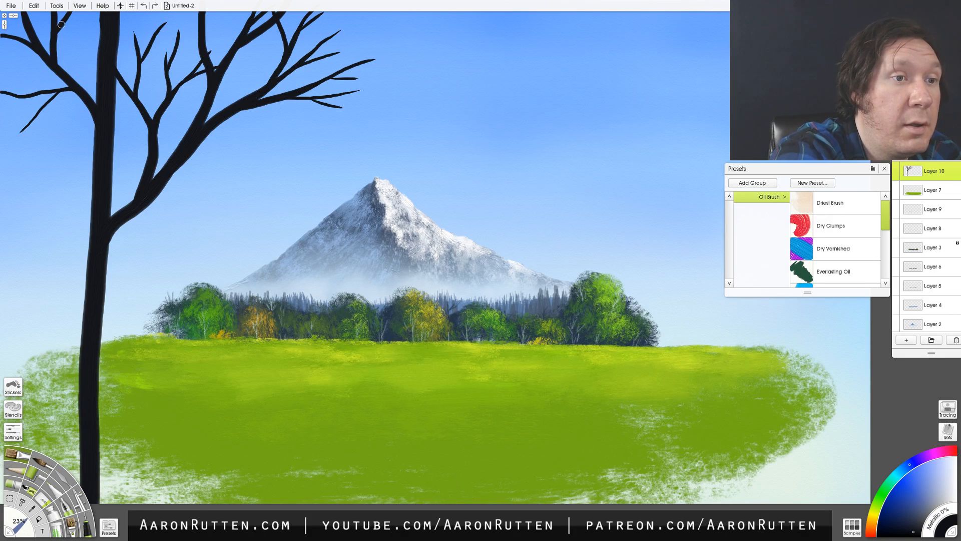
left_click_drag(61, 24, 97, 20)
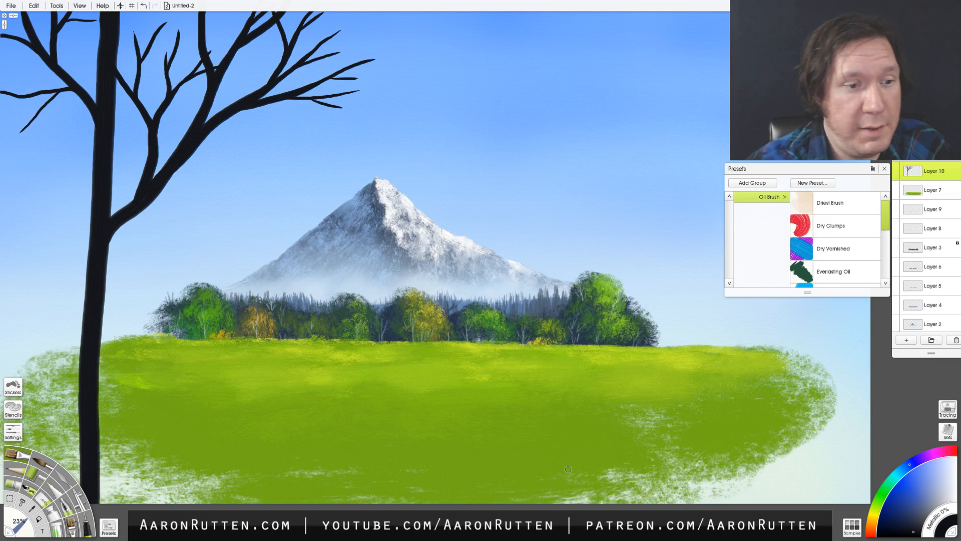
- Widen the lower trunk along its right edge so it flares toward the canvas bottom, undoing the rejected strokes
left_click_drag(107, 246, 95, 410)
key("ctrl+z")
key("ctrl+z")
left_click_drag(108, 243, 102, 504)
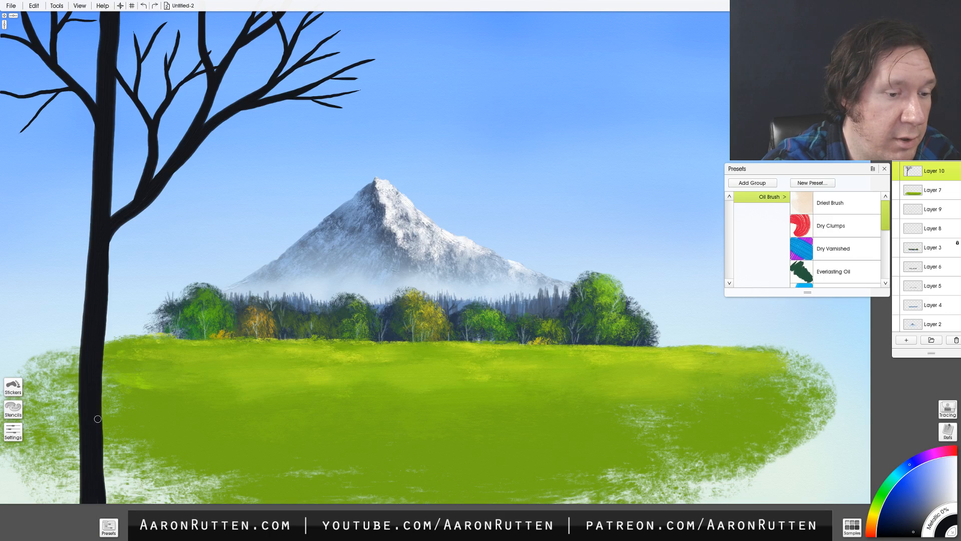
mouse_move(98, 419)
left_mouse_down()
mouse_move(104, 458)
mouse_move(103, 395)
mouse_move(105, 499)
left_mouse_up()
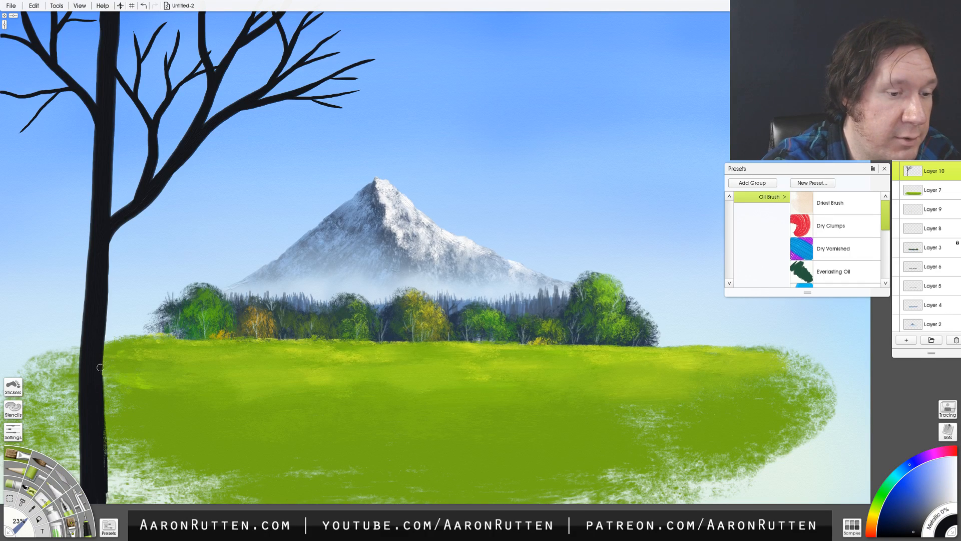
left_click_drag(100, 368, 110, 522)
left_click_drag(96, 481, 98, 433)
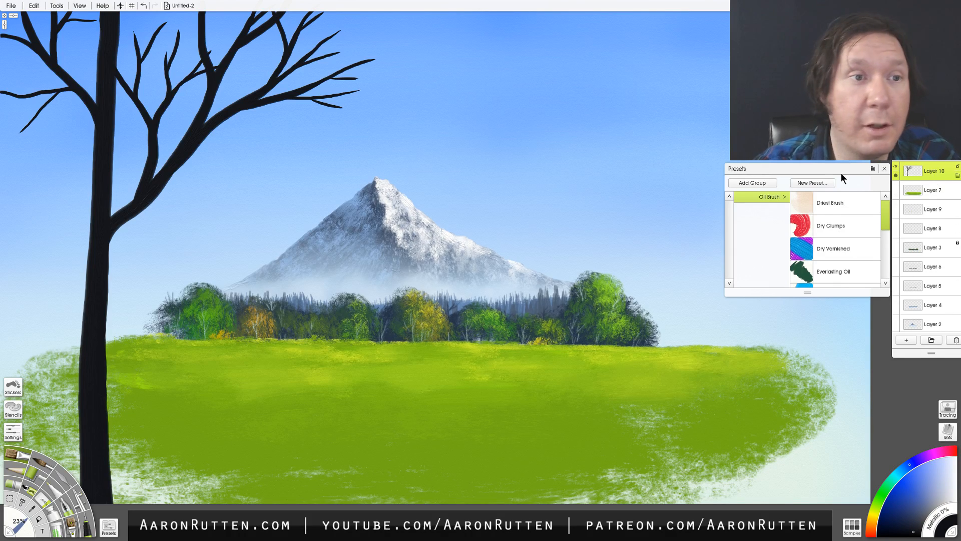
- Select the painted contents of the tree layer, Layer 10
left_click(34, 6)
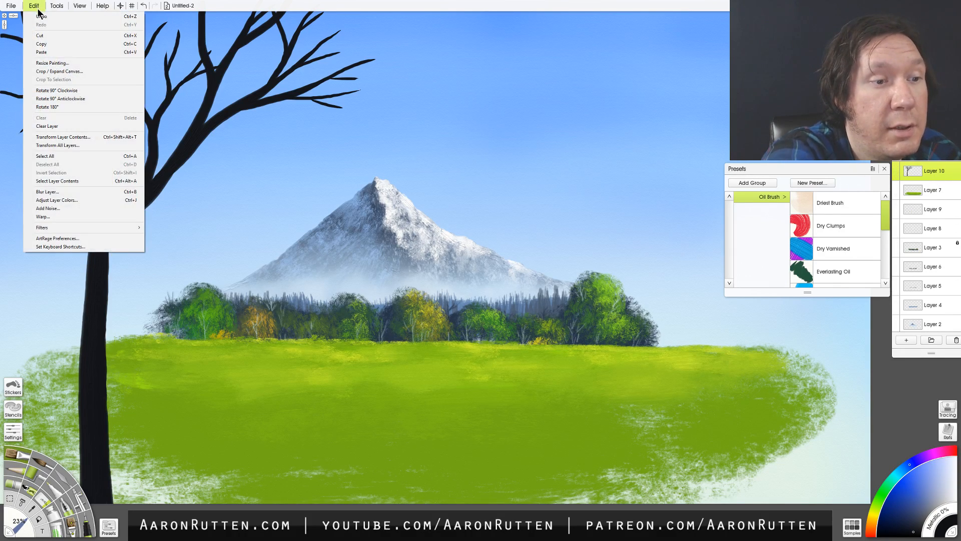
left_click(81, 181)
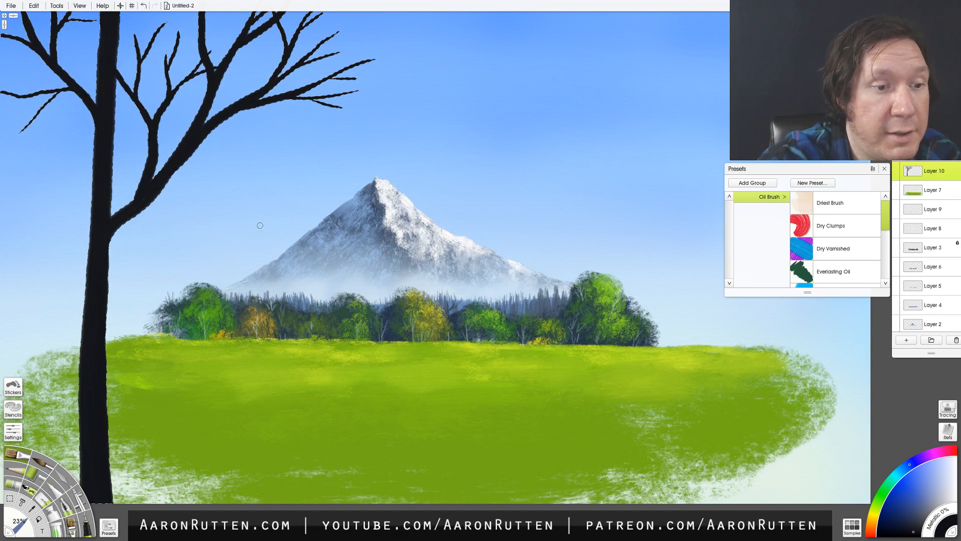
left_click(35, 6)
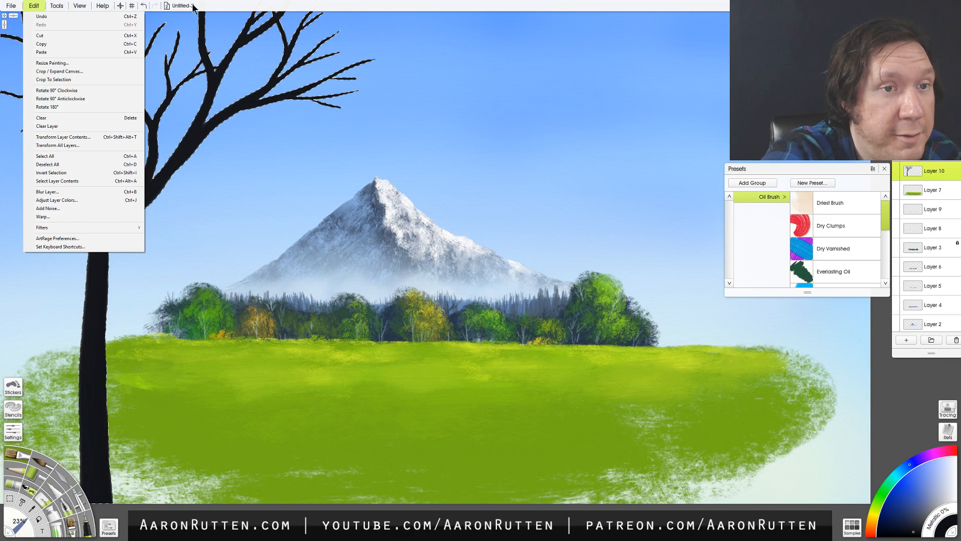
left_click(40, 16)
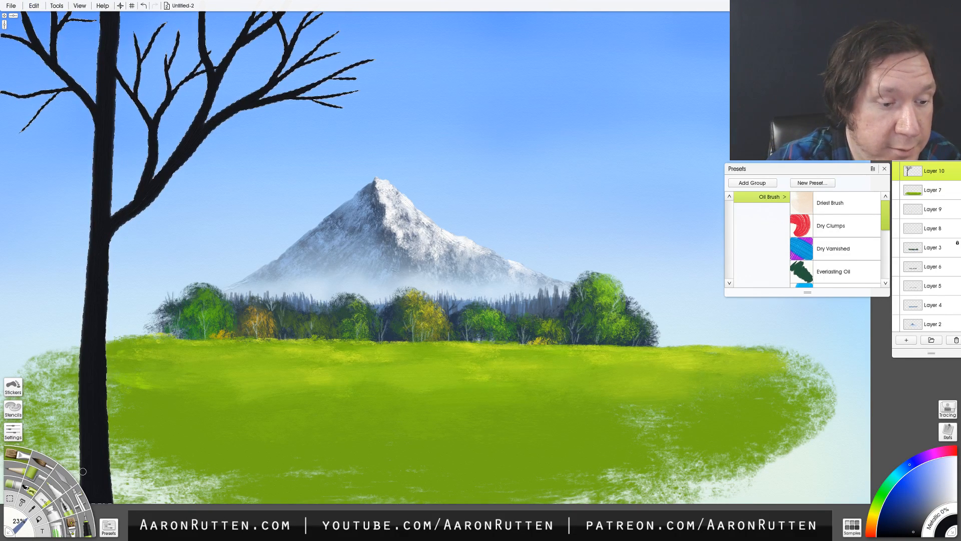
- Paint dark brown bark texture on the selected trunk with the Sav Bristle Worn custom brush at 27%
left_click(835, 249)
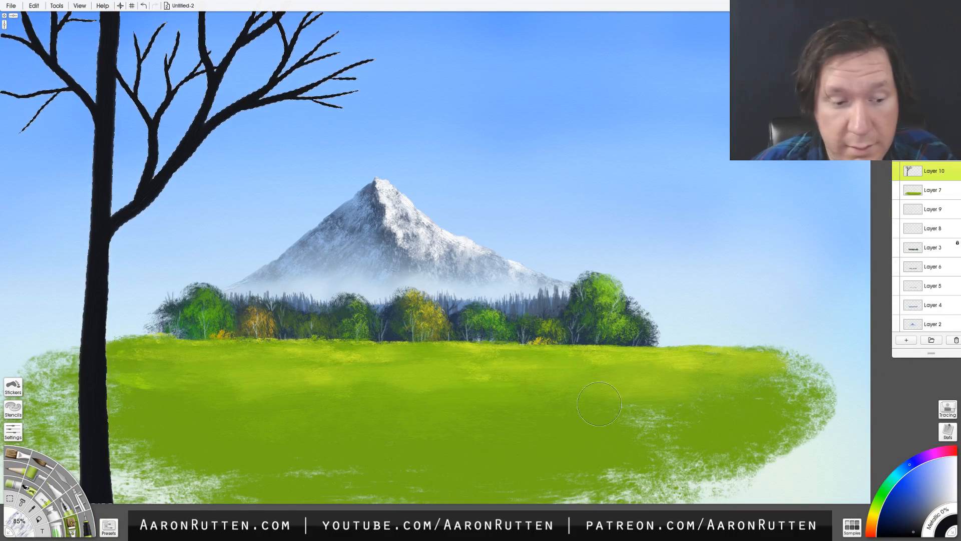
left_click(108, 526)
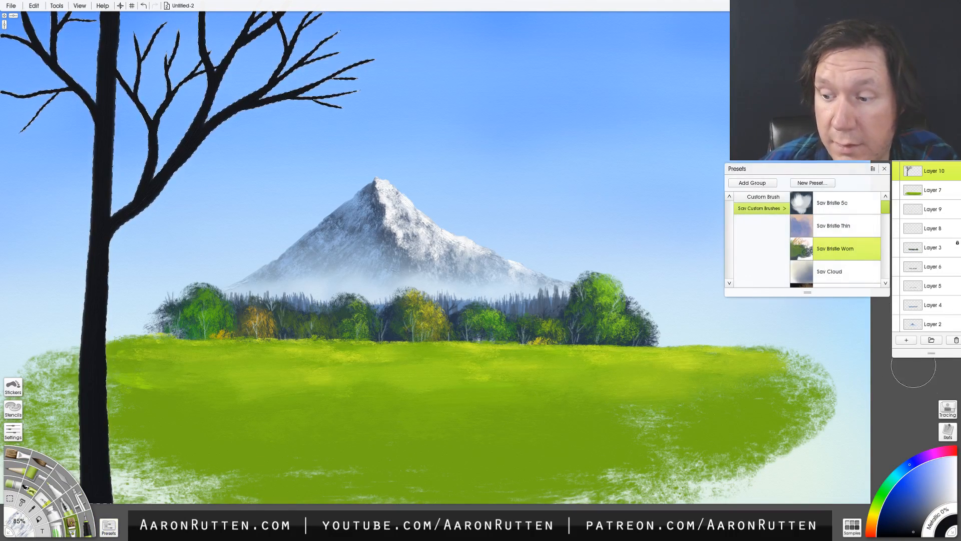
left_click(876, 522)
left_click(911, 518)
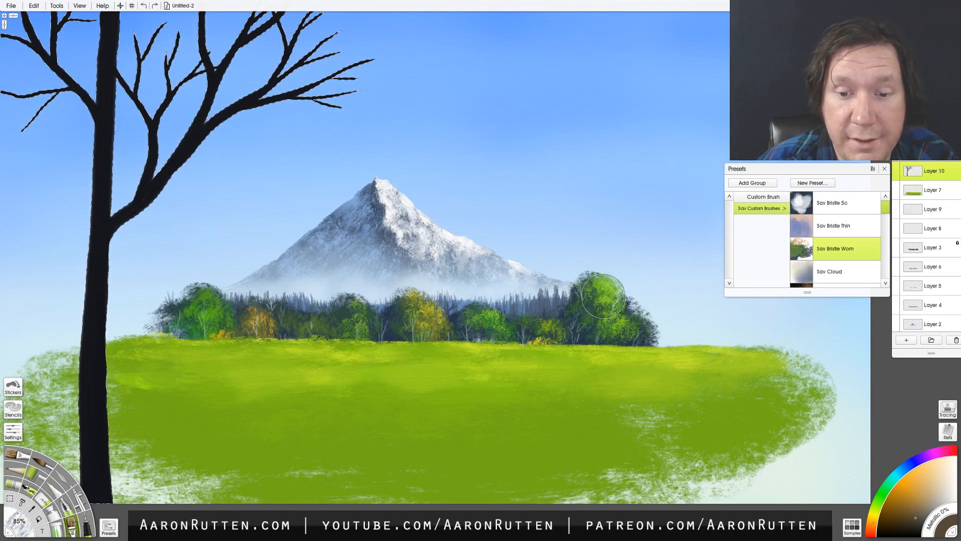
left_click_drag(563, 321, 520, 336)
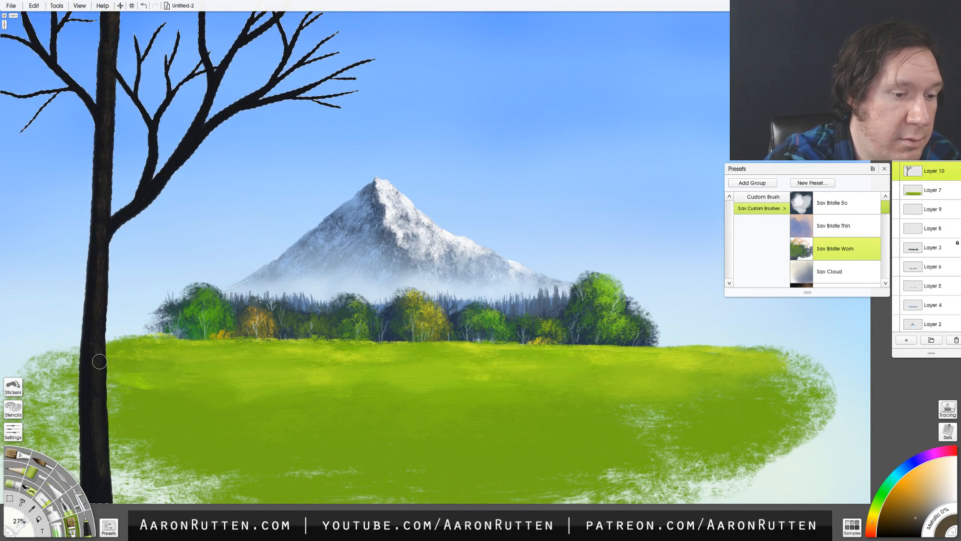
- Extend the bark texture over the limbs and build up highlights on trunk and branches with progressively lighter golden browns
key("Tab")
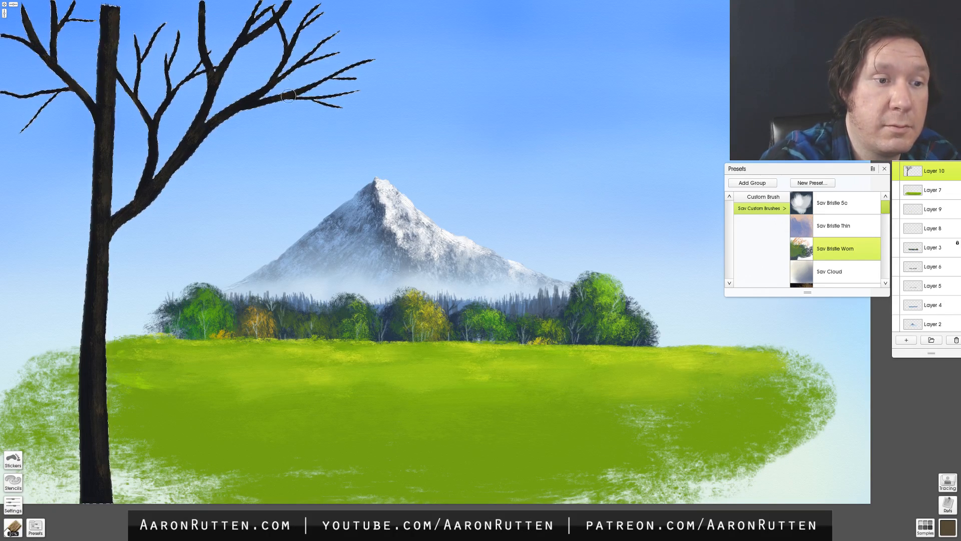
left_click(947, 527)
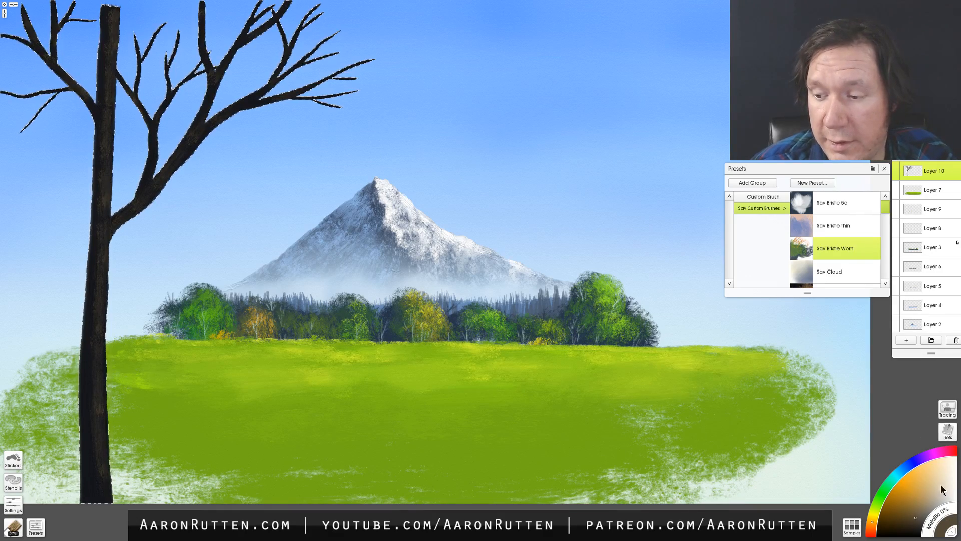
left_click(914, 504)
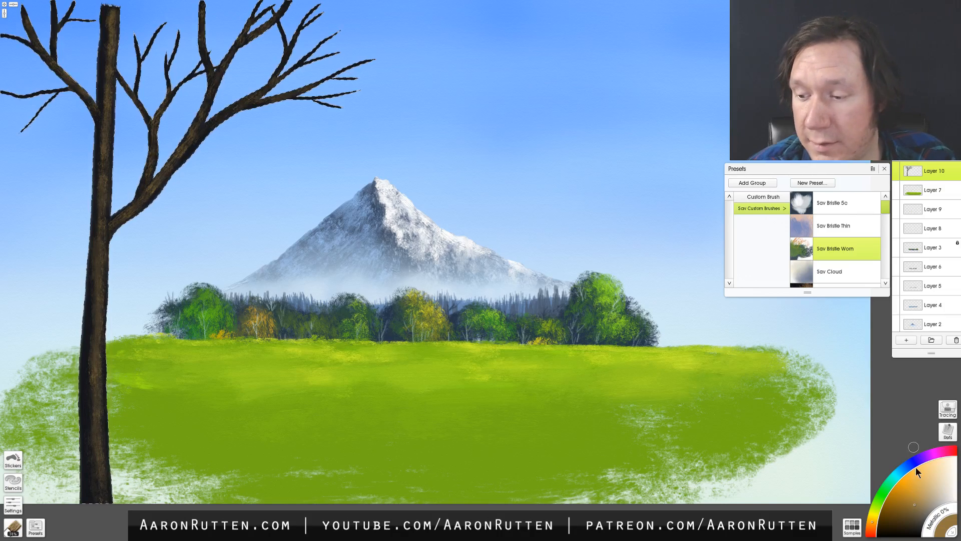
left_click(914, 487)
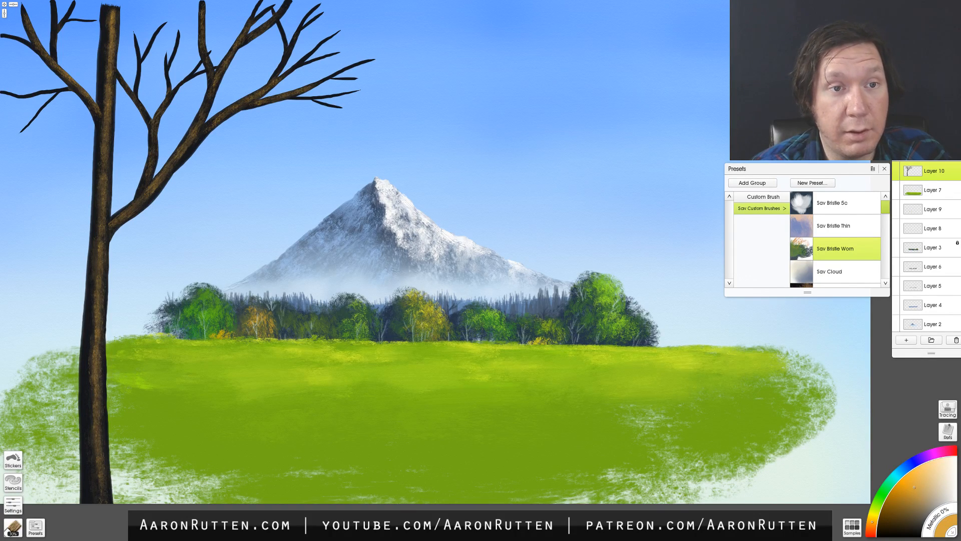
- Add a new layer above the tree and prepare the Sav Fur 4 custom brush with a dark green for foliage
left_click(912, 337)
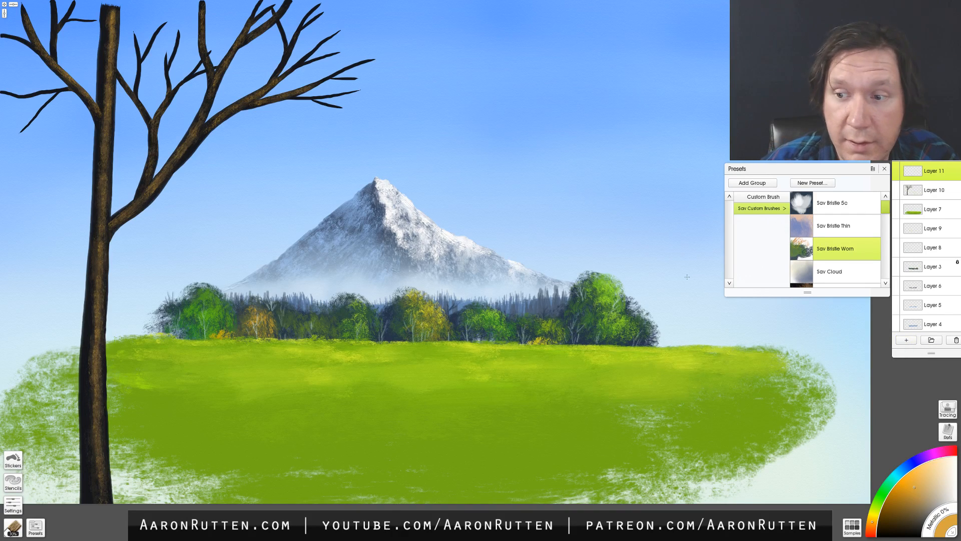
scroll(884, 221, "down", 3)
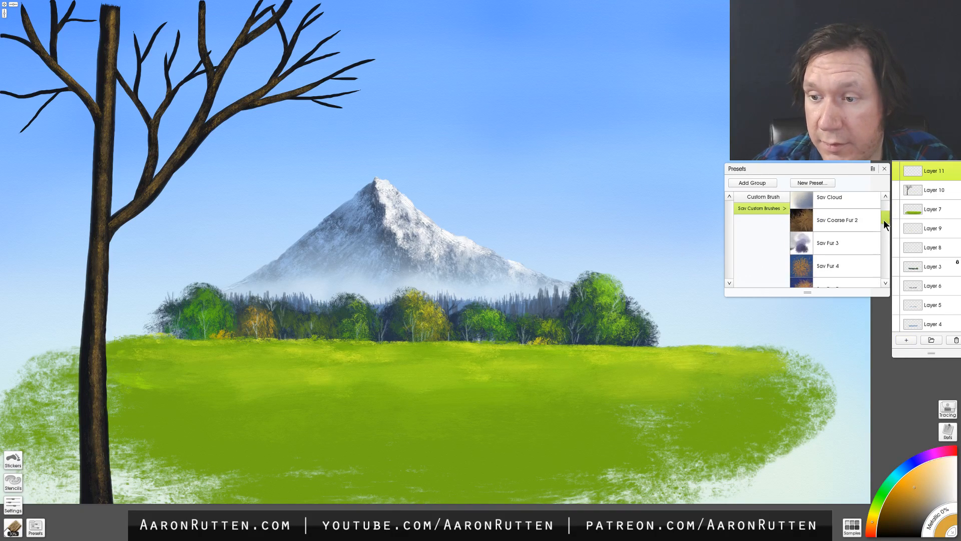
left_click(851, 221)
left_click(826, 271)
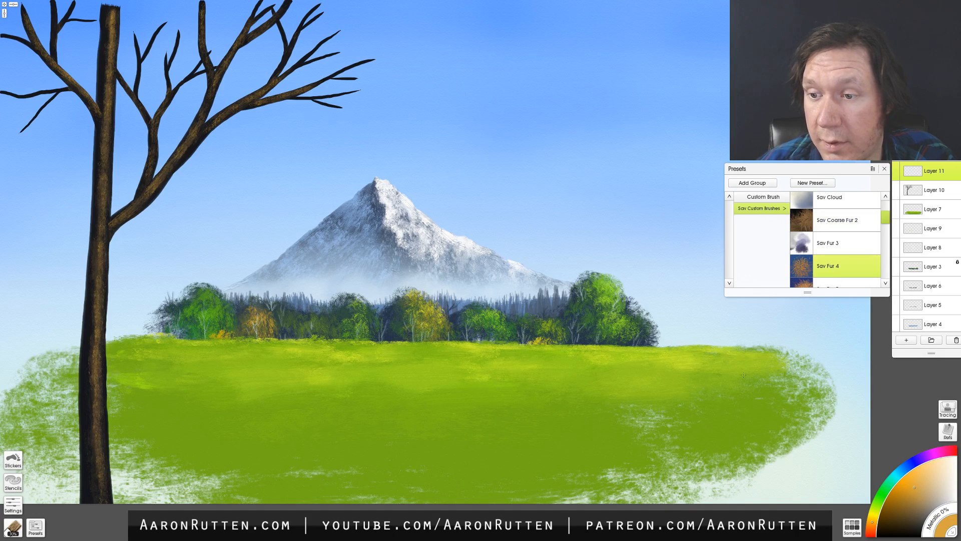
left_click_drag(914, 498, 912, 512)
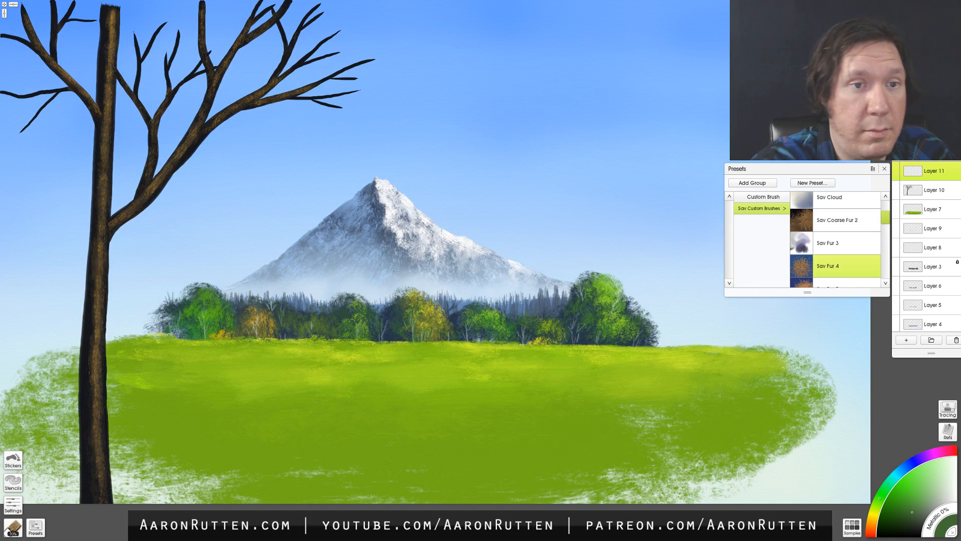
left_click_drag(259, 42, 283, 42)
left_click_drag(350, 70, 420, 91)
key("ctrl+z")
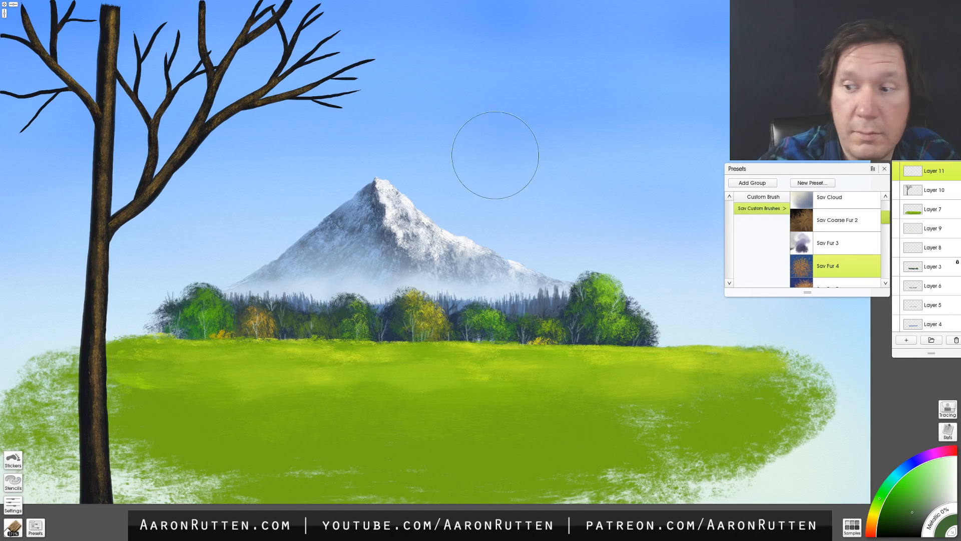
left_click(911, 522)
mouse_move(265, 60)
left_mouse_down()
mouse_move(320, 35)
mouse_move(360, 50)
mouse_move(315, 60)
left_mouse_up()
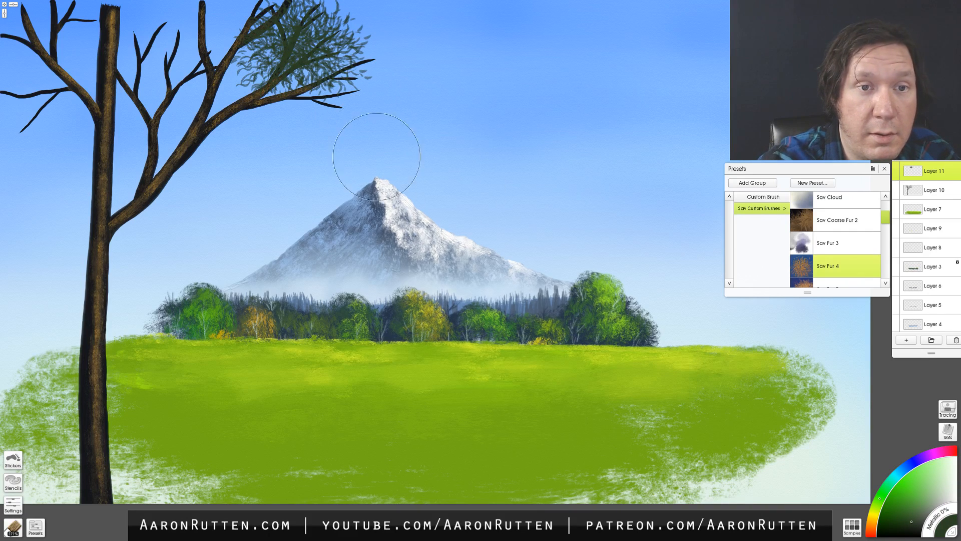
left_click(902, 516)
key("ctrl+z")
- Paint a dense, very dark green leaf canopy over the branches, from the canvas's left edge to above the mountain peak
mouse_move(295, 47)
left_mouse_down()
mouse_move(315, 54)
mouse_move(329, 71)
mouse_move(305, 36)
mouse_move(322, 35)
mouse_move(349, 63)
mouse_move(335, 47)
mouse_move(274, 39)
mouse_move(235, 11)
mouse_move(191, 38)
mouse_move(229, 29)
mouse_move(161, 81)
mouse_move(139, 45)
mouse_move(161, 44)
mouse_move(173, 14)
mouse_move(87, 37)
mouse_move(47, 17)
mouse_move(18, 41)
mouse_move(39, 90)
mouse_move(15, 103)
mouse_move(65, 50)
mouse_move(95, 49)
mouse_move(54, 95)
mouse_move(15, 44)
mouse_move(29, 15)
mouse_move(106, 15)
mouse_move(133, 0)
mouse_move(209, 19)
mouse_move(180, 43)
mouse_move(237, 26)
mouse_move(240, 0)
mouse_move(333, 1)
mouse_move(361, 26)
mouse_move(391, 33)
mouse_move(392, 79)
mouse_move(365, 99)
mouse_move(382, 116)
mouse_move(422, 95)
mouse_move(403, 69)
mouse_move(436, 54)
mouse_move(412, 20)
mouse_move(441, 16)
mouse_move(456, 43)
mouse_move(451, 96)
mouse_move(314, 85)
mouse_move(289, 93)
mouse_move(267, 53)
mouse_move(175, 97)
mouse_move(132, 109)
mouse_move(131, 100)
mouse_move(171, 134)
mouse_move(139, 85)
mouse_move(171, 53)
mouse_move(125, 79)
mouse_move(64, 88)
mouse_move(13, 129)
mouse_move(9, 25)
left_mouse_up()
left_click(901, 526)
key("ctrl+z")
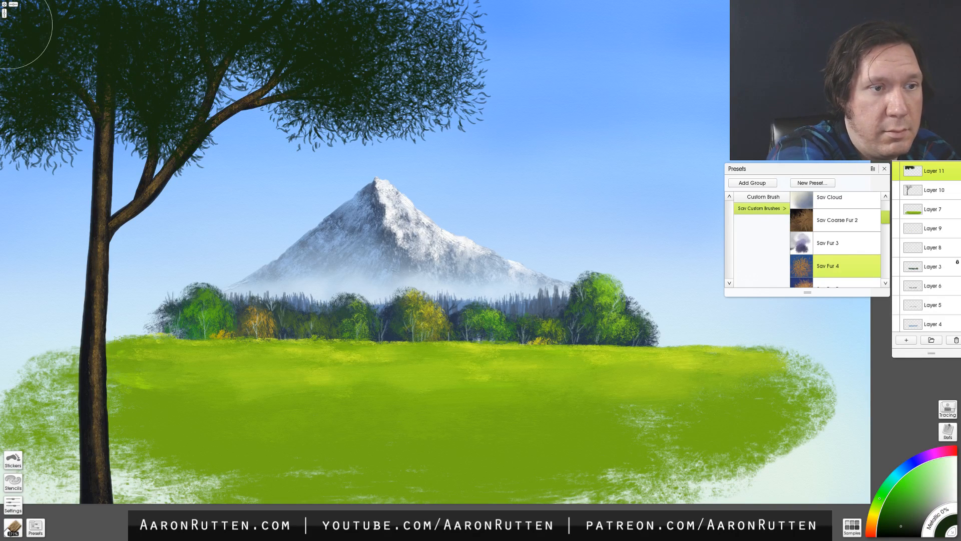
- Layer leaf strokes in two progressively lighter greens over the dark canopy with the Sav Fur 4 brush
left_click(896, 514)
left_click(879, 501)
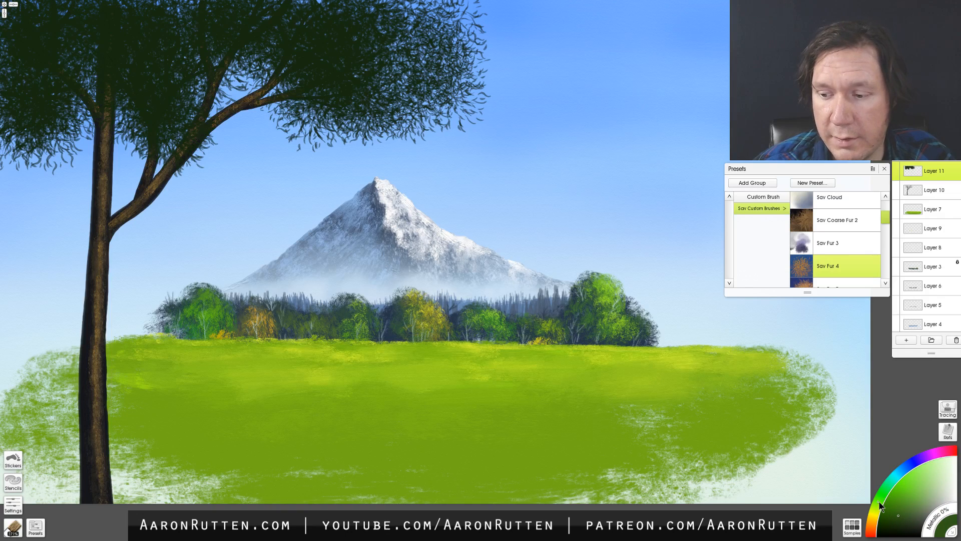
mouse_move(328, 85)
left_mouse_down()
mouse_move(364, 106)
mouse_move(417, 91)
left_mouse_up()
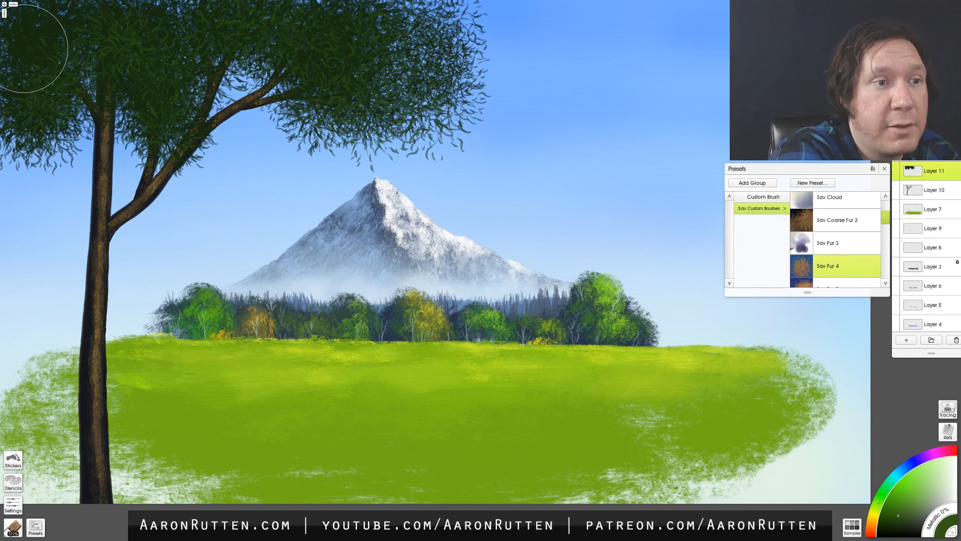
left_click(898, 500)
mouse_move(336, 64)
left_mouse_down()
mouse_move(393, 104)
mouse_move(426, 79)
mouse_move(438, 39)
mouse_move(411, 14)
mouse_move(264, 54)
mouse_move(222, 38)
mouse_move(166, 135)
mouse_move(150, 40)
mouse_move(43, 104)
mouse_move(61, 31)
left_mouse_up()
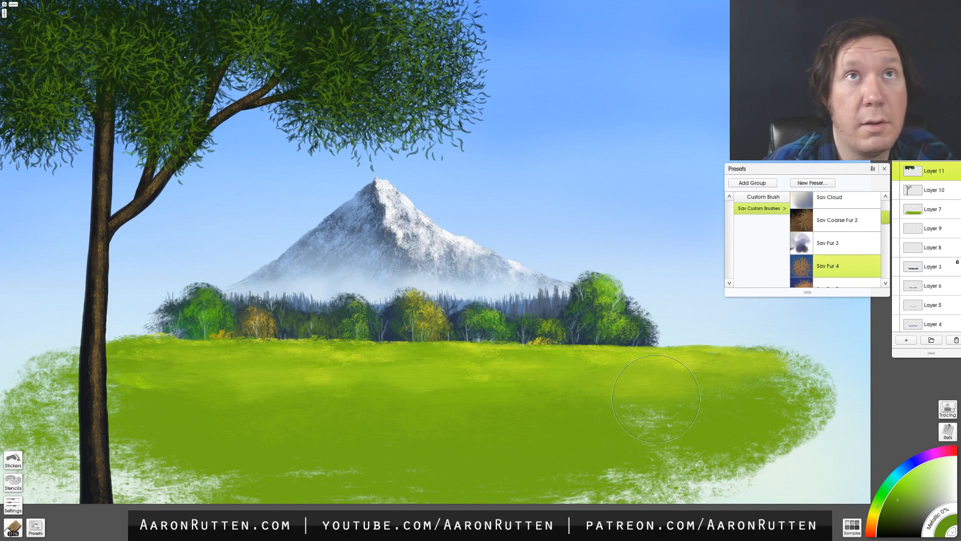
- Brush bright yellow-green and more yellow leaf highlights over the foreground tree's canopy with the Sav Fur 4 brush
left_click(900, 485)
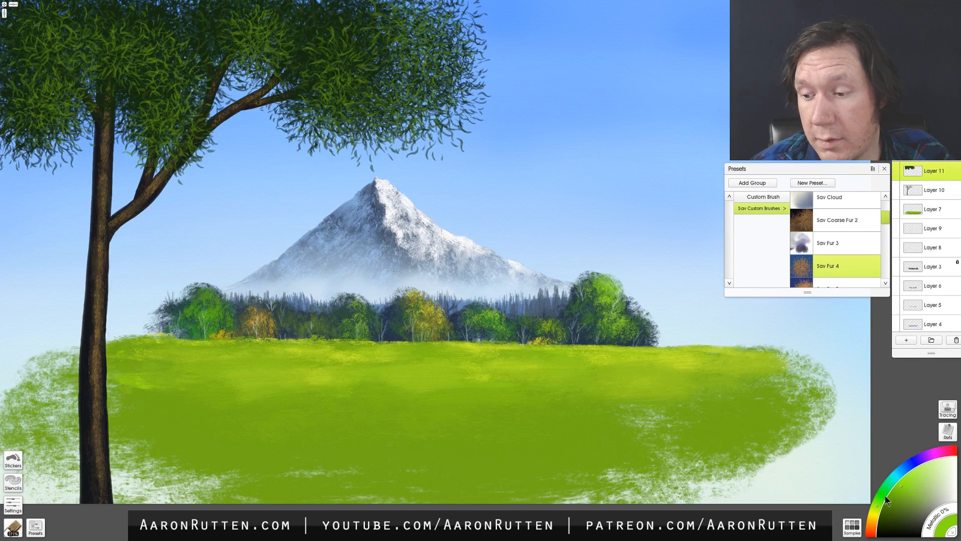
left_click(876, 507)
mouse_move(419, 115)
left_mouse_down()
mouse_move(404, 135)
mouse_move(360, 119)
mouse_move(432, 80)
mouse_move(436, 25)
mouse_move(387, 45)
mouse_move(343, 48)
mouse_move(279, 28)
mouse_move(262, 62)
mouse_move(172, 133)
mouse_move(169, 45)
mouse_move(133, 73)
mouse_move(152, 20)
mouse_move(90, 37)
mouse_move(60, 107)
mouse_move(65, 36)
left_mouse_up()
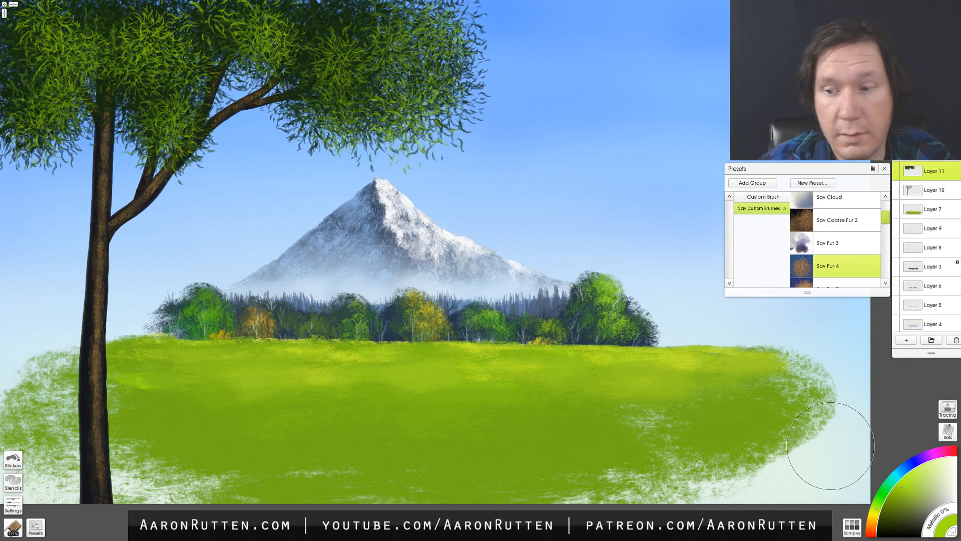
left_click(905, 467)
left_click(874, 510)
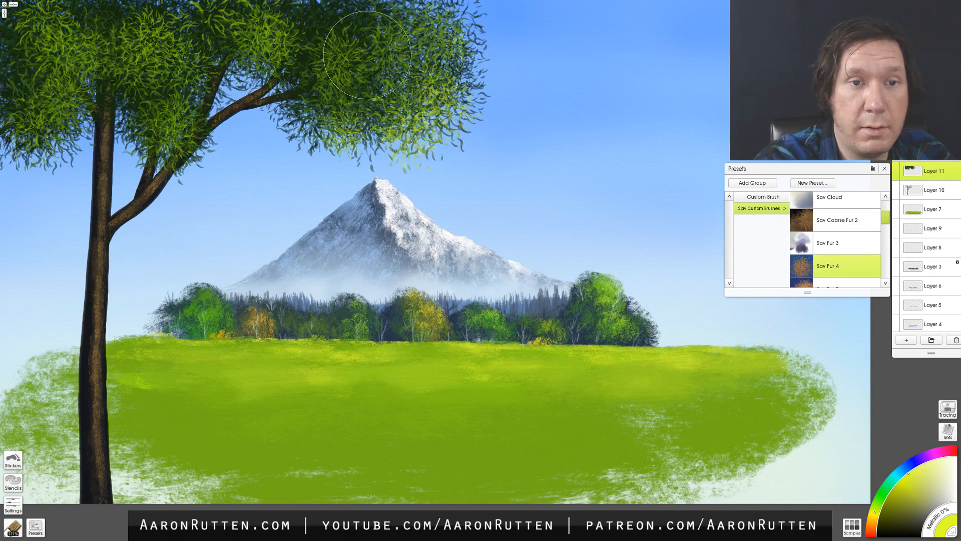
left_click_drag(276, 39, 264, 49)
mouse_move(195, 120)
left_mouse_down()
mouse_move(184, 143)
mouse_move(161, 63)
mouse_move(42, 95)
mouse_move(58, 60)
left_mouse_up()
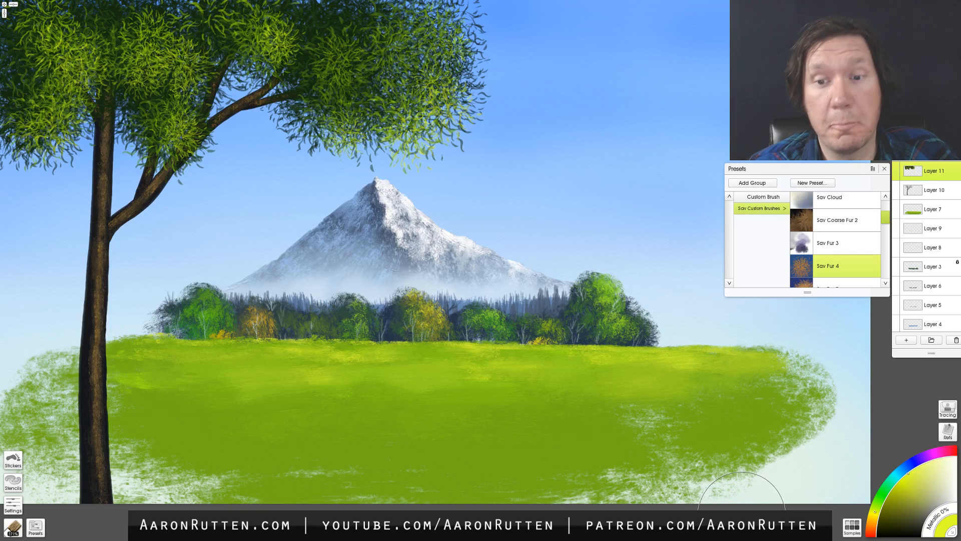
- Roughen the left edge of the foreground tree's trunk on Layer 10 with the Eraser at 21% size
left_click(920, 191)
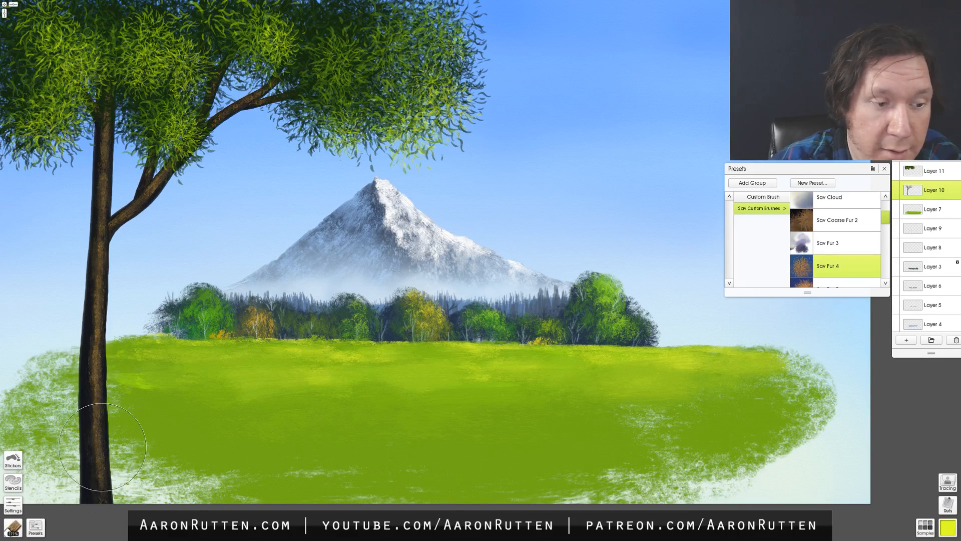
left_click(43, 500)
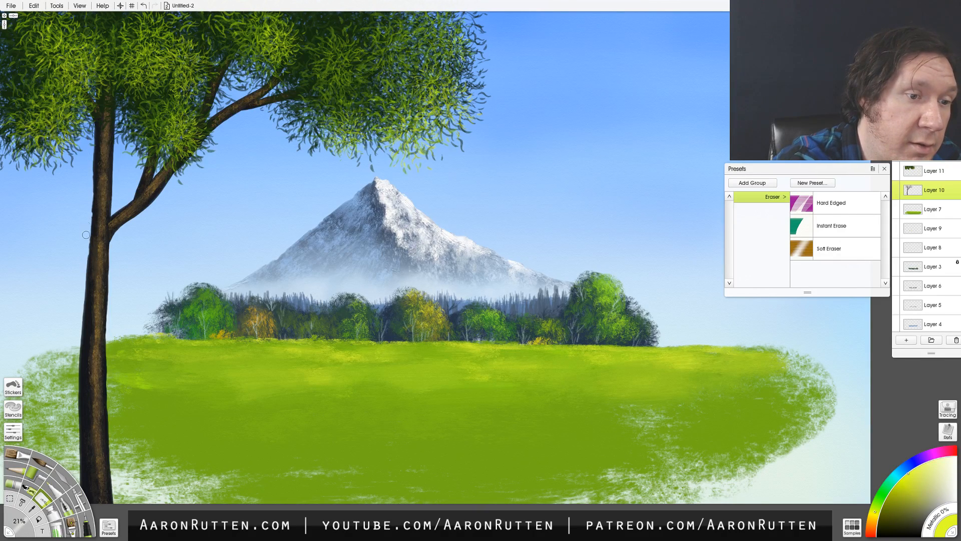
left_click_drag(85, 258, 82, 327)
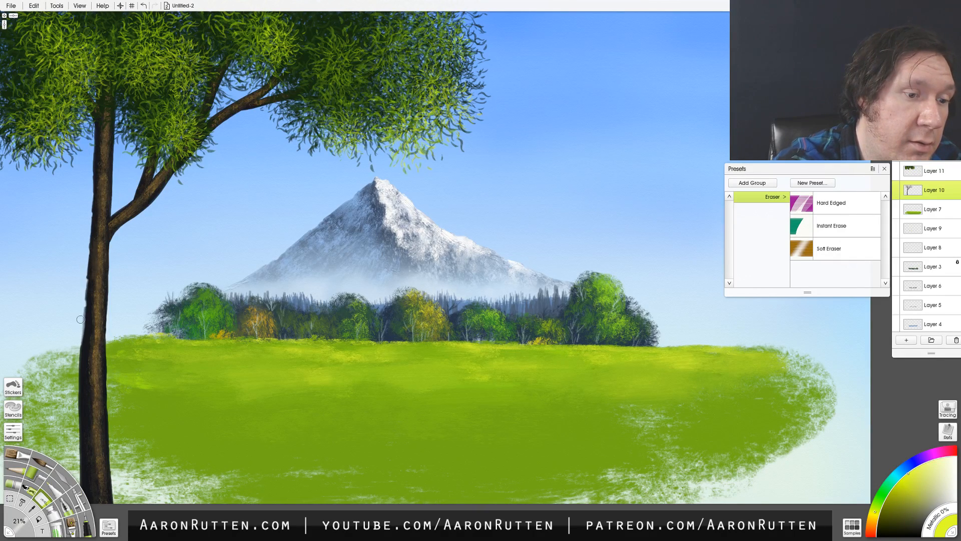
left_click_drag(84, 269, 77, 399)
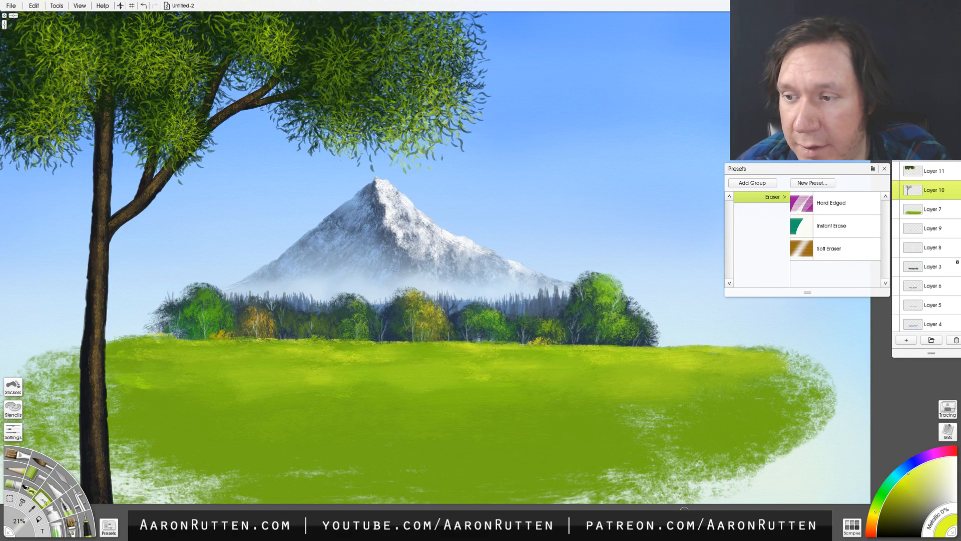
- Airbrush a faint pale blue mist along the base of the distant tree row, working on Layers 3, 6 and 5
left_click(930, 266)
left_click(894, 262)
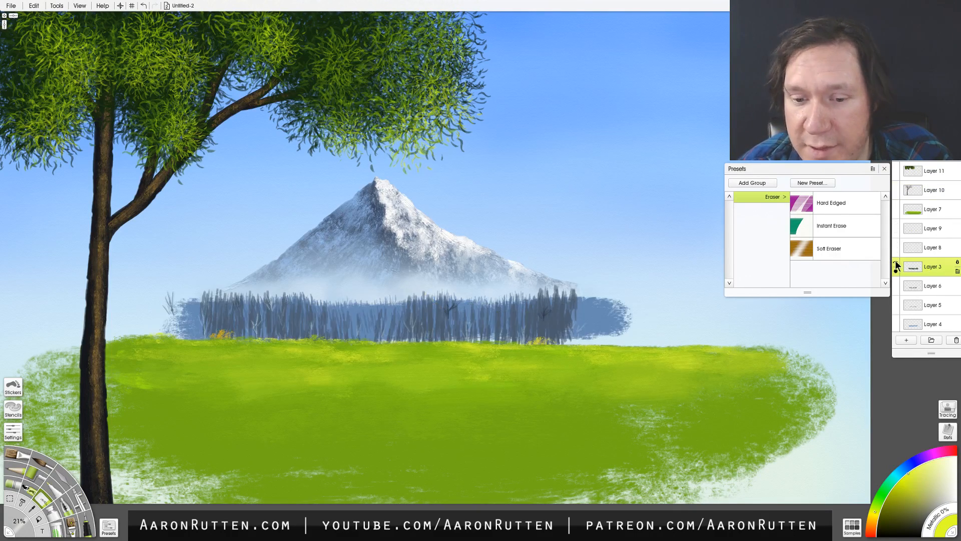
left_click(894, 260)
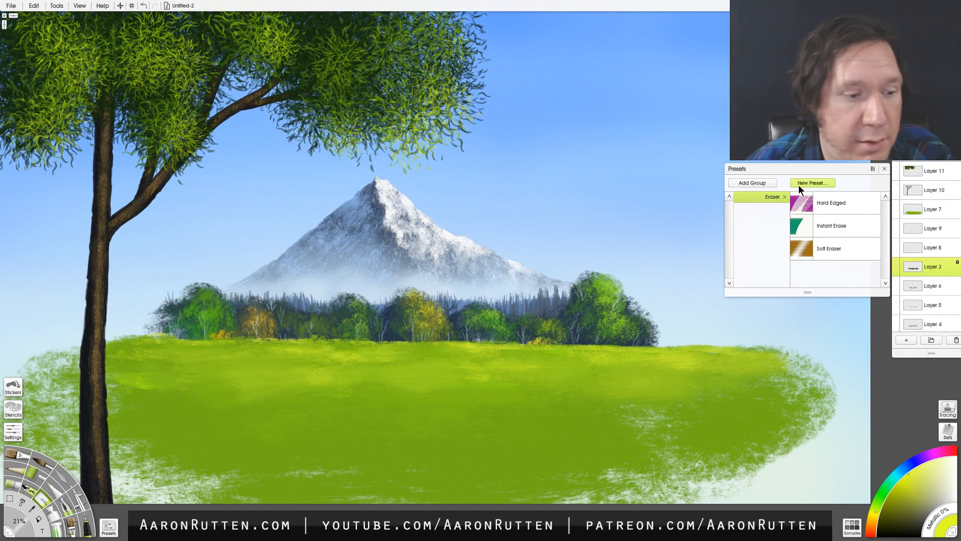
left_click(77, 502)
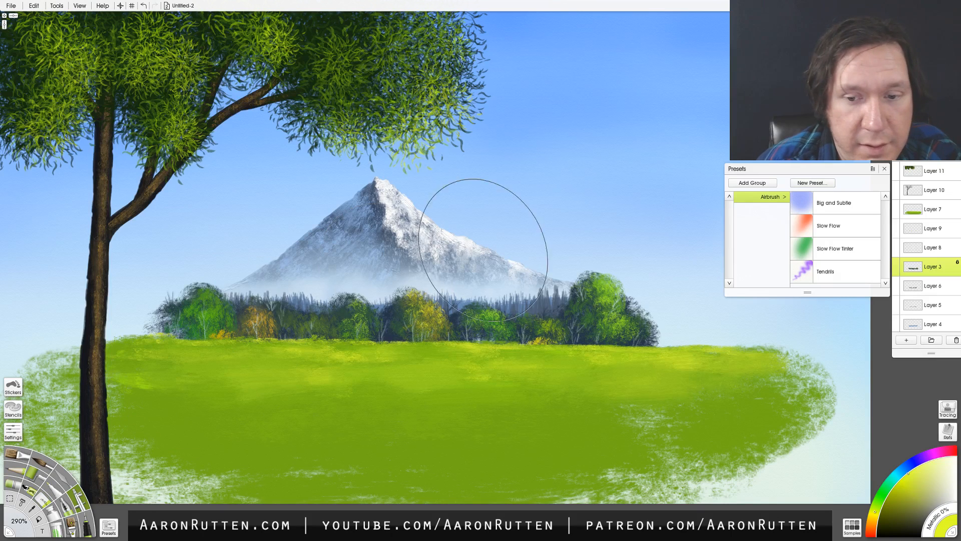
left_click_drag(626, 326, 523, 344)
key("ctrl+z")
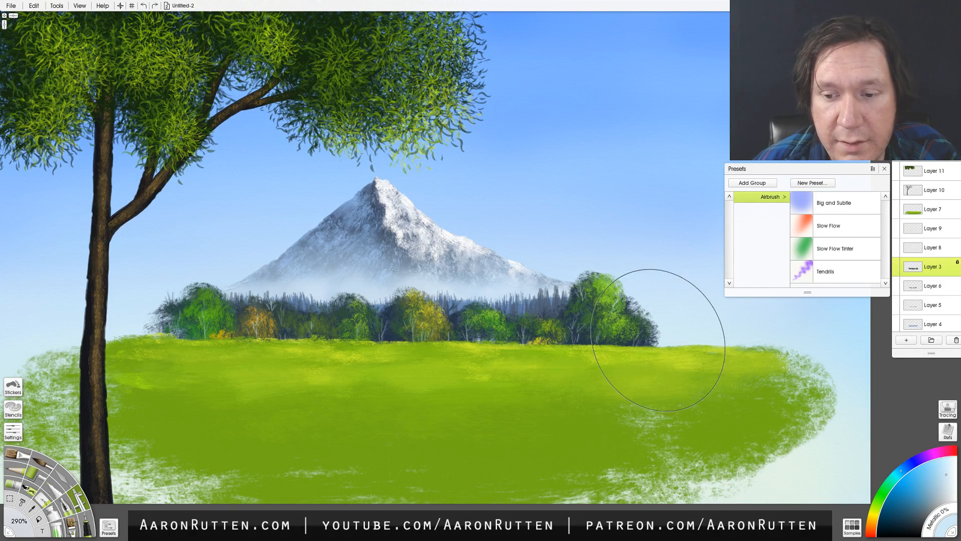
left_click_drag(646, 326, 524, 372)
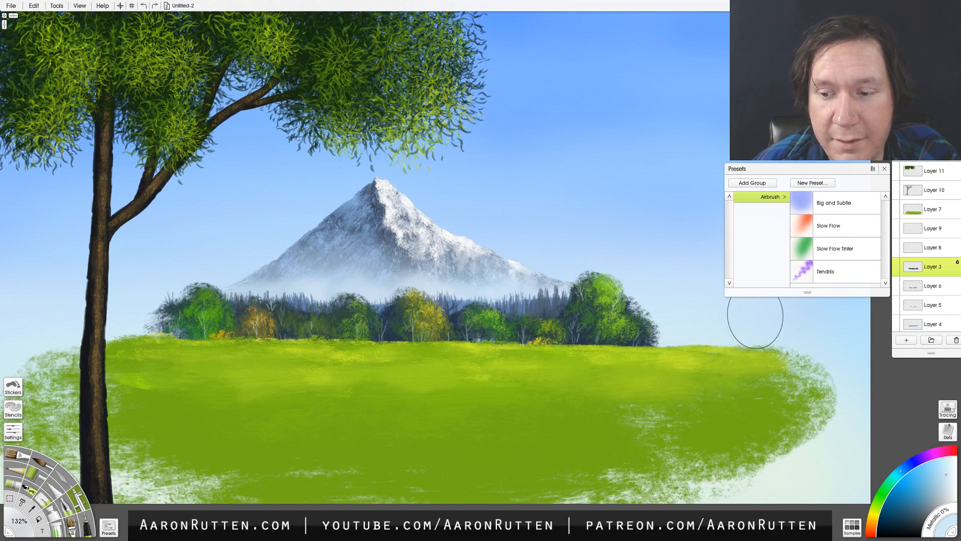
mouse_move(639, 369)
left_mouse_down()
mouse_move(482, 368)
mouse_move(596, 353)
mouse_move(599, 362)
mouse_move(562, 353)
left_mouse_up()
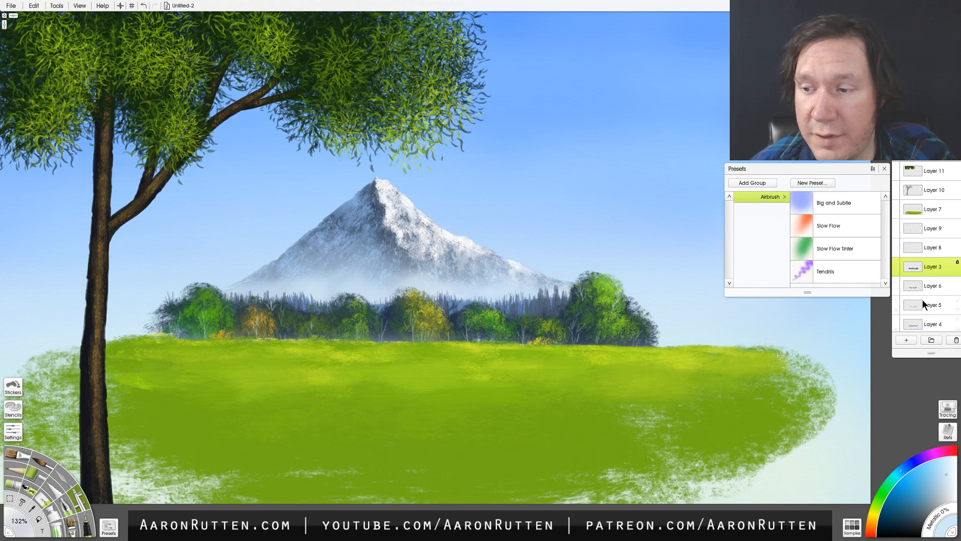
left_click(924, 286)
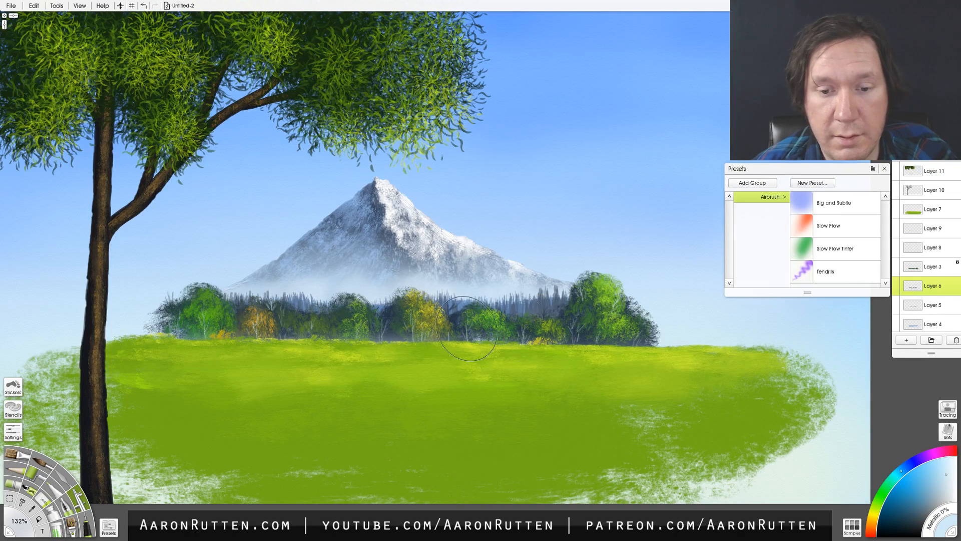
left_click(924, 305)
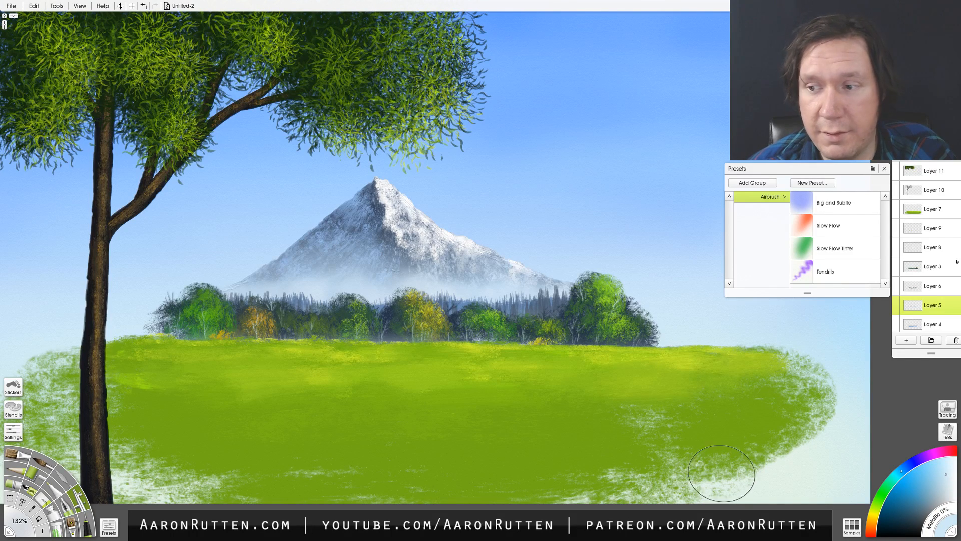
- Try painting a pale blue-white patch over the meadow's right side on a new layer above Layer 7 with the Sav Bristle Worn brush
left_click(932, 207)
left_click(908, 341)
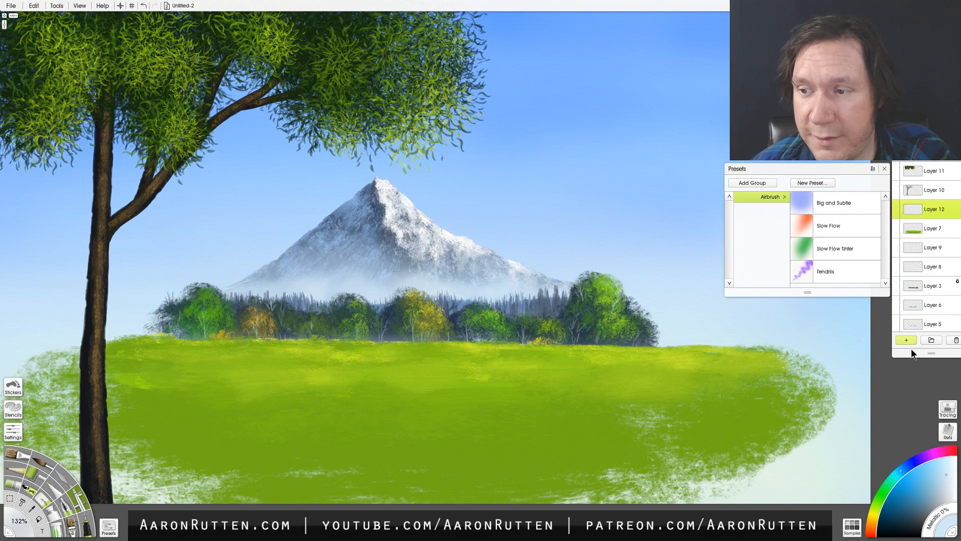
left_click(949, 469)
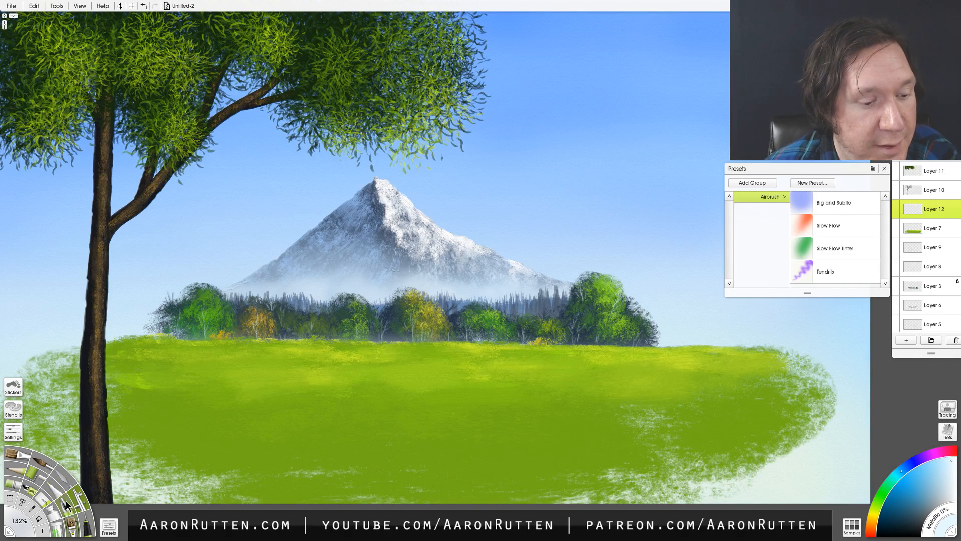
left_click(79, 512)
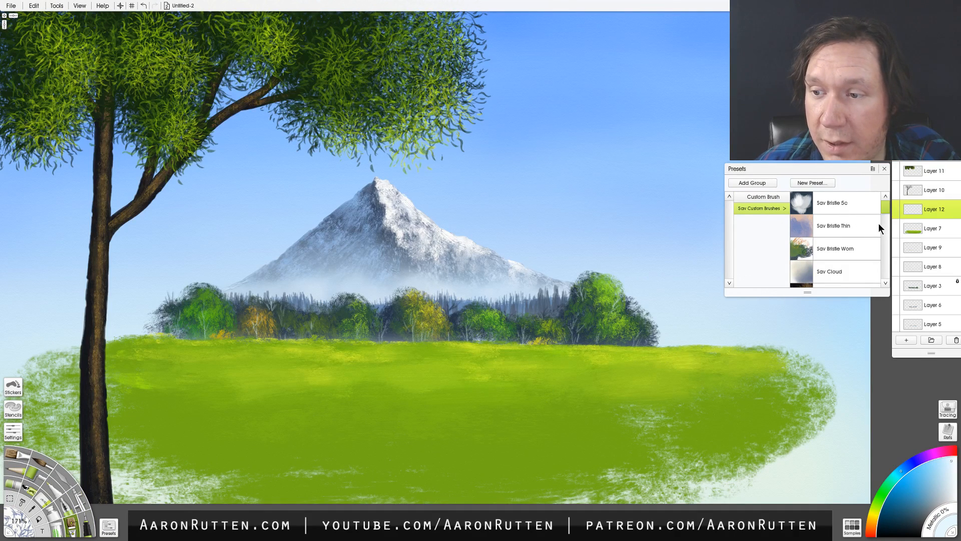
left_click(838, 248)
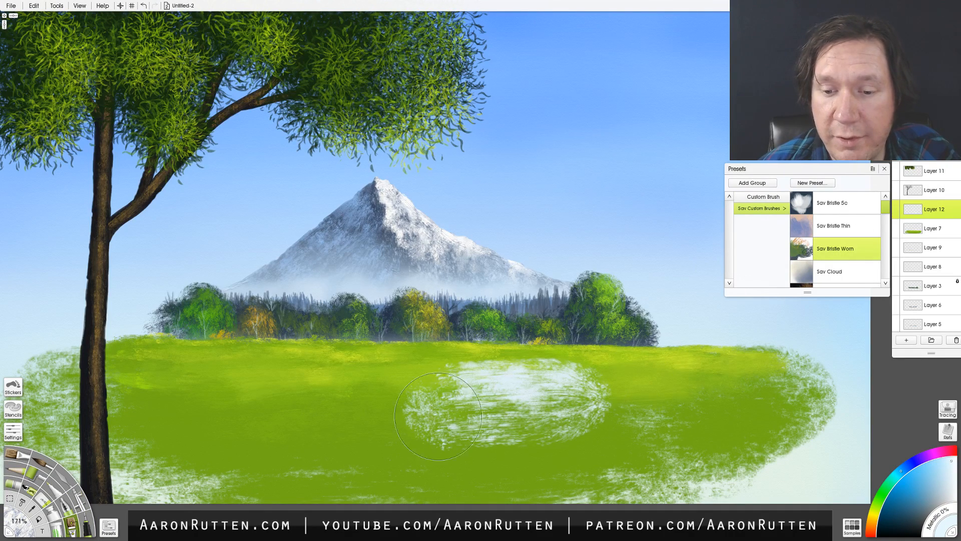
left_click_drag(658, 390, 622, 390)
key("ctrl+z")
mouse_move(693, 378)
left_mouse_down()
mouse_move(496, 387)
mouse_move(689, 385)
mouse_move(626, 365)
mouse_move(696, 356)
mouse_move(636, 351)
mouse_move(718, 359)
mouse_move(761, 348)
mouse_move(676, 371)
mouse_move(711, 386)
mouse_move(556, 386)
mouse_move(545, 359)
mouse_move(531, 357)
mouse_move(657, 356)
mouse_move(559, 352)
mouse_move(597, 356)
mouse_move(531, 382)
mouse_move(395, 388)
mouse_move(431, 384)
mouse_move(403, 381)
mouse_move(431, 381)
mouse_move(371, 390)
mouse_move(722, 401)
mouse_move(783, 441)
left_mouse_up()
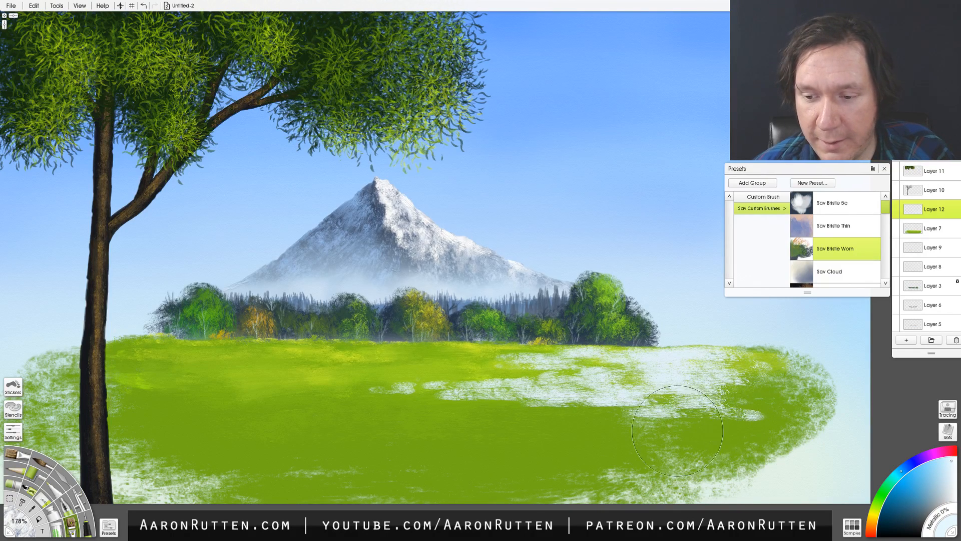
mouse_move(683, 430)
left_mouse_down()
mouse_move(814, 429)
mouse_move(587, 429)
mouse_move(775, 386)
mouse_move(715, 366)
mouse_move(822, 367)
mouse_move(711, 372)
mouse_move(723, 384)
mouse_move(653, 395)
mouse_move(720, 418)
left_mouse_up()
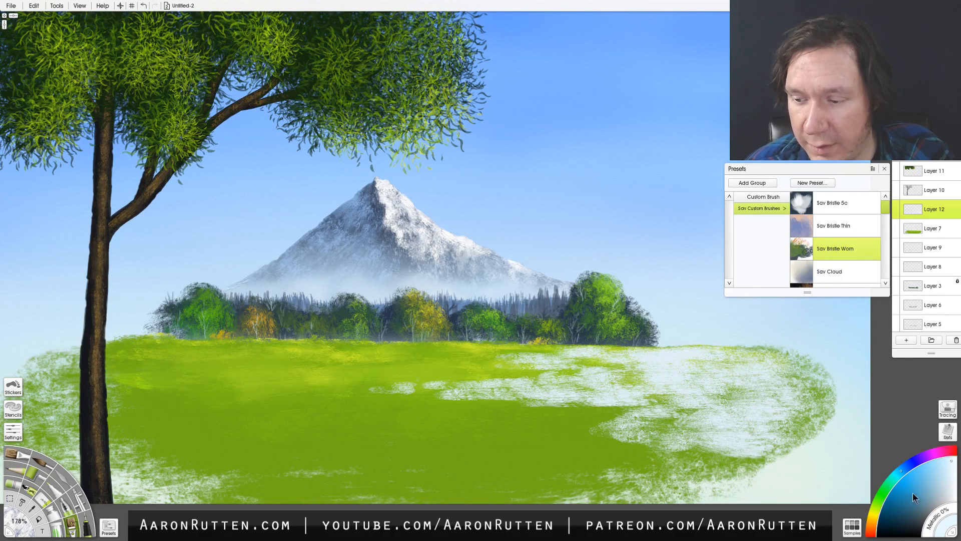
- Try tinting the pale meadow patch with blue picked from the sky, and delete its layer
left_click(950, 468)
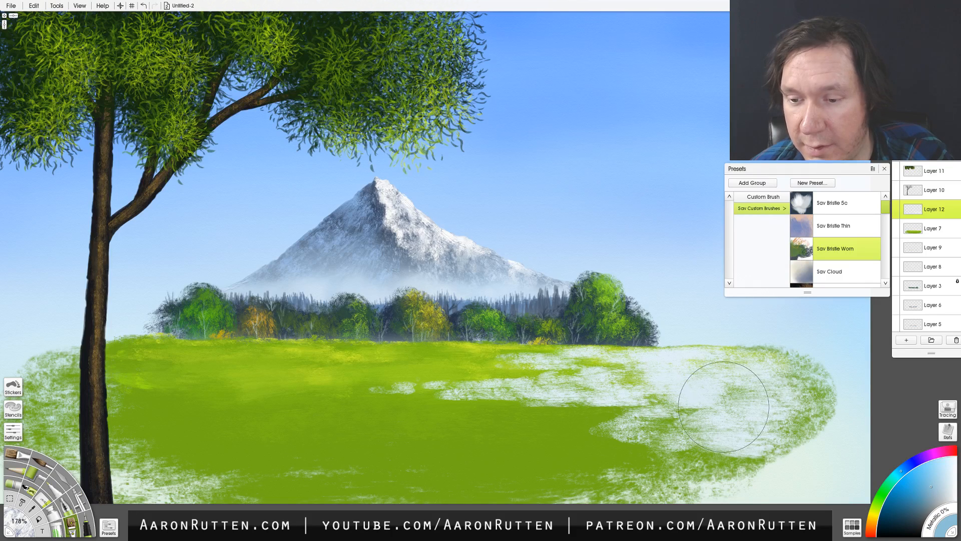
left_click(684, 172, "alt")
mouse_move(584, 395)
left_mouse_down()
mouse_move(691, 398)
mouse_move(675, 401)
mouse_move(605, 397)
mouse_move(754, 394)
mouse_move(649, 383)
mouse_move(765, 384)
mouse_move(669, 396)
mouse_move(803, 402)
mouse_move(662, 424)
mouse_move(745, 429)
mouse_move(736, 438)
mouse_move(782, 444)
mouse_move(726, 397)
mouse_move(725, 371)
mouse_move(775, 392)
mouse_move(758, 464)
left_mouse_up()
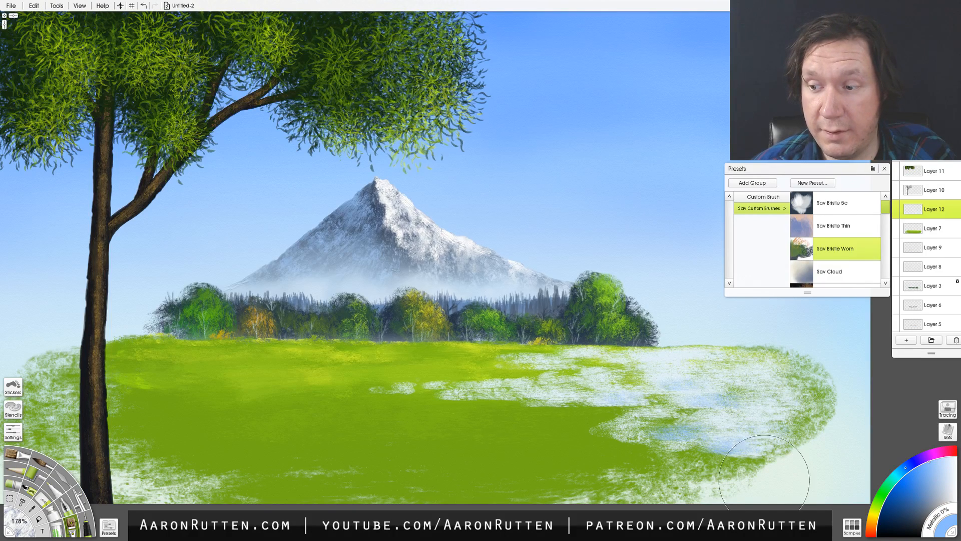
left_click(955, 340)
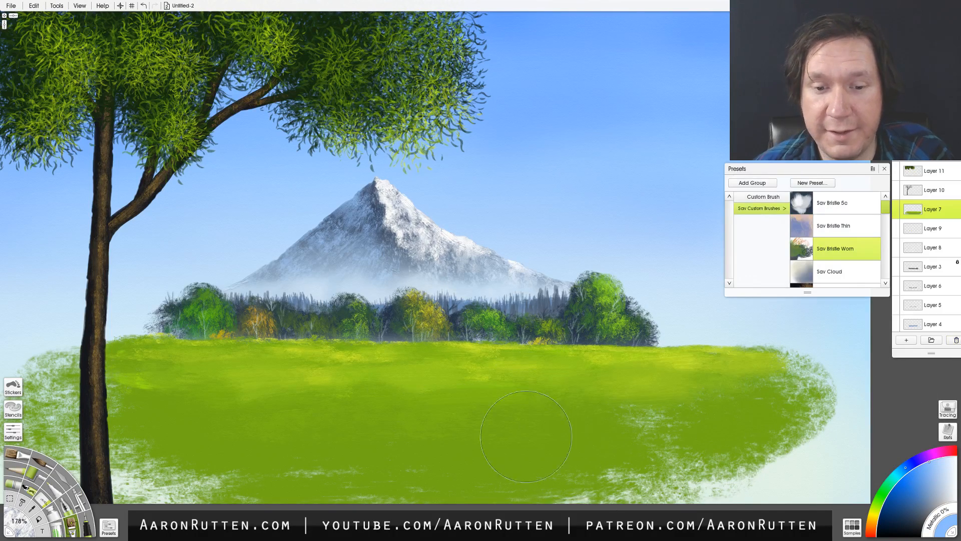
- Choose the Sav Cloud brush and add a new layer placed directly above the sky layer, behind the mountain
mouse_move(593, 444)
left_mouse_down()
mouse_move(633, 424)
mouse_move(642, 439)
mouse_move(597, 450)
left_mouse_up()
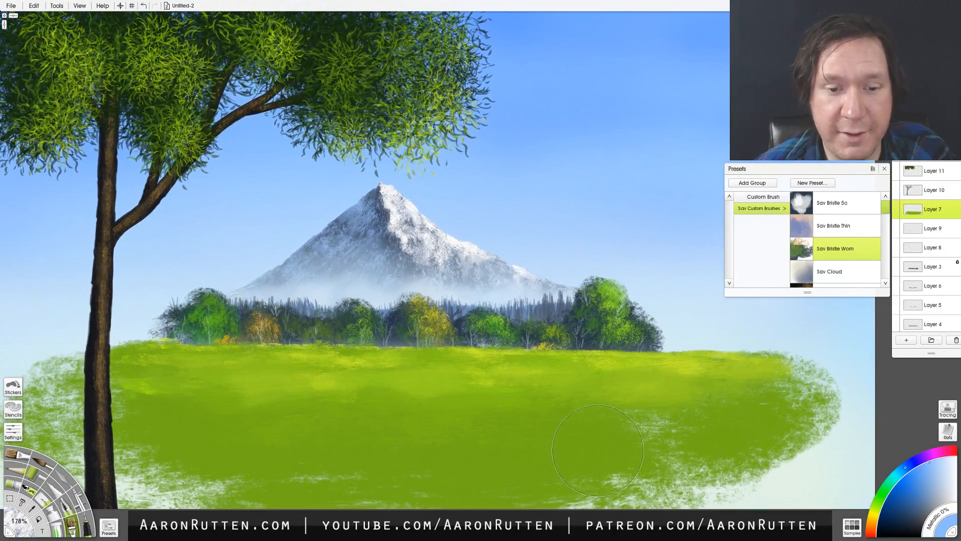
mouse_move(730, 451)
left_mouse_down()
mouse_move(752, 446)
mouse_move(691, 449)
left_mouse_up()
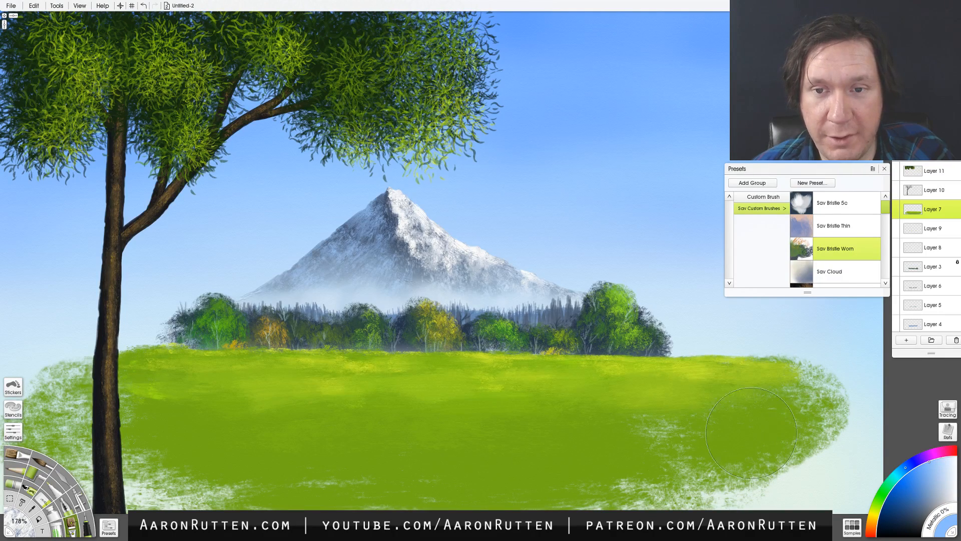
mouse_move(814, 437)
left_mouse_down()
mouse_move(793, 483)
mouse_move(792, 469)
left_mouse_up()
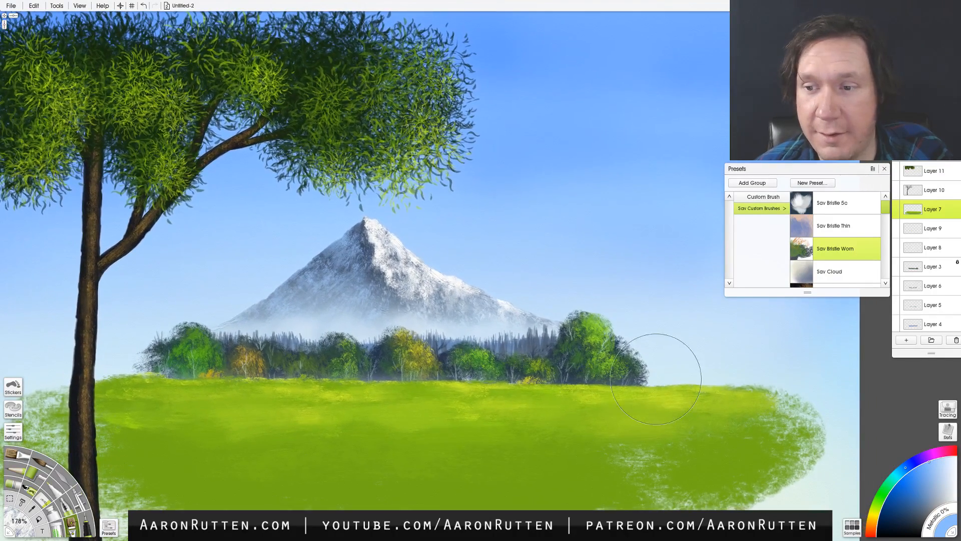
scroll(884, 219, "down", 3)
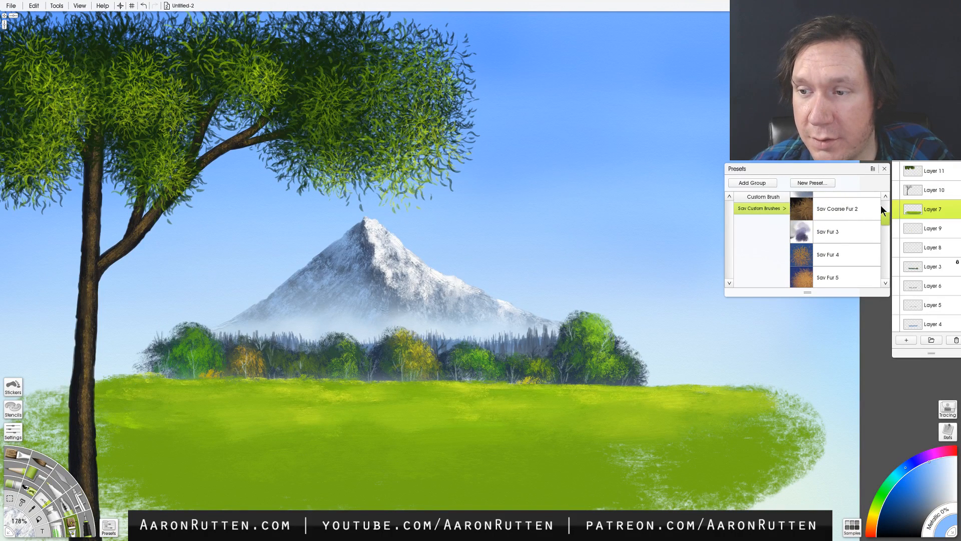
scroll(883, 209, "up", 2)
left_click(831, 221)
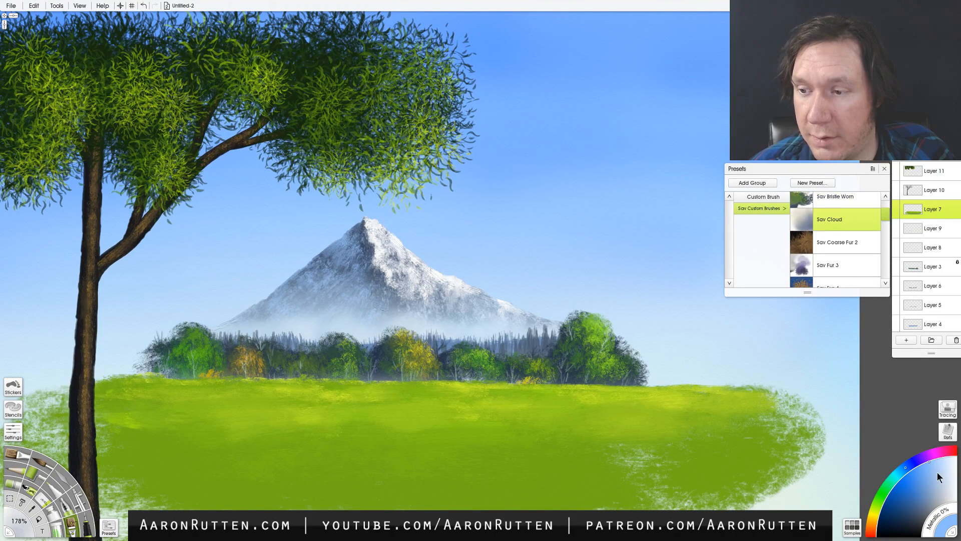
left_click(906, 339)
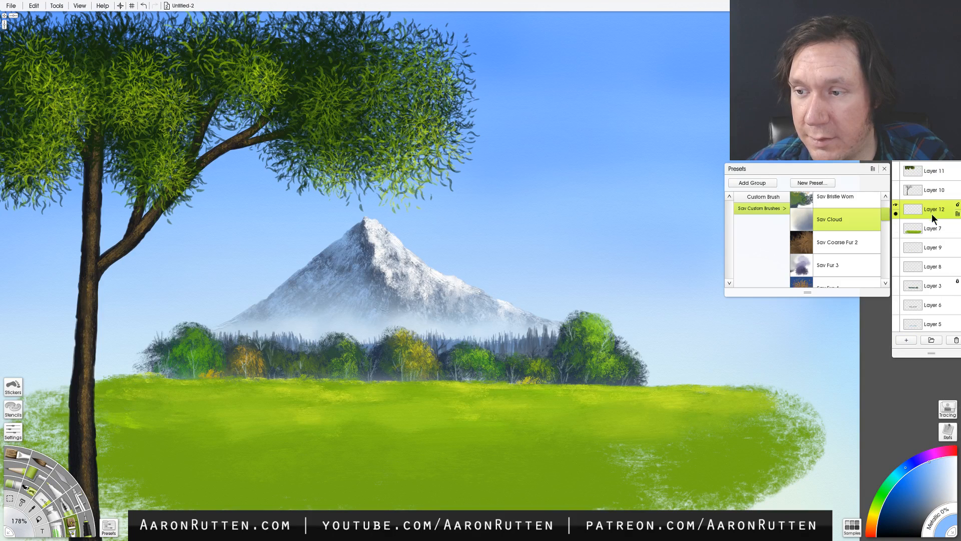
mouse_move(928, 213)
left_mouse_down()
mouse_move(932, 340)
mouse_move(930, 318)
left_mouse_up()
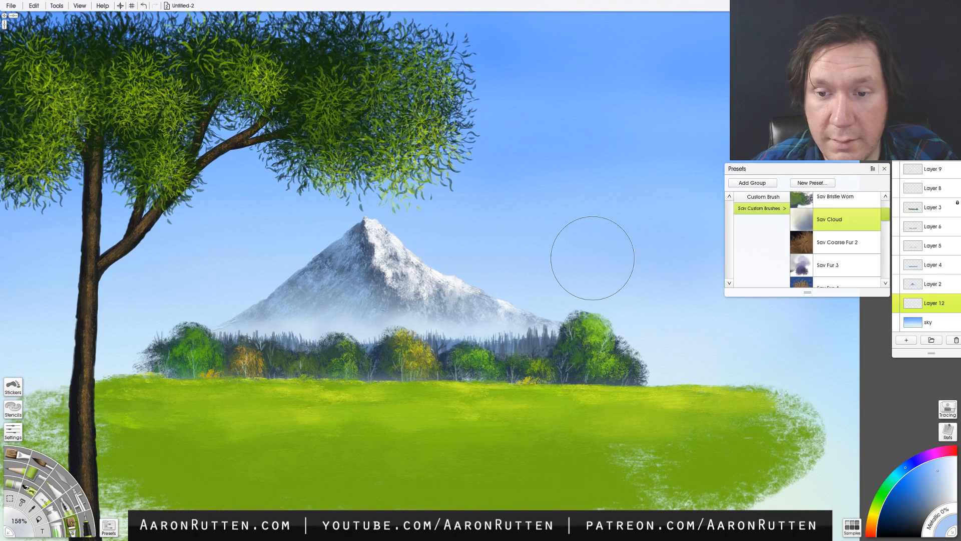
- Paint a faint grayish cloud band right of the mountain peak and a brighter white cloud in the upper right sky
left_click_drag(593, 257, 486, 263, "shift")
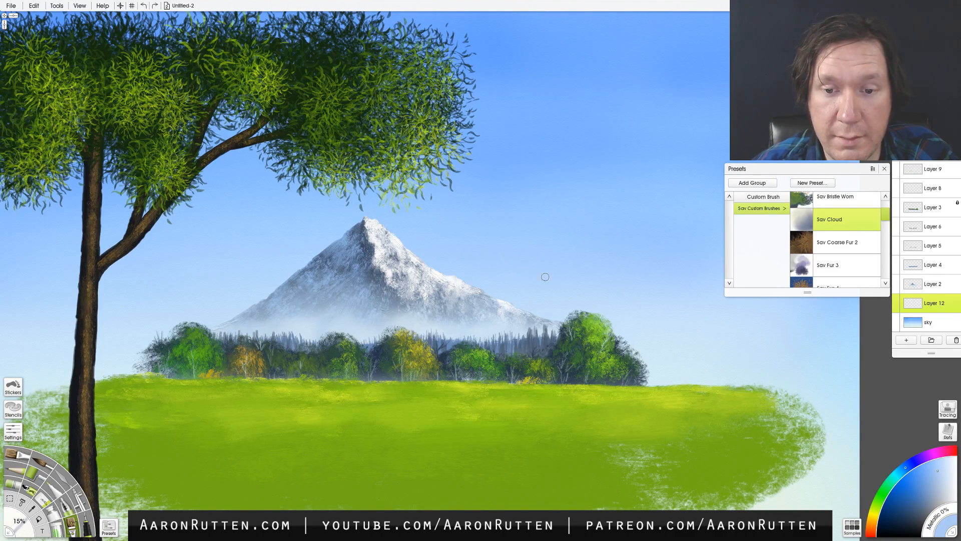
mouse_move(545, 276)
left_mouse_down("shift")
mouse_move(516, 264)
mouse_move(591, 276)
mouse_move(485, 247)
mouse_move(532, 244)
mouse_move(440, 250)
left_mouse_up("shift")
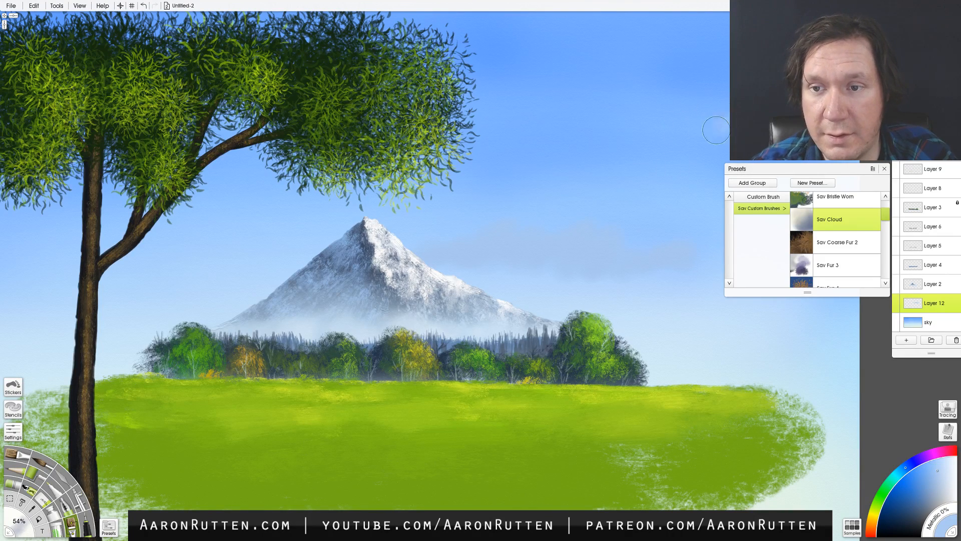
mouse_move(715, 130)
left_mouse_down()
mouse_move(593, 138)
mouse_move(564, 128)
mouse_move(623, 133)
mouse_move(706, 106)
left_mouse_up()
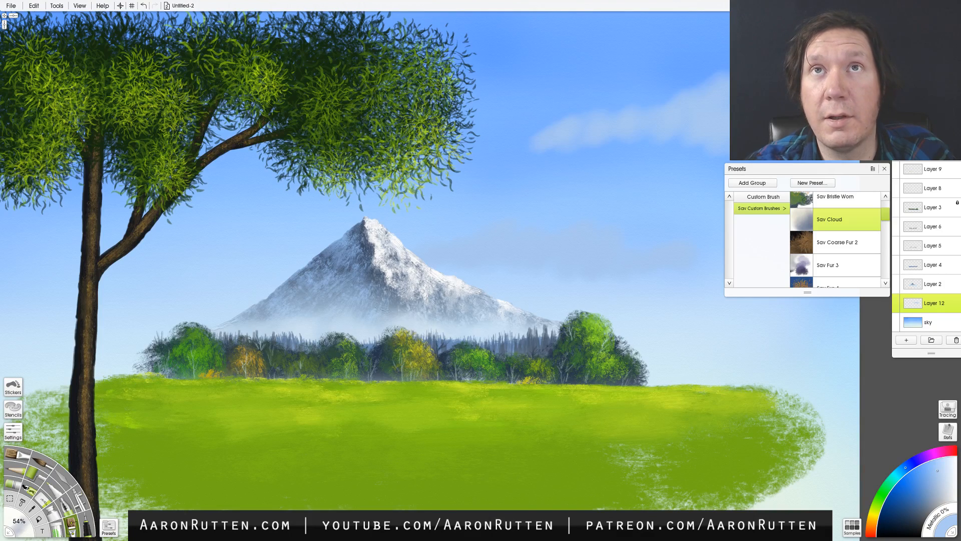
- Extend the upper-right cloud leftward across the sky and build up its puffs with soft white strokes of the Sav Cloud brush
left_click_drag(626, 299, 473, 304)
mouse_move(679, 142)
left_mouse_down()
mouse_move(676, 77)
mouse_move(700, 105)
mouse_move(614, 140)
mouse_move(642, 87)
mouse_move(582, 106)
mouse_move(605, 96)
mouse_move(601, 156)
mouse_move(665, 142)
mouse_move(677, 163)
mouse_move(365, 147)
mouse_move(363, 138)
mouse_move(425, 116)
left_mouse_up()
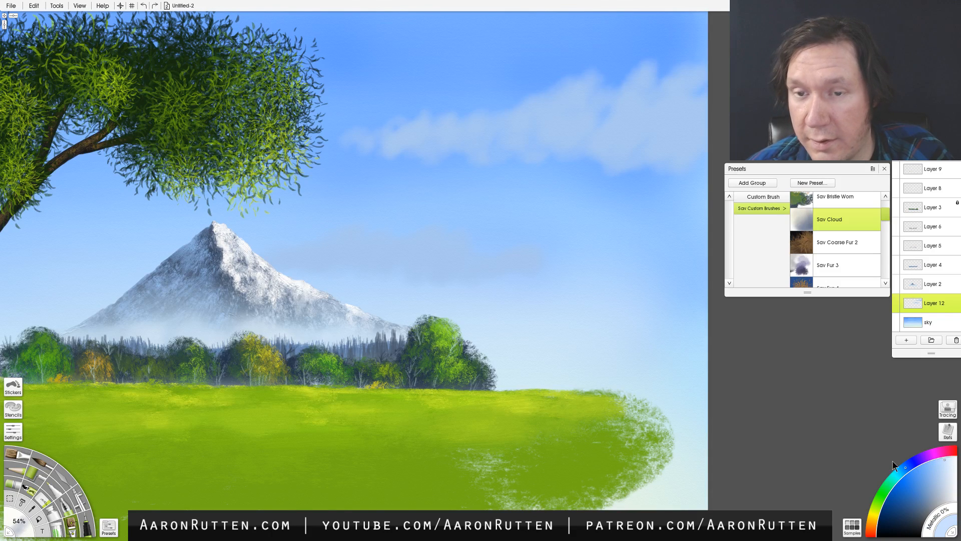
mouse_move(575, 103)
left_mouse_down()
mouse_move(613, 99)
mouse_move(561, 102)
mouse_move(556, 88)
mouse_move(607, 111)
mouse_move(643, 96)
mouse_move(646, 84)
mouse_move(688, 87)
mouse_move(624, 131)
left_mouse_up()
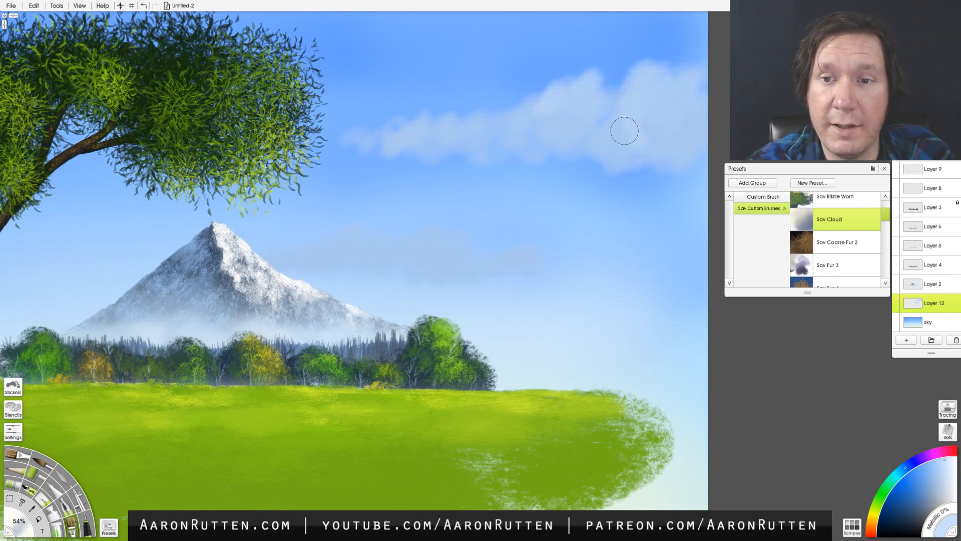
mouse_move(515, 116)
left_mouse_down()
mouse_move(433, 136)
mouse_move(445, 136)
left_mouse_up()
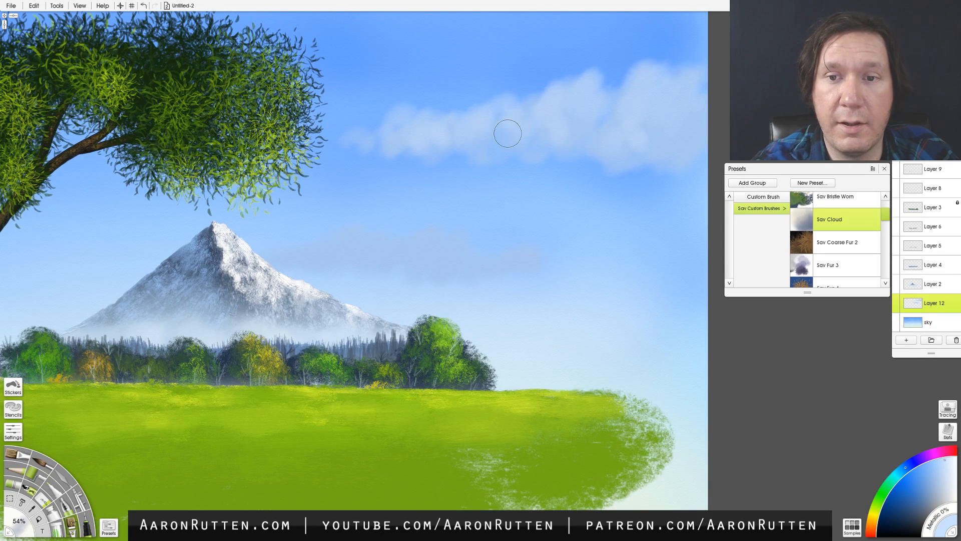
left_click_drag(507, 133, 561, 135)
- Paint white puffs over the grayish cloud band beside the mountain peak and taper it out to the right
left_click_drag(465, 244, 425, 248)
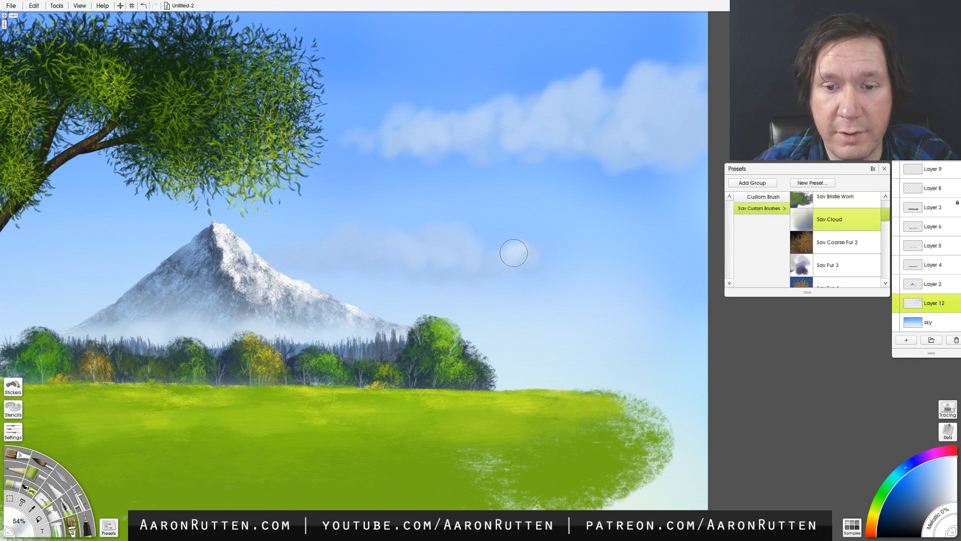
mouse_move(515, 251)
left_mouse_down()
mouse_move(463, 252)
mouse_move(460, 222)
mouse_move(406, 255)
mouse_move(450, 245)
mouse_move(401, 256)
mouse_move(377, 234)
mouse_move(263, 250)
mouse_move(343, 259)
mouse_move(290, 249)
mouse_move(252, 260)
mouse_move(316, 273)
mouse_move(283, 251)
mouse_move(243, 256)
left_mouse_up()
left_click_drag(385, 254, 360, 258)
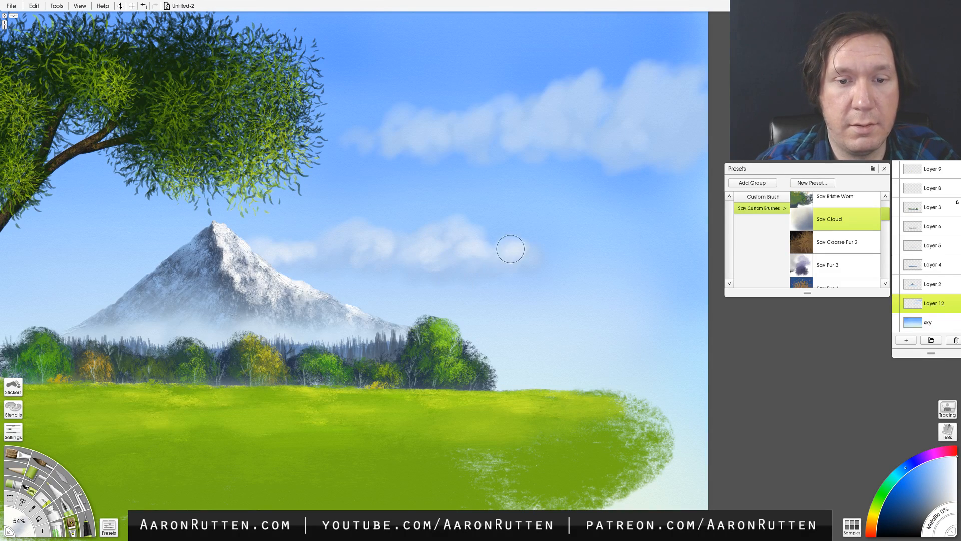
left_click_drag(542, 253, 600, 257)
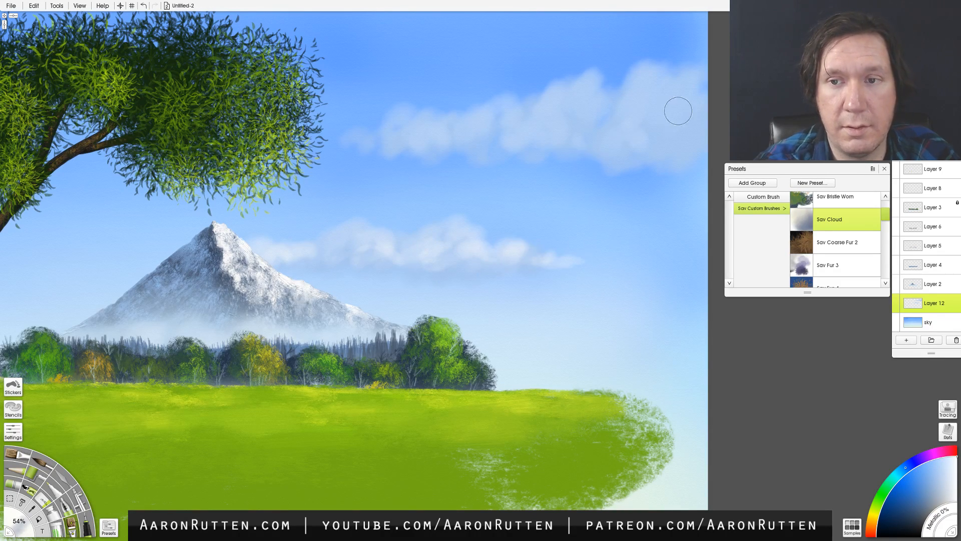
- Brighten the upper-right cloud with denser white highlights, reducing the brush size to 13% for finer edges
mouse_move(678, 110)
left_mouse_down()
mouse_move(628, 73)
mouse_move(684, 134)
mouse_move(641, 123)
mouse_move(632, 133)
mouse_move(580, 104)
mouse_move(578, 127)
mouse_move(605, 113)
mouse_move(586, 81)
mouse_move(562, 125)
mouse_move(528, 138)
mouse_move(501, 110)
mouse_move(480, 127)
mouse_move(391, 130)
mouse_move(542, 142)
mouse_move(679, 133)
mouse_move(690, 117)
mouse_move(680, 148)
mouse_move(700, 165)
left_mouse_up()
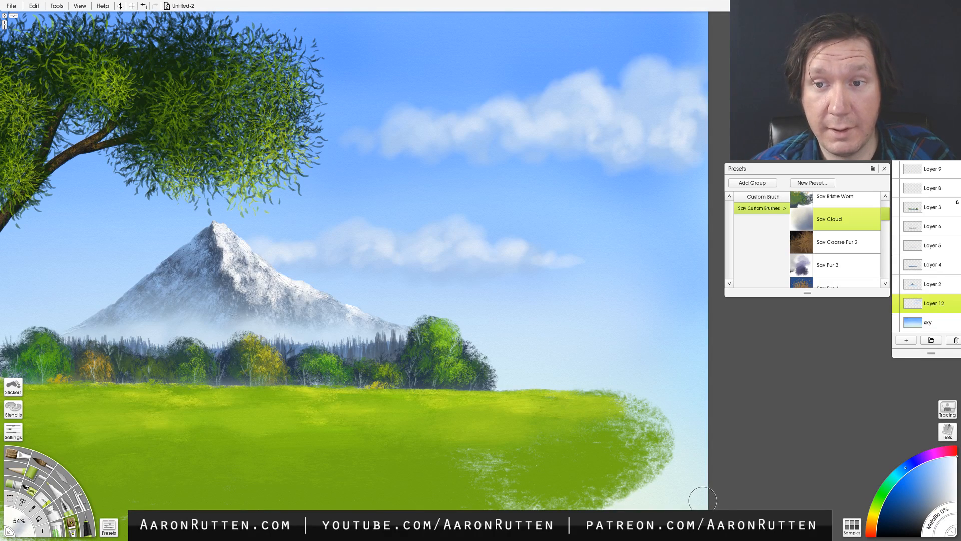
left_click_drag(665, 377, 633, 379, "shift")
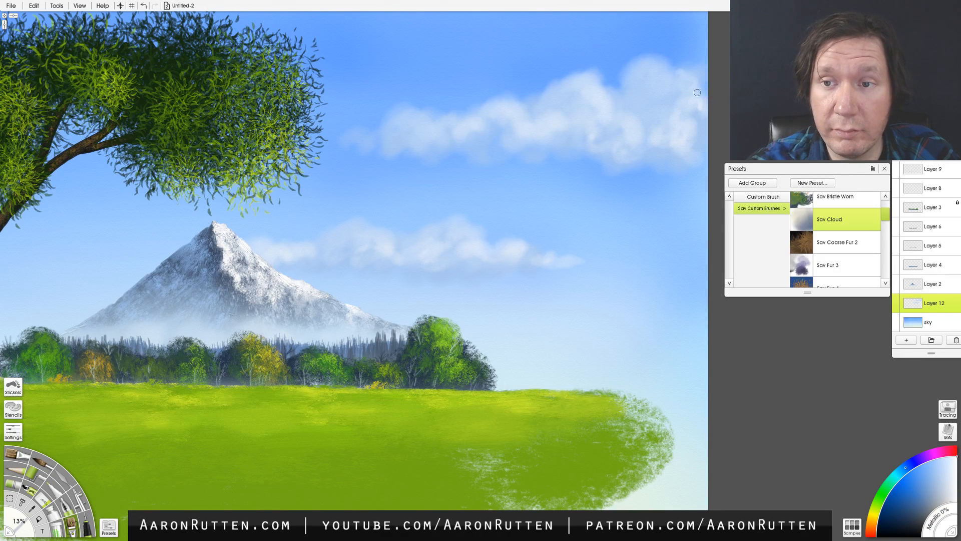
mouse_move(702, 106)
left_mouse_down()
mouse_move(650, 61)
mouse_move(666, 95)
mouse_move(637, 86)
left_mouse_up()
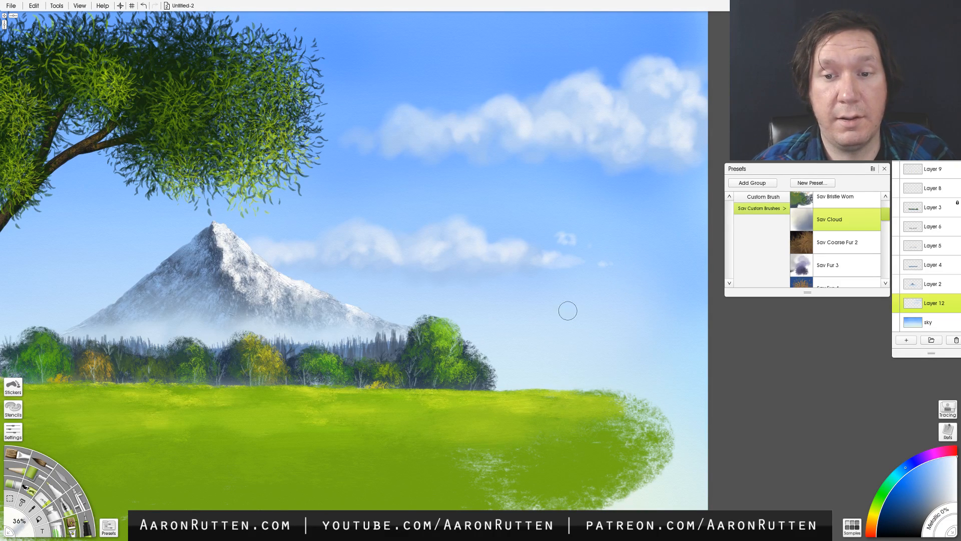
- Undo the small stray cloud puffs right of the lower cloud band and touch up the upper cloud's left end
key("ctrl+z")
key("ctrl+z")
key("ctrl+z")
key("ctrl+z")
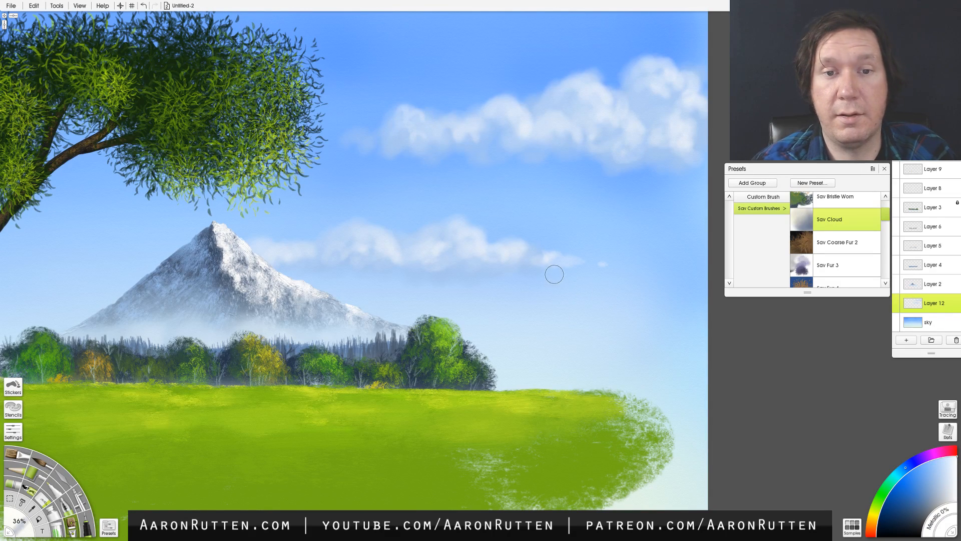
left_click_drag(426, 125, 412, 125)
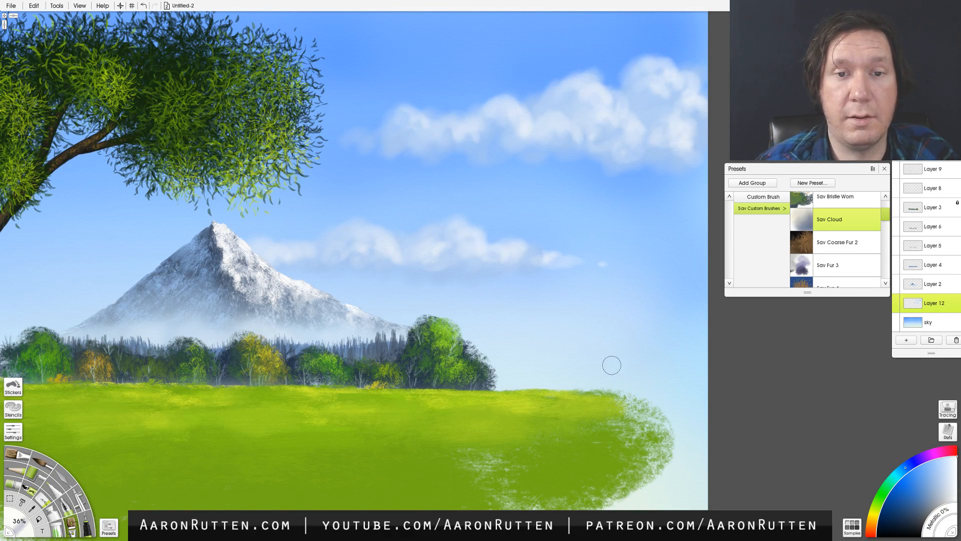
- Smear the undersides of both clouds with the Knife tool's Harsh Chaos preset
left_click_drag(608, 461, 717, 447)
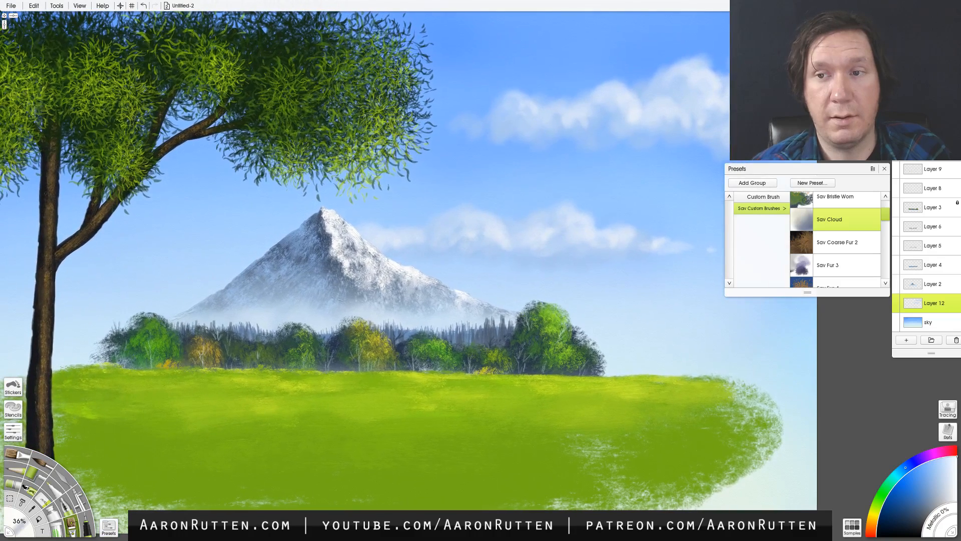
left_click(64, 479)
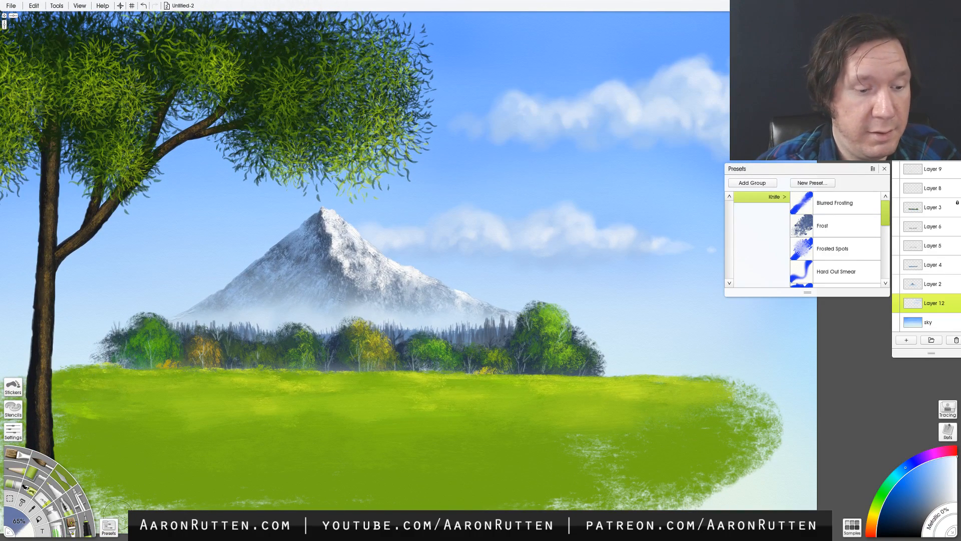
left_click(109, 527)
left_click(109, 527)
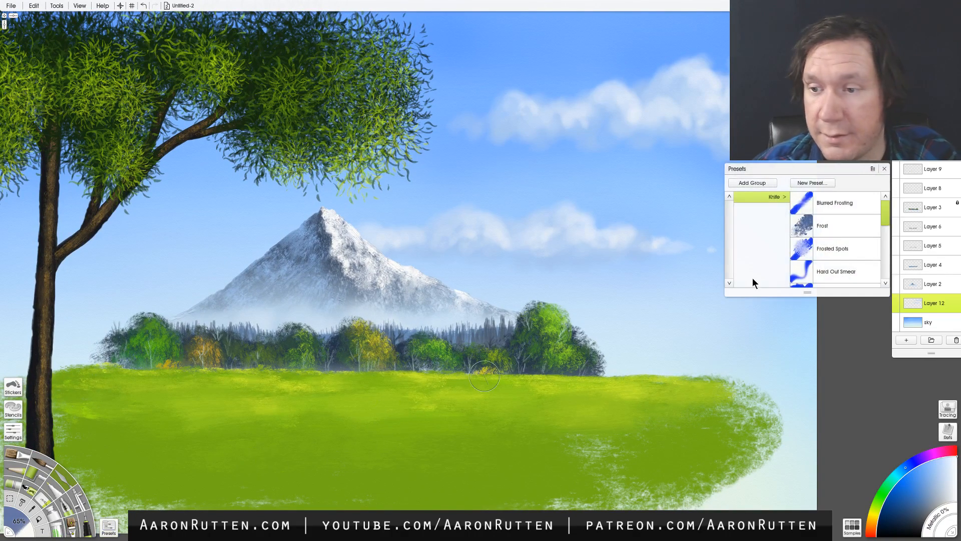
left_click(824, 227)
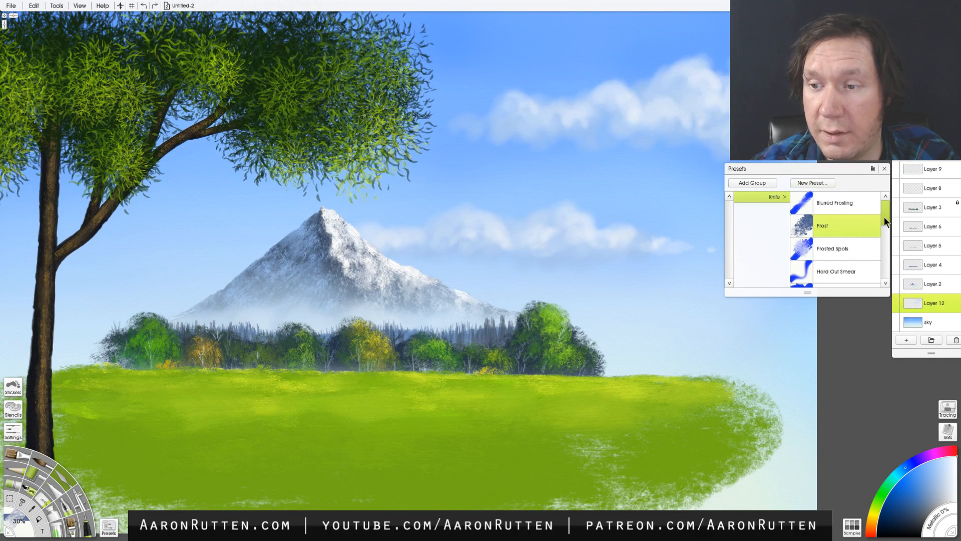
left_click_drag(884, 218, 881, 249)
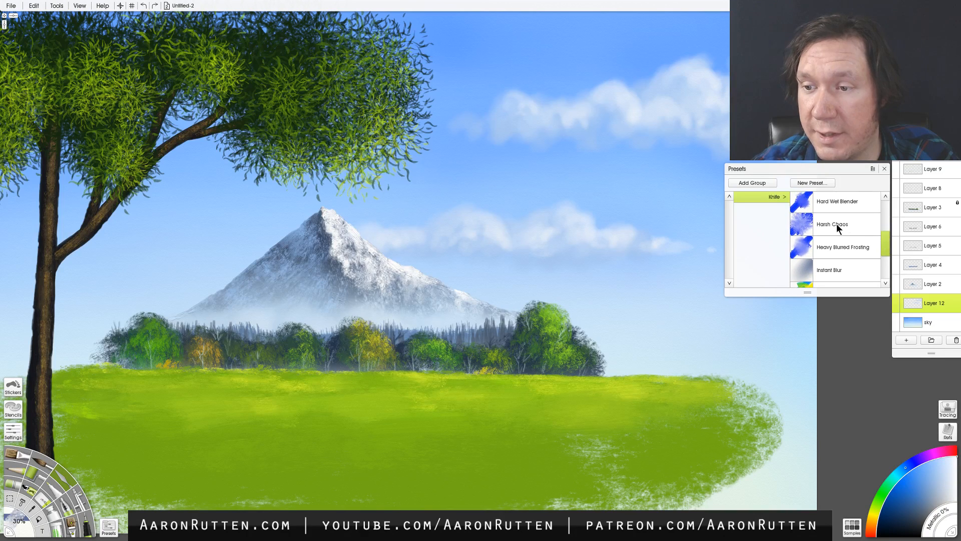
left_click(837, 224)
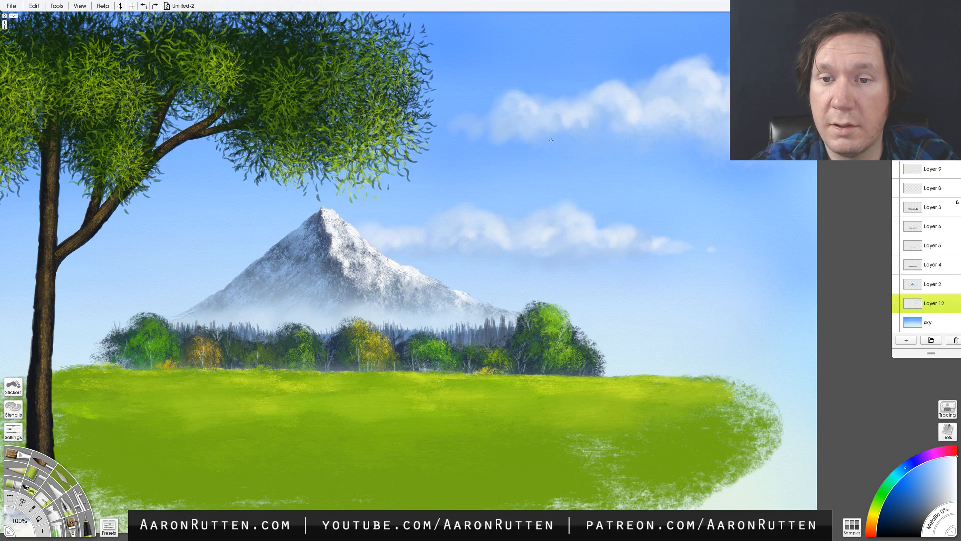
mouse_move(477, 146)
left_mouse_down()
mouse_move(497, 151)
mouse_move(525, 136)
left_mouse_up()
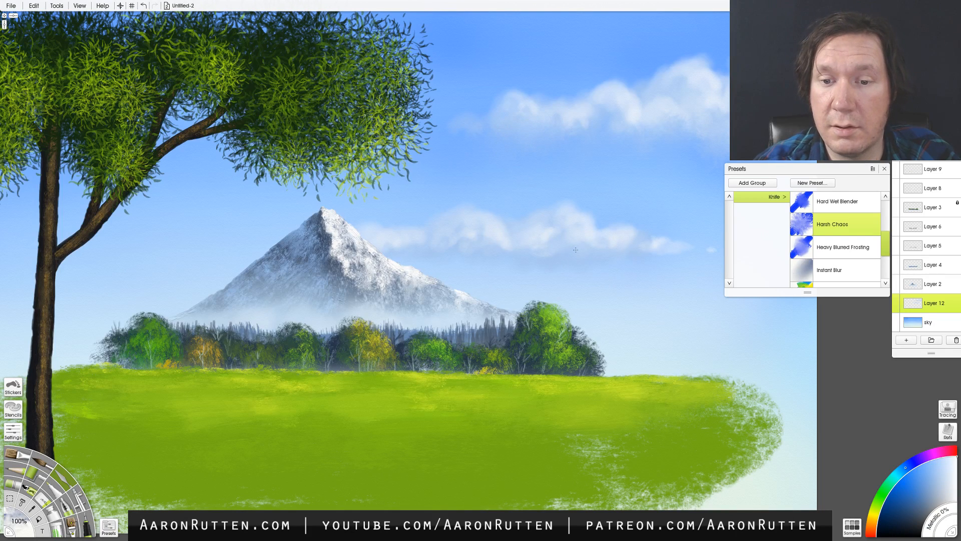
left_click_drag(541, 263, 590, 253)
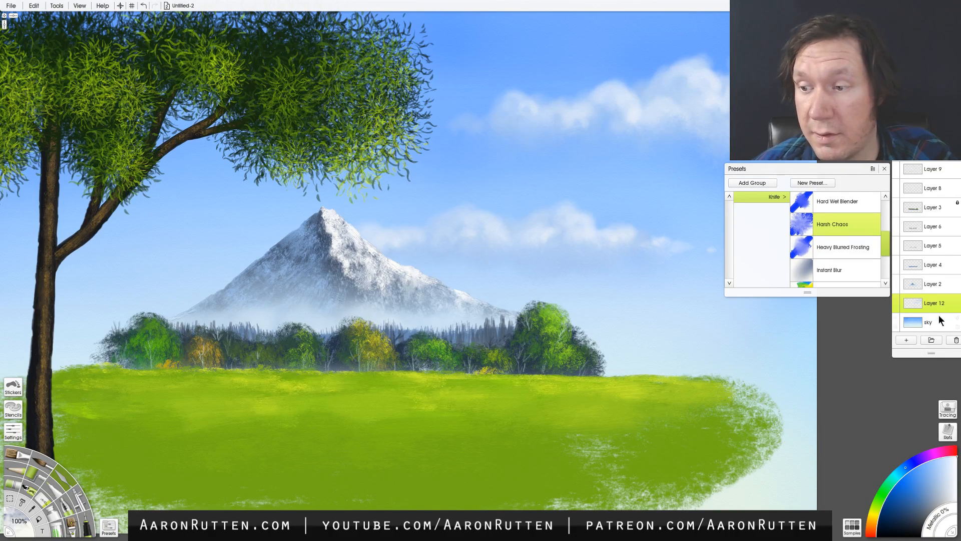
- Try smearing the mountain's right slope on Layer 2 with the Harsh Chaos knife, and undo the strokes
left_click(932, 283)
mouse_move(362, 270)
left_mouse_down()
mouse_move(386, 273)
mouse_move(417, 304)
mouse_move(379, 291)
mouse_move(438, 310)
mouse_move(358, 282)
mouse_move(340, 245)
mouse_move(359, 312)
mouse_move(336, 236)
mouse_move(398, 319)
mouse_move(441, 313)
mouse_move(350, 251)
mouse_move(442, 312)
left_mouse_up()
key("ctrl+z")
key("ctrl+z")
key("ctrl+z")
key("ctrl+z")
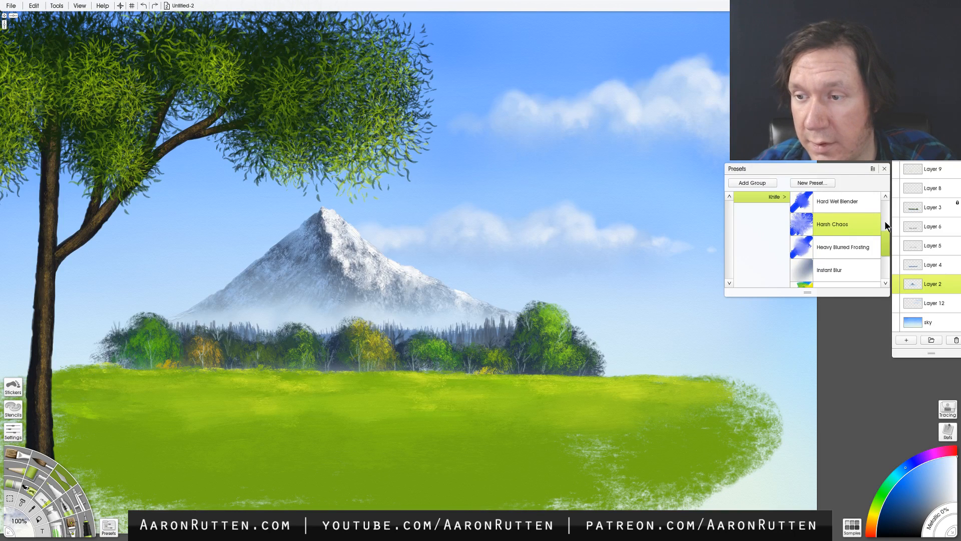
- Try the Frost knife preset on the mountain's snow near the peak, and undo the strokes
mouse_move(884, 235)
left_mouse_down()
mouse_move(879, 263)
mouse_move(881, 210)
left_mouse_up()
left_click(855, 220)
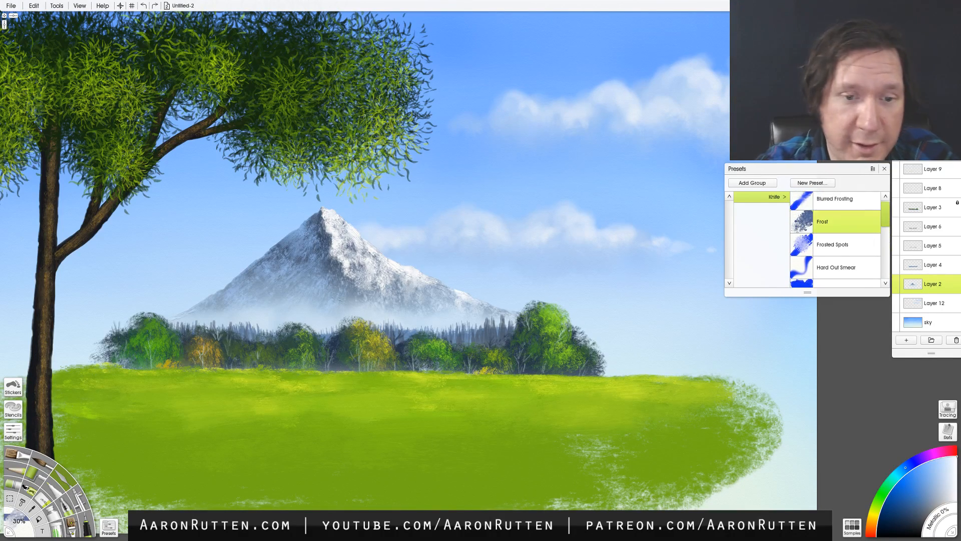
mouse_move(350, 250)
left_mouse_down()
mouse_move(381, 280)
mouse_move(339, 253)
mouse_move(357, 297)
mouse_move(378, 283)
mouse_move(363, 263)
mouse_move(375, 297)
mouse_move(390, 286)
mouse_move(373, 274)
left_mouse_up()
key("ctrl+z")
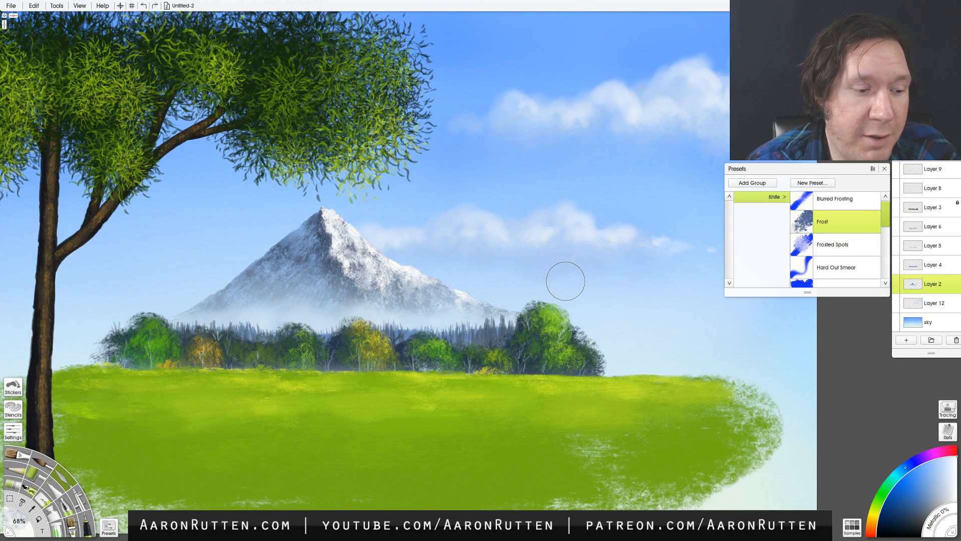
- Sample colours from the sky, the cloud, and the trees and meadow with the colour sampler
left_click(32, 507)
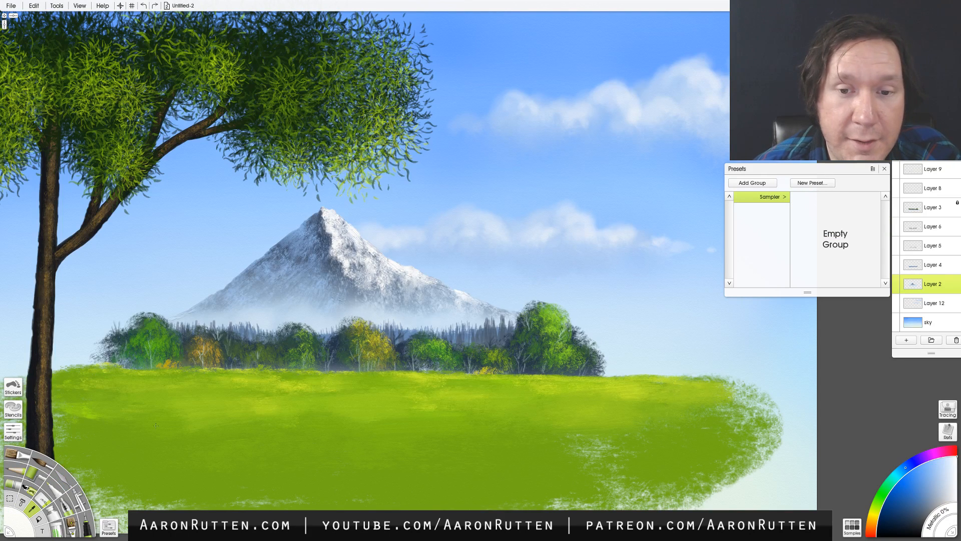
left_click(507, 193)
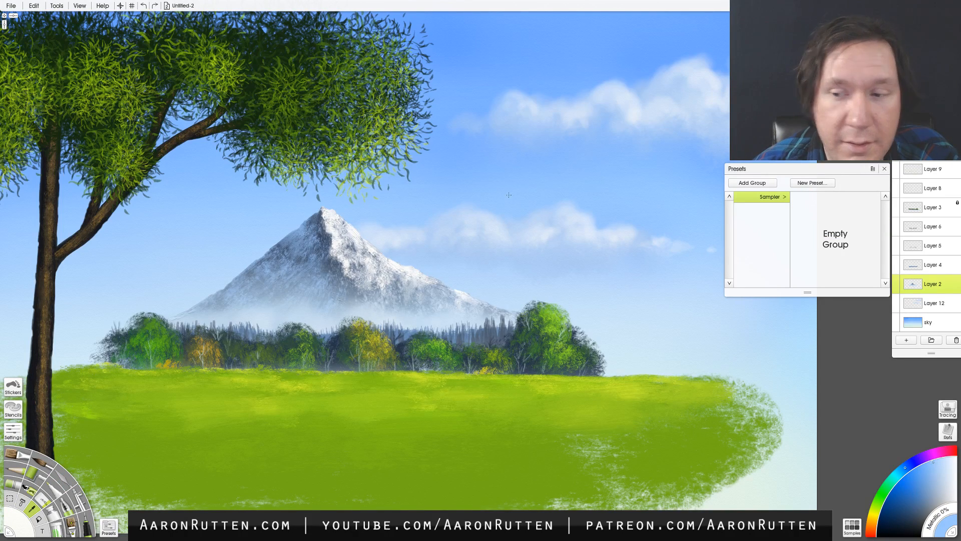
left_click_drag(502, 210, 479, 229)
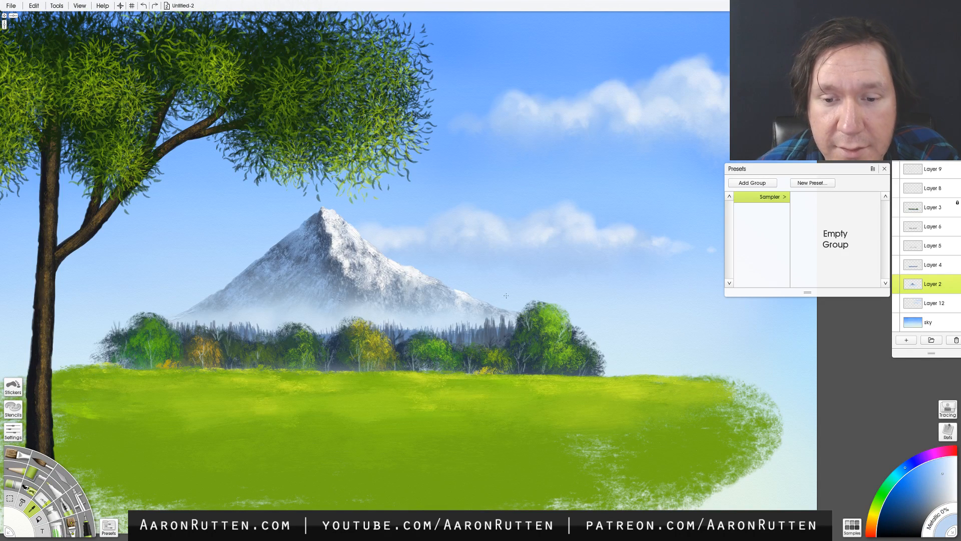
mouse_move(552, 301)
left_mouse_down()
mouse_move(545, 303)
mouse_move(676, 448)
left_mouse_up()
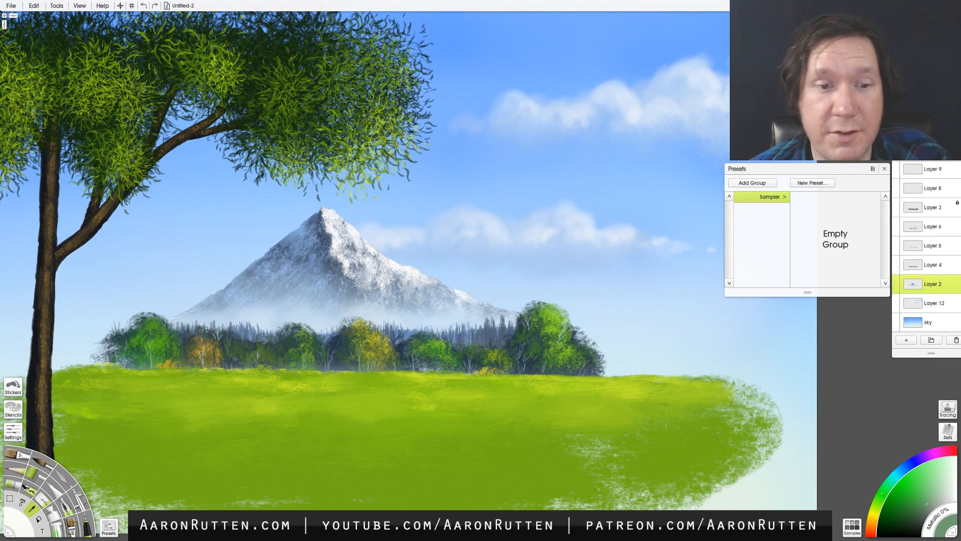
- Try a perspective transform of the mountain layer's contents by moving its upper-right corner up and inward
left_click(35, 6)
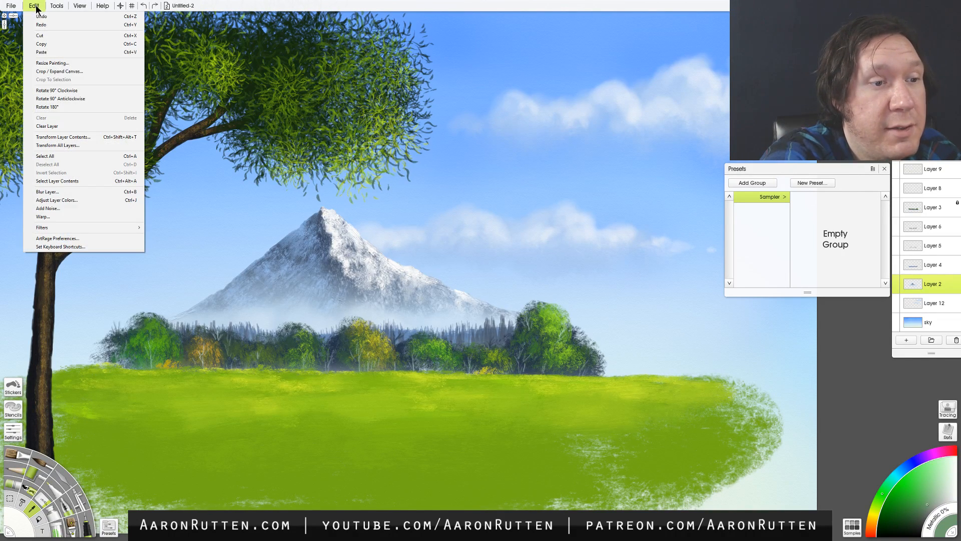
left_click(97, 137)
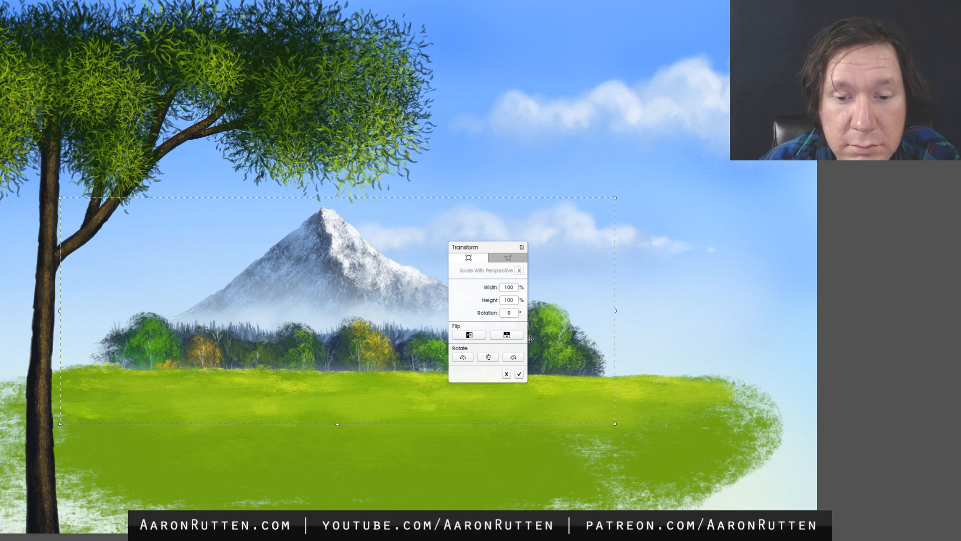
left_click(508, 258)
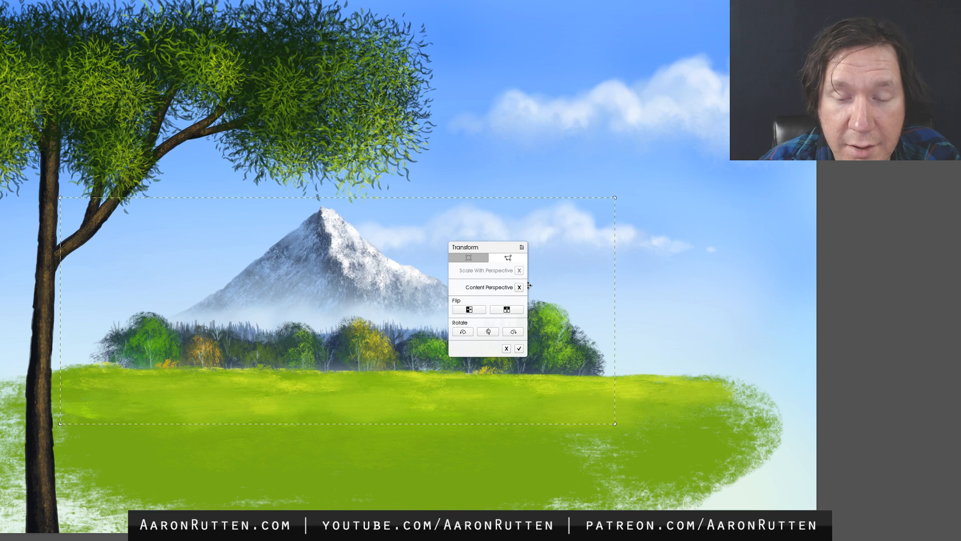
mouse_move(615, 198)
left_mouse_down()
mouse_move(515, 227)
mouse_move(554, 266)
mouse_move(628, 234)
mouse_move(602, 92)
mouse_move(592, 122)
mouse_move(596, 203)
mouse_move(543, 126)
mouse_move(579, 148)
mouse_move(632, 105)
mouse_move(613, 198)
left_mouse_up()
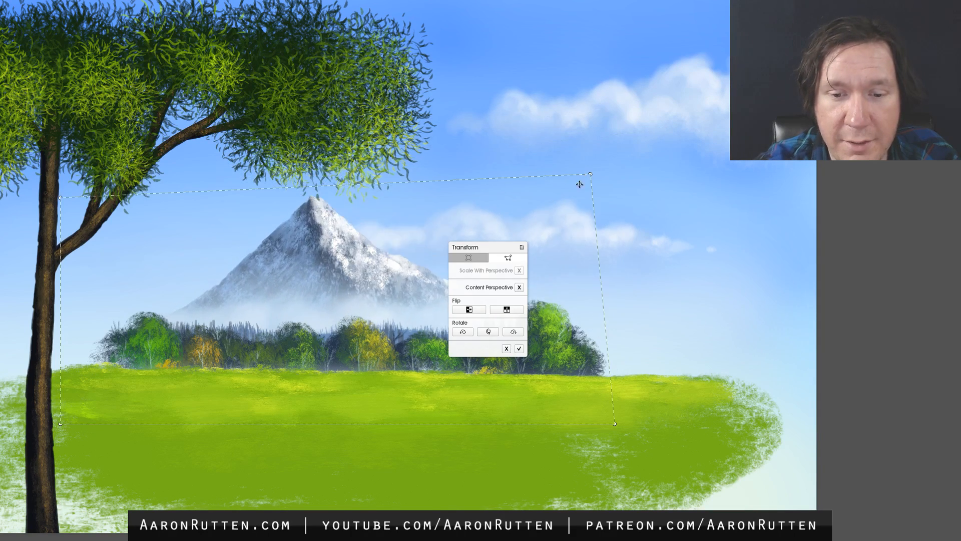
left_click(519, 348)
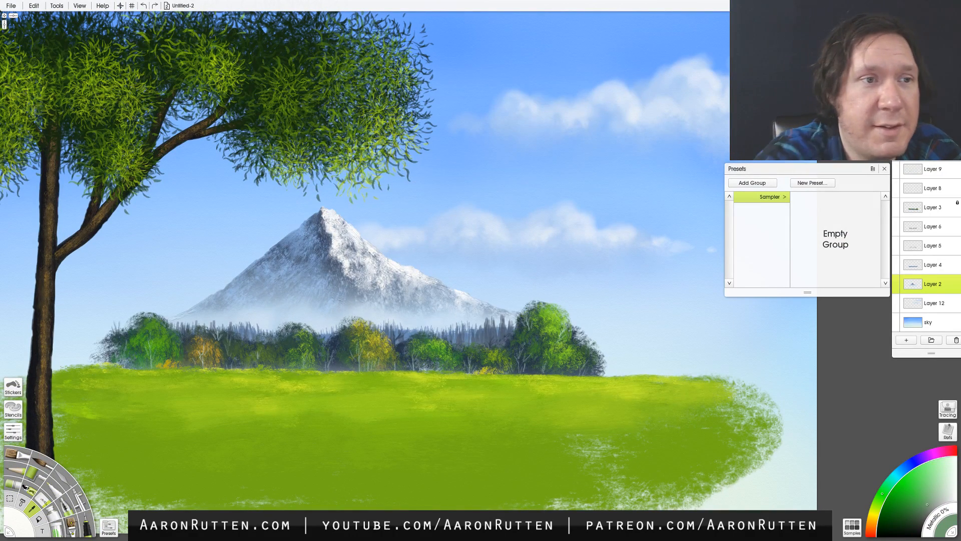
left_click(57, 6)
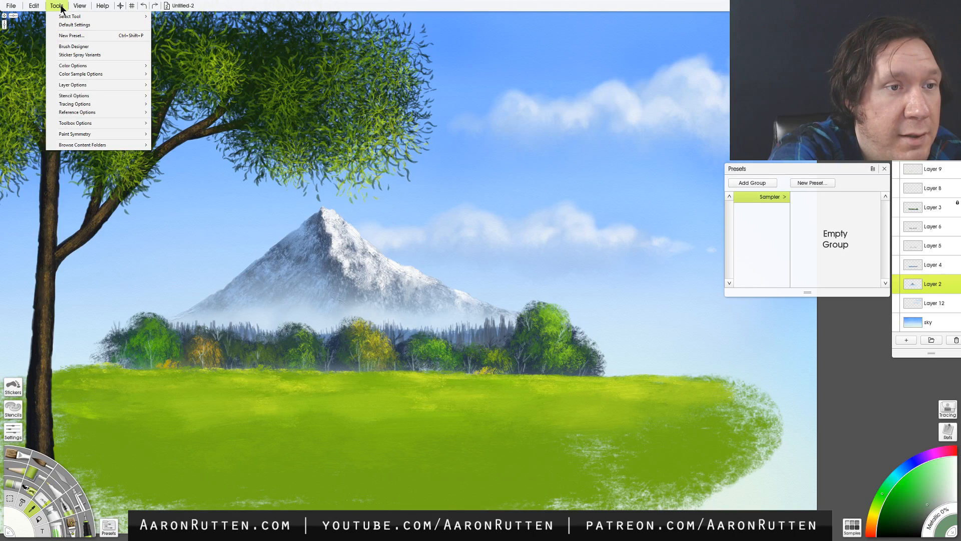
left_click(35, 7)
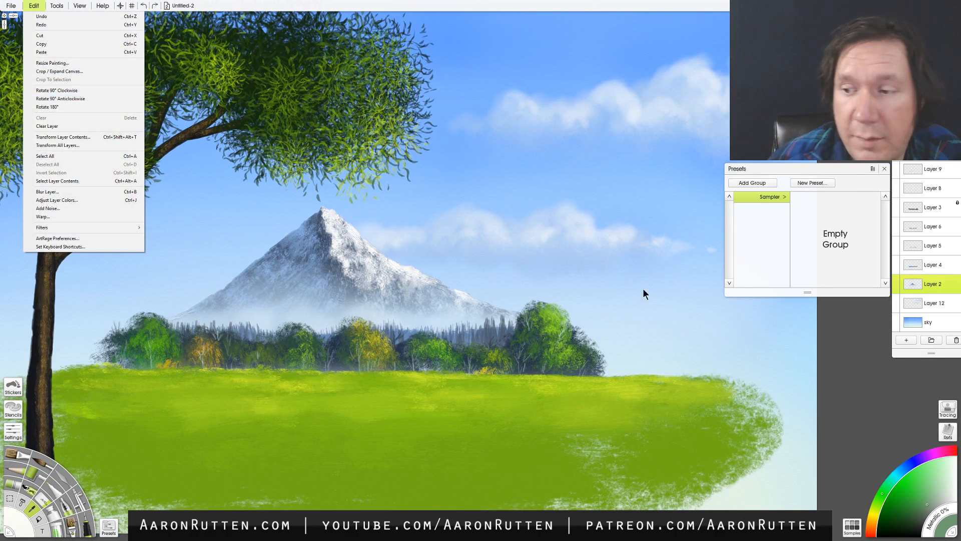
left_click(932, 272)
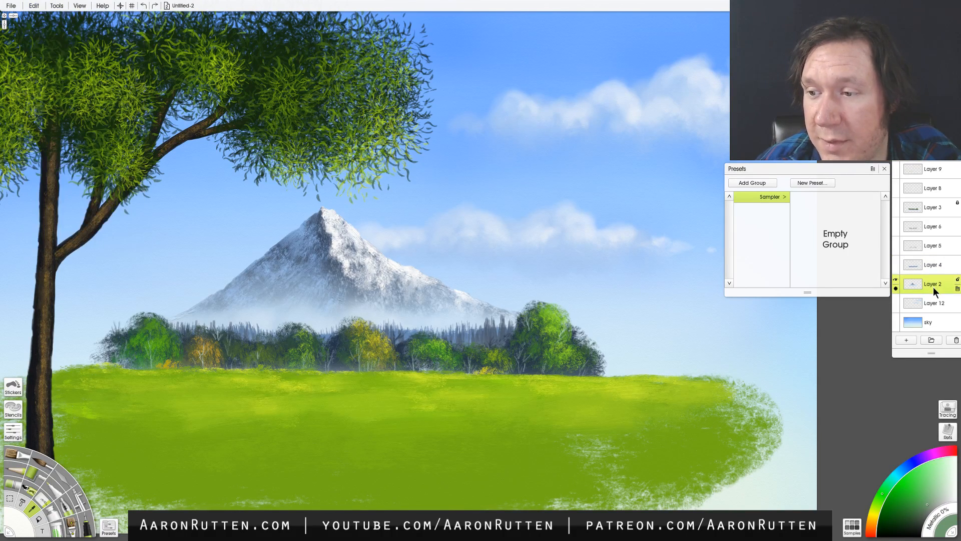
- Toggle Layer 8's visibility repeatedly to check what it contributes to the painting
left_click(896, 185)
left_click(896, 185)
left_click(896, 185)
left_click(896, 185)
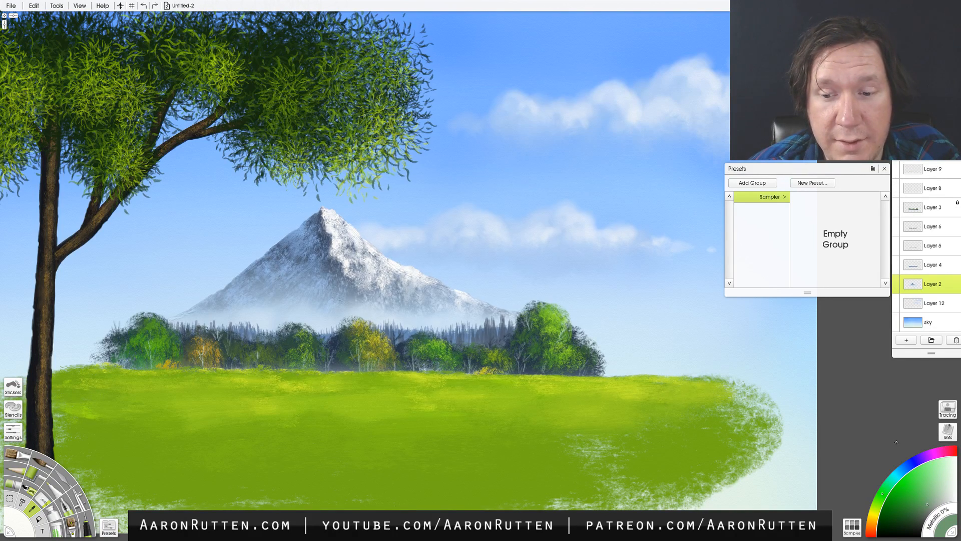
- Add a new layer above Layer 9 and paint a dark grey upright oval with the Oil Brush in the sky beside the mountain
left_click(940, 173)
left_click(907, 340)
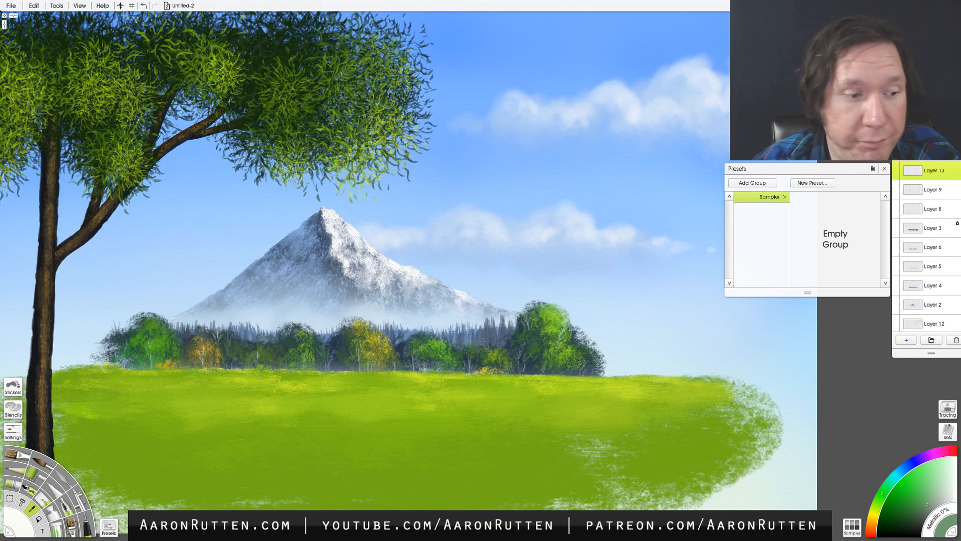
left_click(25, 459)
left_click(900, 480)
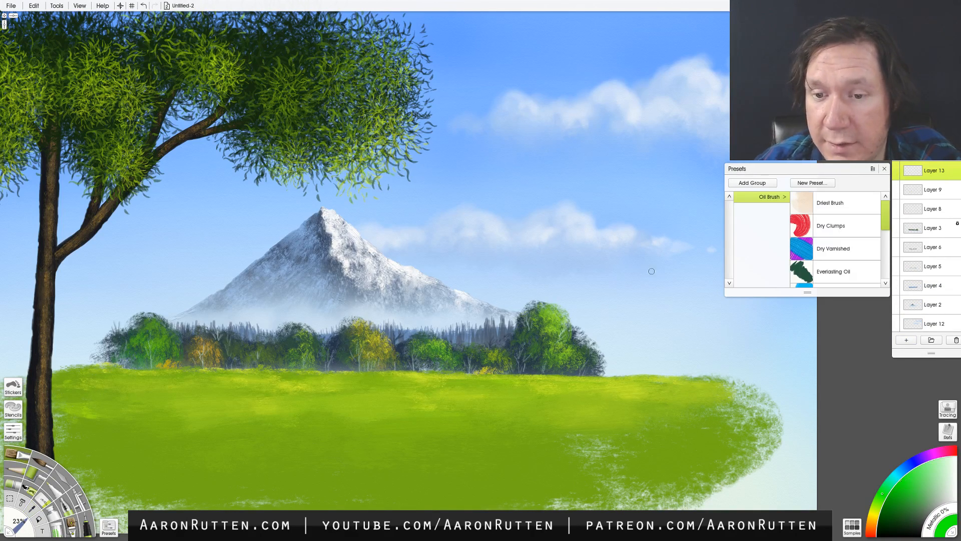
left_click(923, 523)
left_click_drag(629, 229, 625, 288)
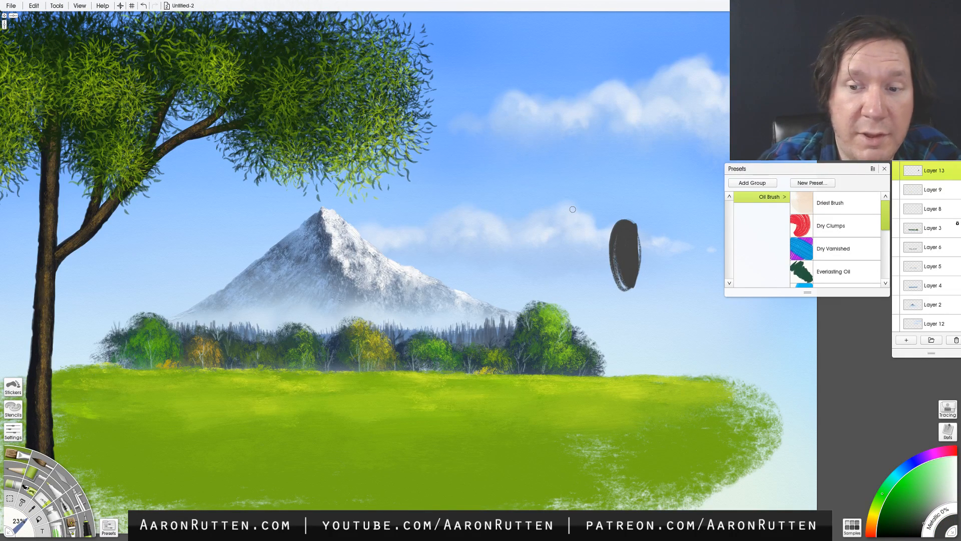
- Try Transform Layer Contents on the dark grey oval, stretching its four corners outward to distort its shape
left_click(37, 7)
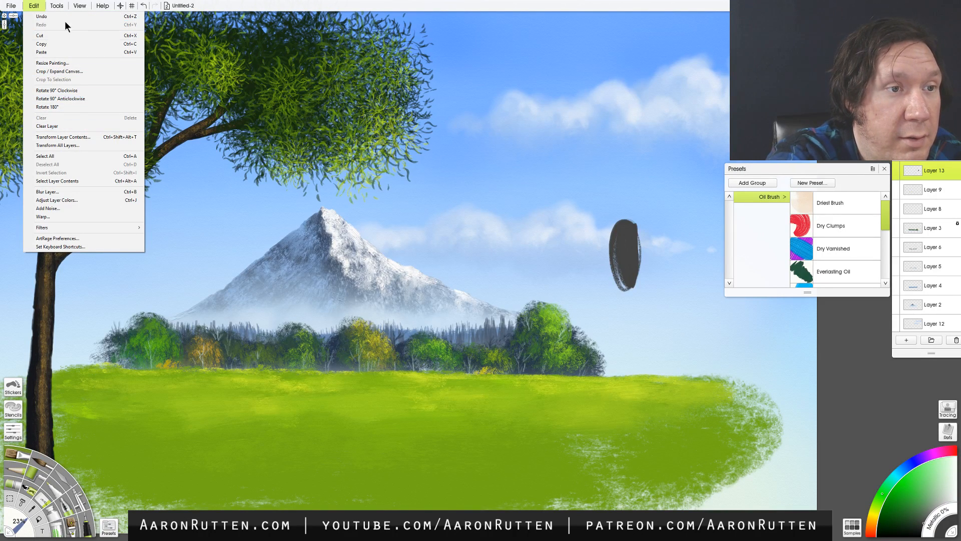
left_click(62, 6)
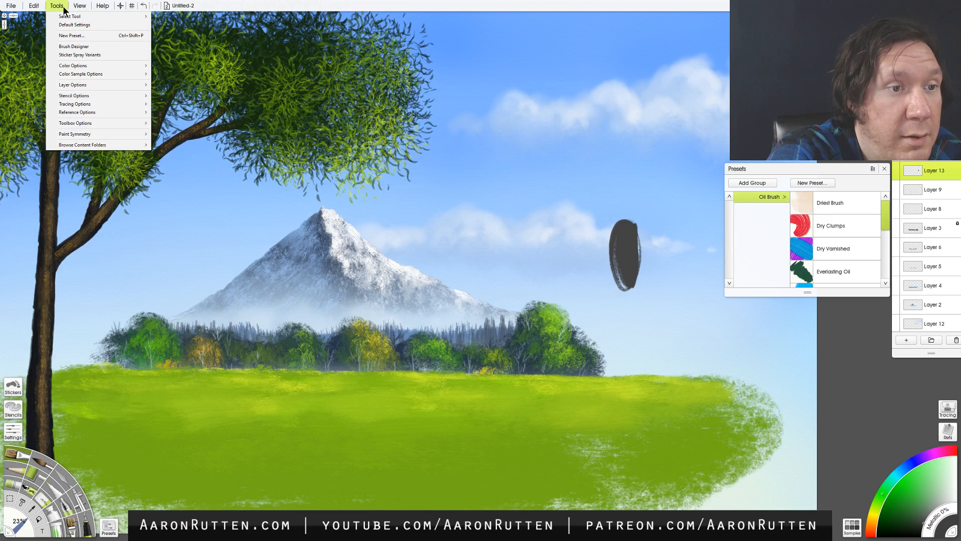
mouse_move(80, 7)
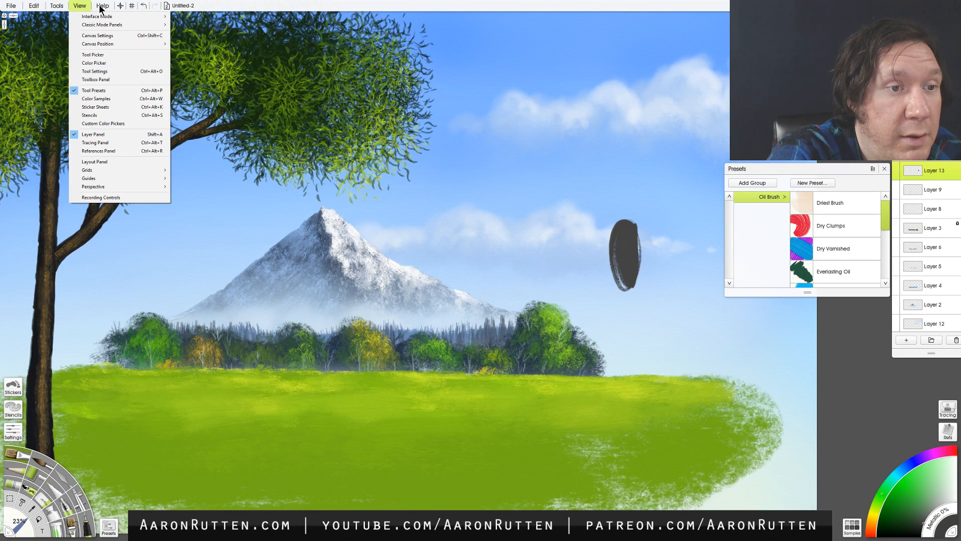
mouse_move(36, 9)
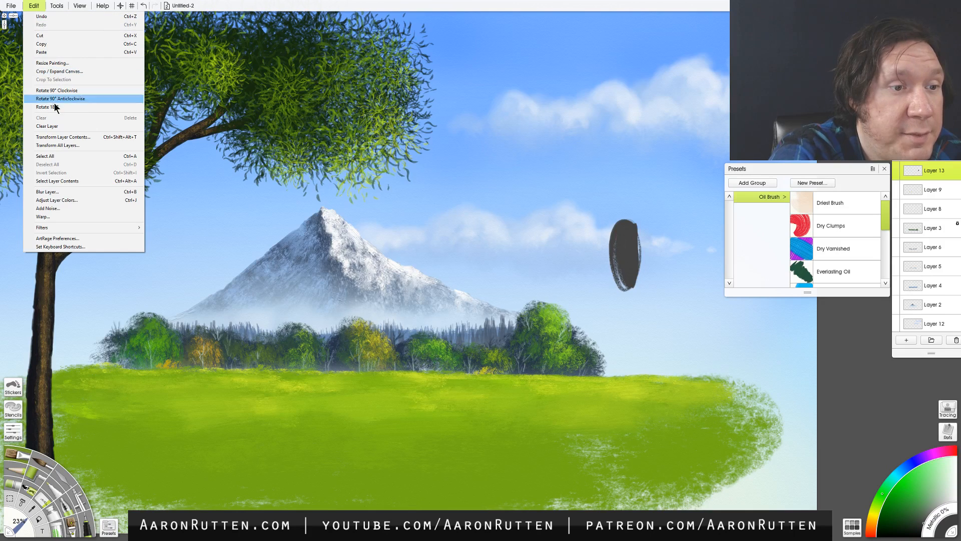
left_click(71, 135)
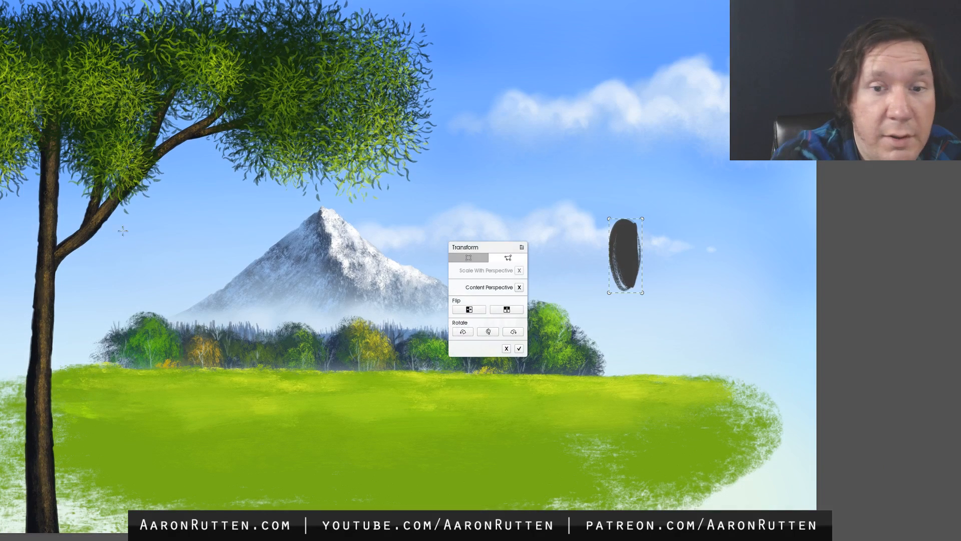
left_click_drag(645, 219, 693, 219)
mouse_move(609, 219)
left_mouse_down()
mouse_move(549, 220)
mouse_move(556, 215)
left_mouse_up()
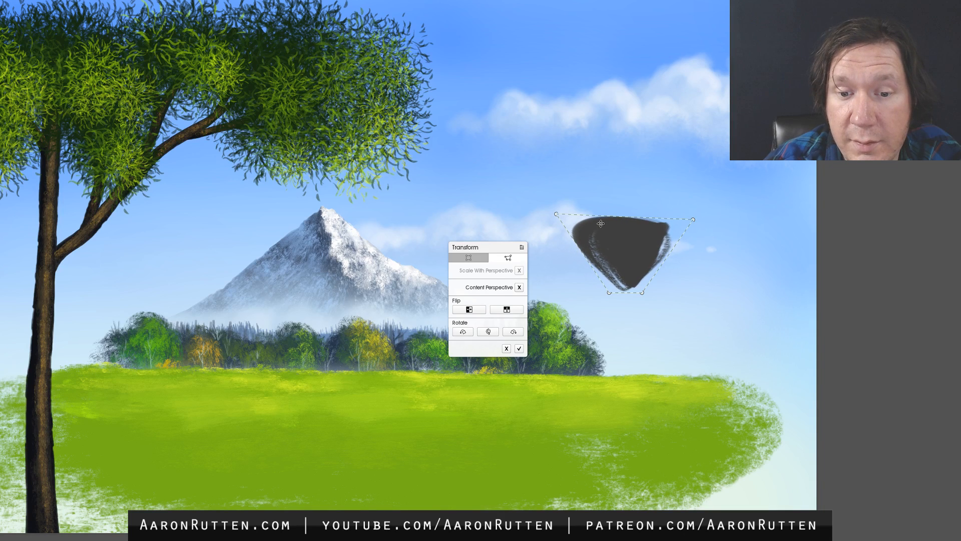
mouse_move(643, 292)
left_mouse_down()
mouse_move(632, 294)
mouse_move(719, 293)
mouse_move(686, 347)
mouse_move(730, 291)
left_mouse_up()
left_click_drag(609, 294, 582, 347)
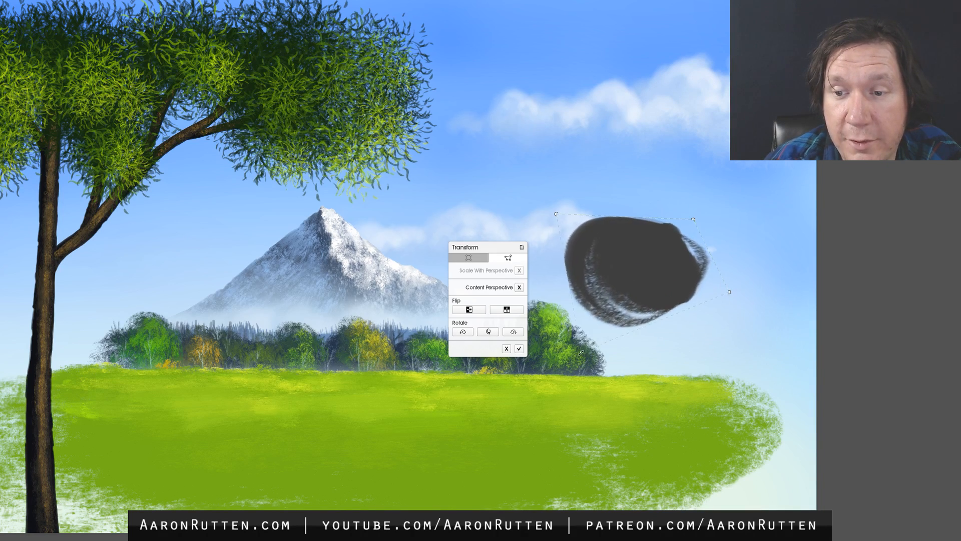
- Pull the distorted oval's corners back inward to a narrow upright shape, end the transform, and delete Layer 13
left_click_drag(730, 292, 646, 307)
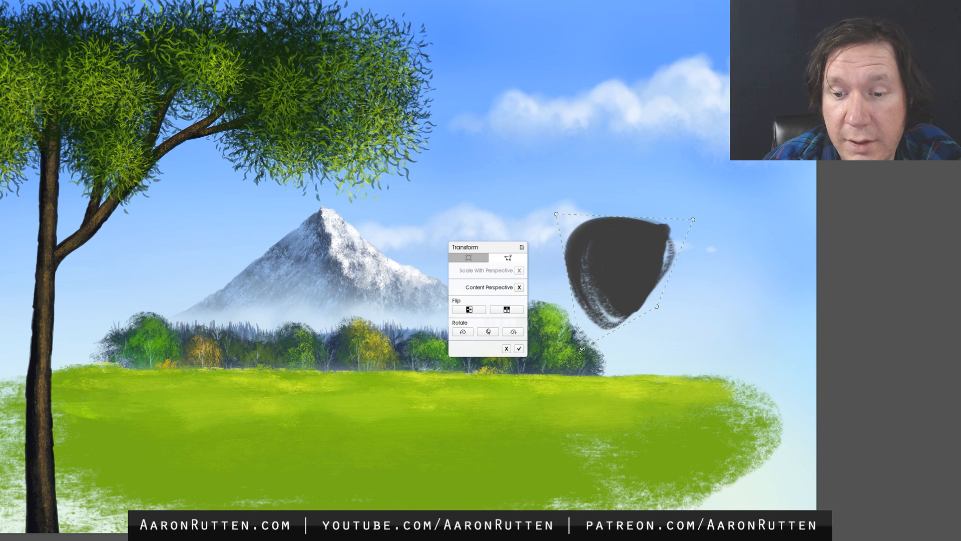
left_click_drag(581, 347, 597, 303)
left_click_drag(693, 219, 661, 222)
left_click_drag(556, 214, 601, 225)
left_click_drag(661, 222, 654, 222)
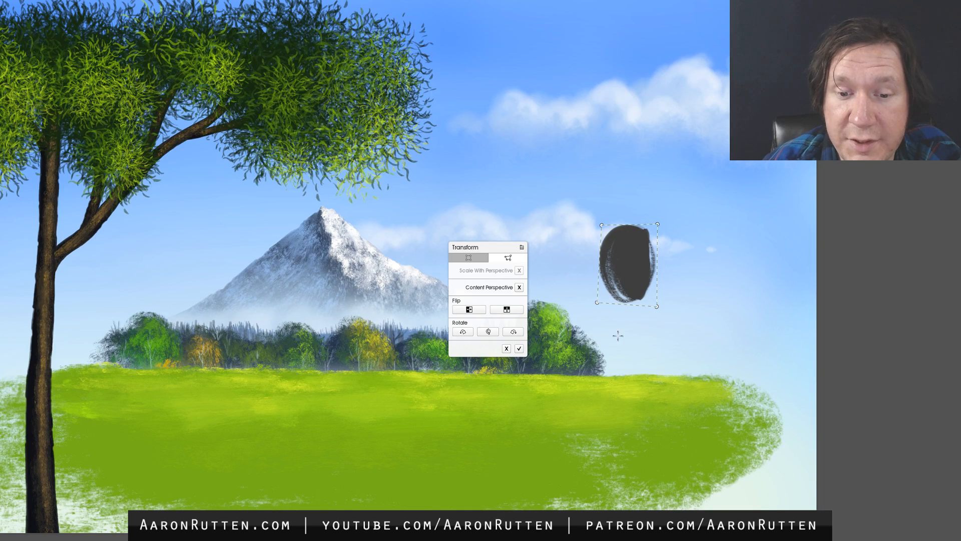
left_click(518, 348)
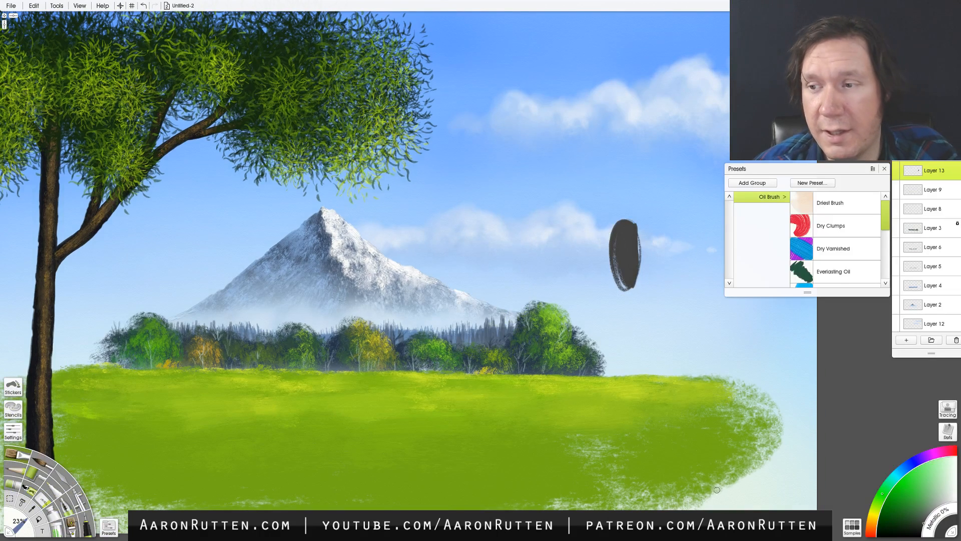
left_click(955, 341)
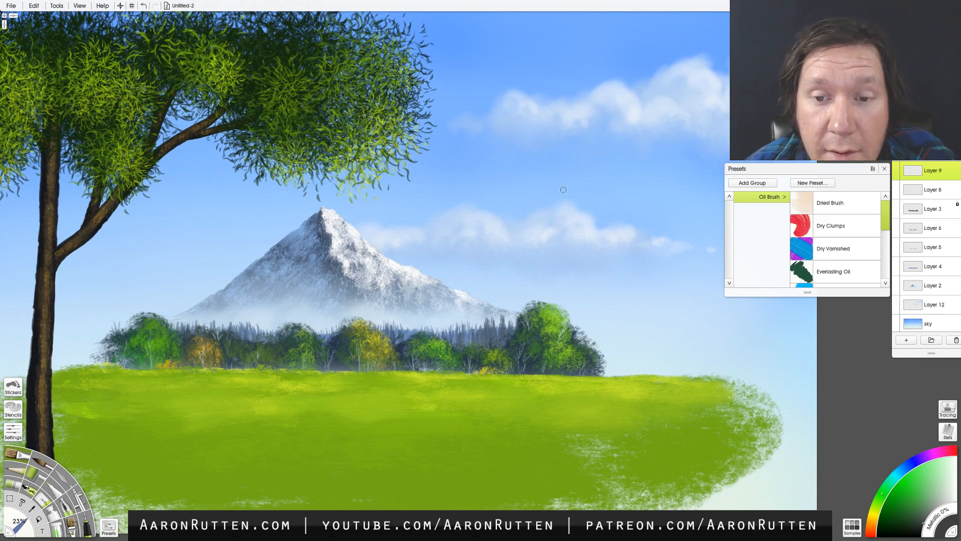
- Reduce the Oil Brush size to 5%, try tiny dark marks over the lower cloud on Layer 9, and undo them
key("bracketleft")
key("bracketleft")
key("bracketleft")
key("bracketleft")
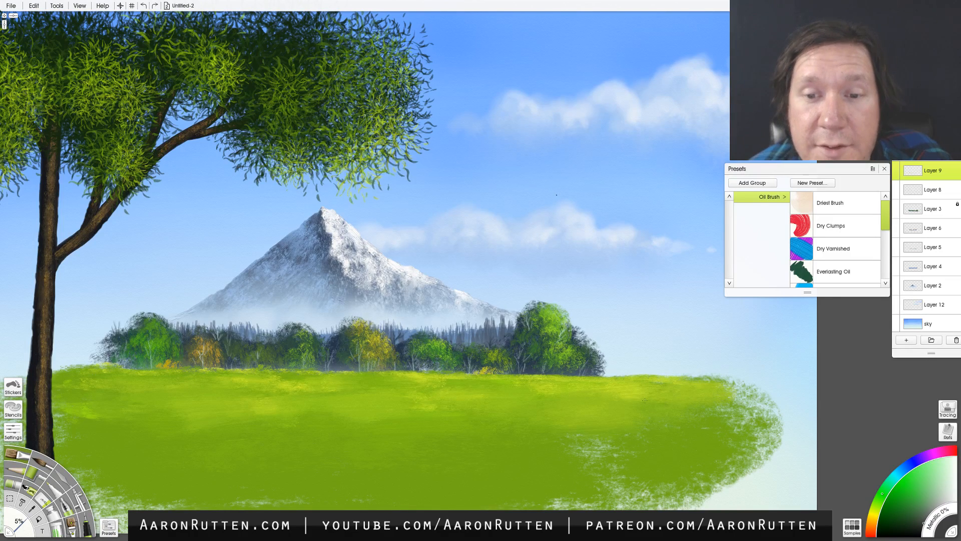
key("ctrl+z")
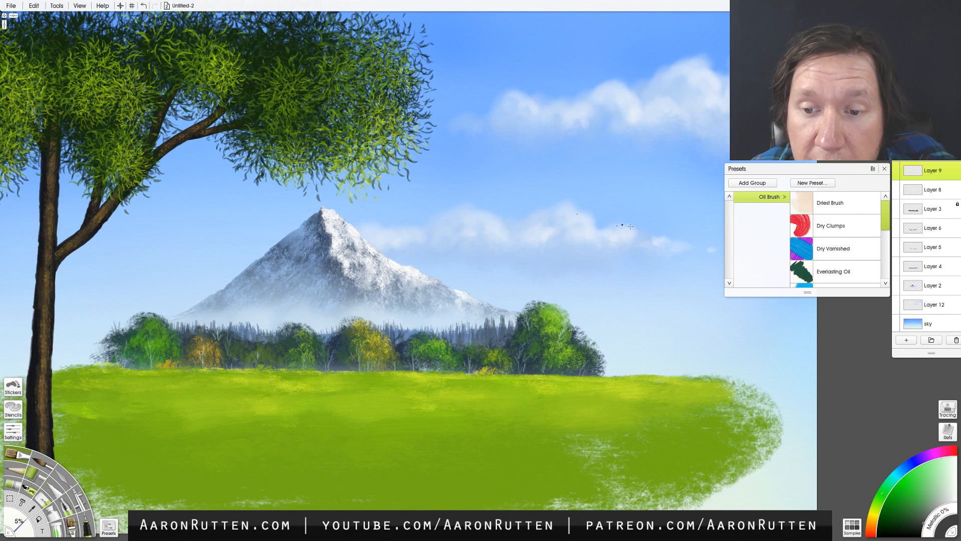
left_click_drag(617, 226, 627, 224)
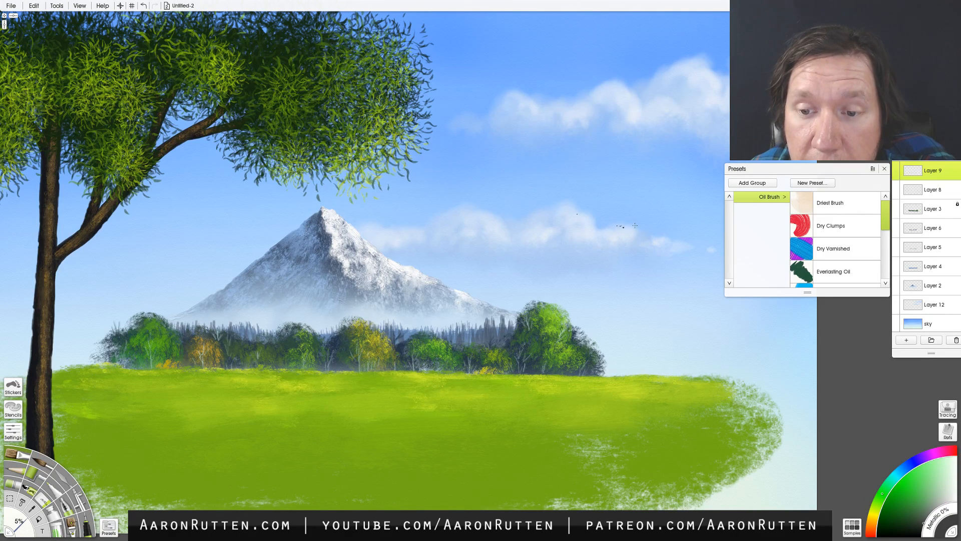
key("ctrl+z")
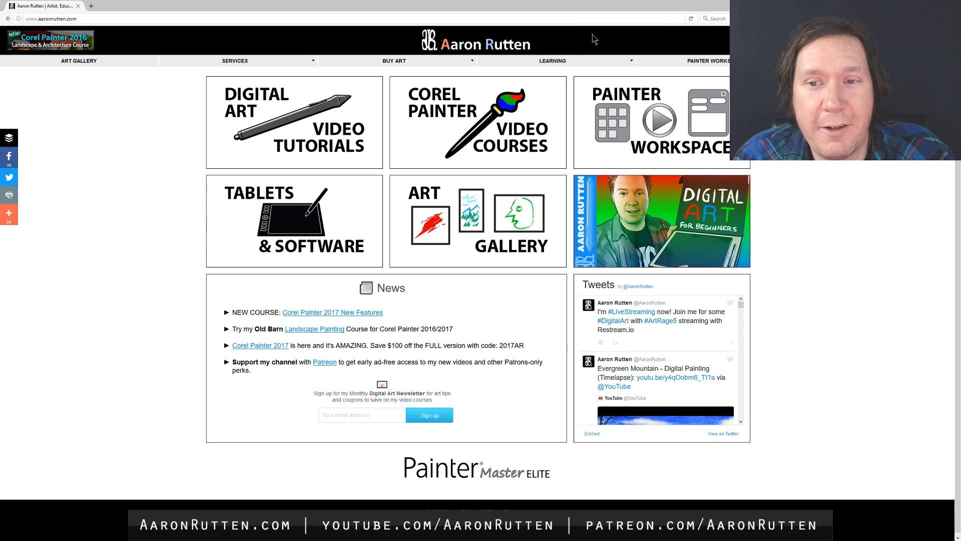
- Switch to the web browser, open the Corel Painter video courses page, and view the Landscape Painting Crash Course and Old Barn course pages
left_click(481, 104)
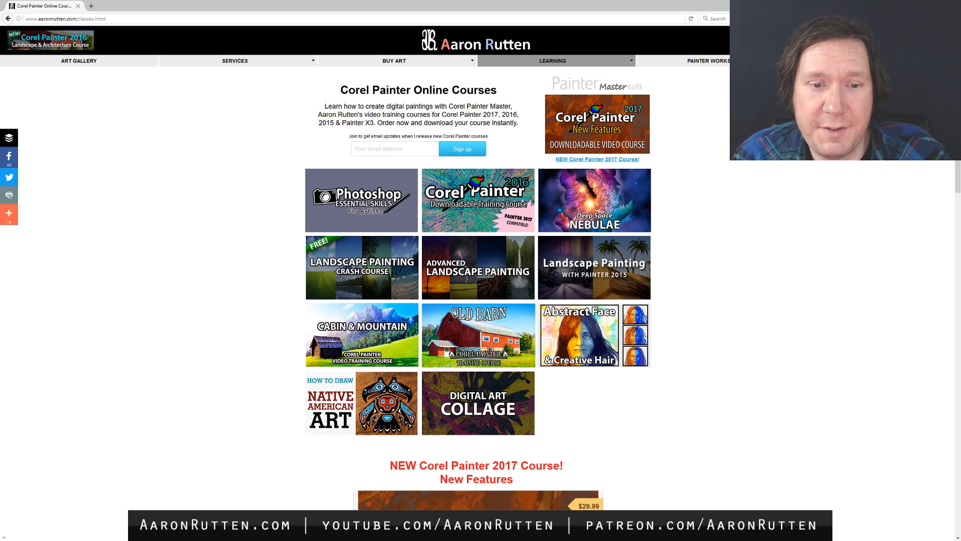
left_click(351, 271)
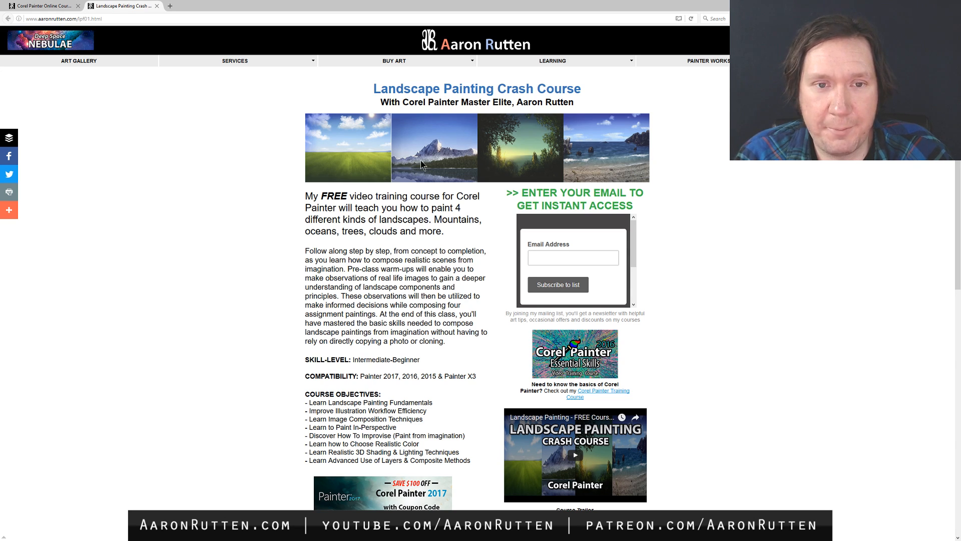
left_click(157, 6)
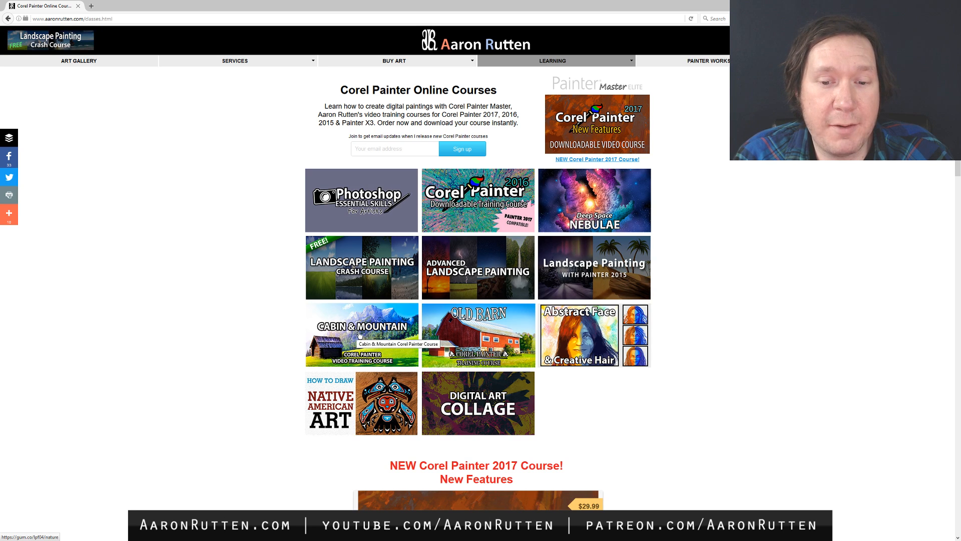
left_click(491, 338)
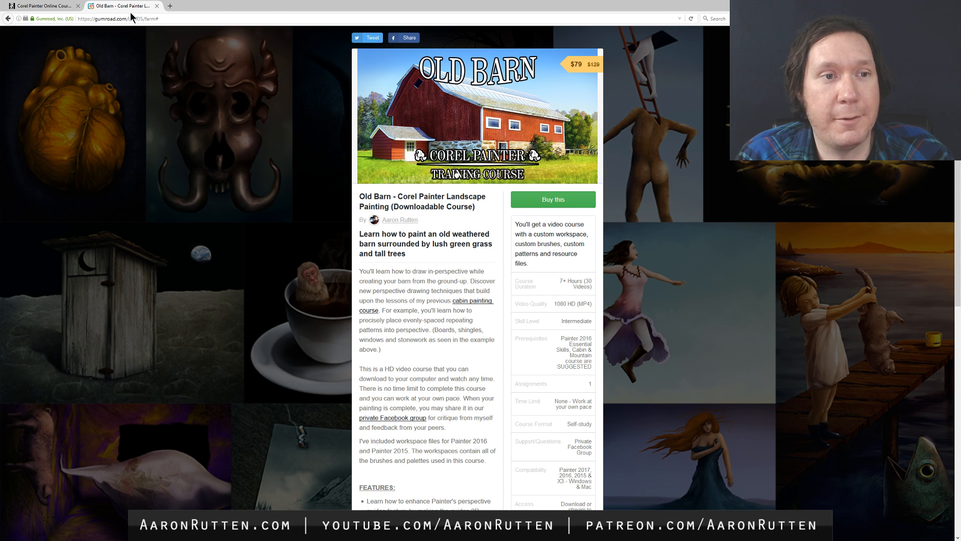
left_click(156, 6)
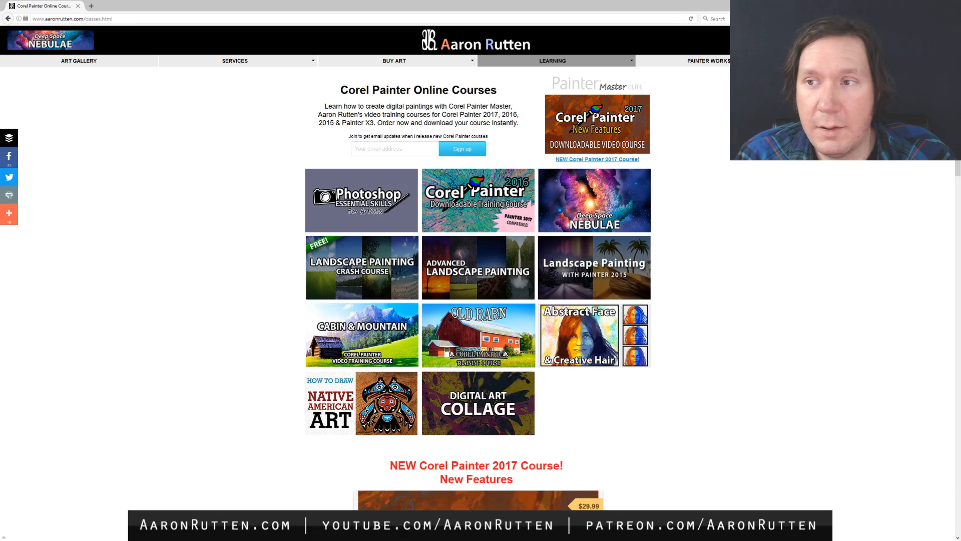